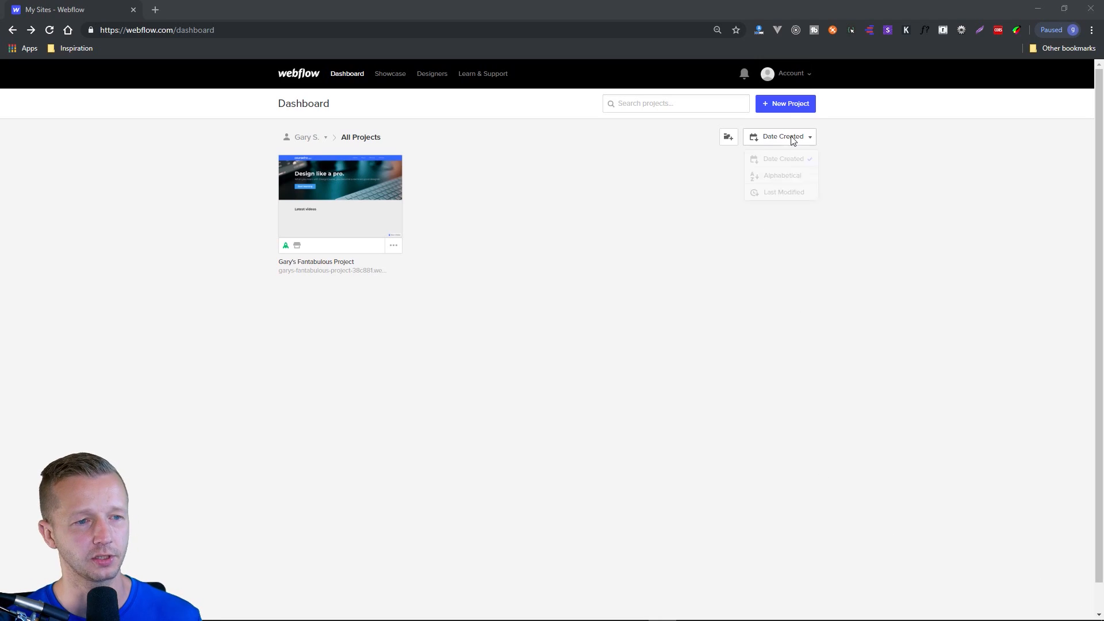
Start a new project and browse the preset, new, free and ecommerce site templates.
{"action": "left_click", "coordinate": [782, 104]}
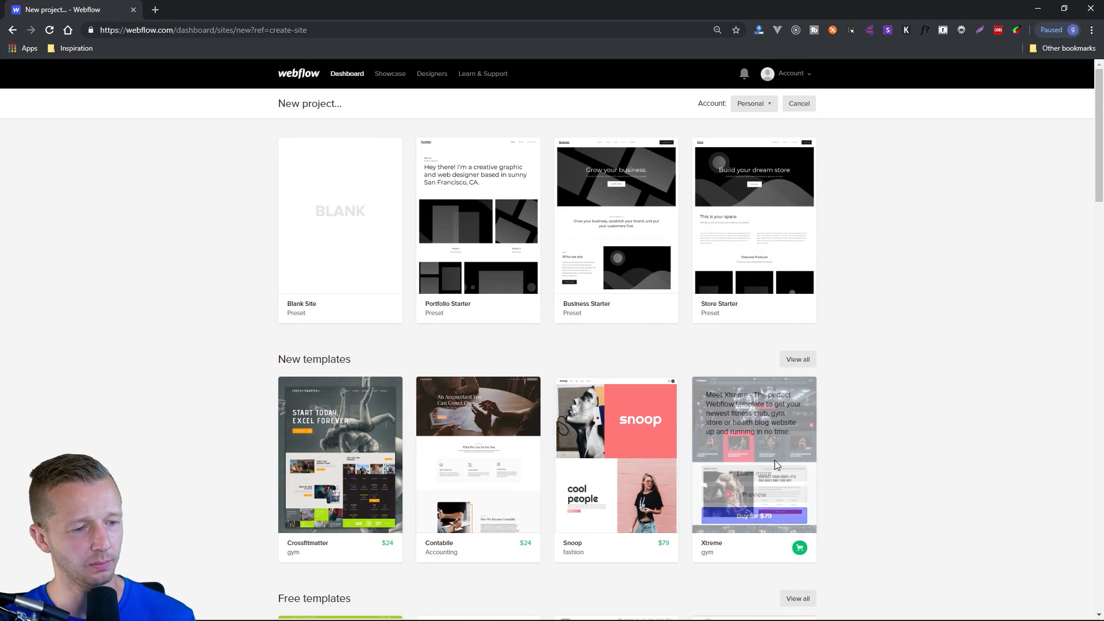
{"action": "scroll", "coordinate": [869, 434], "scroll_direction": "down", "scroll_amount": 1}
{"action": "scroll", "coordinate": [869, 434], "scroll_direction": "down", "scroll_amount": 5}
{"action": "scroll", "coordinate": [890, 432], "scroll_direction": "up", "scroll_amount": 6}
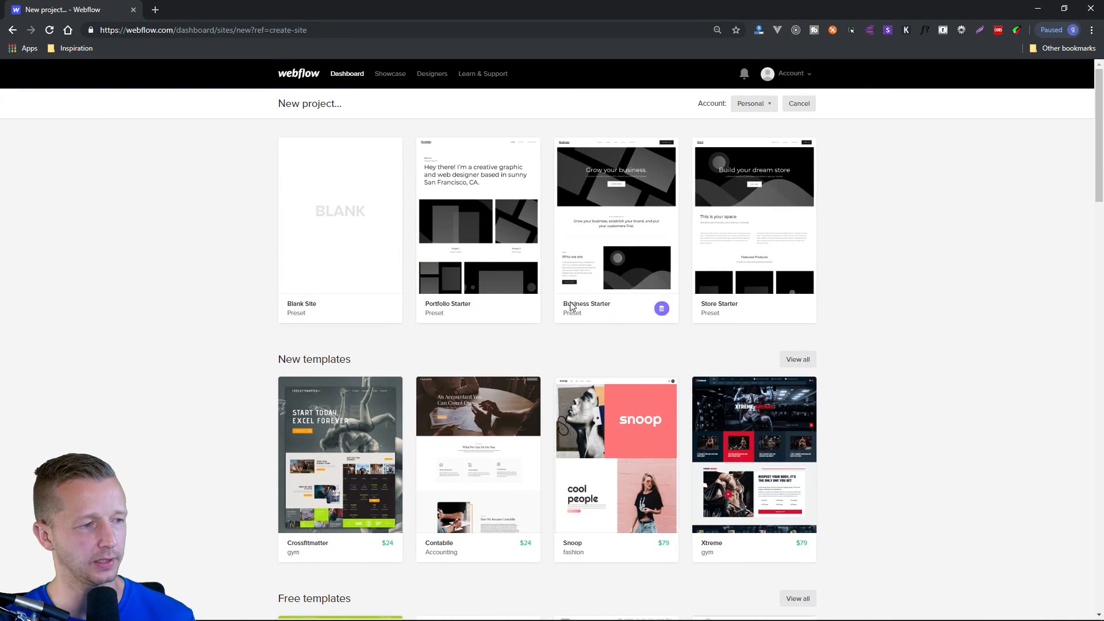
{"action": "scroll", "coordinate": [834, 397], "scroll_direction": "down", "scroll_amount": 4}
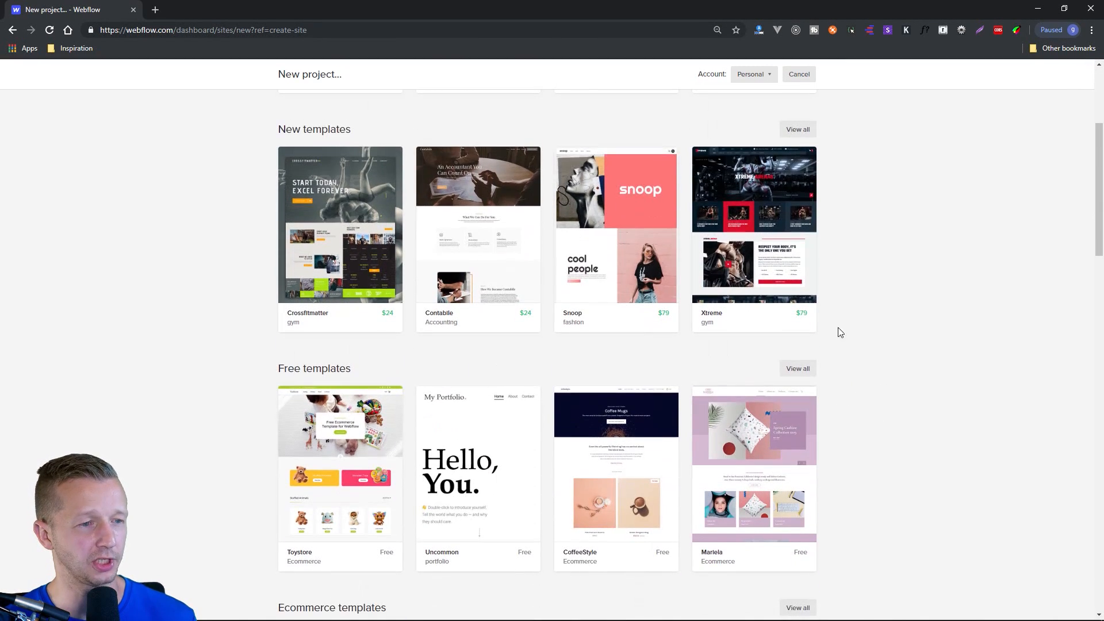
{"action": "mouse_move", "coordinate": [719, 247]}
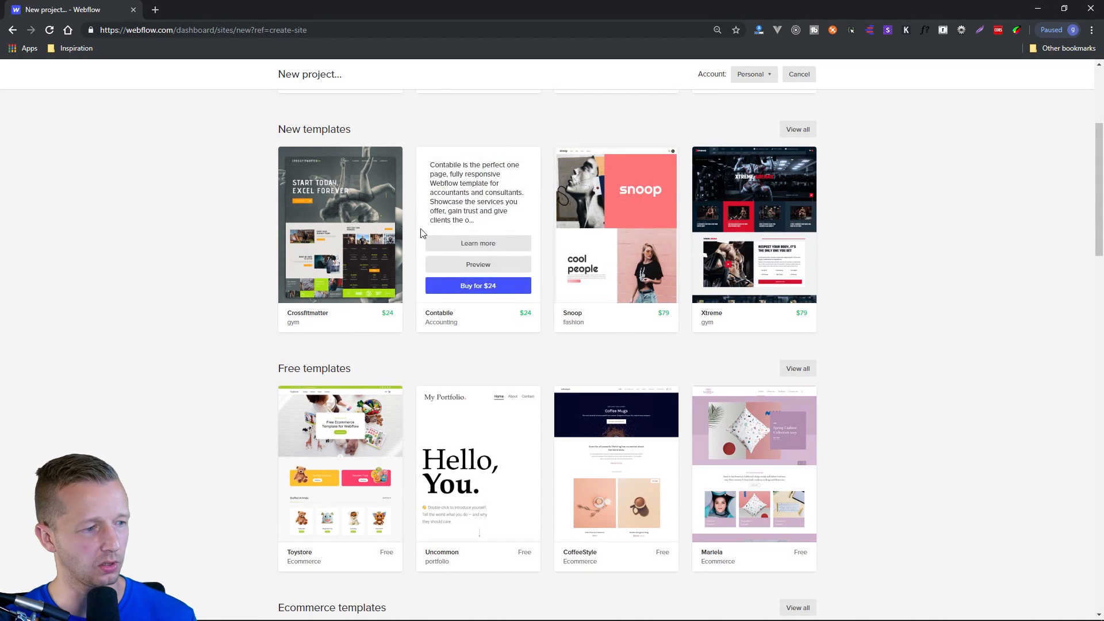
{"action": "scroll", "coordinate": [720, 119], "scroll_direction": "down", "scroll_amount": 4}
{"action": "scroll", "coordinate": [859, 190], "scroll_direction": "up", "scroll_amount": 4}
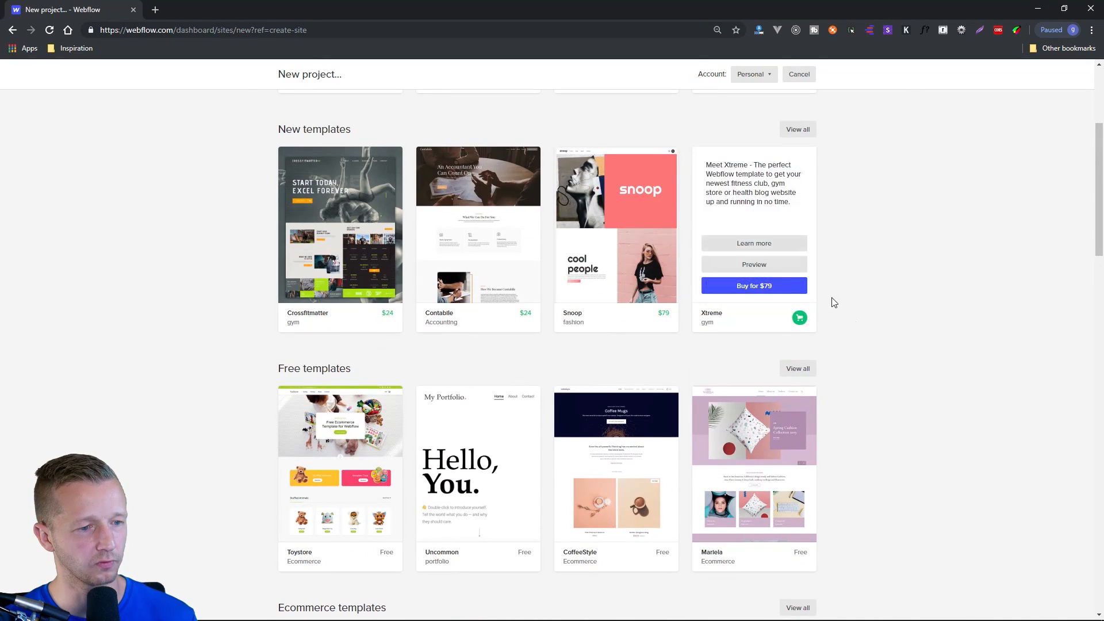
{"action": "scroll", "coordinate": [834, 299], "scroll_direction": "down", "scroll_amount": 4}
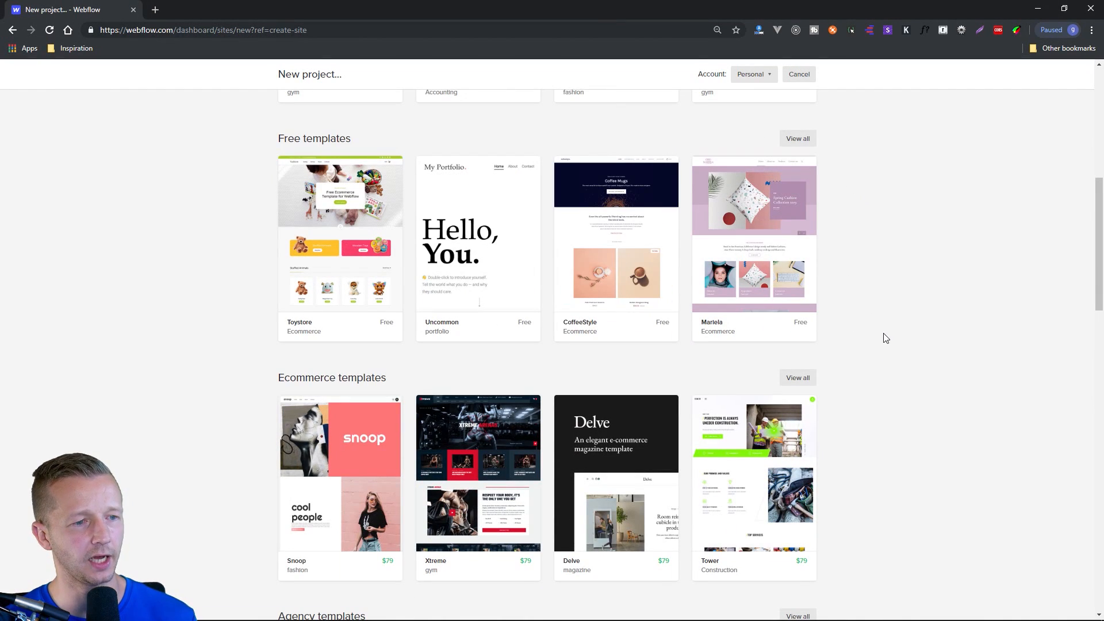
{"action": "scroll", "coordinate": [893, 334], "scroll_direction": "up", "scroll_amount": 8}
Create the project from the Blank Site preset, keeping the suggested project name.
{"action": "mouse_move", "coordinate": [343, 229]}
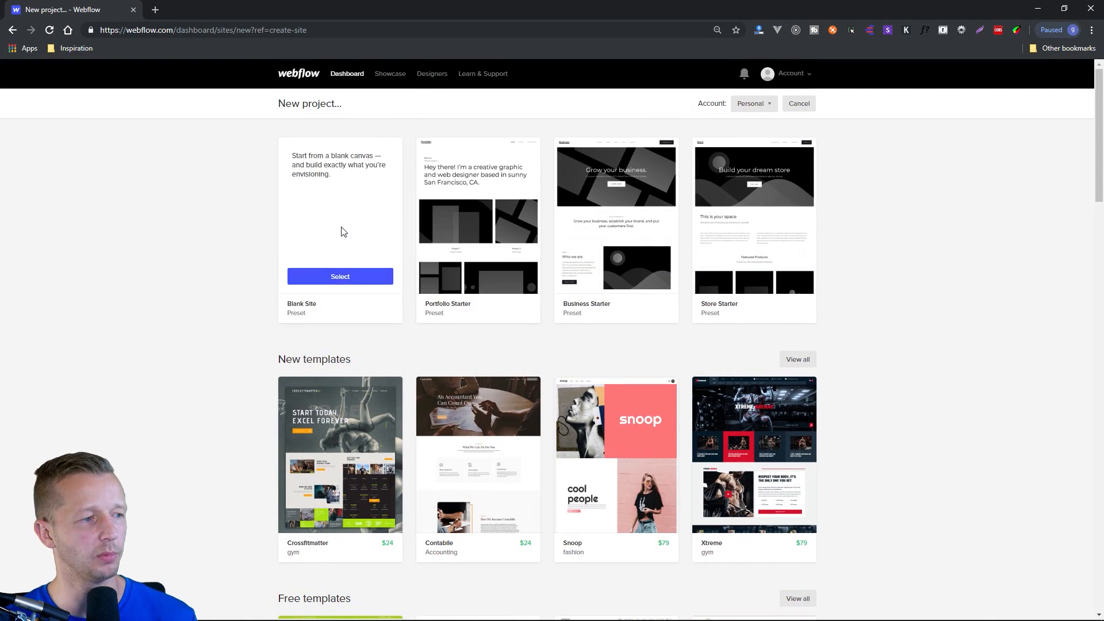
{"action": "left_click", "coordinate": [345, 279]}
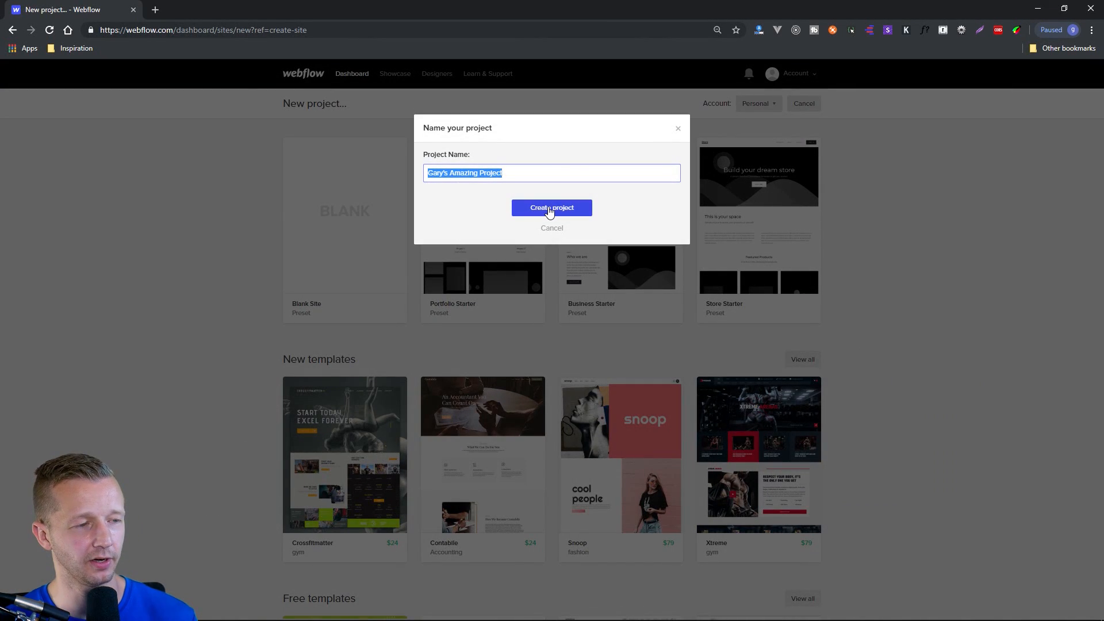
{"action": "left_click", "coordinate": [549, 211]}
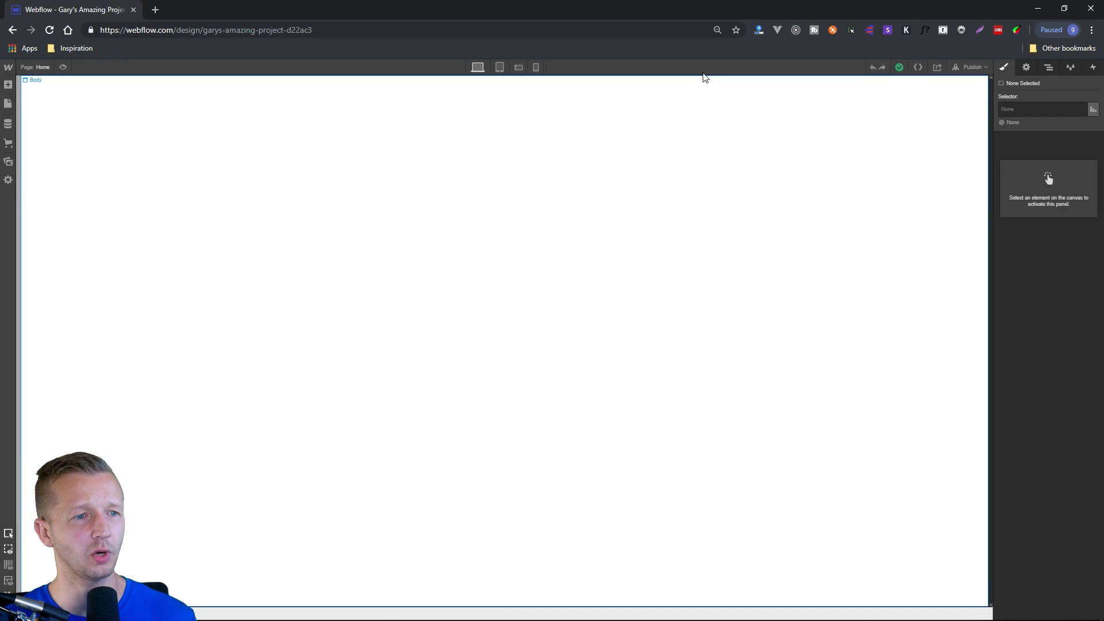
Reset the browser zoom to 100% and select the Body element on the blank canvas.
{"action": "left_click", "coordinate": [718, 29]}
{"action": "left_click", "coordinate": [711, 53]}
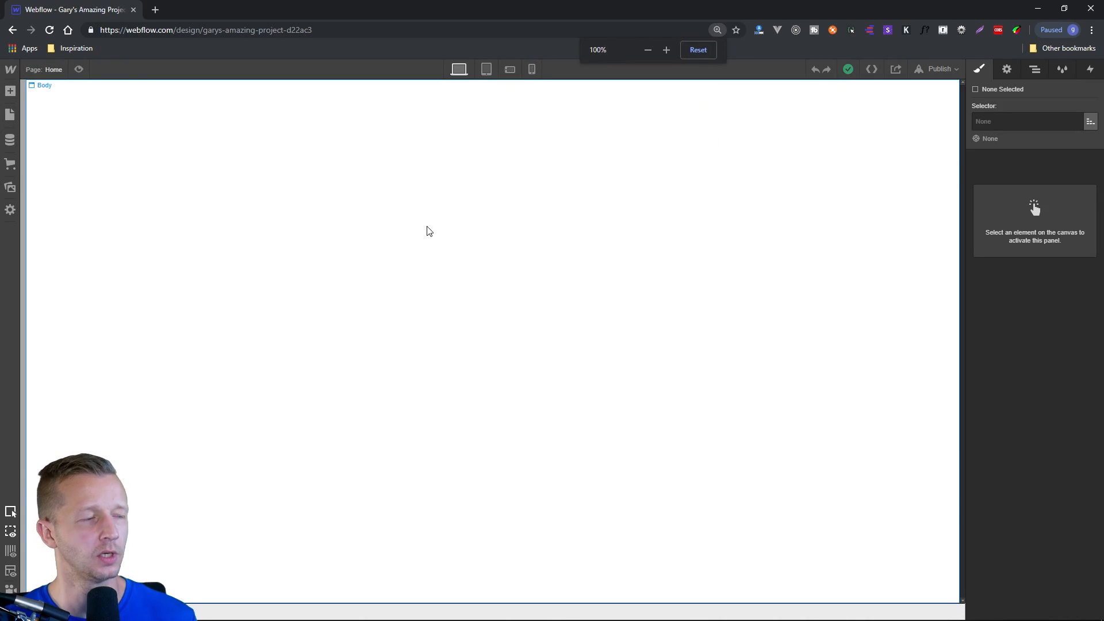
{"action": "left_click", "coordinate": [223, 204]}
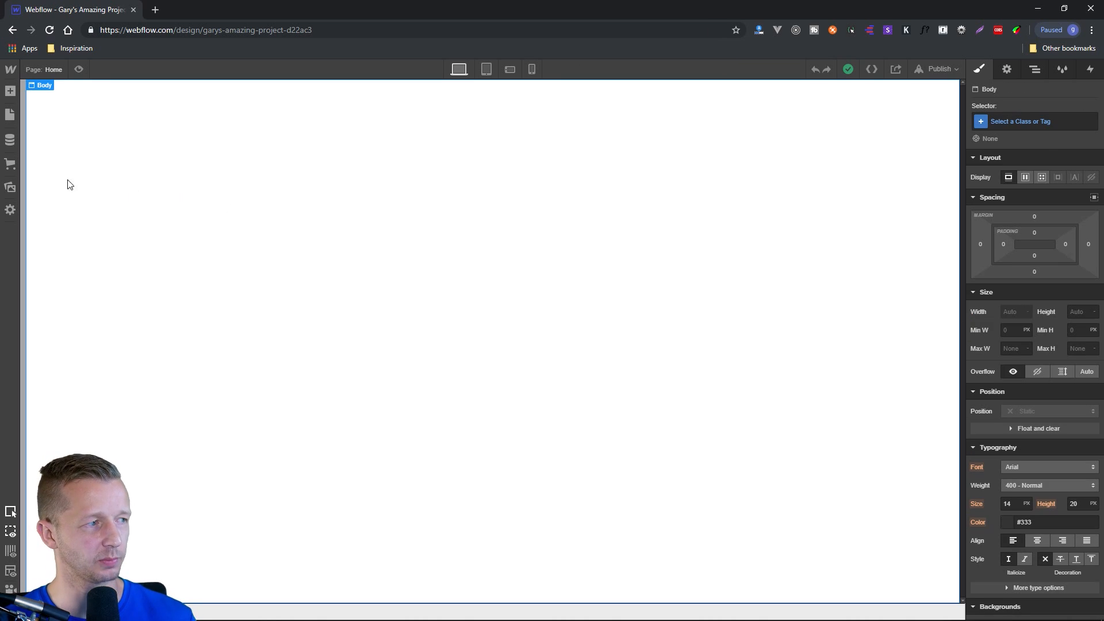
Look through the elements that can be added to the page, and try out the Quick find search.
{"action": "left_click", "coordinate": [11, 91]}
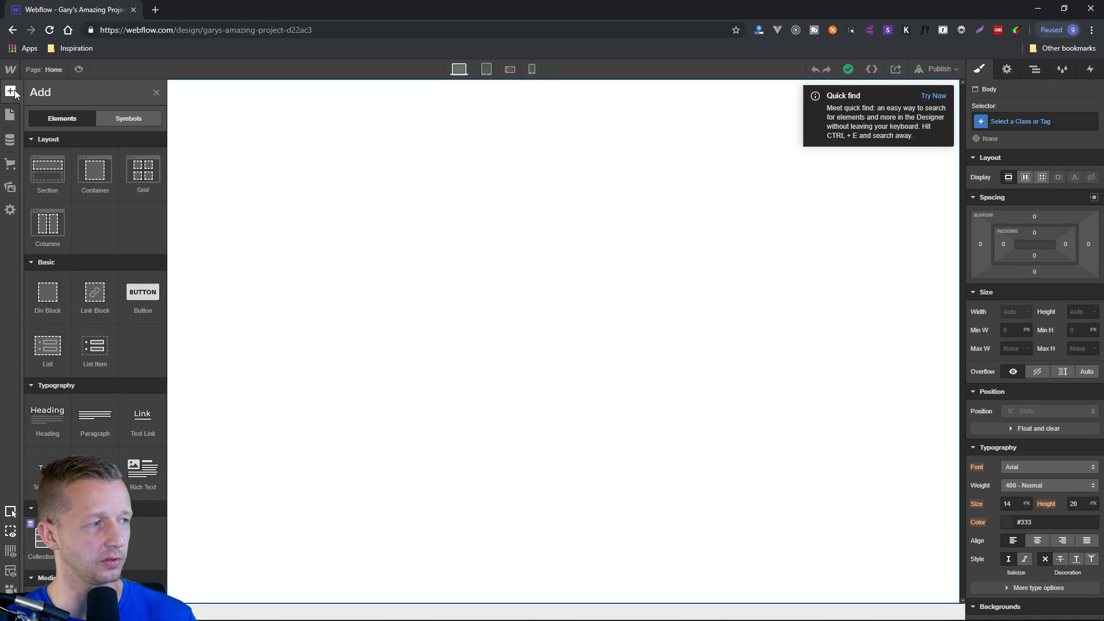
{"action": "scroll", "coordinate": [112, 366], "scroll_direction": "down", "scroll_amount": 7}
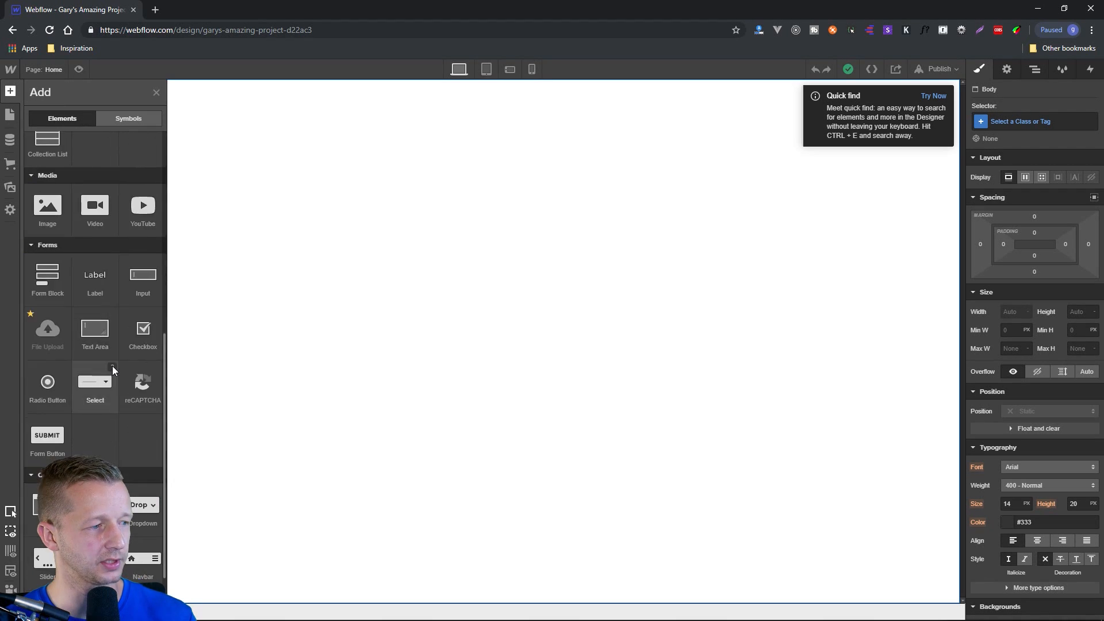
{"action": "scroll", "coordinate": [113, 366], "scroll_direction": "up", "scroll_amount": 7}
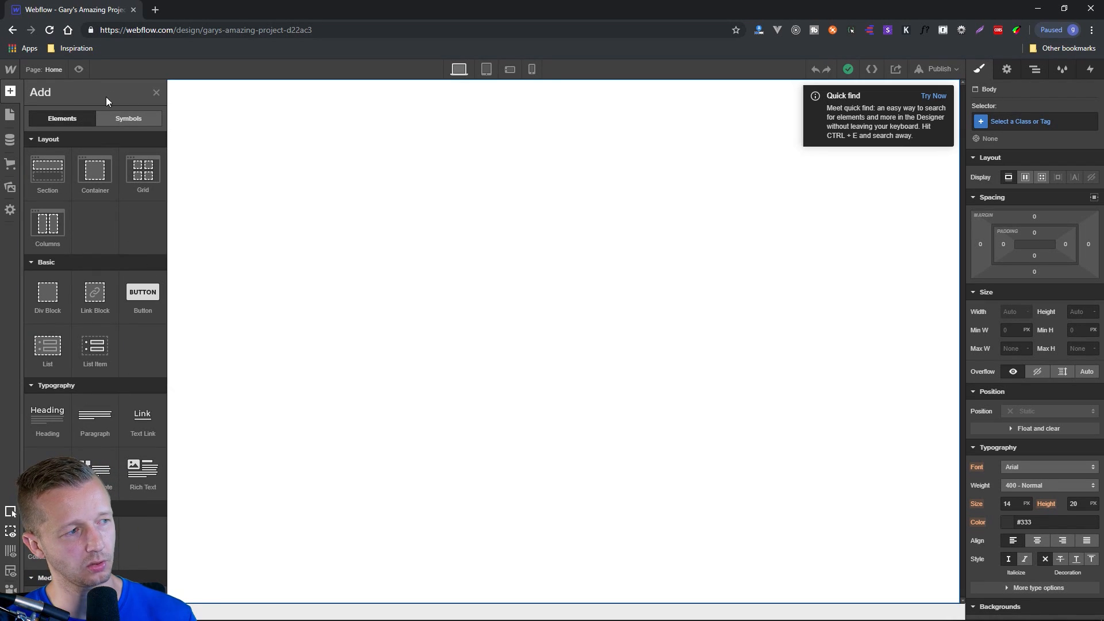
{"action": "left_click", "coordinate": [156, 93]}
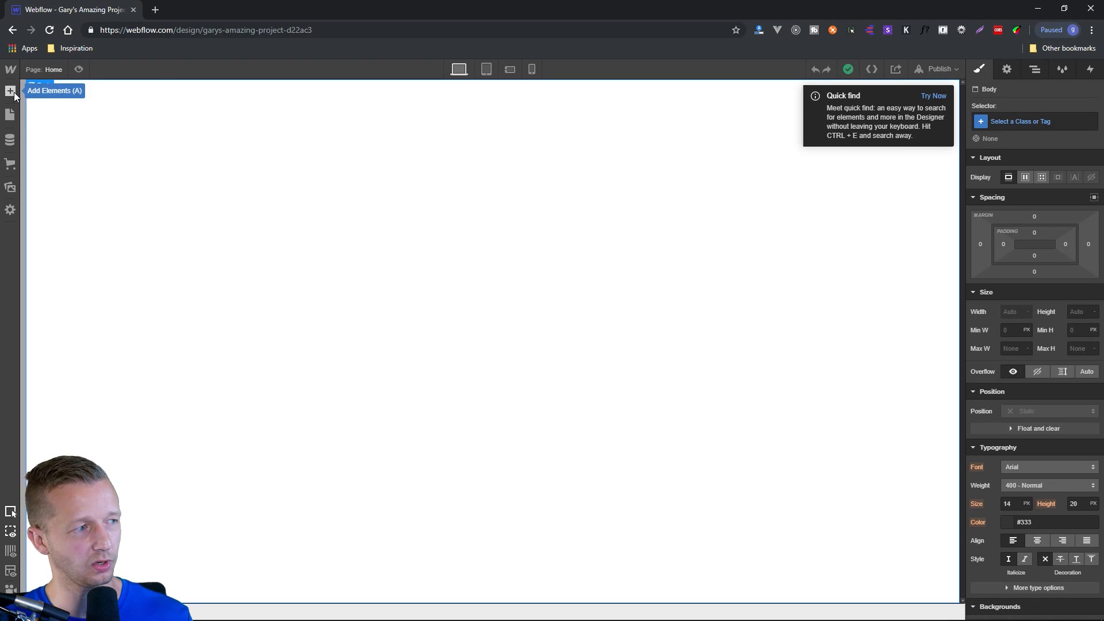
{"action": "left_click", "coordinate": [15, 96]}
{"action": "left_click", "coordinate": [13, 95]}
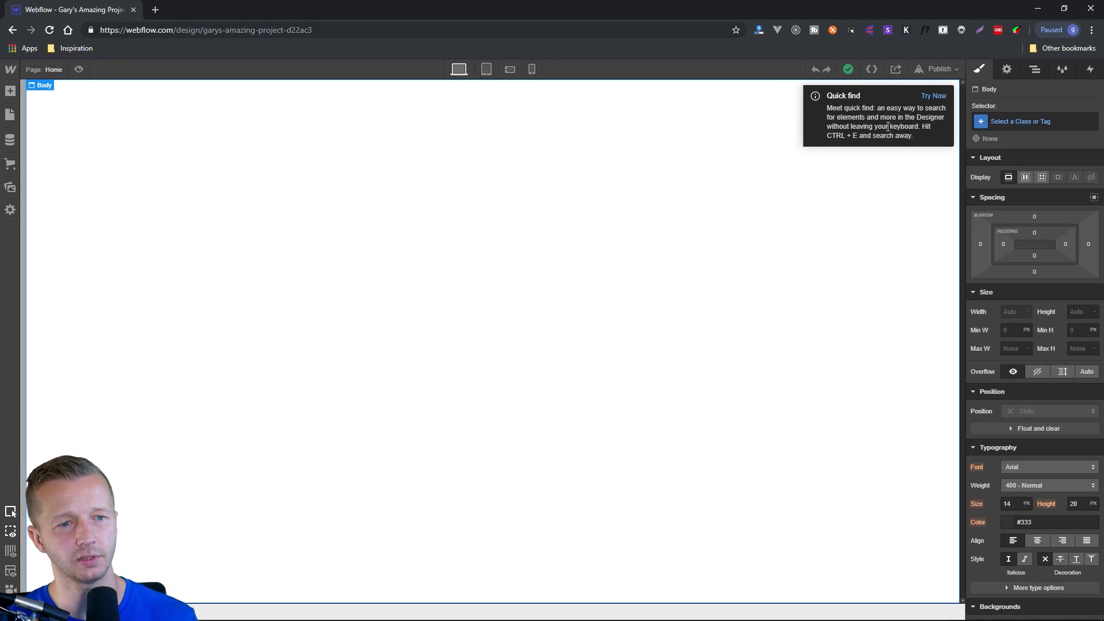
{"action": "left_click", "coordinate": [931, 98]}
{"action": "left_click", "coordinate": [765, 160]}
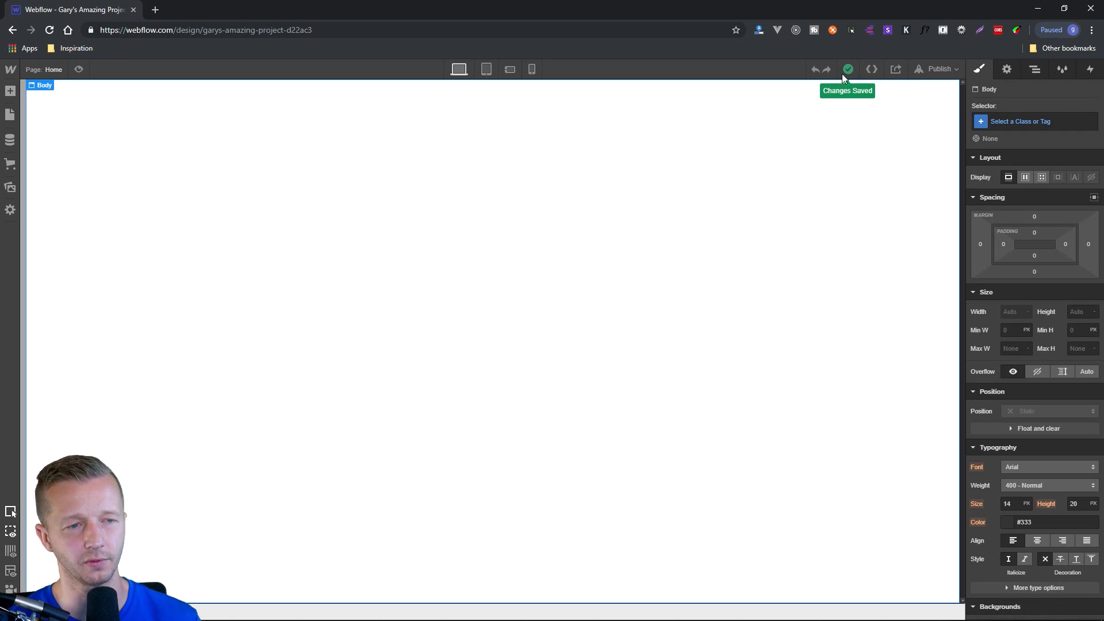
Examine the HTML and CSS previews of the exportable code, and check the publish destinations for the site.
{"action": "left_click", "coordinate": [872, 69]}
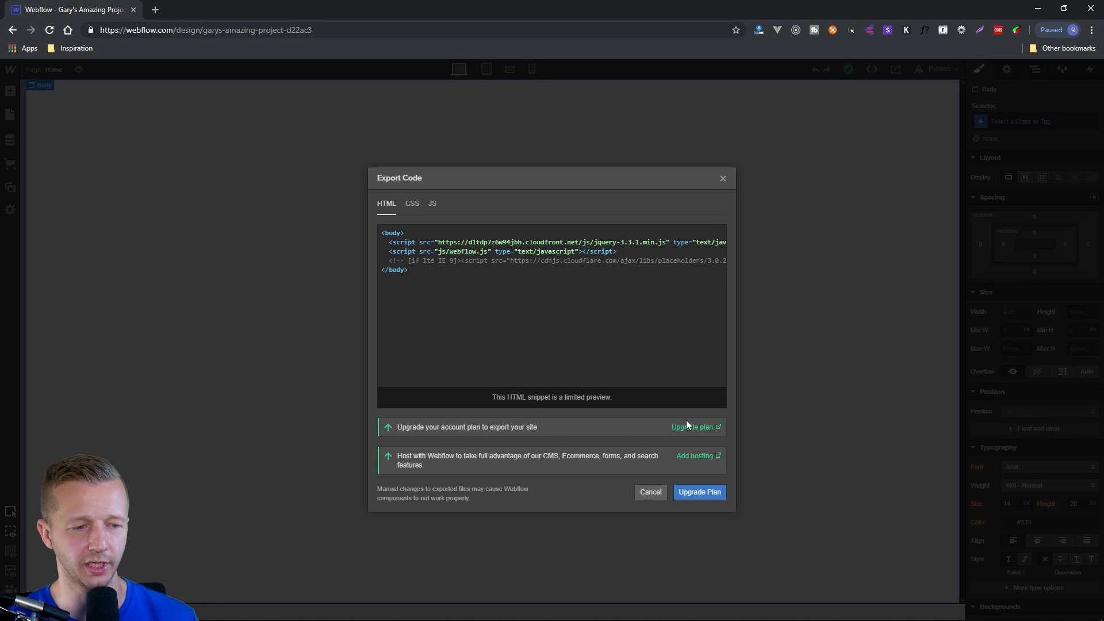
{"action": "left_click", "coordinate": [415, 205]}
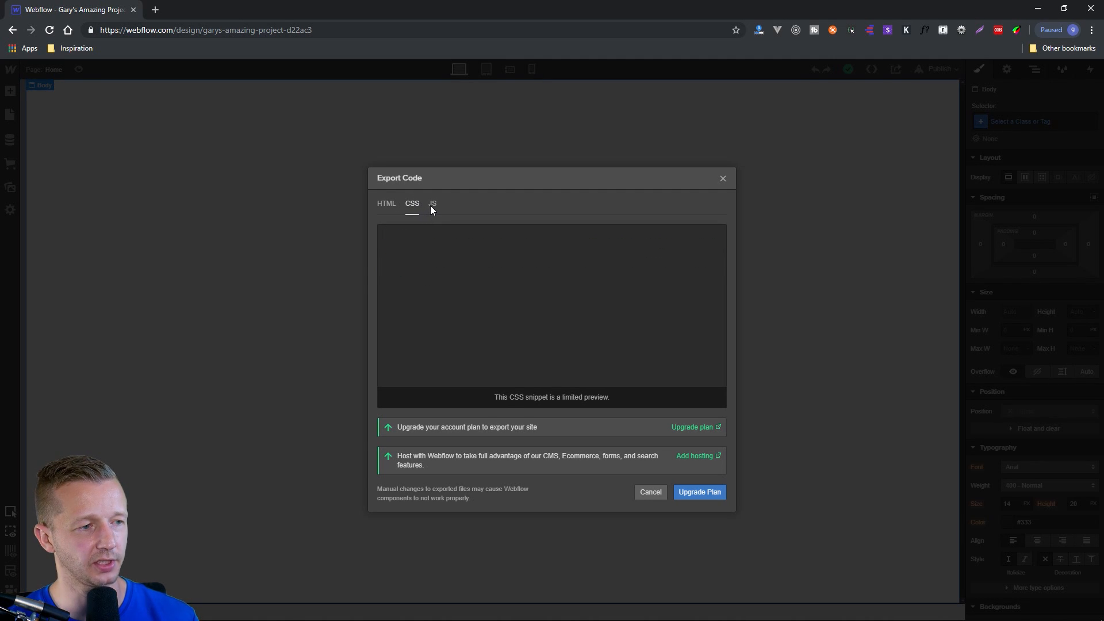
{"action": "left_click", "coordinate": [387, 204]}
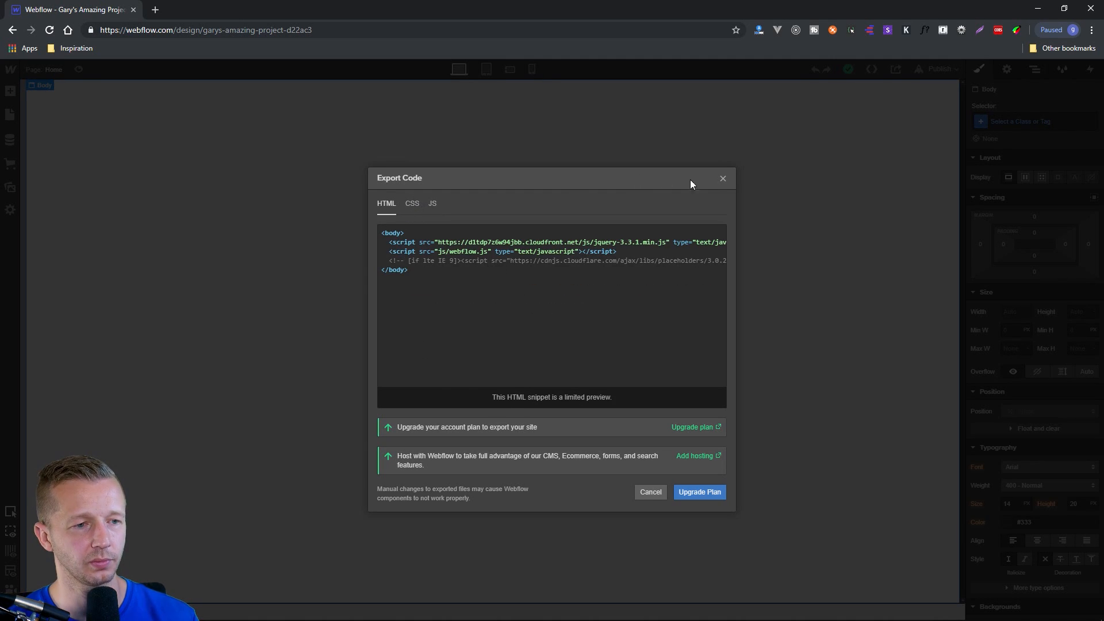
{"action": "left_click", "coordinate": [724, 179]}
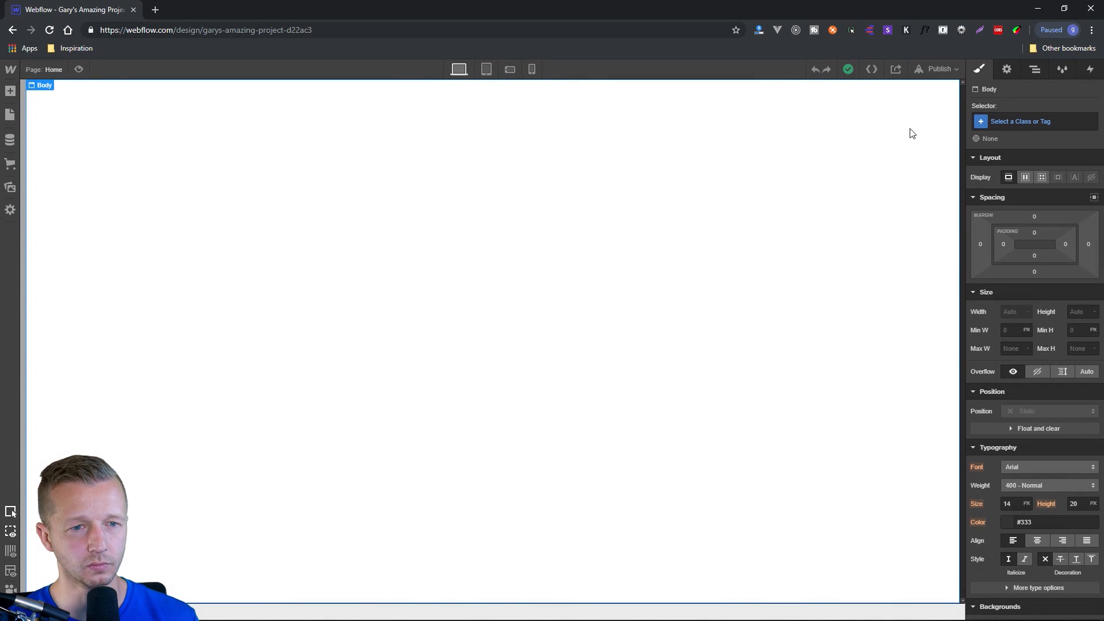
{"action": "left_click", "coordinate": [943, 69]}
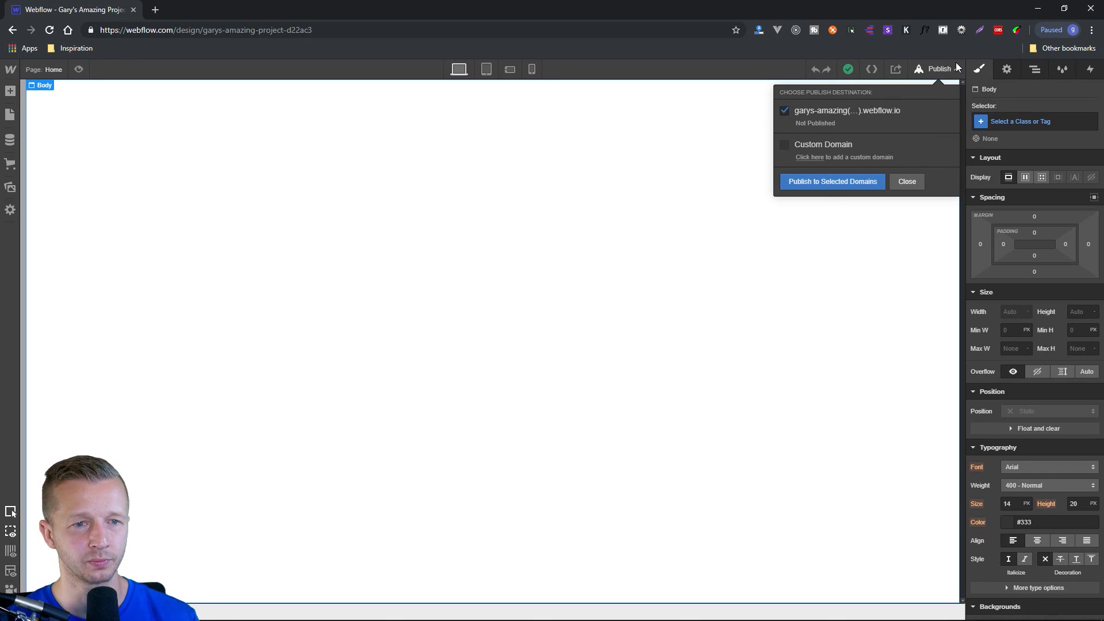
{"action": "left_click", "coordinate": [895, 253]}
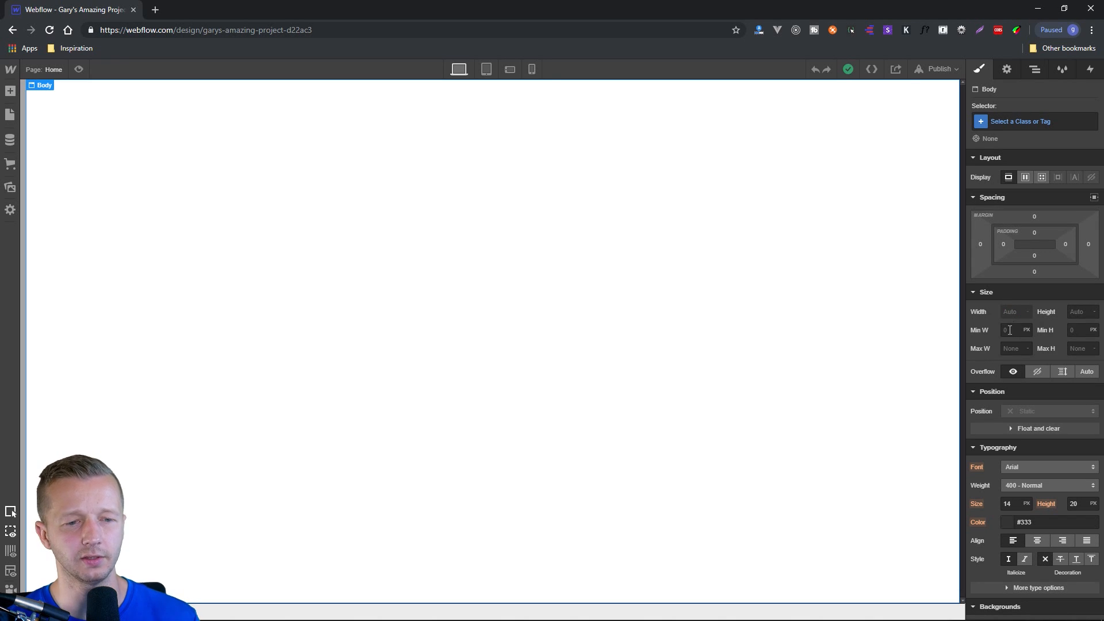
Review the Body element's style options and settings, the Navigator, the Style Manager and the Interactions triggers.
{"action": "scroll", "coordinate": [1031, 470], "scroll_direction": "down", "scroll_amount": 5}
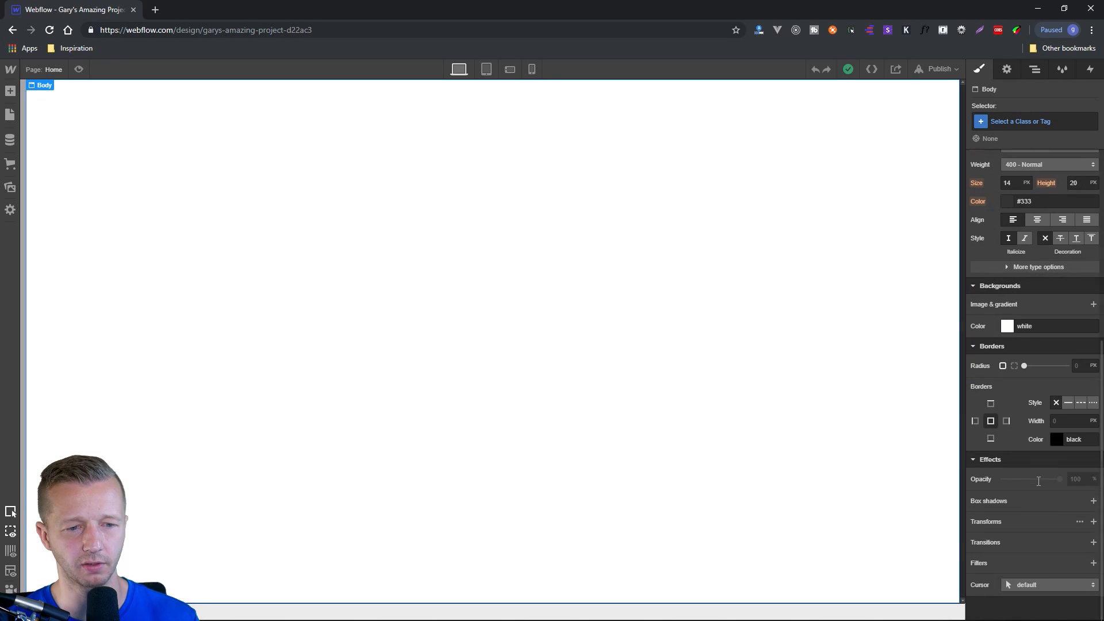
{"action": "scroll", "coordinate": [1035, 402], "scroll_direction": "up", "scroll_amount": 5}
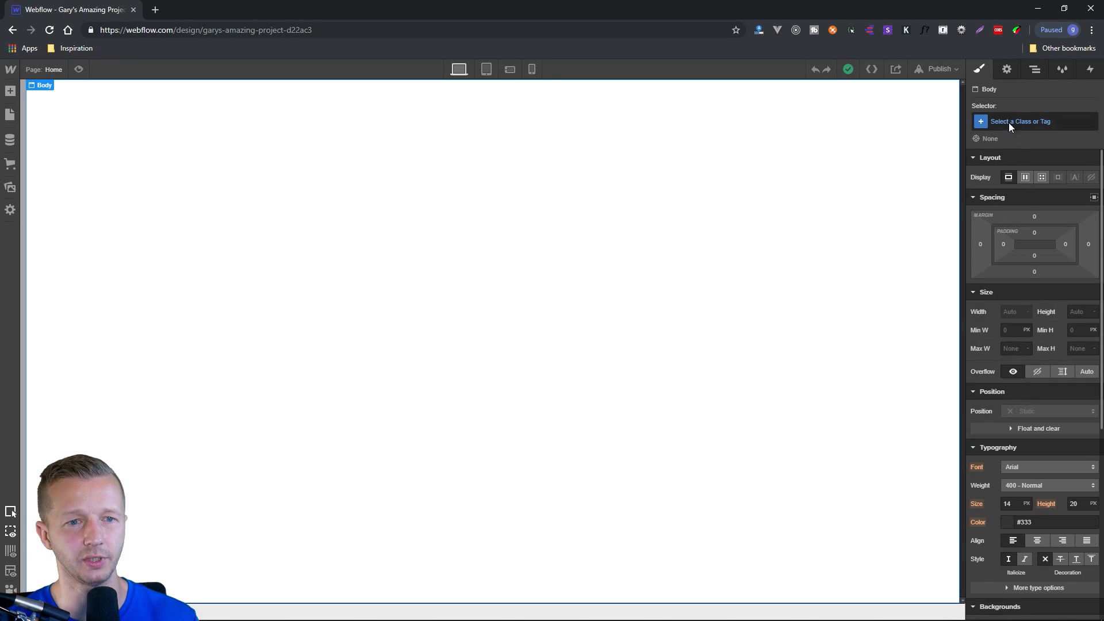
{"action": "left_click", "coordinate": [1006, 70]}
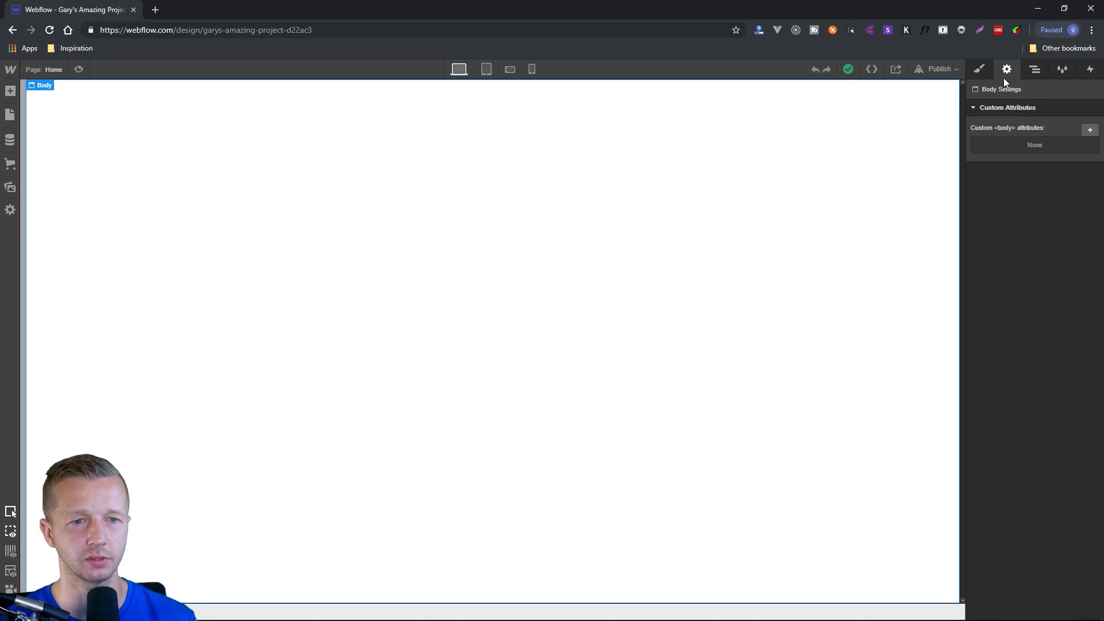
{"action": "left_click", "coordinate": [1029, 73]}
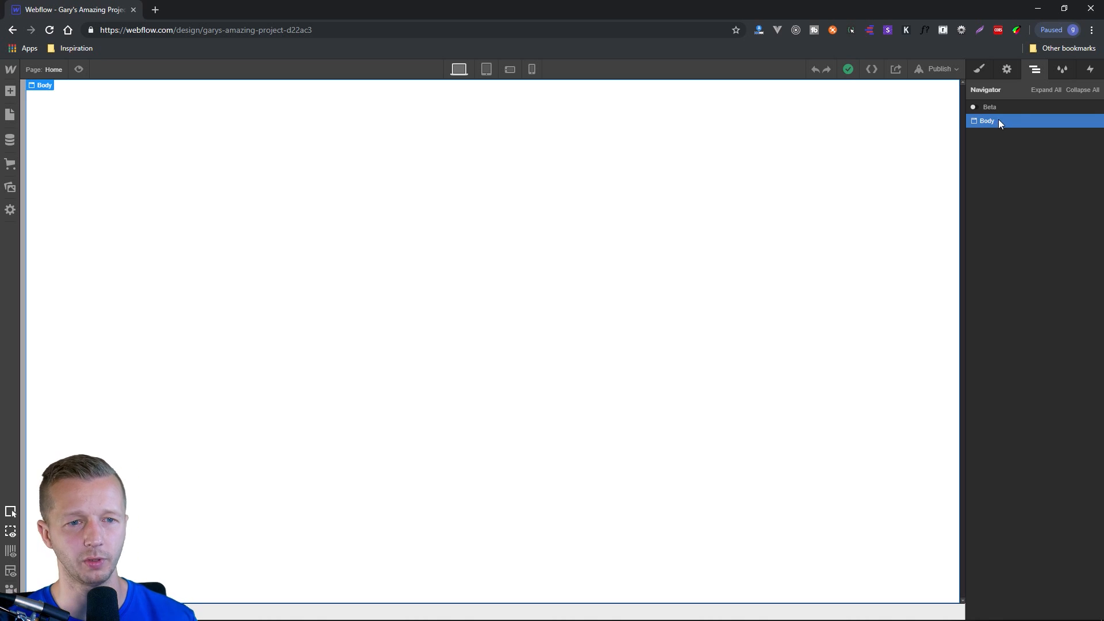
{"action": "left_click", "coordinate": [1057, 74]}
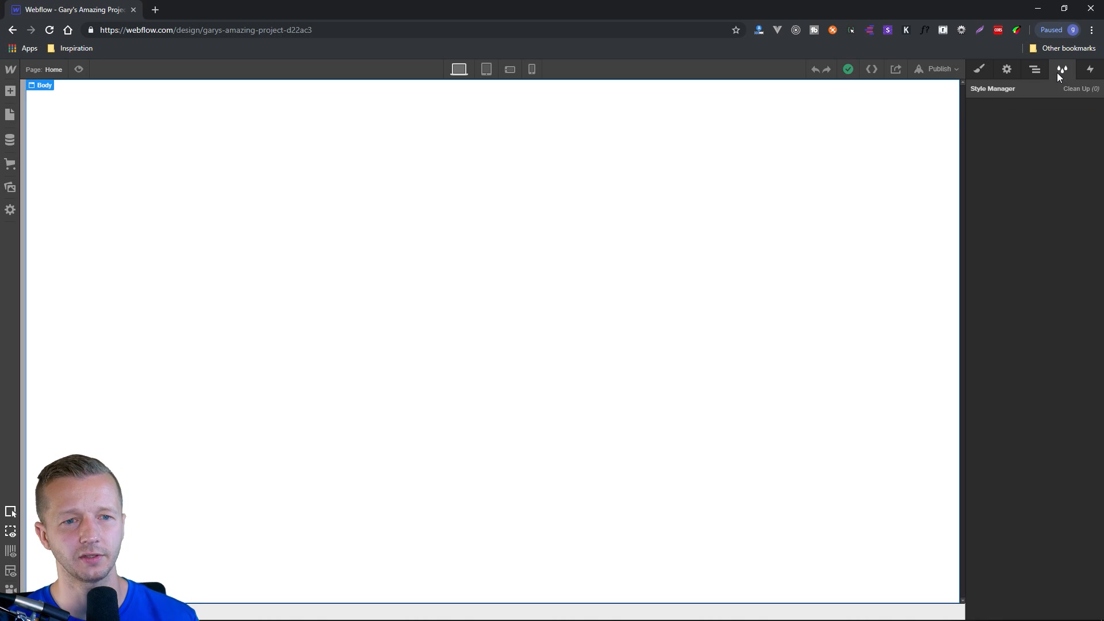
{"action": "left_click", "coordinate": [1090, 72]}
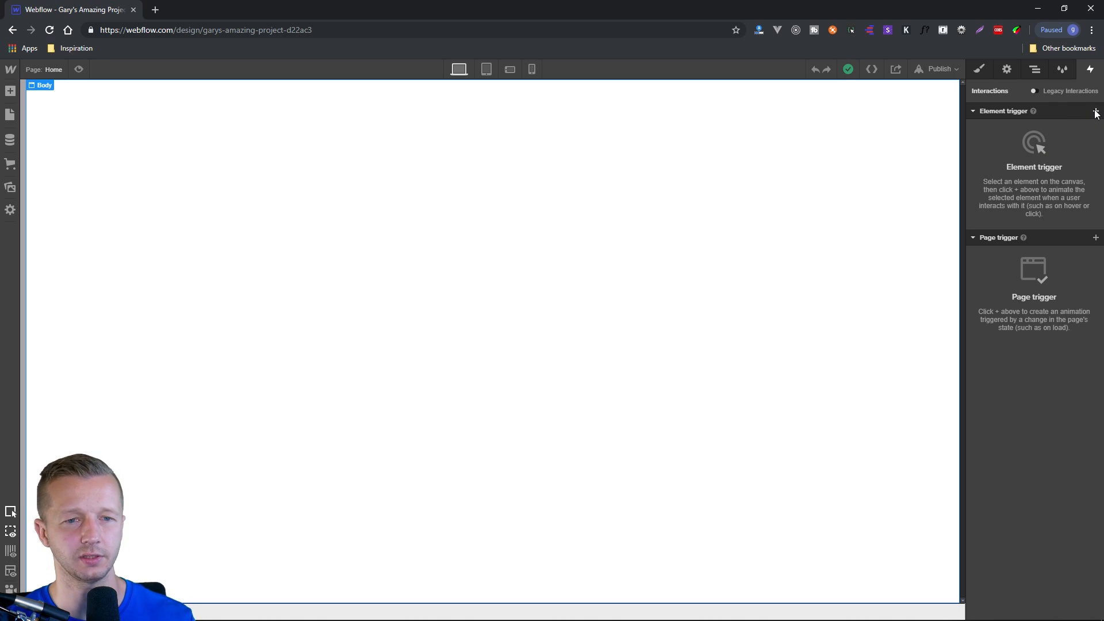
{"action": "left_click", "coordinate": [980, 70]}
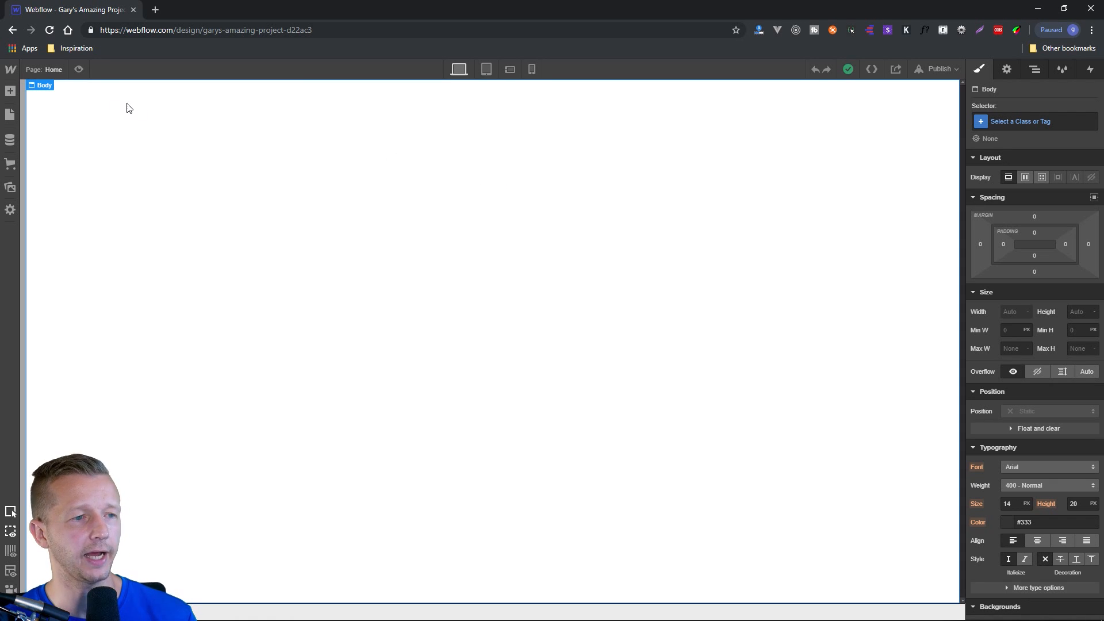
Add a Navbar component to the empty page and select its Brand link block.
{"action": "left_click", "coordinate": [10, 92]}
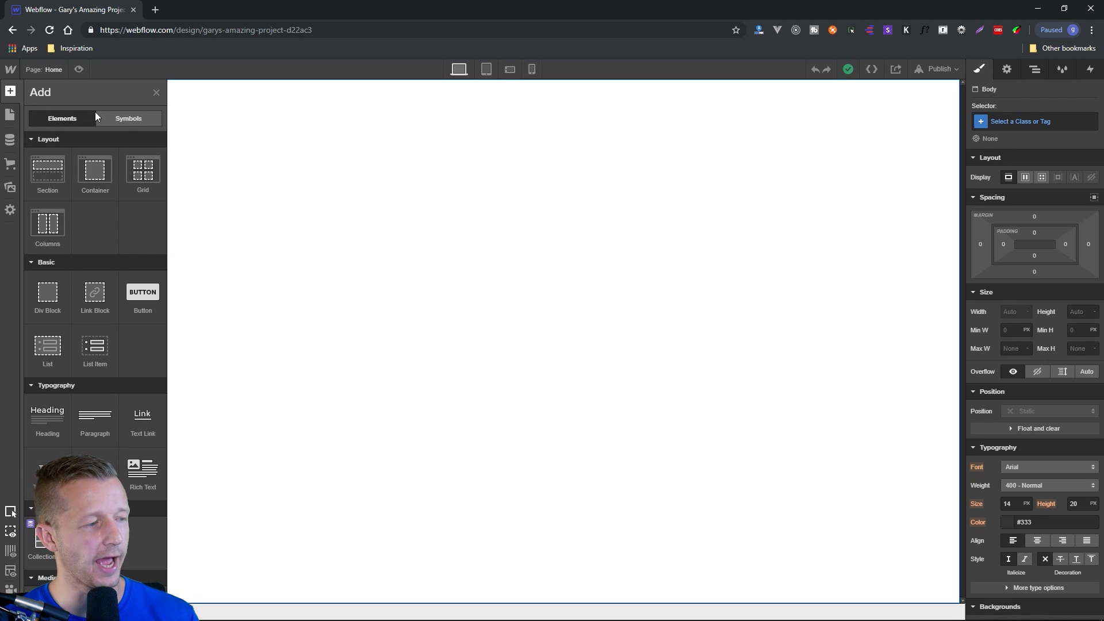
{"action": "scroll", "coordinate": [108, 301], "scroll_direction": "down", "scroll_amount": 6}
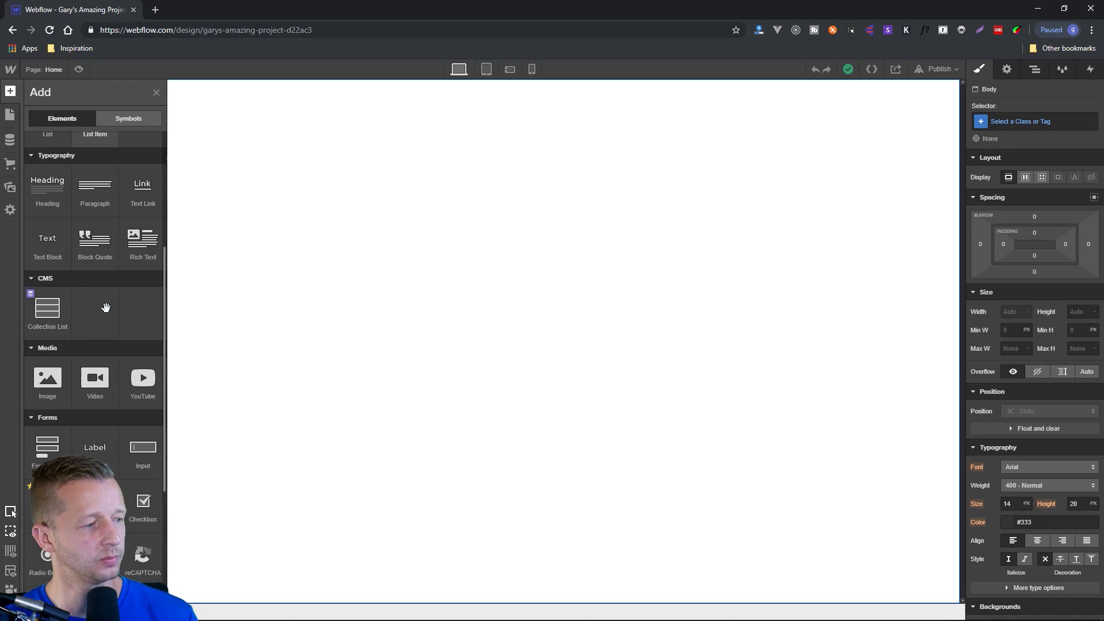
{"action": "scroll", "coordinate": [105, 308], "scroll_direction": "down", "scroll_amount": 1}
{"action": "scroll", "coordinate": [106, 308], "scroll_direction": "down", "scroll_amount": 3}
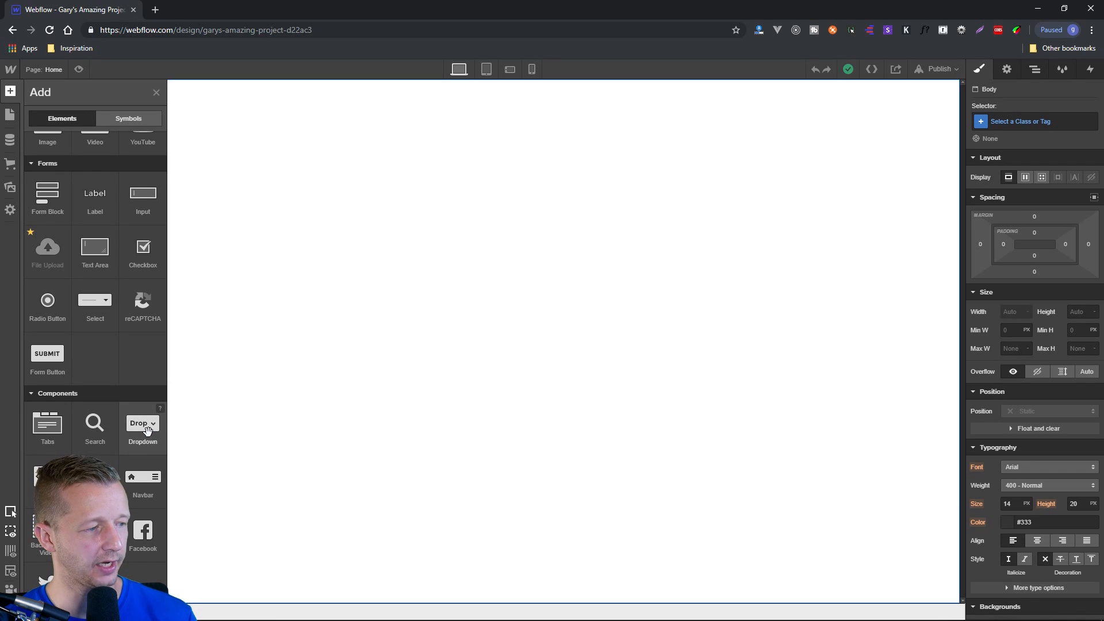
{"action": "left_click", "coordinate": [151, 481]}
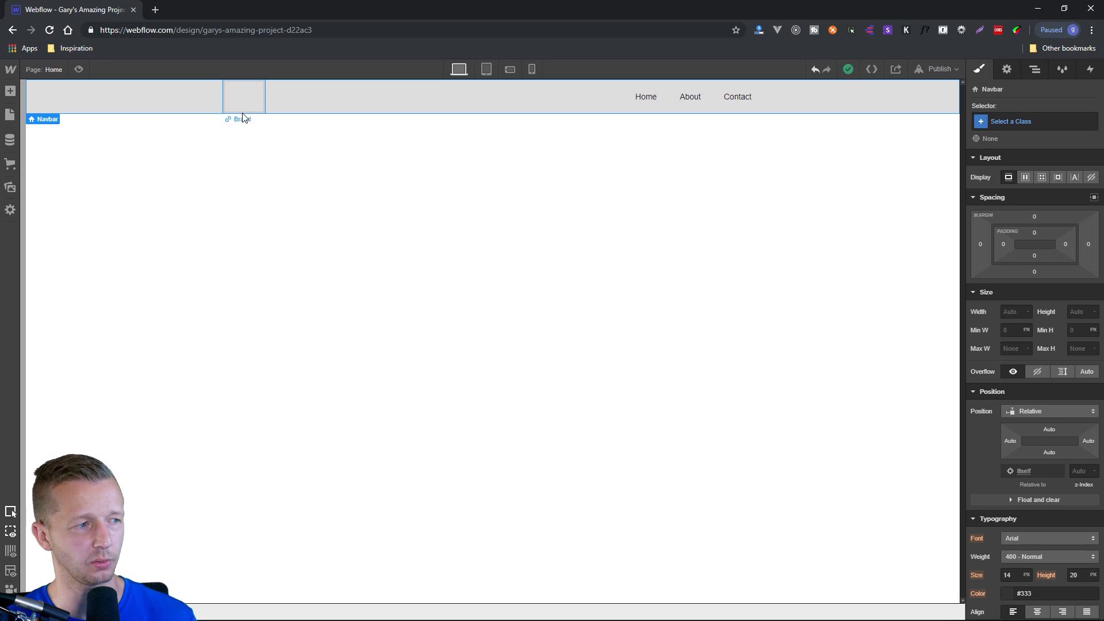
{"action": "left_click", "coordinate": [248, 97]}
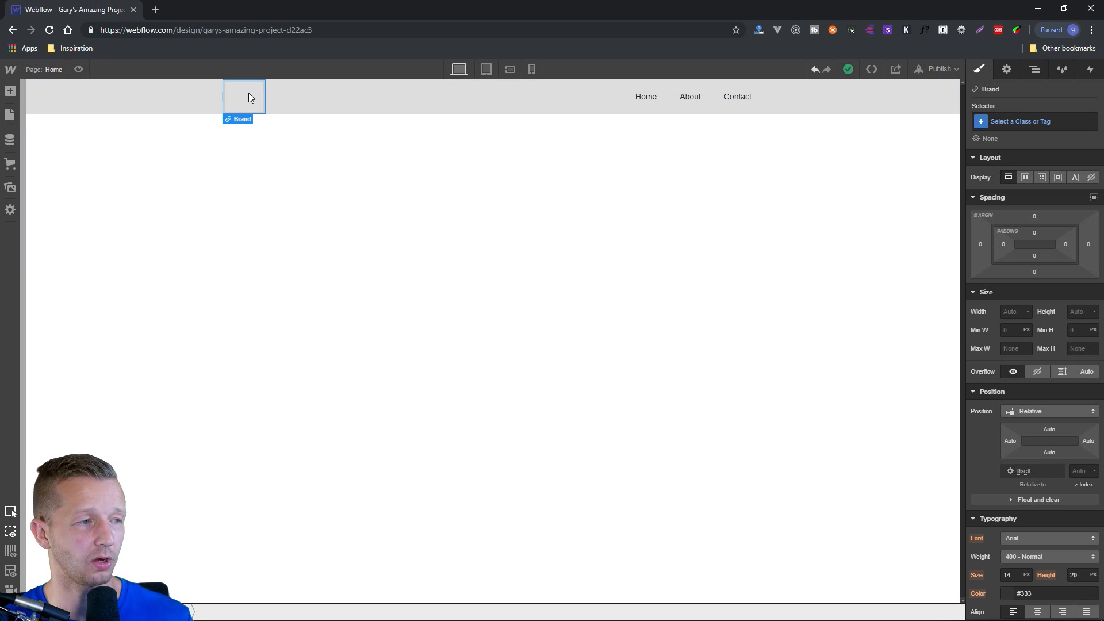
Look over the navbar's Home, About and Contact links and their style settings.
{"action": "left_click", "coordinate": [658, 100]}
{"action": "left_click", "coordinate": [690, 97]}
{"action": "left_click", "coordinate": [738, 97]}
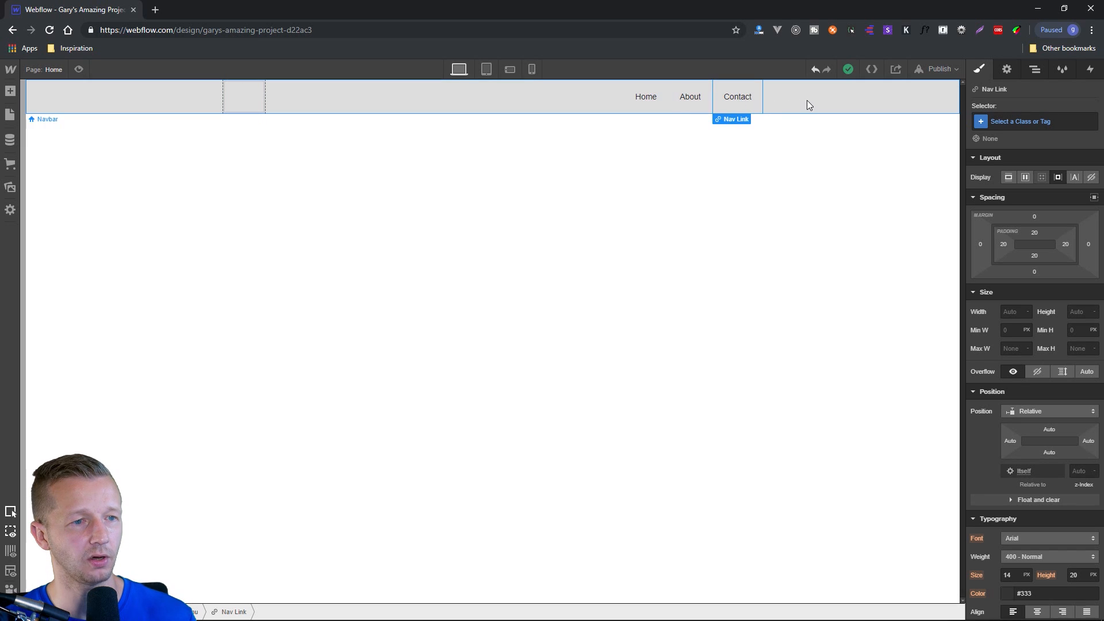
Set the navbar's background color to the bright blue #3067fc.
{"action": "left_click", "coordinate": [808, 101]}
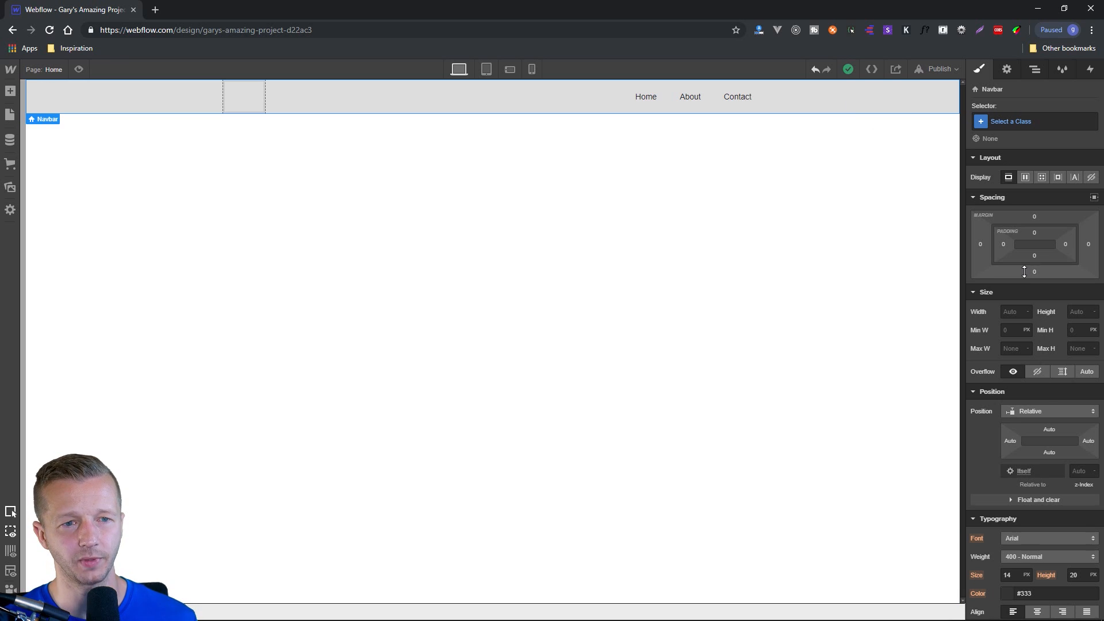
{"action": "scroll", "coordinate": [1031, 298], "scroll_direction": "down", "scroll_amount": 5}
{"action": "scroll", "coordinate": [1030, 303], "scroll_direction": "down", "scroll_amount": 2}
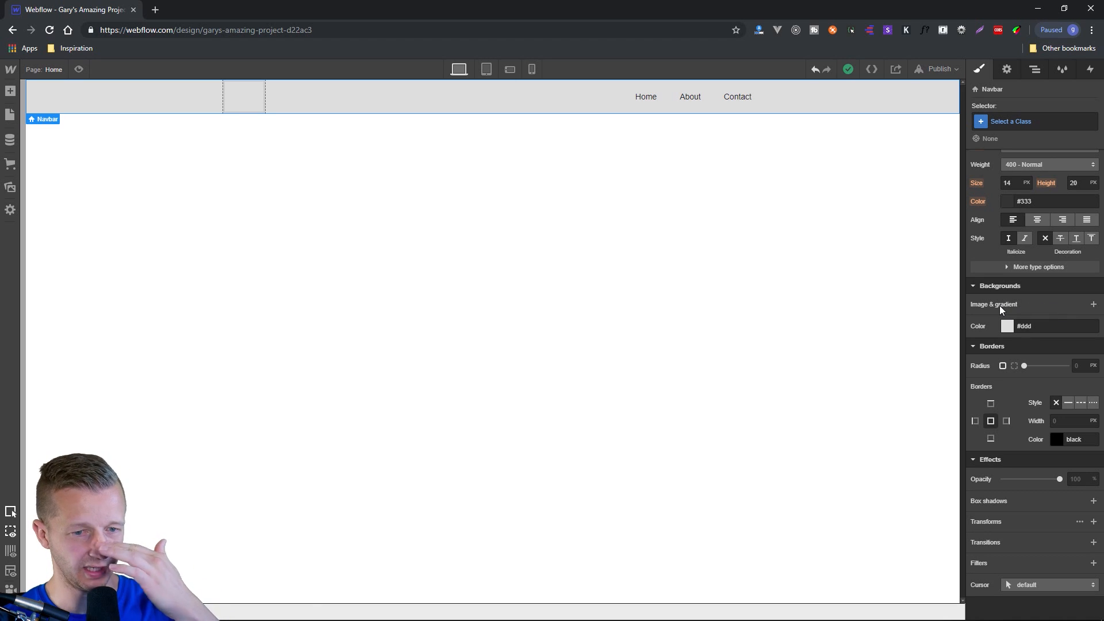
{"action": "left_click", "coordinate": [1008, 326]}
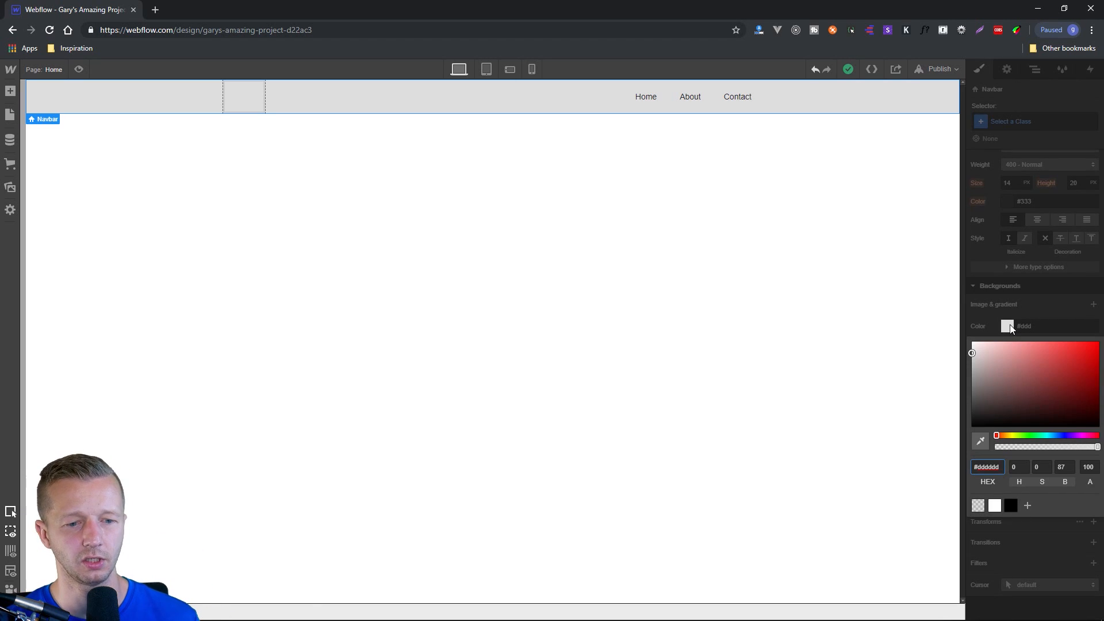
{"action": "left_click", "coordinate": [1060, 436]}
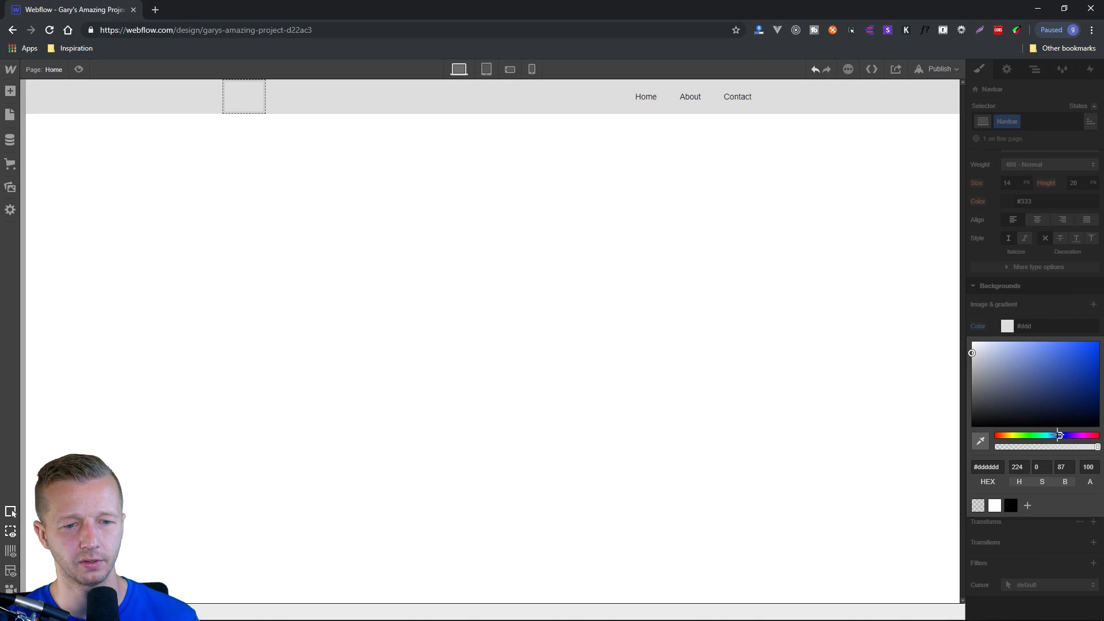
{"action": "left_click_drag", "start_coordinate": [1078, 352], "coordinate": [1076, 343]}
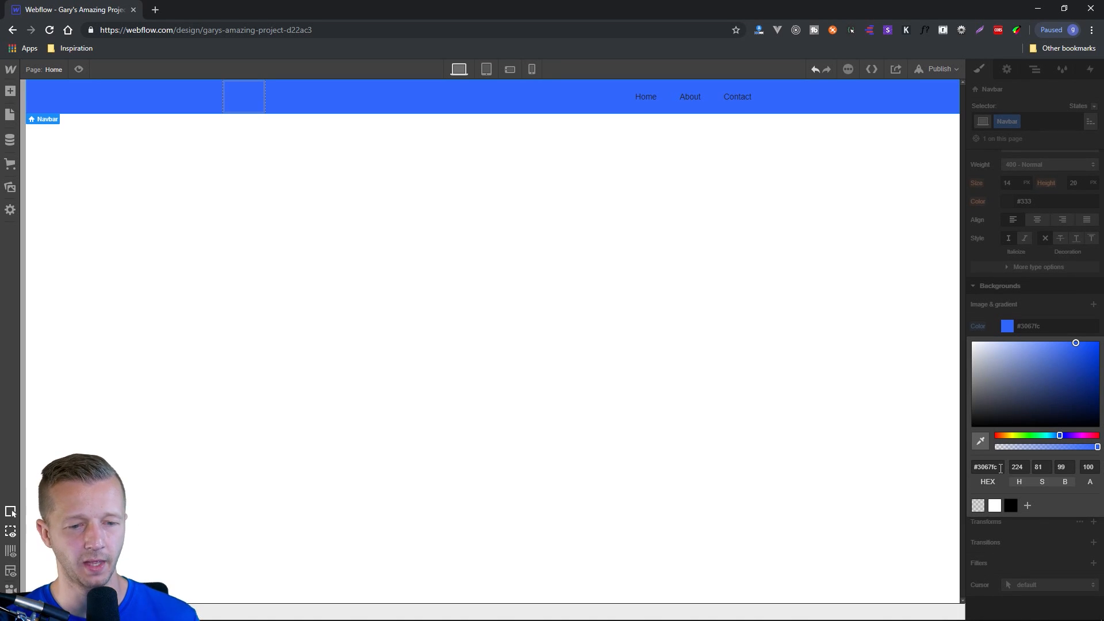
Save the navbar's blue as a global color swatch named Royal Blue.
{"action": "left_click", "coordinate": [1027, 505]}
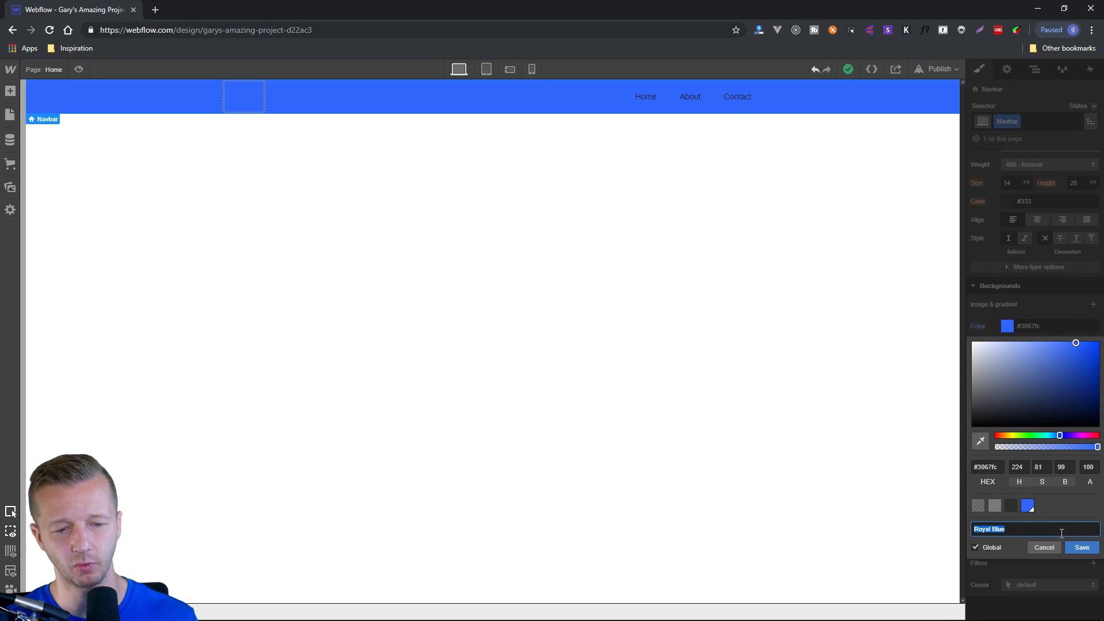
{"action": "left_click", "coordinate": [1080, 548]}
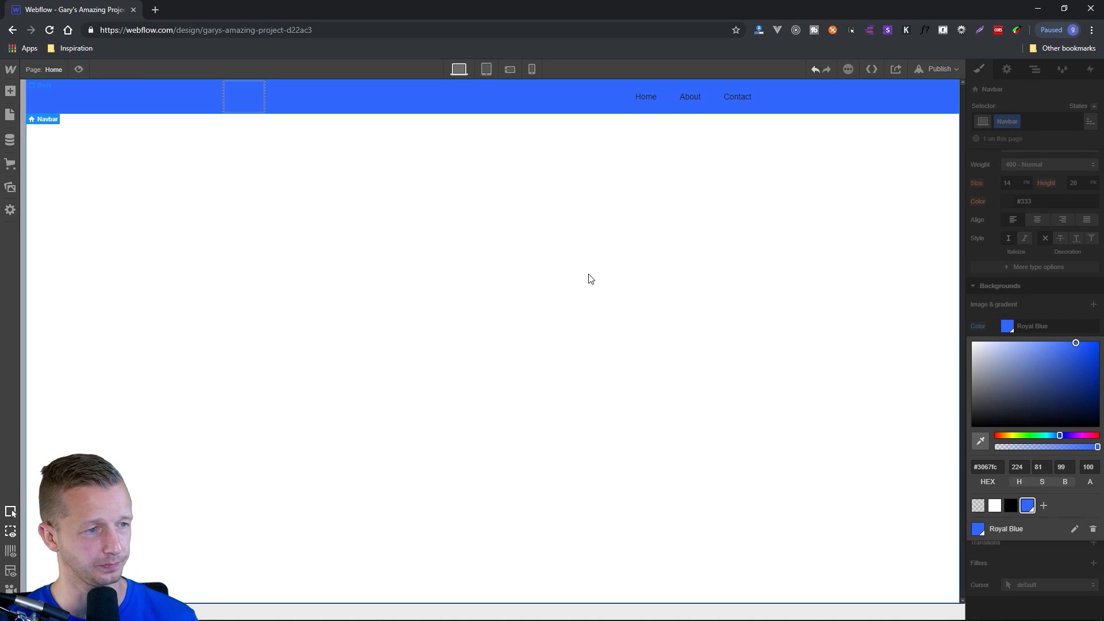
{"action": "left_click", "coordinate": [447, 235]}
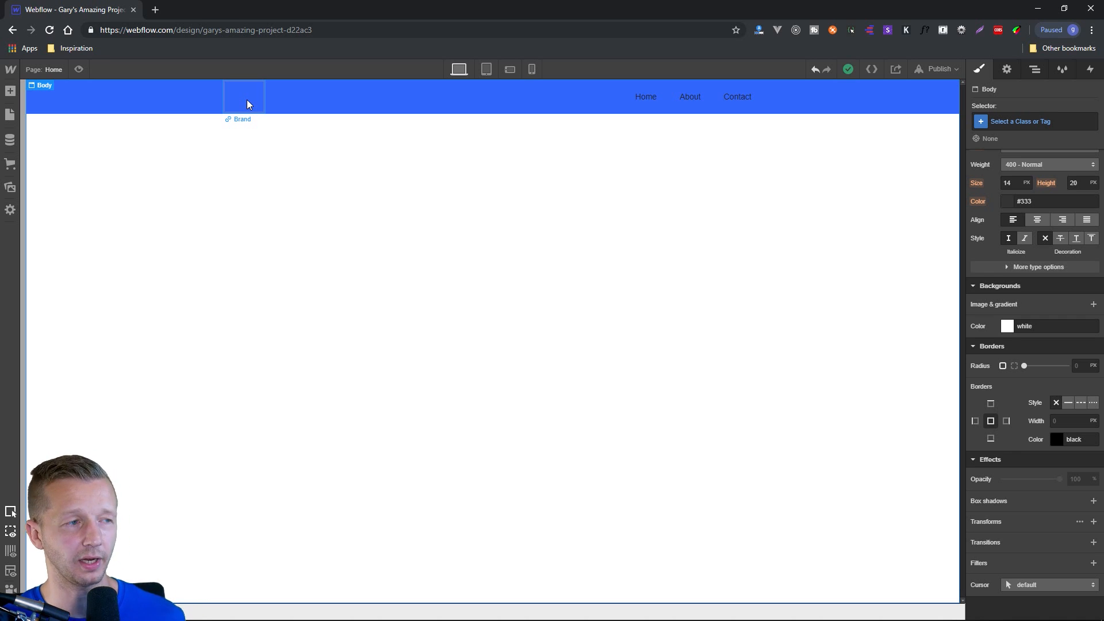
Try to place a Text Link inside the navbar's Brand block.
{"action": "left_click", "coordinate": [10, 91]}
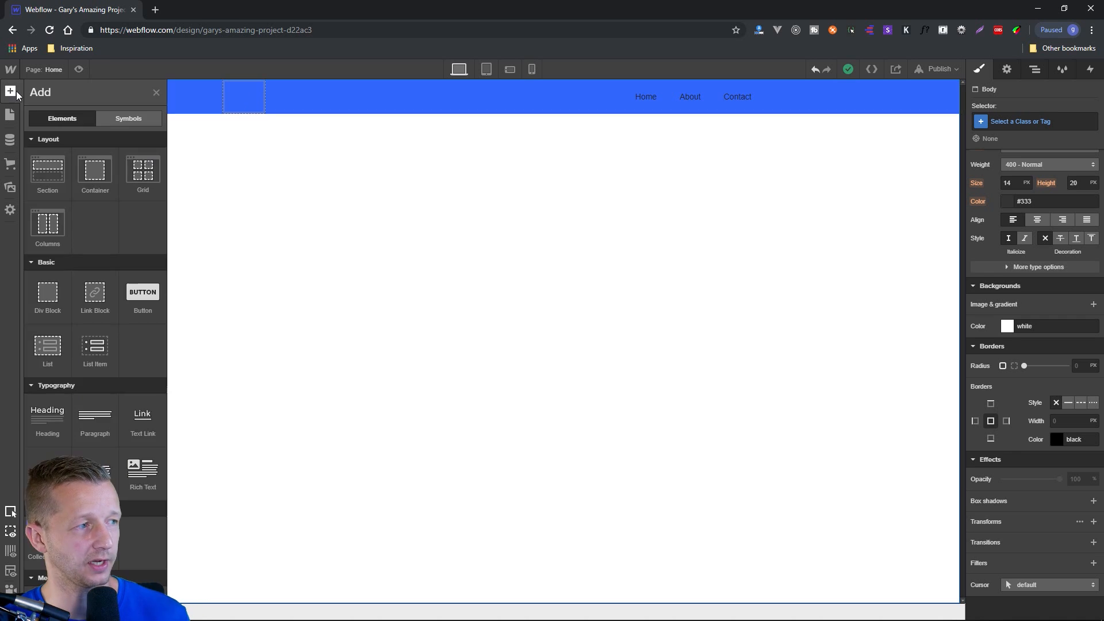
{"action": "left_click", "coordinate": [13, 95]}
{"action": "left_click", "coordinate": [13, 96]}
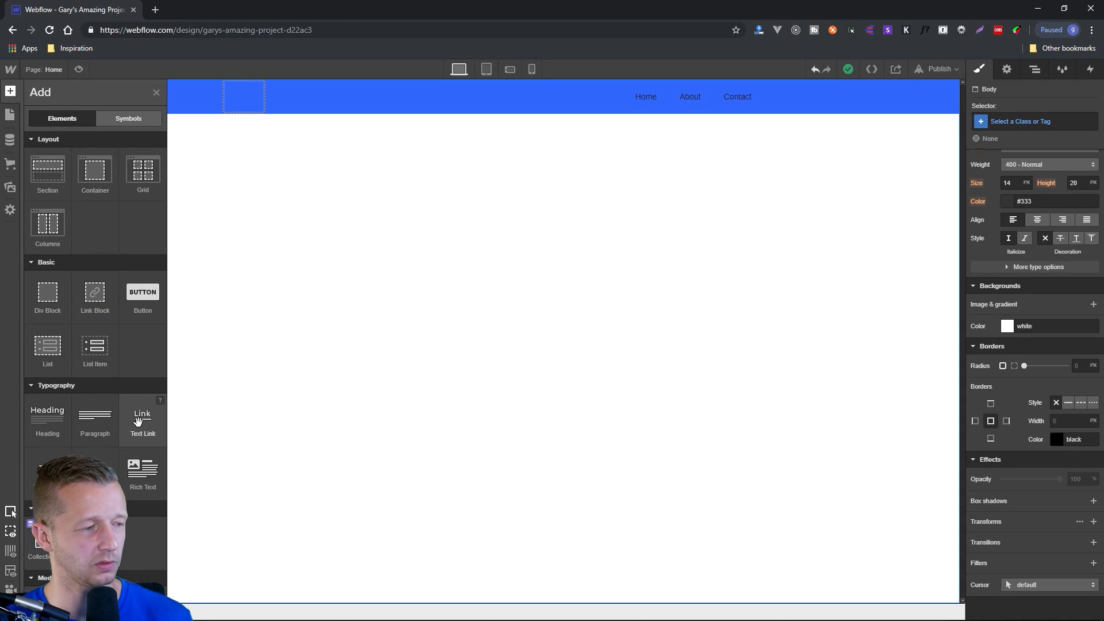
{"action": "left_click_drag", "start_coordinate": [138, 421], "coordinate": [248, 103]}
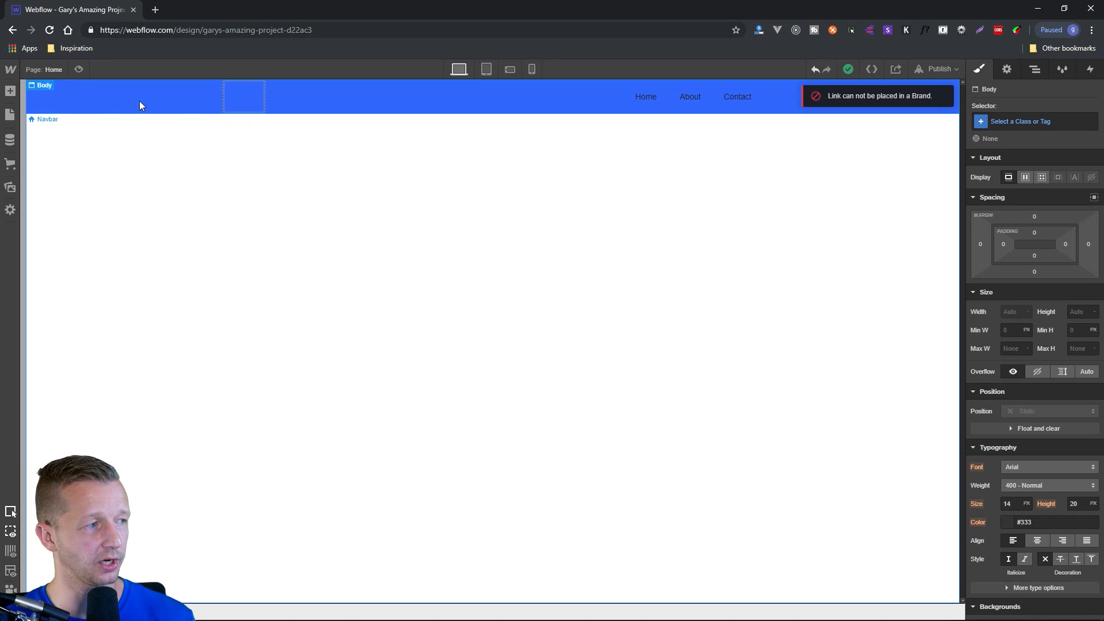
Place an Image element inside the navbar's Brand block and move its settings window clear of the navbar.
{"action": "left_click", "coordinate": [10, 91]}
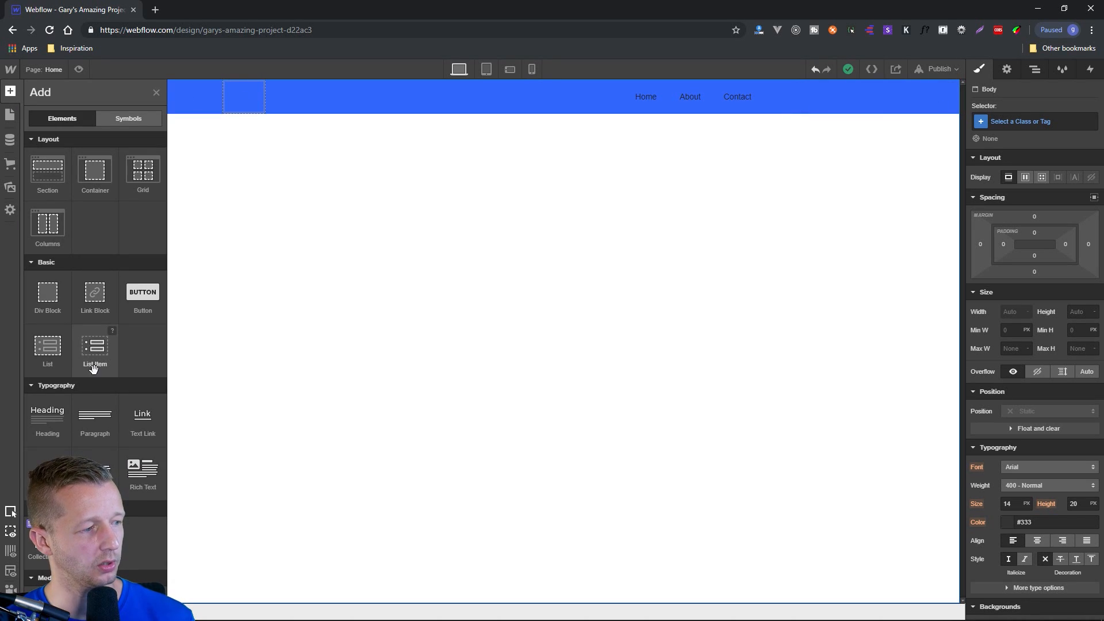
{"action": "scroll", "coordinate": [93, 382], "scroll_direction": "down", "scroll_amount": 2}
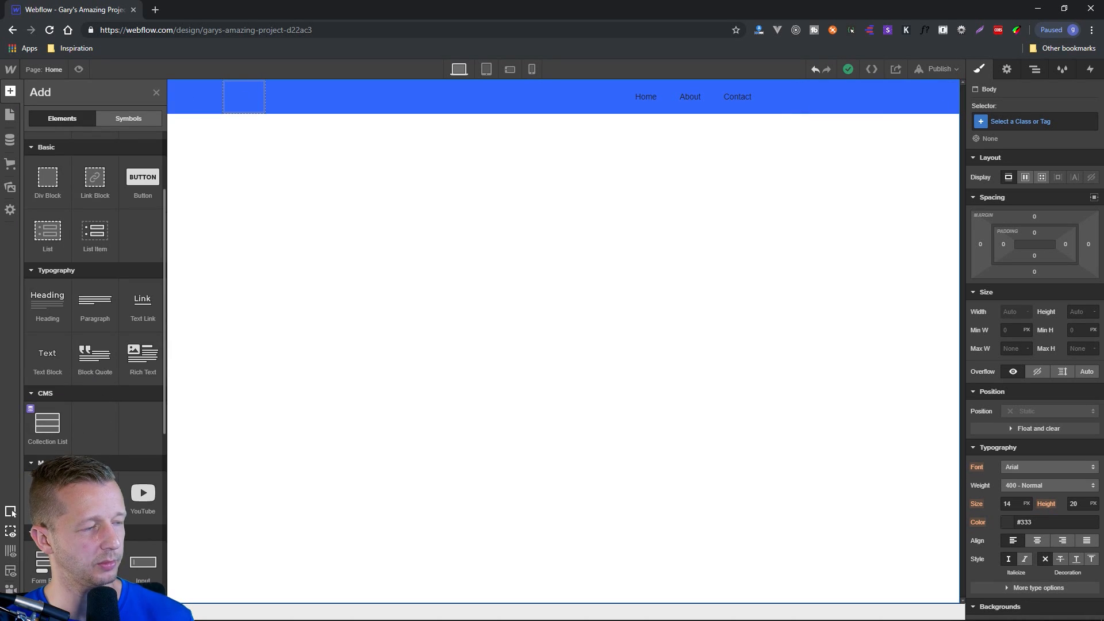
{"action": "left_click_drag", "start_coordinate": [48, 495], "coordinate": [245, 101]}
{"action": "left_click_drag", "start_coordinate": [321, 90], "coordinate": [452, 190]}
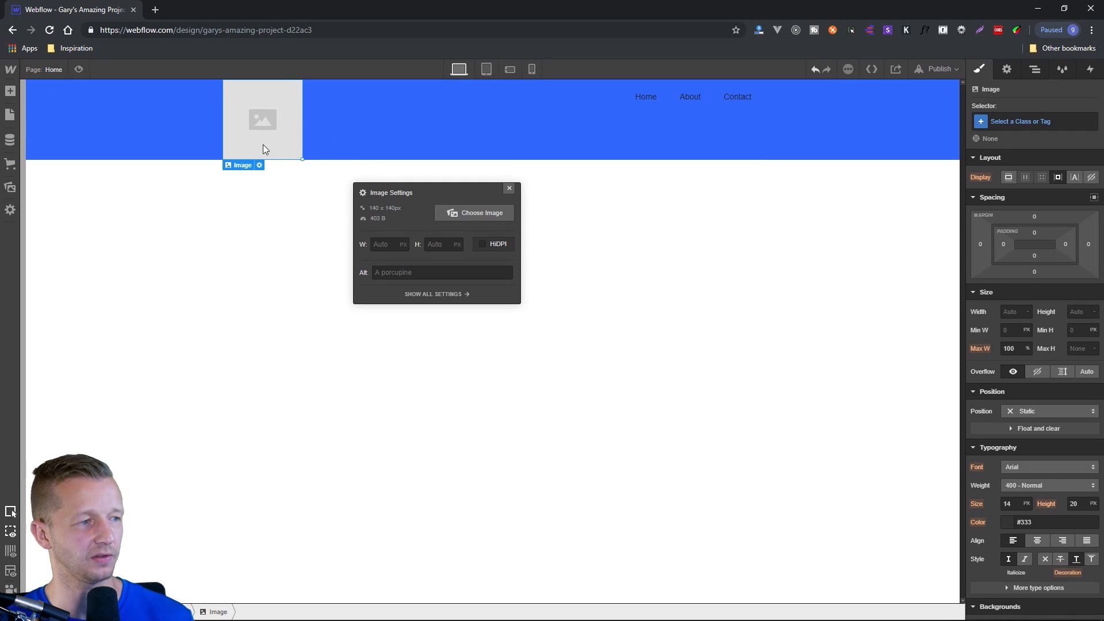
Upload whitenewlogo.png from the Desktop's assets folder as the Brand block's image.
{"action": "left_click", "coordinate": [472, 213]}
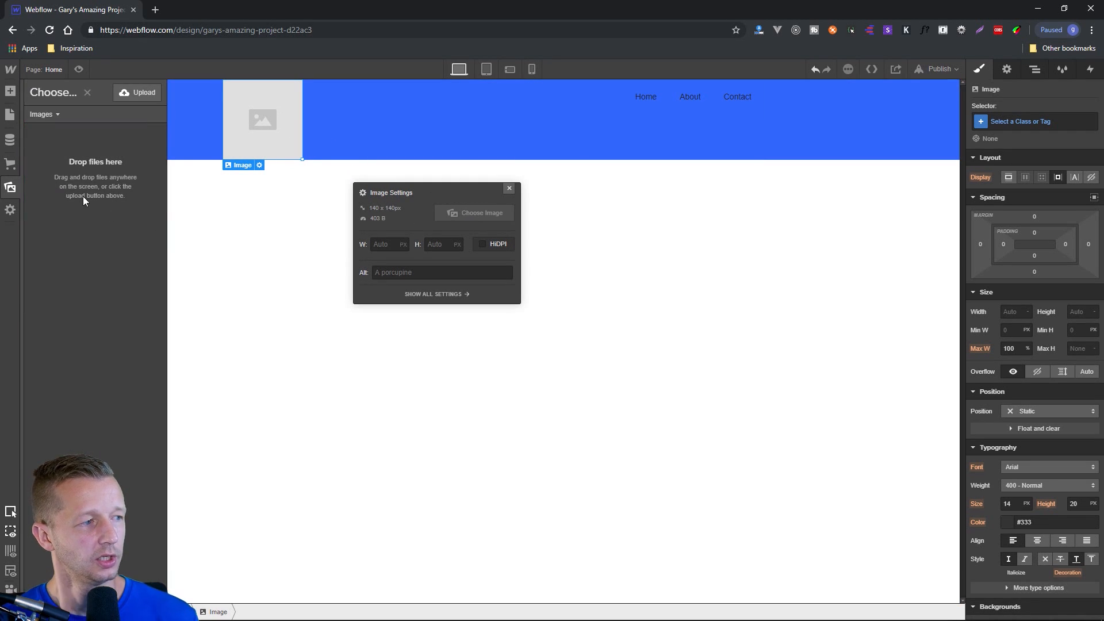
{"action": "left_click", "coordinate": [137, 93]}
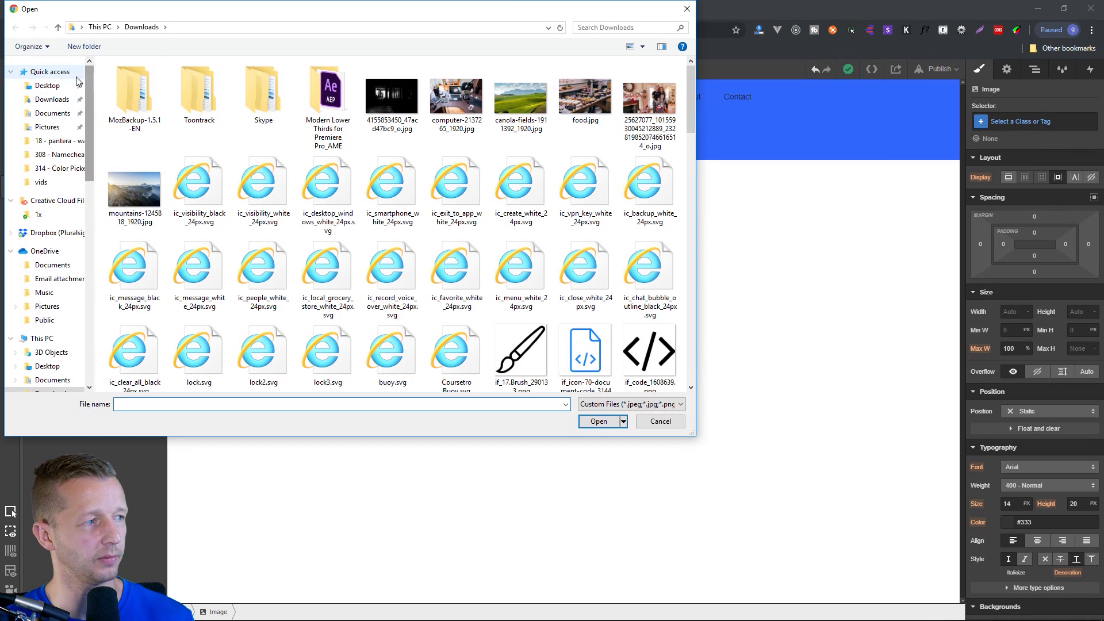
{"action": "left_click", "coordinate": [47, 86]}
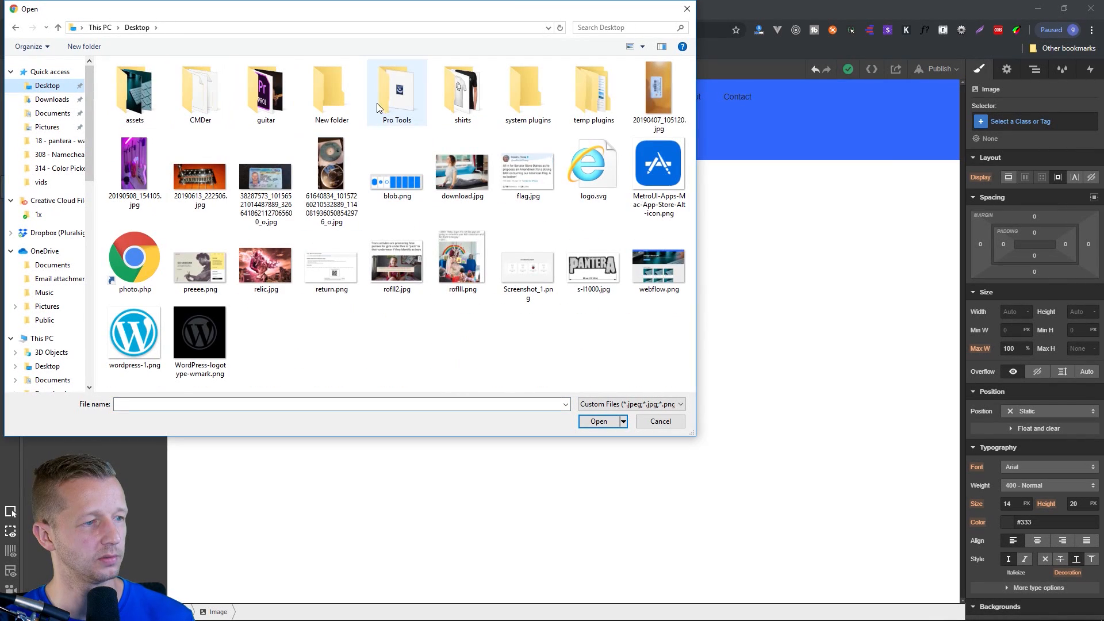
{"action": "left_click", "coordinate": [389, 93]}
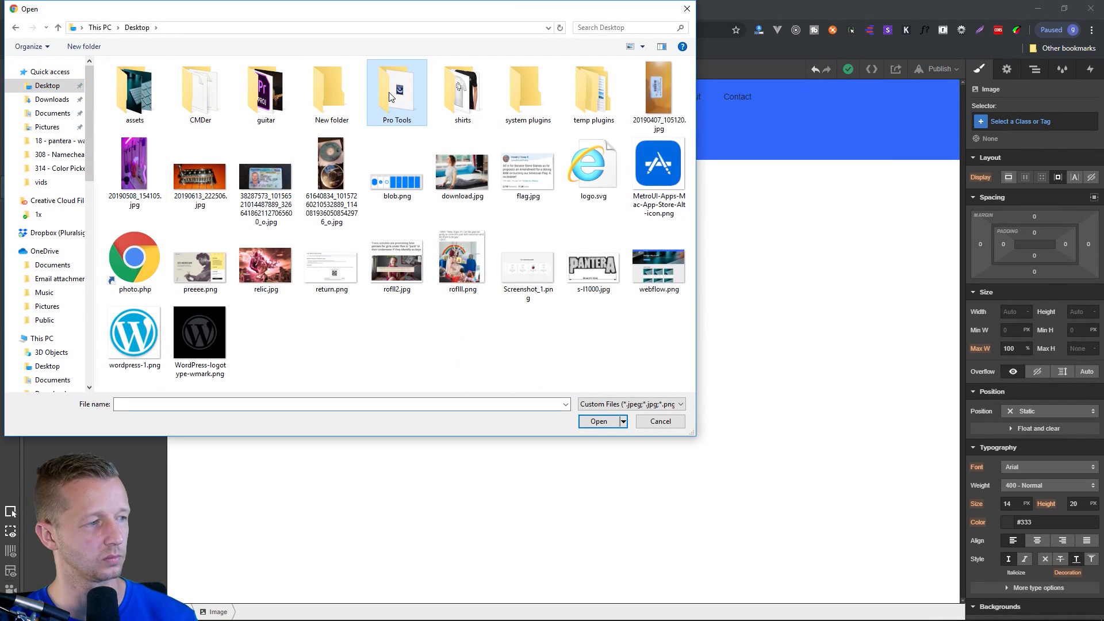
{"action": "key", "text": "a"}
{"action": "key", "text": "Return"}
{"action": "left_click", "coordinate": [278, 94]}
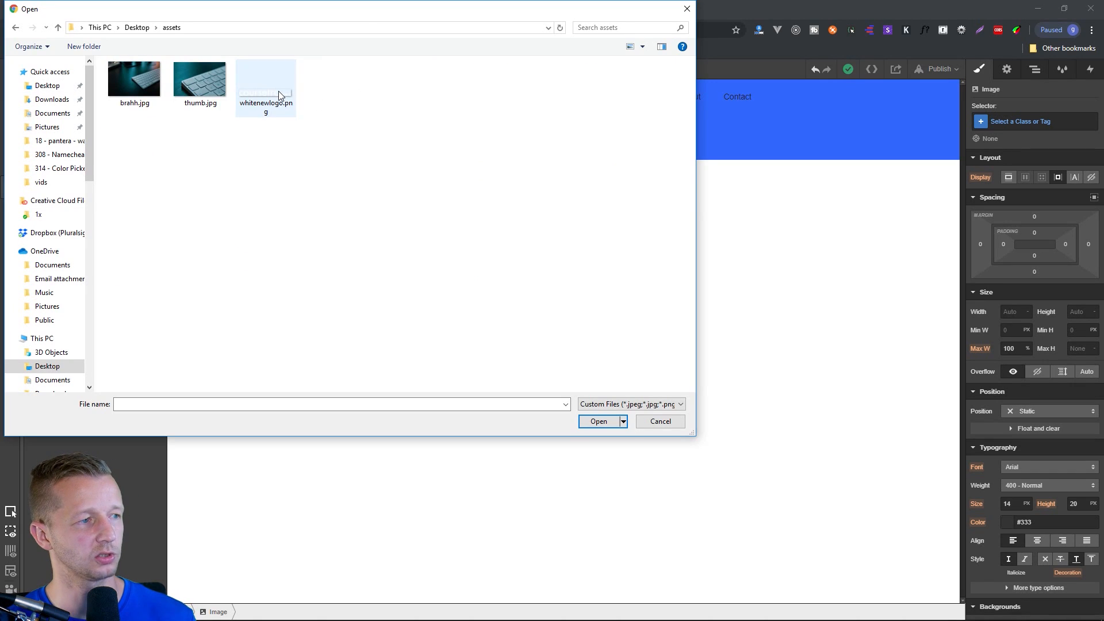
{"action": "double_click", "coordinate": [278, 92]}
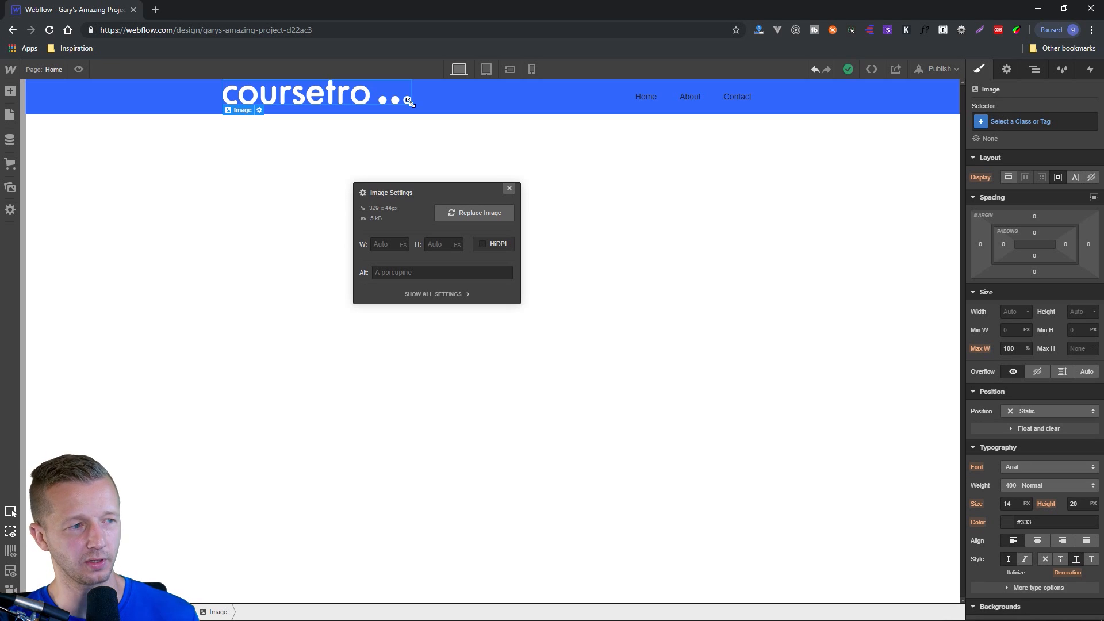
Scale the logo image down to a width of 146 px.
{"action": "left_click_drag", "start_coordinate": [408, 102], "coordinate": [306, 91]}
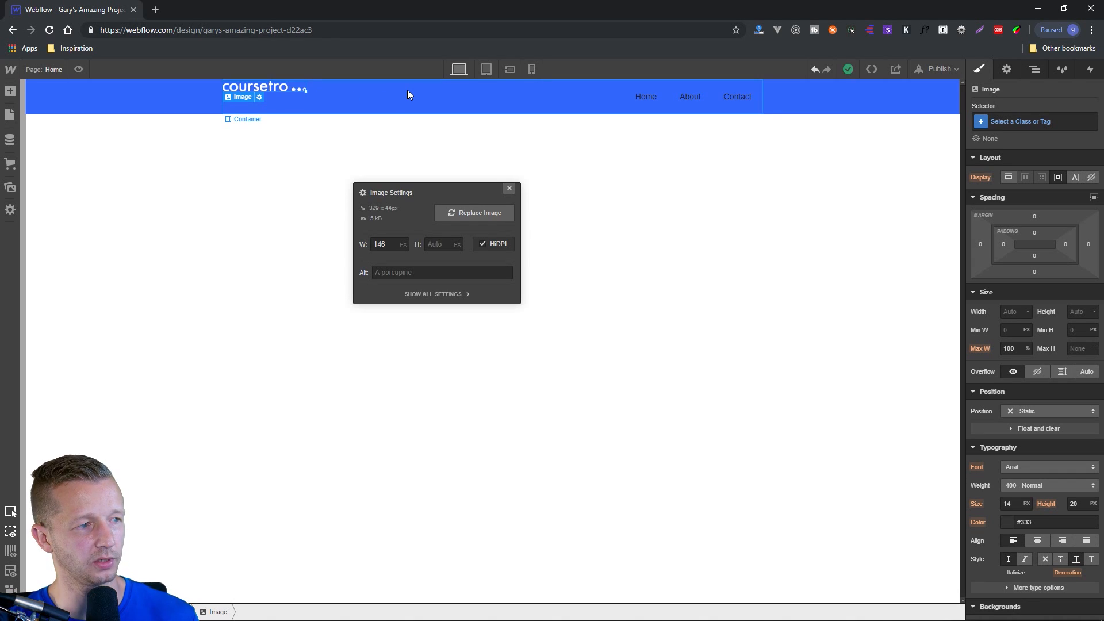
{"action": "left_click", "coordinate": [505, 153]}
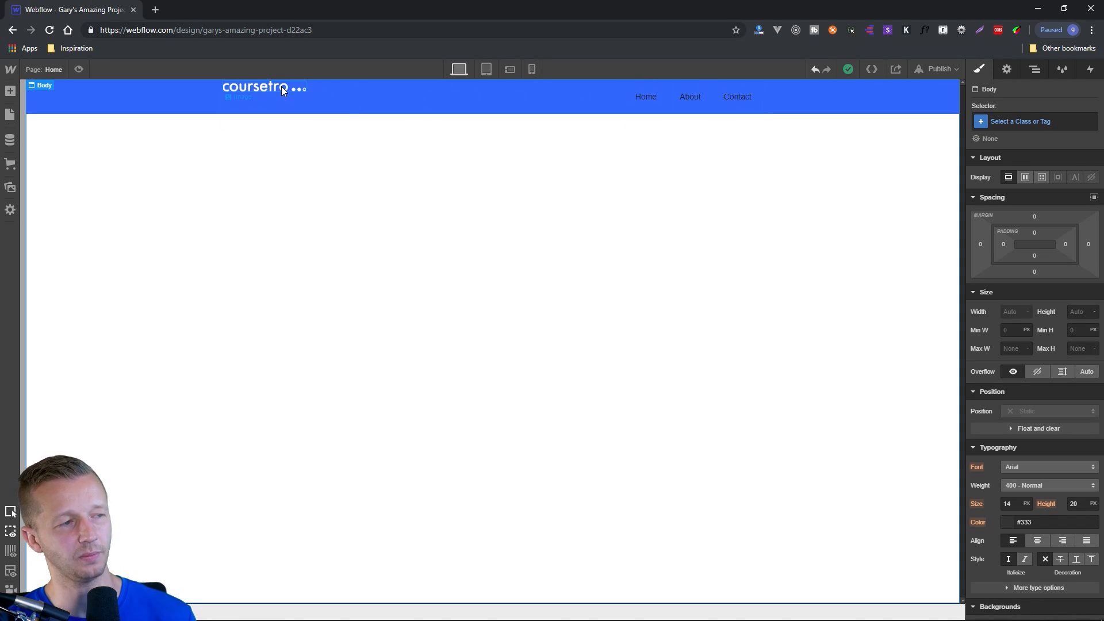
Increase the logo image's top padding until the logo lines up vertically with the nav links.
{"action": "left_click", "coordinate": [644, 98]}
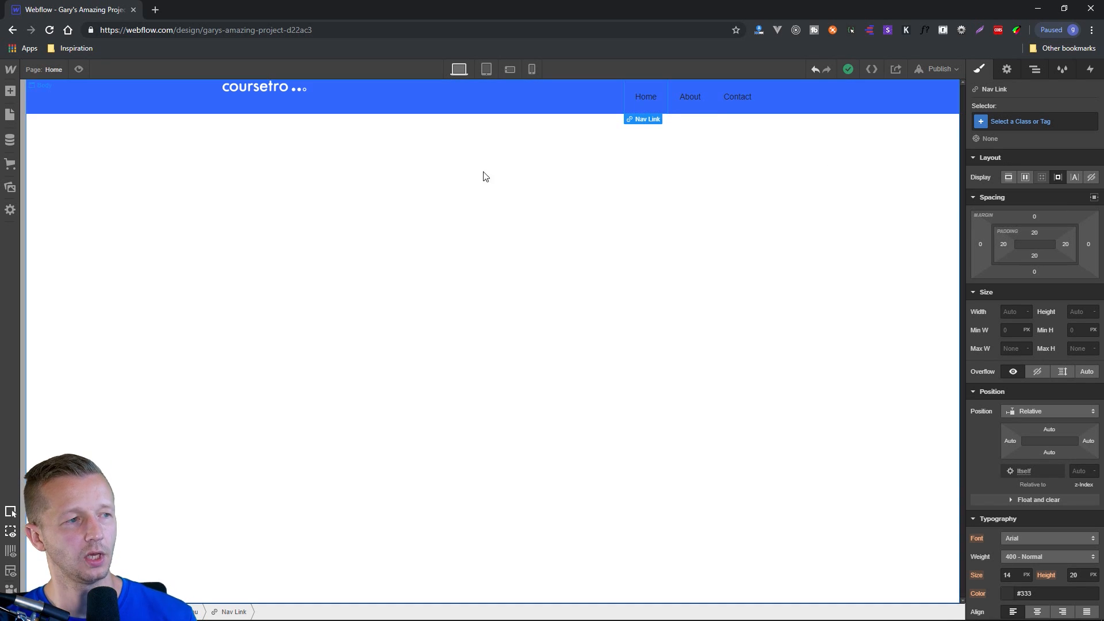
{"action": "left_click", "coordinate": [274, 88]}
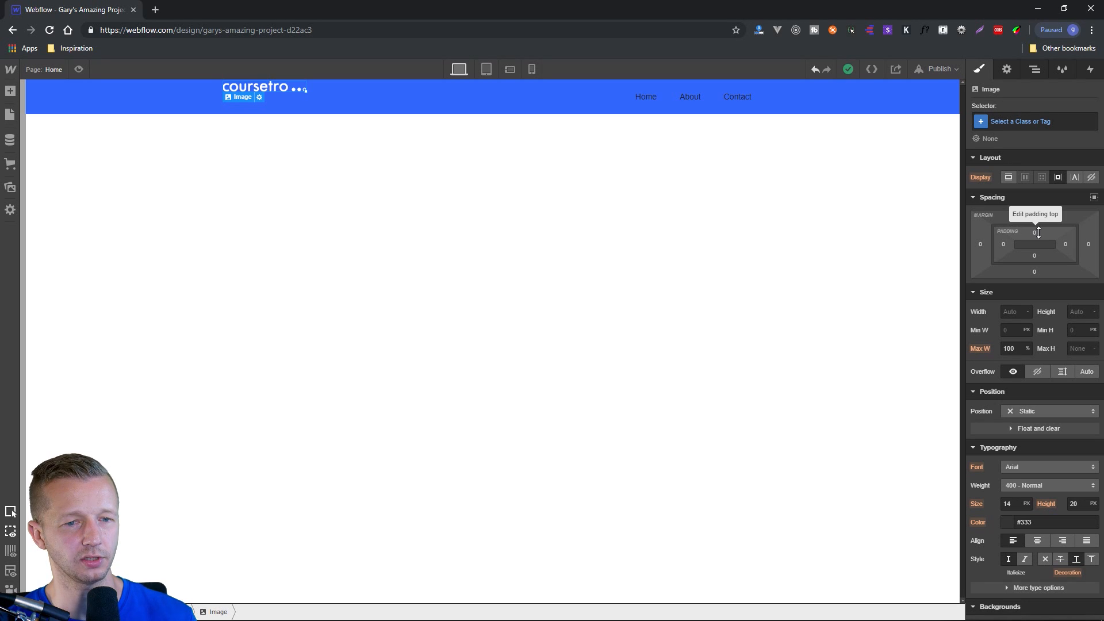
{"action": "left_click_drag", "start_coordinate": [1039, 232], "coordinate": [1046, 267]}
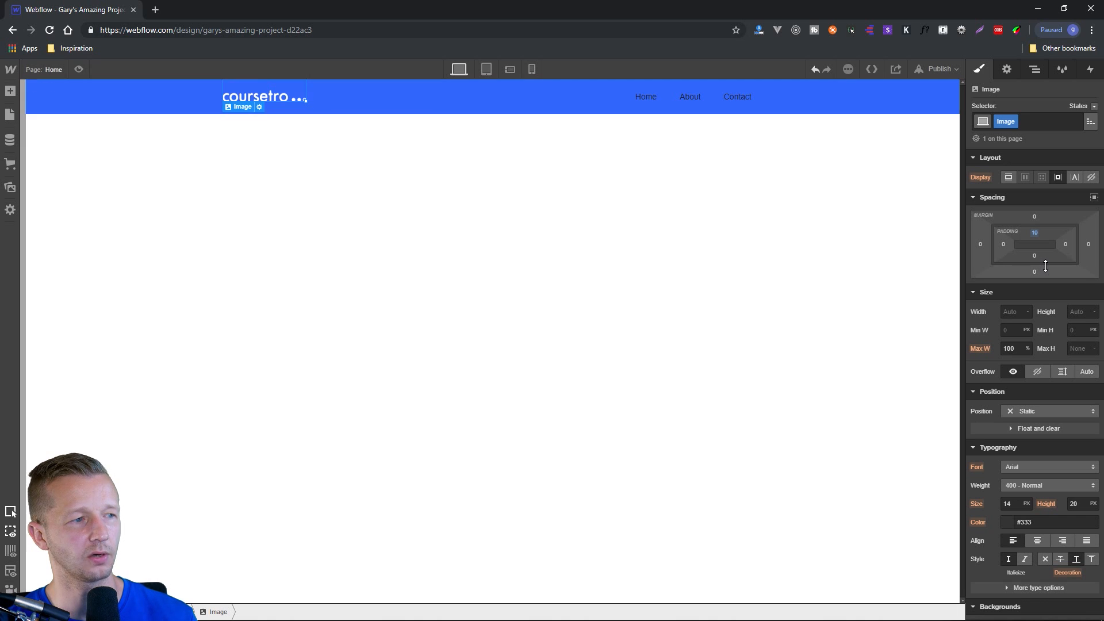
{"action": "left_click", "coordinate": [641, 226]}
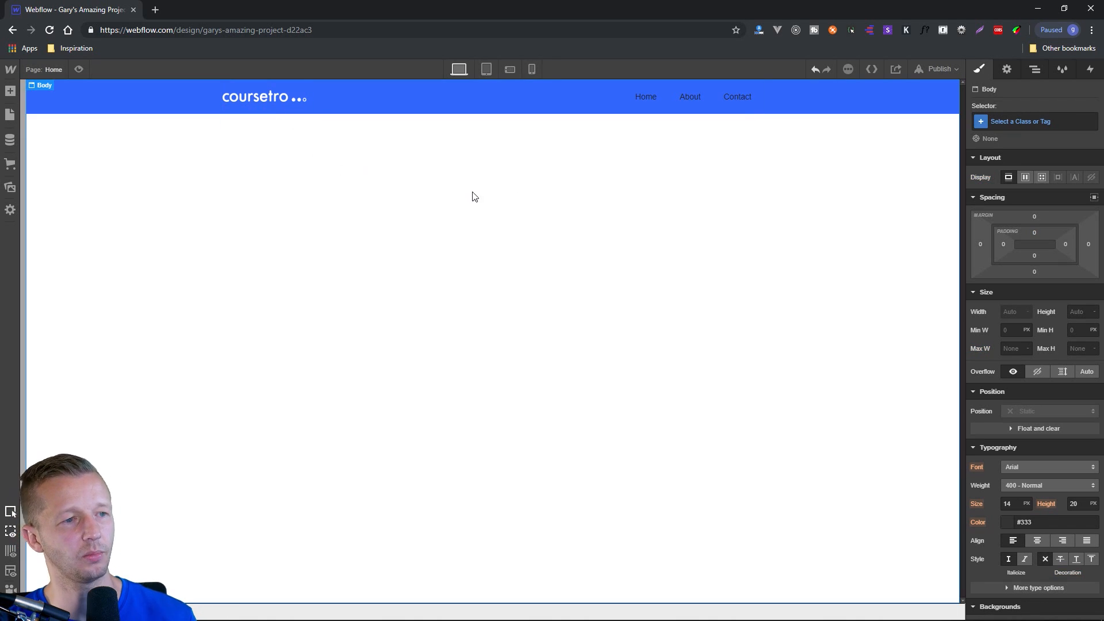
Set the Body's font to Montserrat for the whole page and check the font on the Home nav link.
{"action": "left_click", "coordinate": [644, 97]}
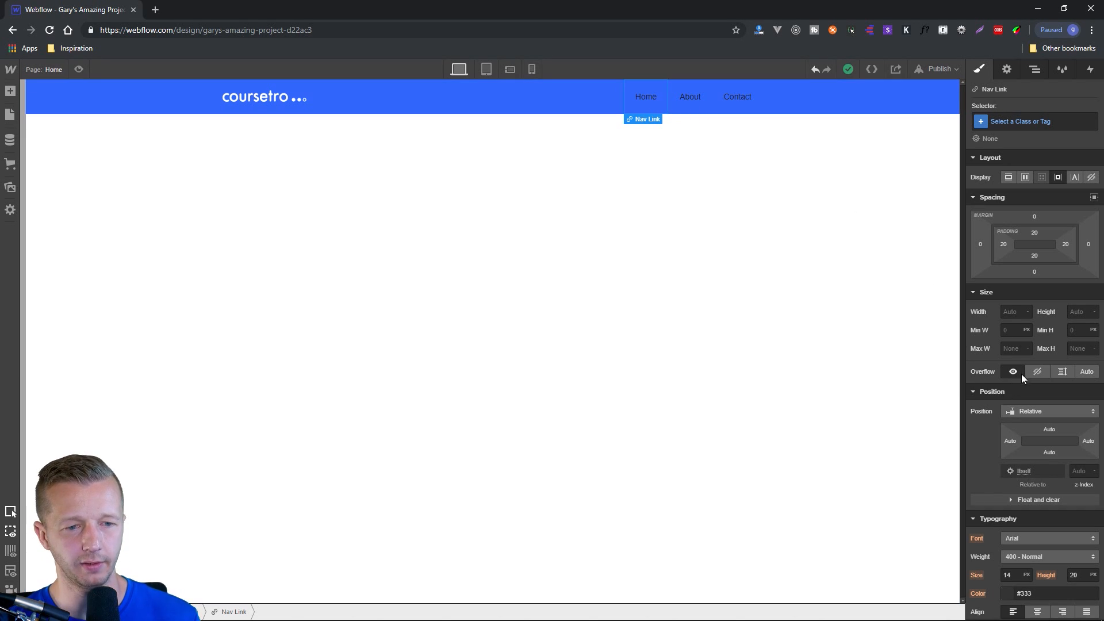
{"action": "scroll", "coordinate": [1036, 386], "scroll_direction": "down", "scroll_amount": 3}
{"action": "scroll", "coordinate": [1050, 396], "scroll_direction": "down", "scroll_amount": 1}
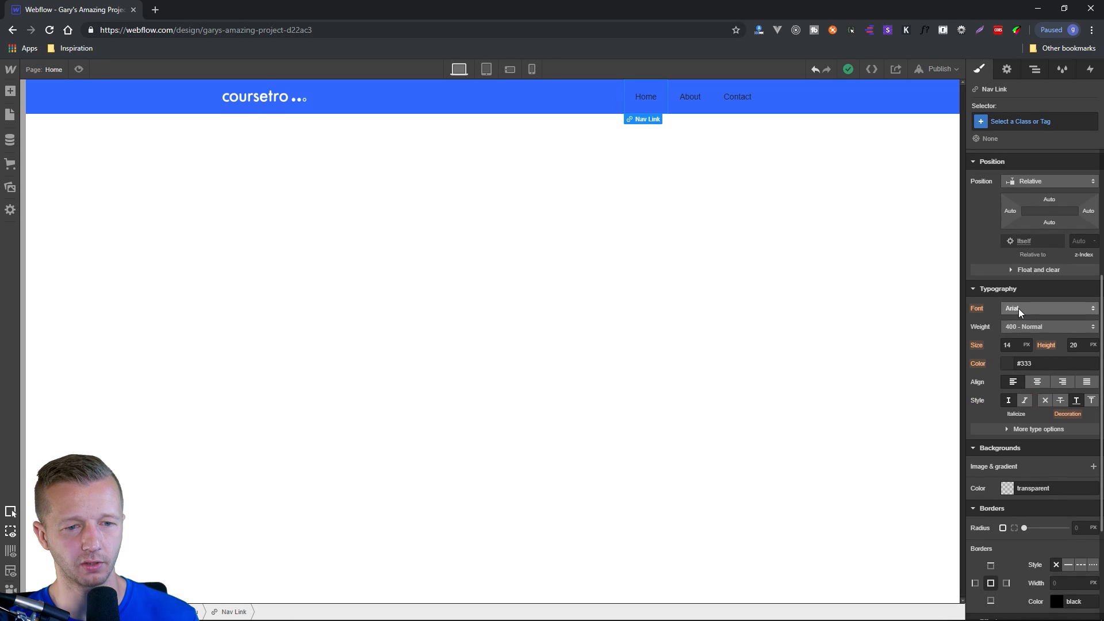
{"action": "left_click", "coordinate": [724, 189]}
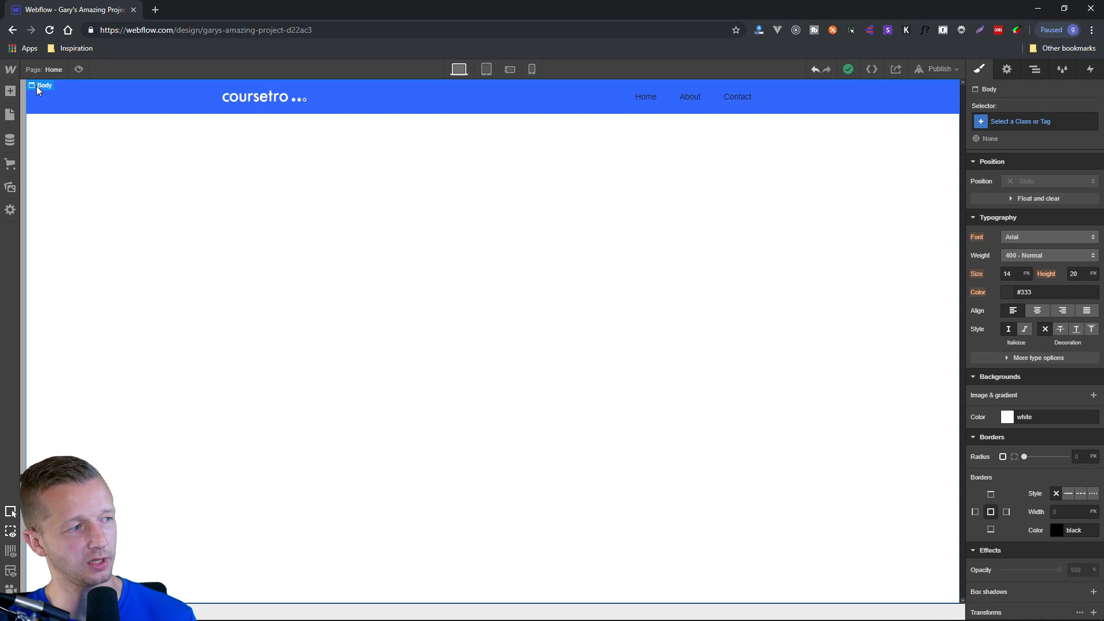
{"action": "mouse_move", "coordinate": [46, 86]}
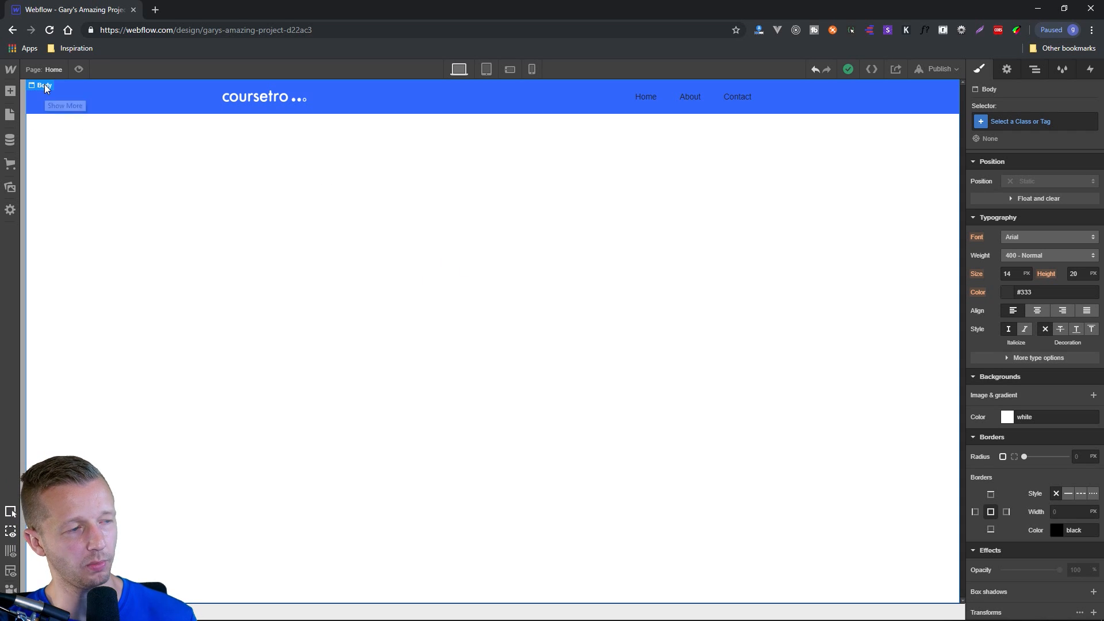
{"action": "left_click", "coordinate": [1046, 237]}
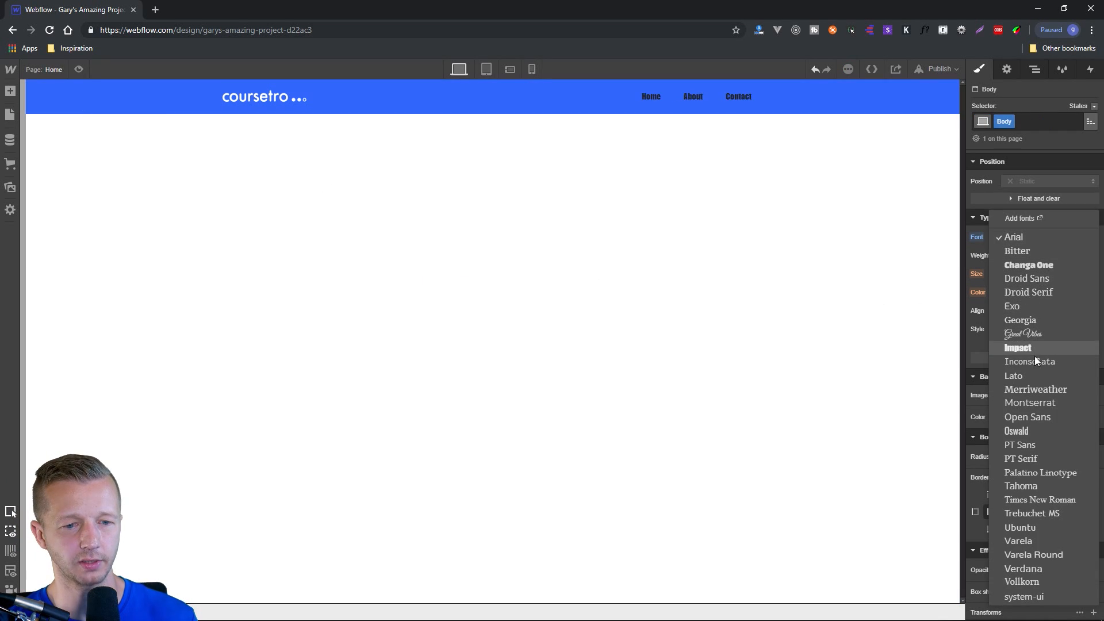
{"action": "left_click", "coordinate": [1040, 402]}
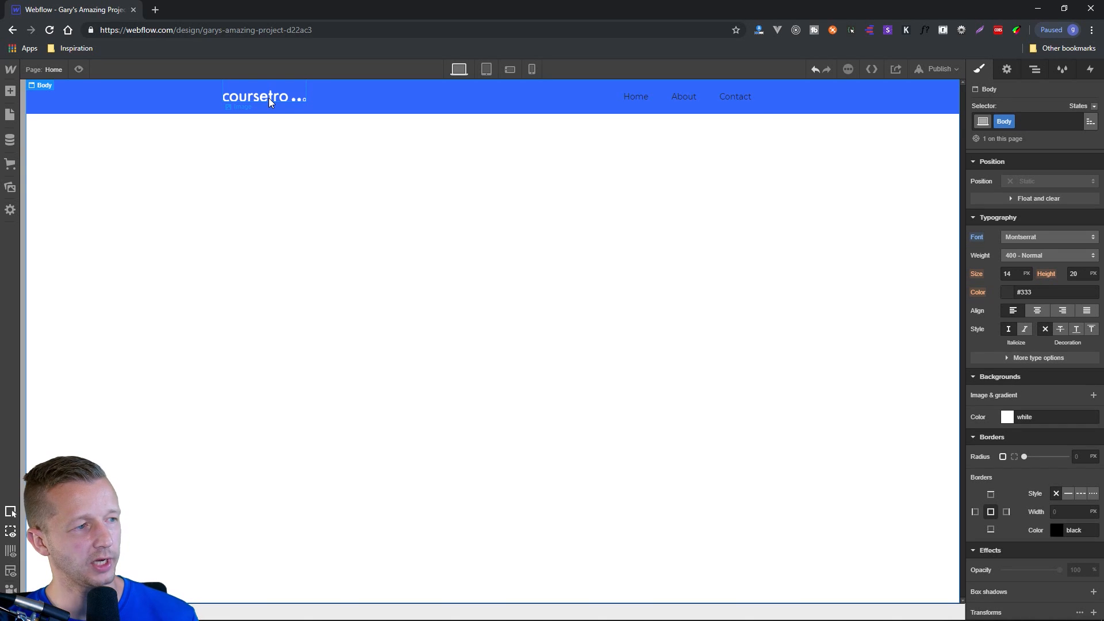
{"action": "left_click", "coordinate": [641, 99]}
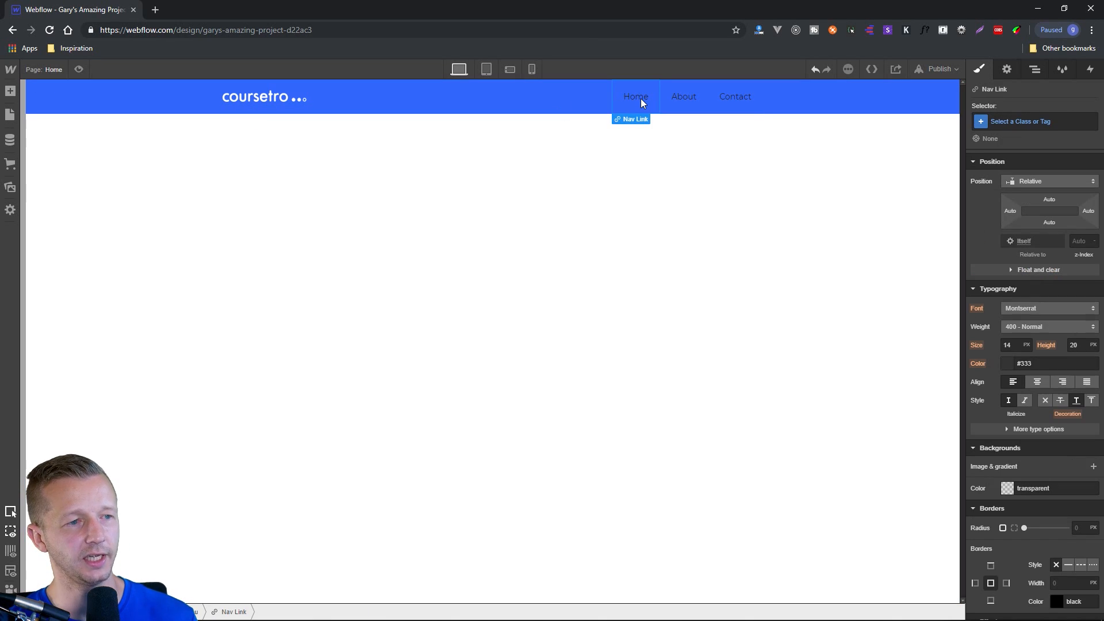
{"action": "left_click", "coordinate": [644, 190]}
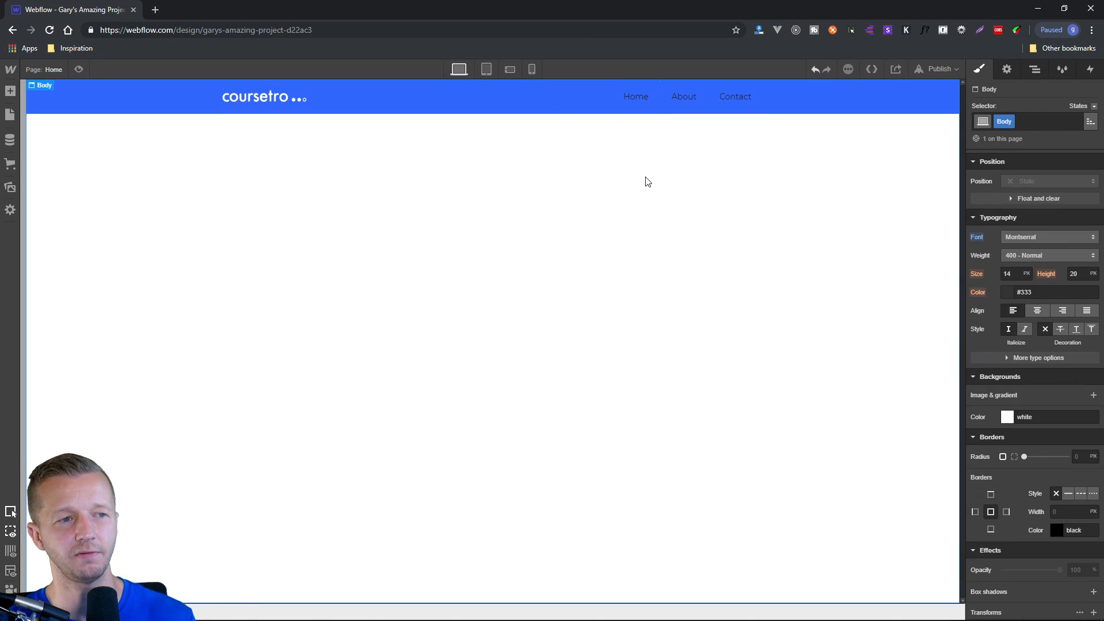
Change the text colour of the Home, About and Contact nav links to white.
{"action": "left_click", "coordinate": [639, 95]}
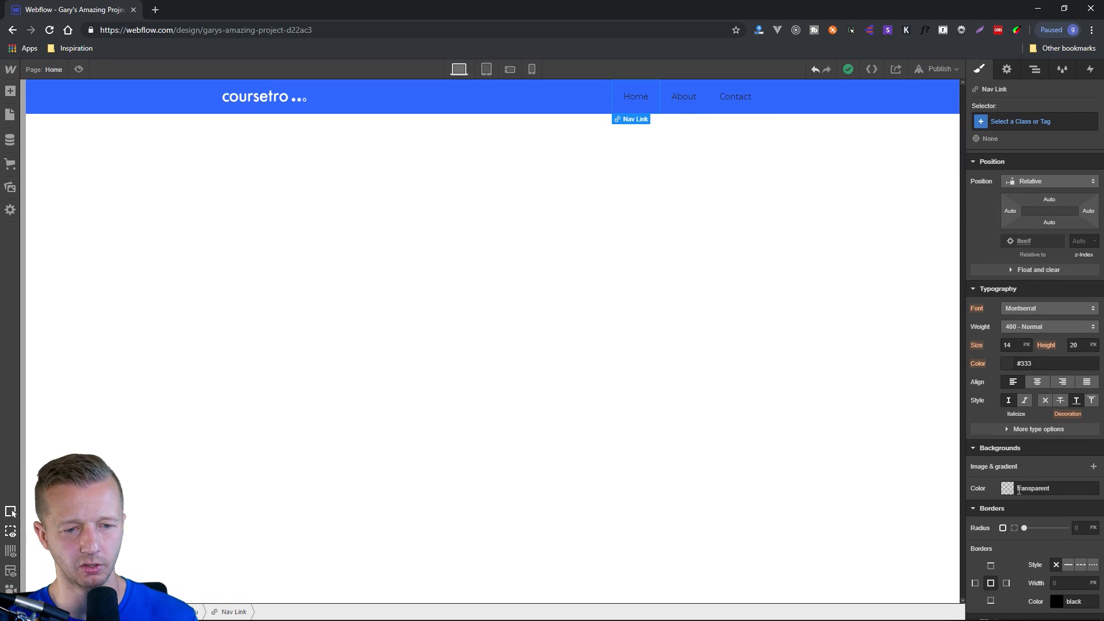
{"action": "left_click", "coordinate": [1007, 364]}
{"action": "left_click_drag", "start_coordinate": [987, 387], "coordinate": [964, 370]}
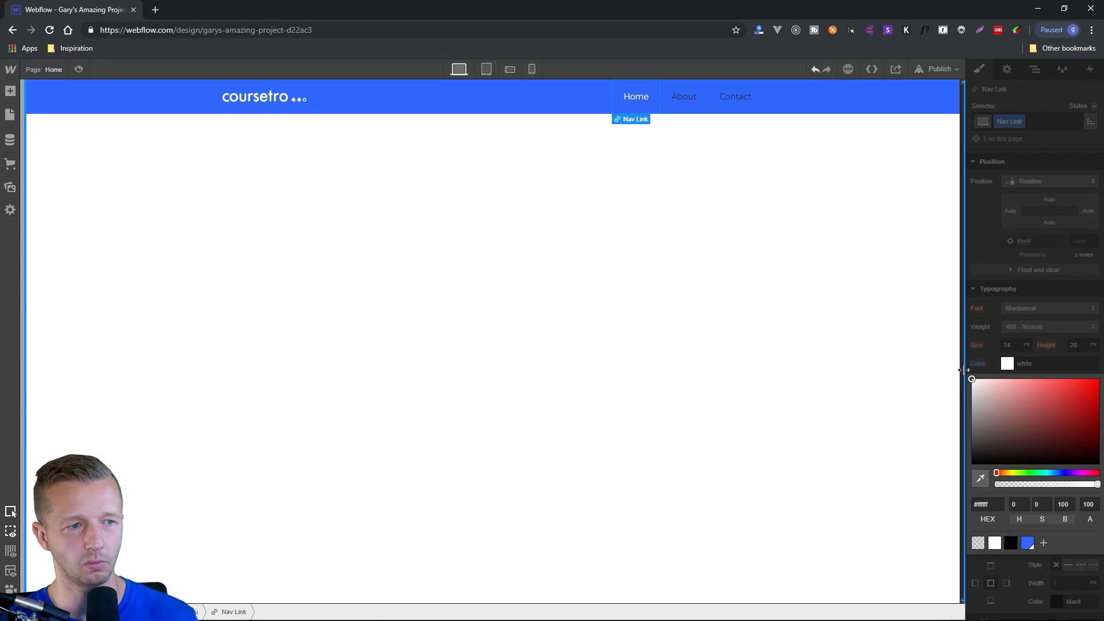
{"action": "left_click", "coordinate": [693, 96]}
{"action": "left_click", "coordinate": [1008, 364]}
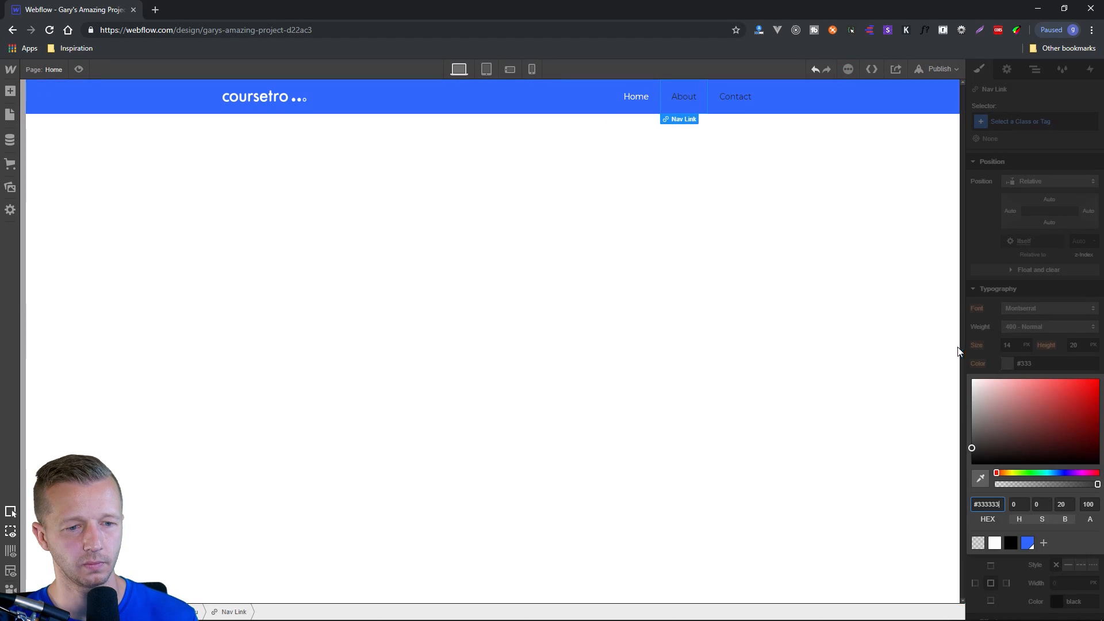
{"action": "left_click_drag", "start_coordinate": [982, 387], "coordinate": [972, 378]}
{"action": "left_click", "coordinate": [737, 99]}
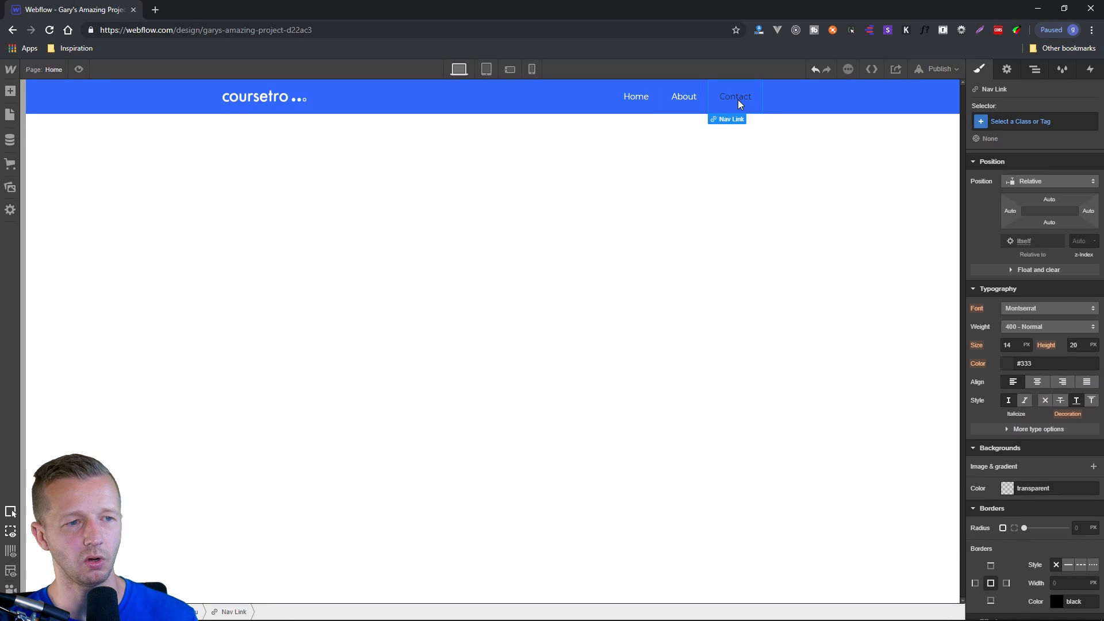
{"action": "left_click", "coordinate": [1008, 365]}
{"action": "left_click_drag", "start_coordinate": [990, 397], "coordinate": [964, 374]}
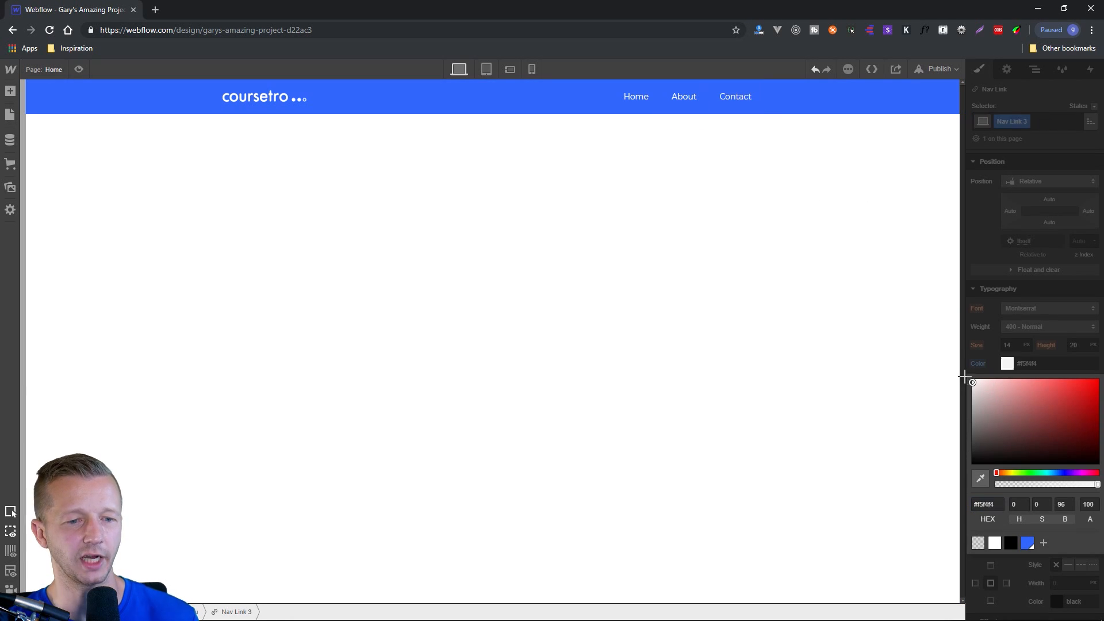
{"action": "left_click", "coordinate": [624, 184]}
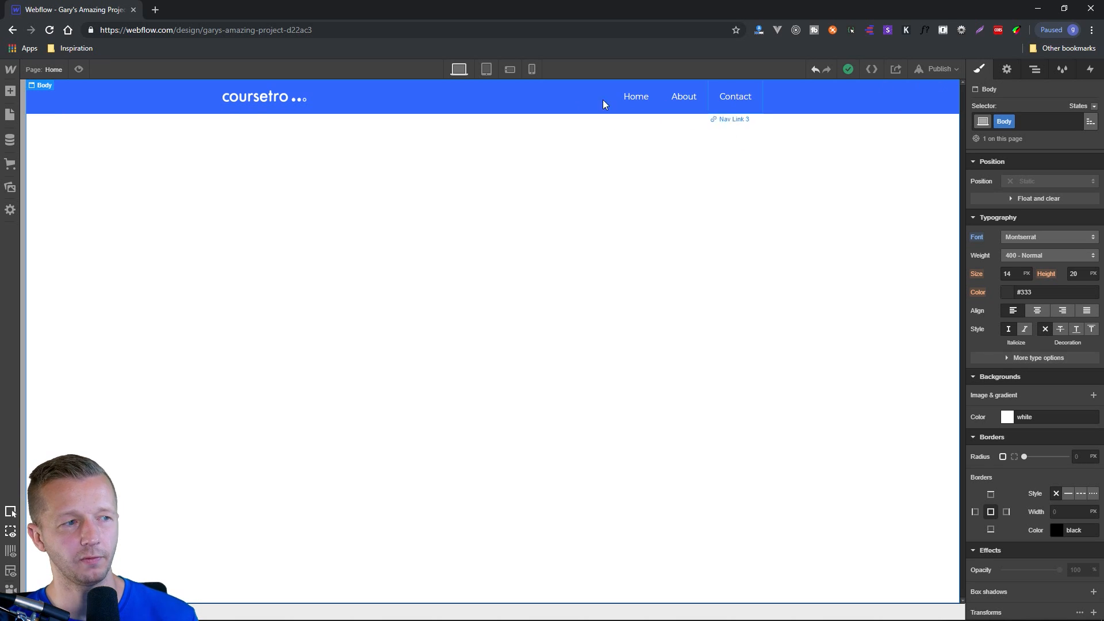
Open the settings of the navbar's Container, preview its opened menu at tablet size, and return to the desktop view.
{"action": "left_click", "coordinate": [654, 97]}
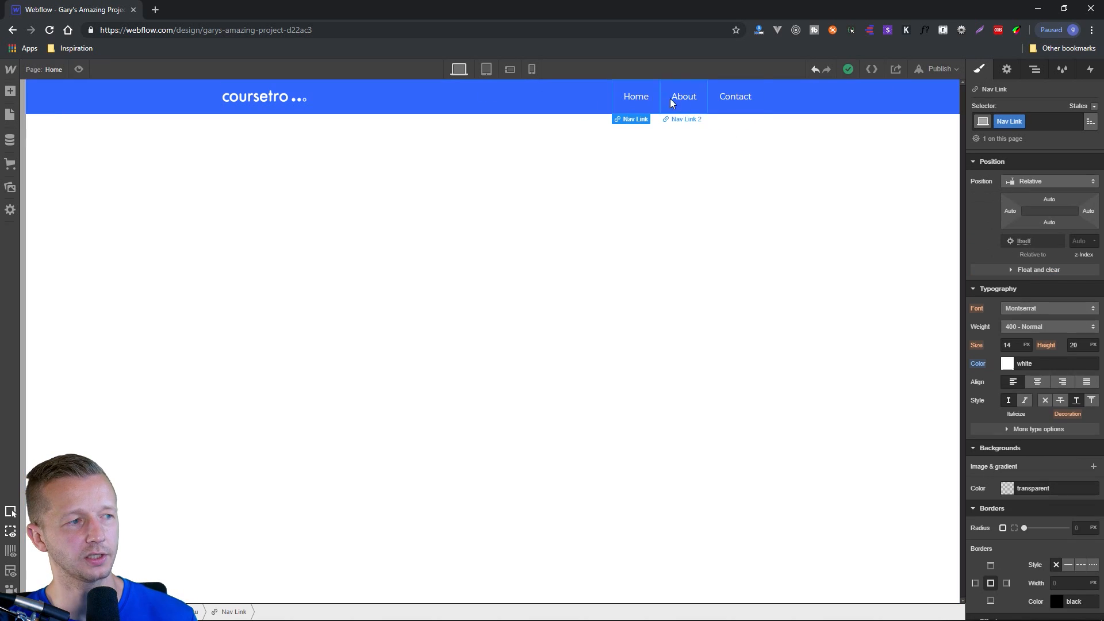
{"action": "left_click", "coordinate": [579, 93]}
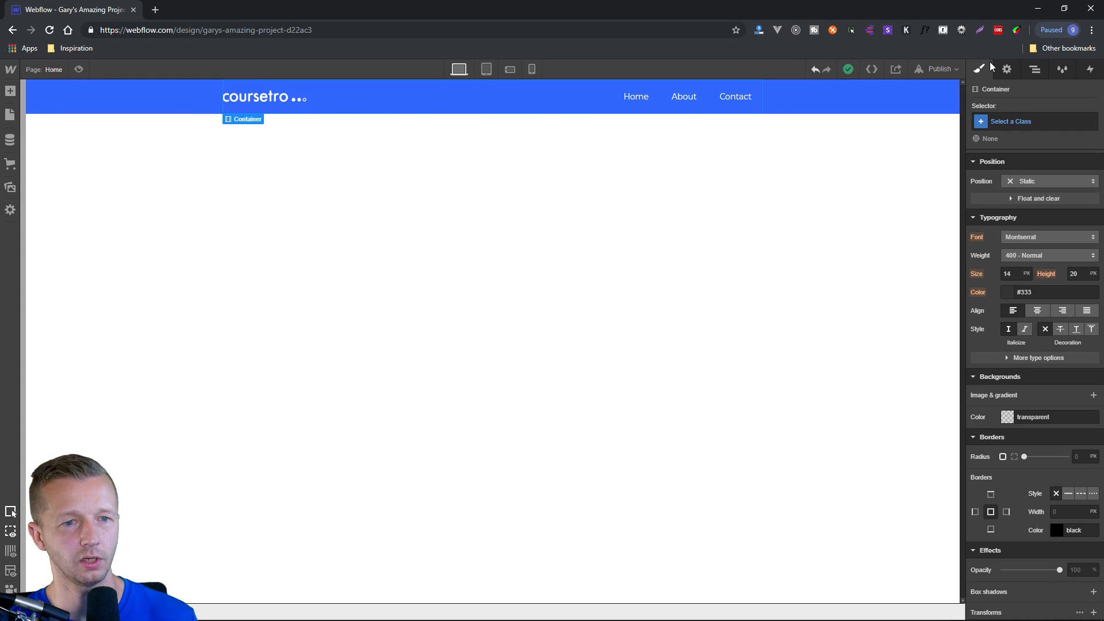
{"action": "left_click", "coordinate": [1010, 70]}
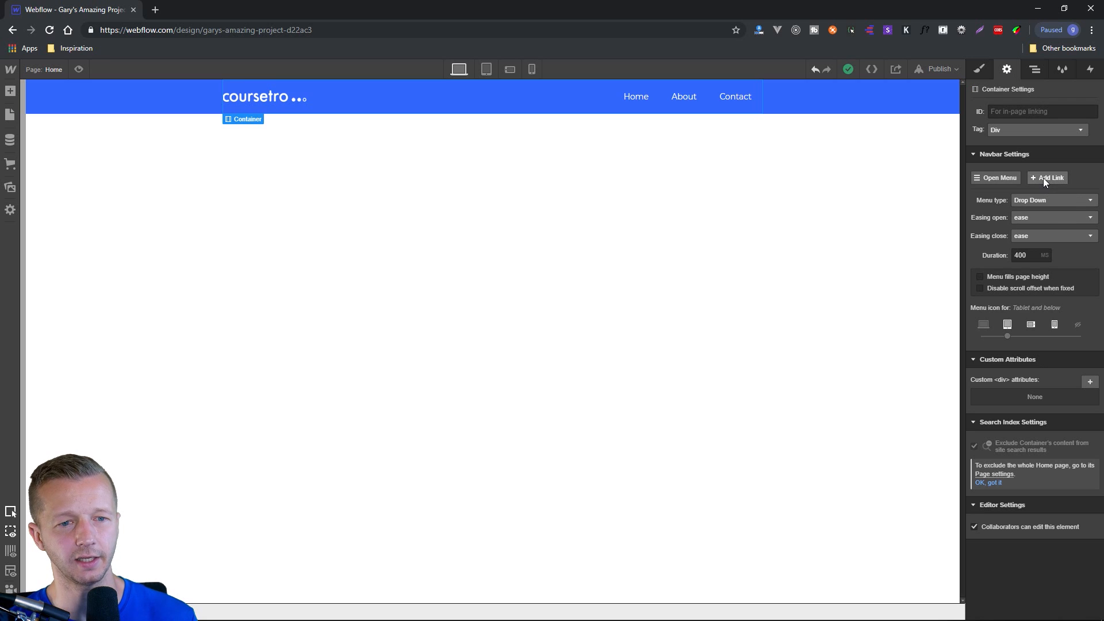
{"action": "left_click", "coordinate": [1002, 177]}
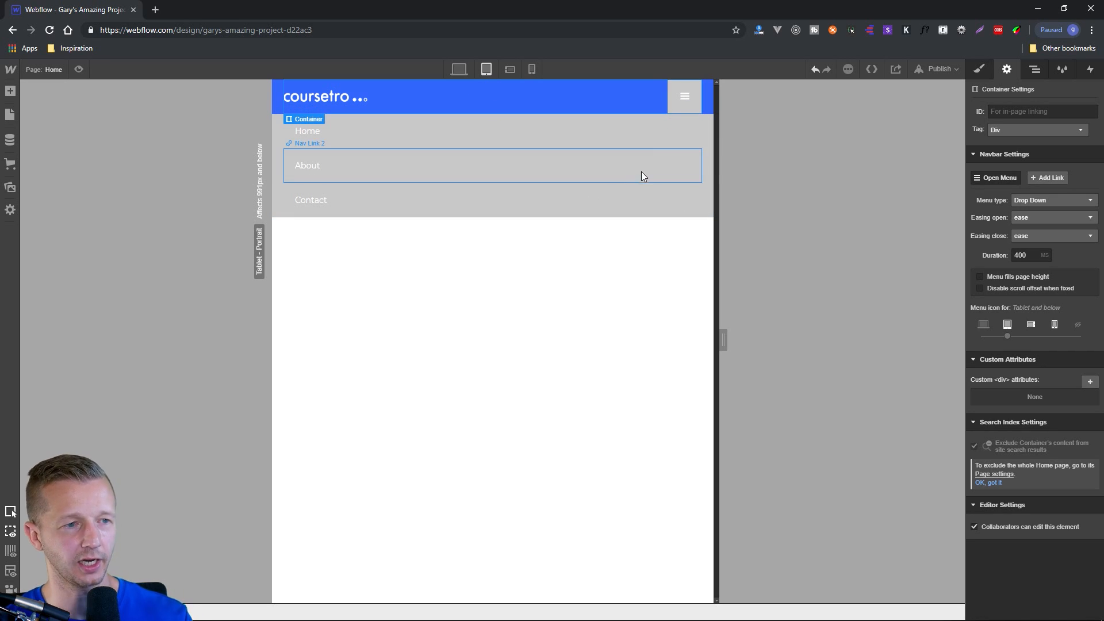
{"action": "left_click", "coordinate": [458, 70]}
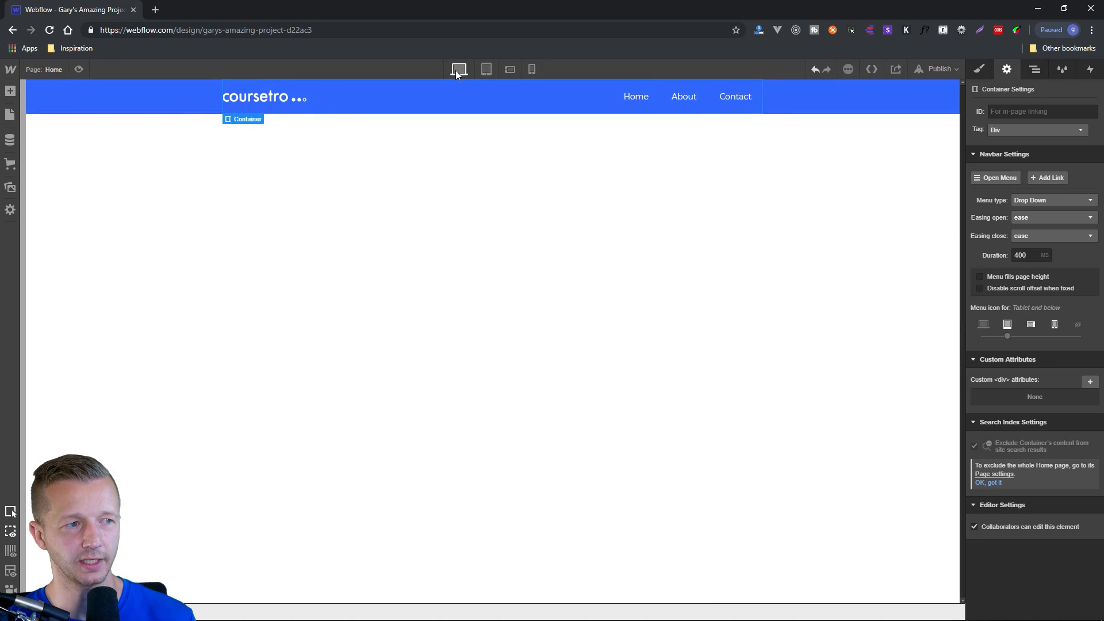
Add a nav link between About and Contact and label it "Services".
{"action": "left_click", "coordinate": [1047, 177]}
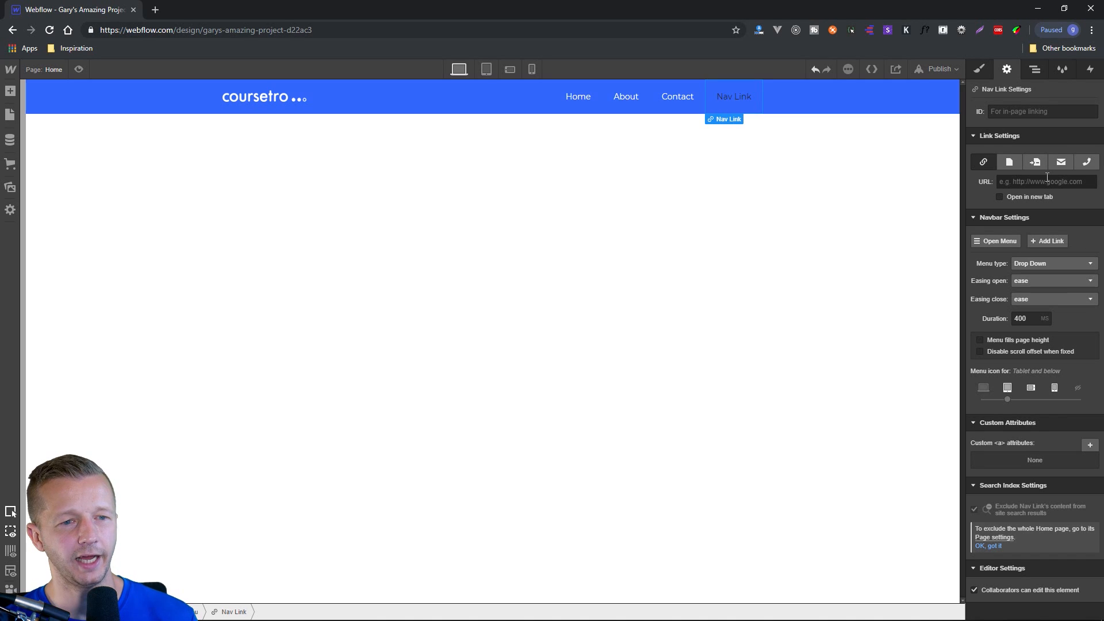
{"action": "key", "text": "ctrl+z"}
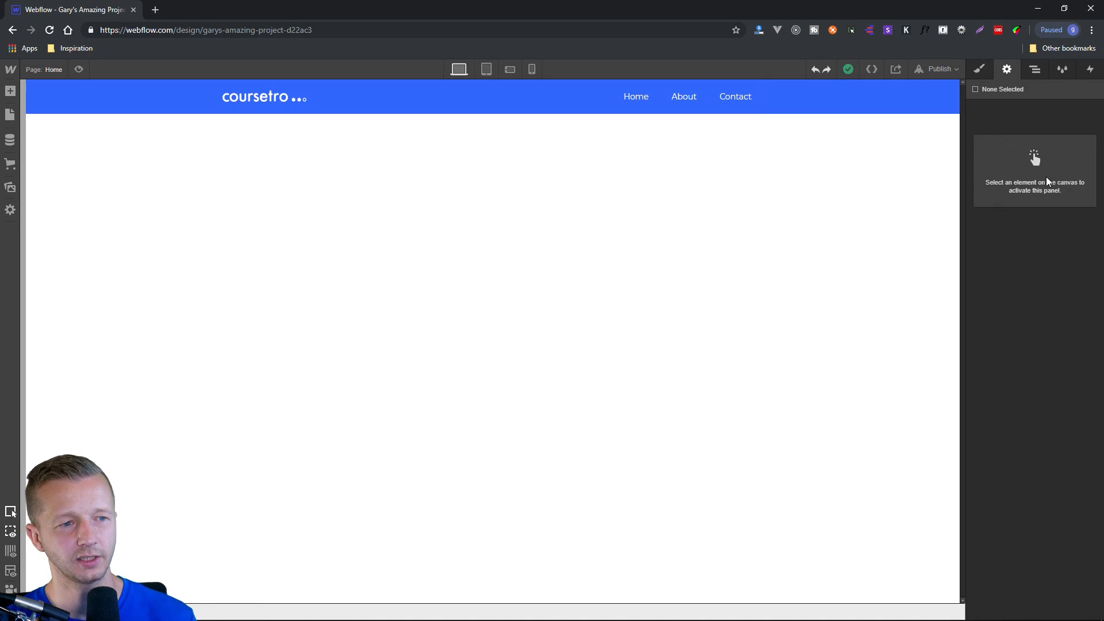
{"action": "left_click", "coordinate": [688, 101]}
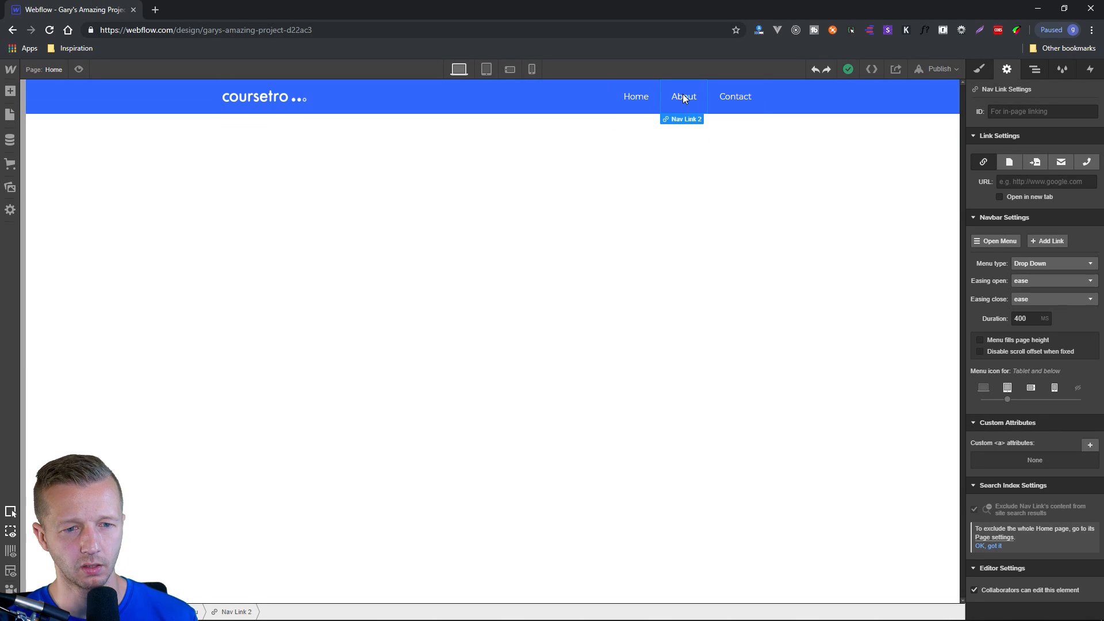
{"action": "left_click", "coordinate": [1043, 243]}
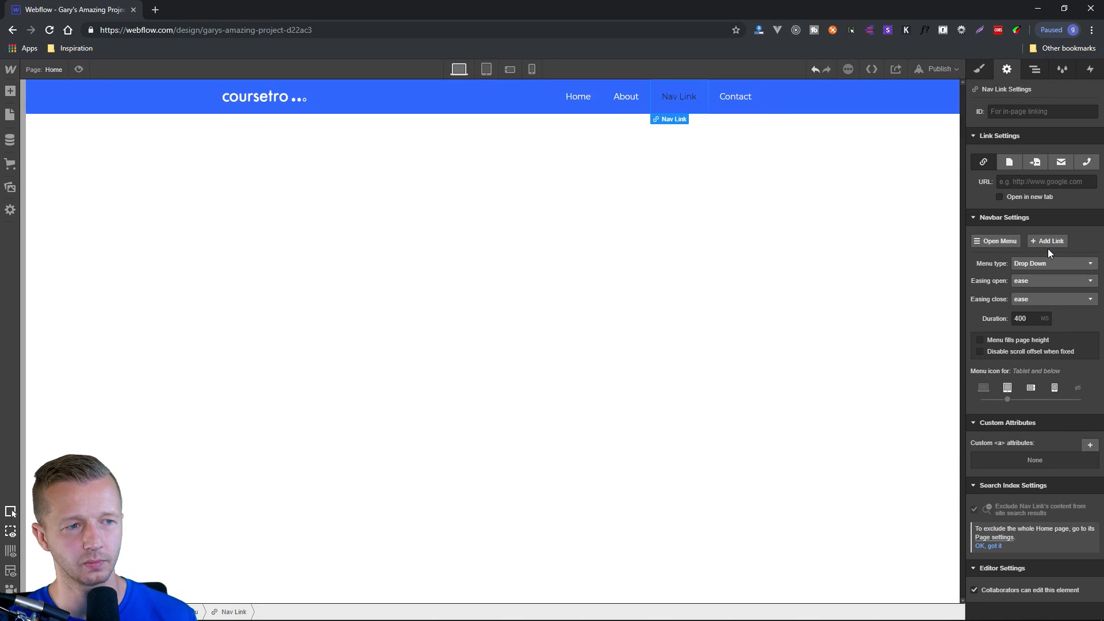
{"action": "double_click", "coordinate": [674, 95]}
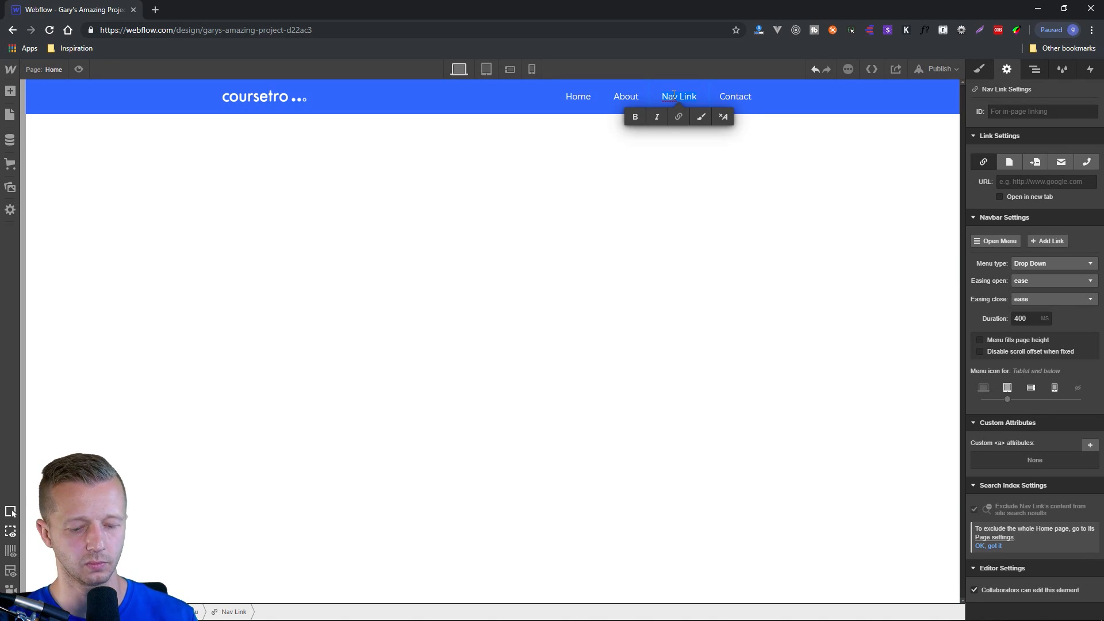
{"action": "type", "text": "Services"}
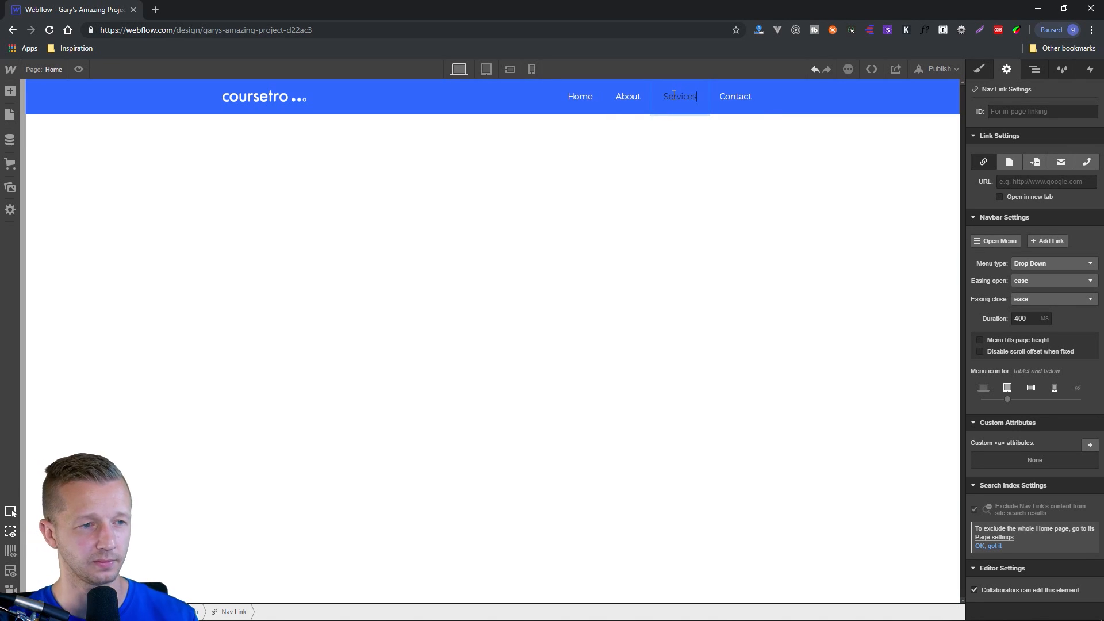
Set the Services nav link's text colour to white.
{"action": "left_click", "coordinate": [979, 70]}
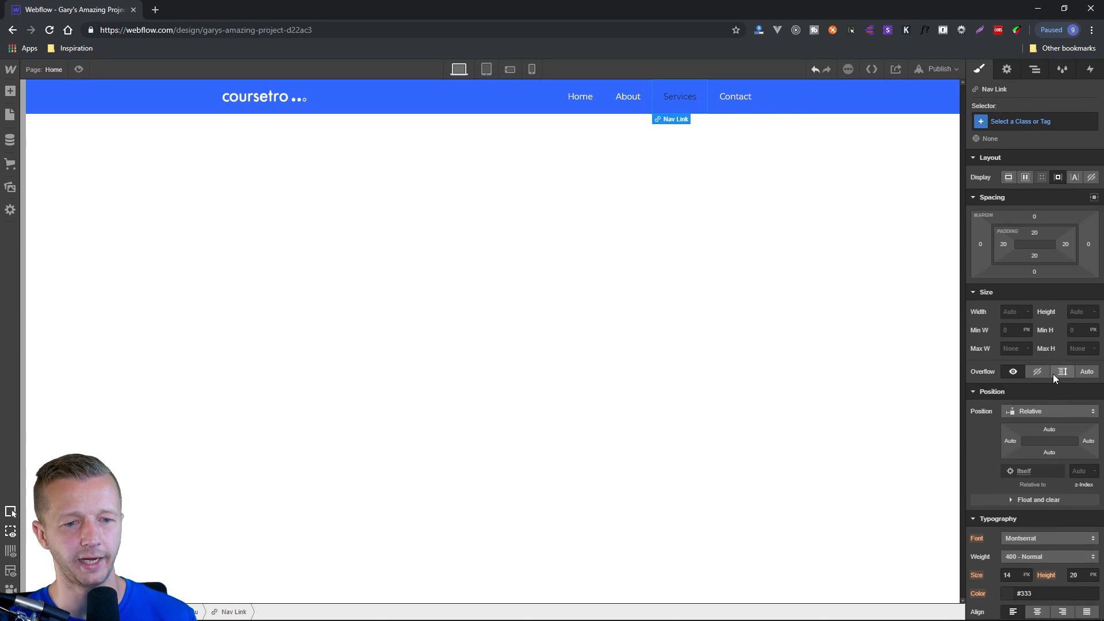
{"action": "scroll", "coordinate": [1027, 554], "scroll_direction": "down", "scroll_amount": 3}
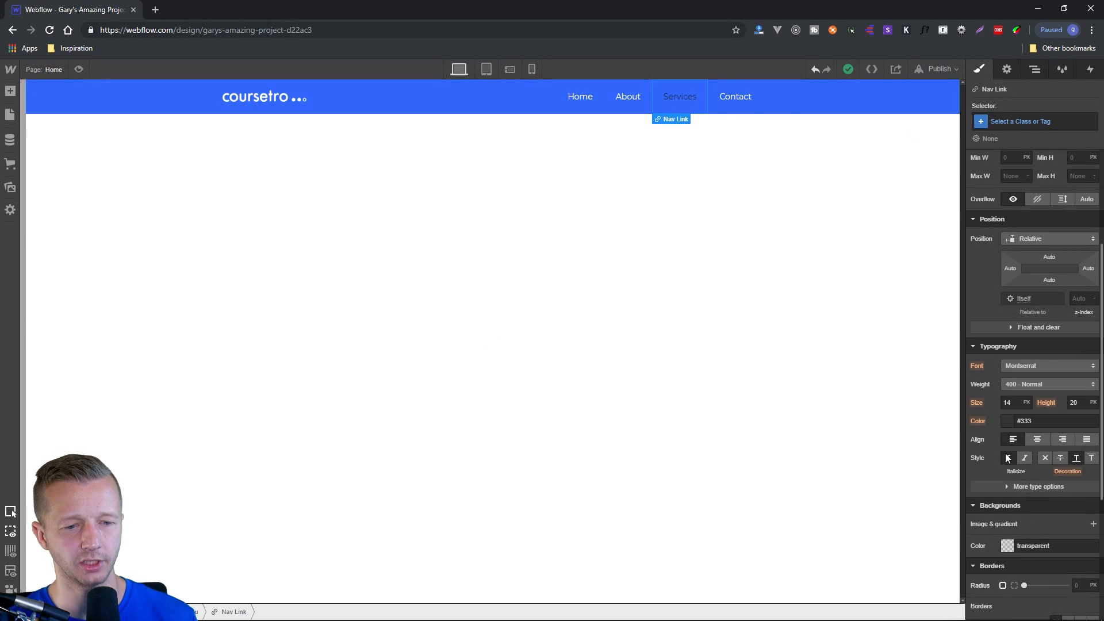
{"action": "left_click", "coordinate": [1007, 421]}
{"action": "left_click", "coordinate": [994, 601]}
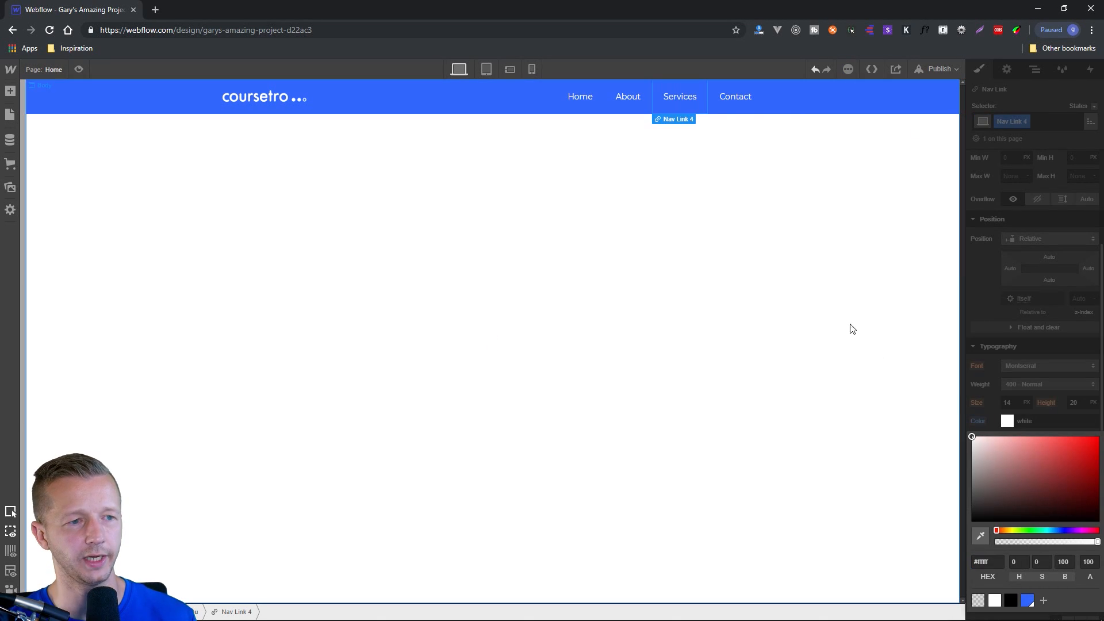
{"action": "left_click", "coordinate": [726, 164]}
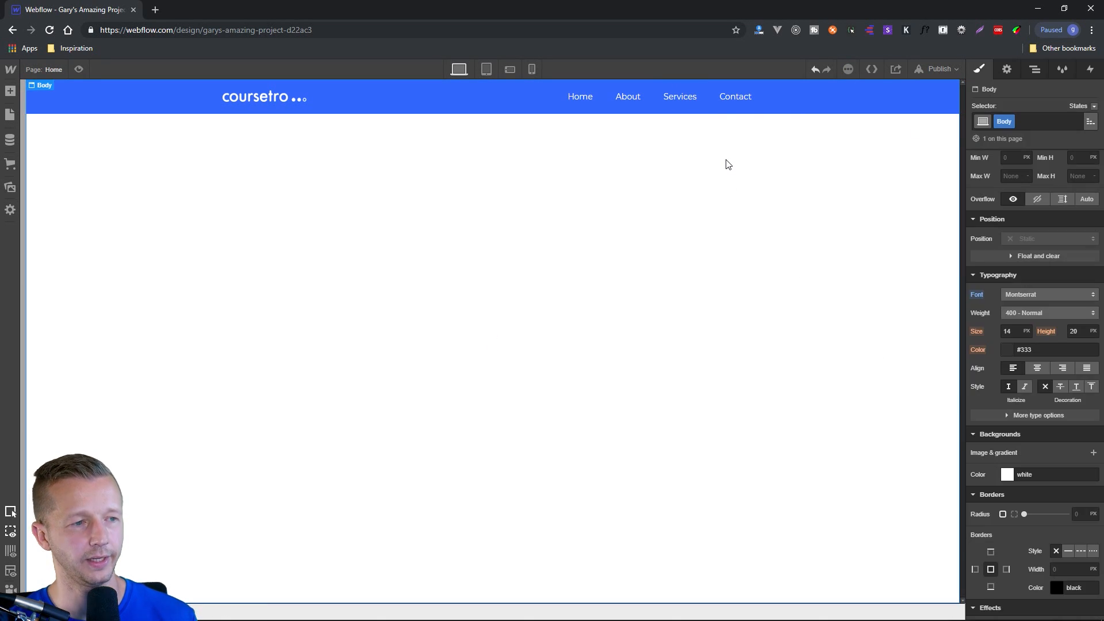
Review the link settings of the Services nav link, including its URL option.
{"action": "left_click", "coordinate": [1001, 77]}
{"action": "left_click", "coordinate": [681, 97]}
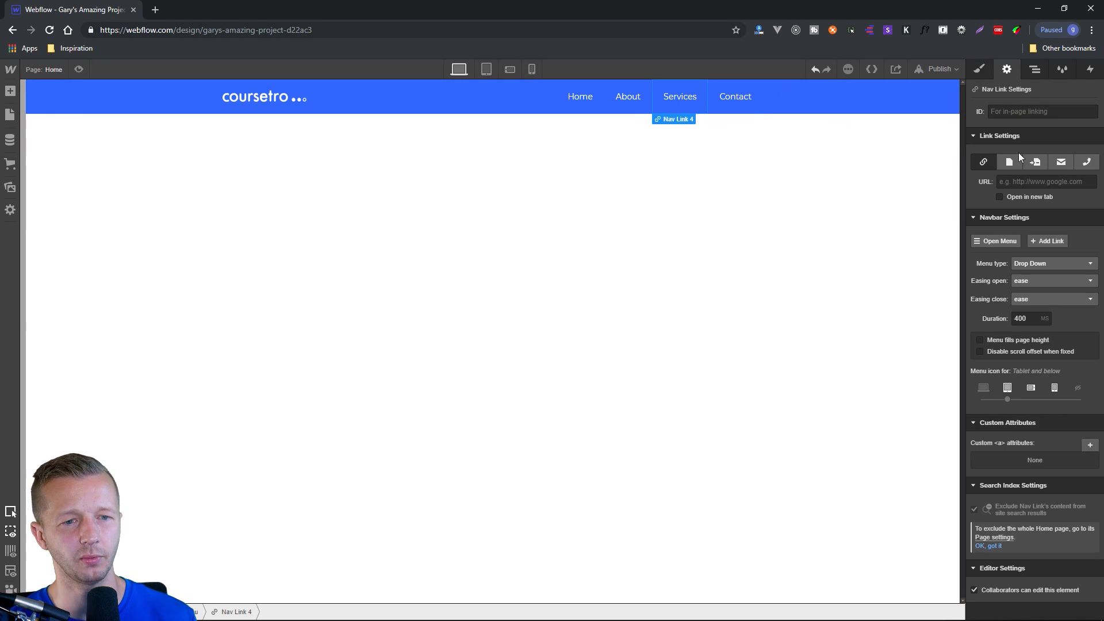
{"action": "left_click", "coordinate": [1037, 183]}
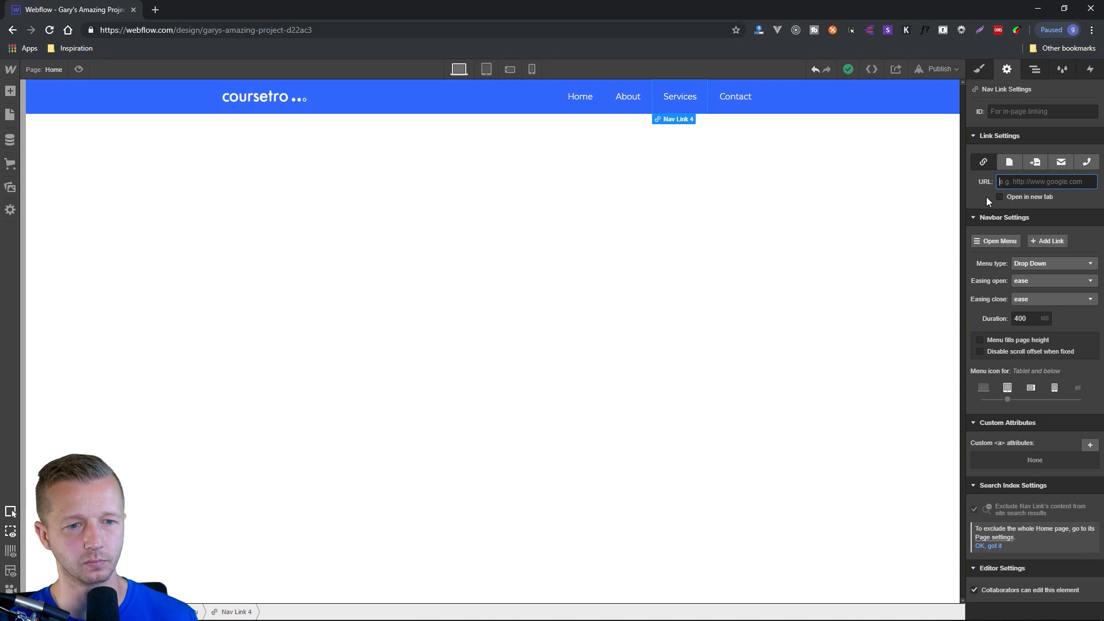
Open the navbar menu in tablet view and set the Menu Button's open-state background colour to the Royal Blue swatch.
{"action": "left_click", "coordinate": [999, 241]}
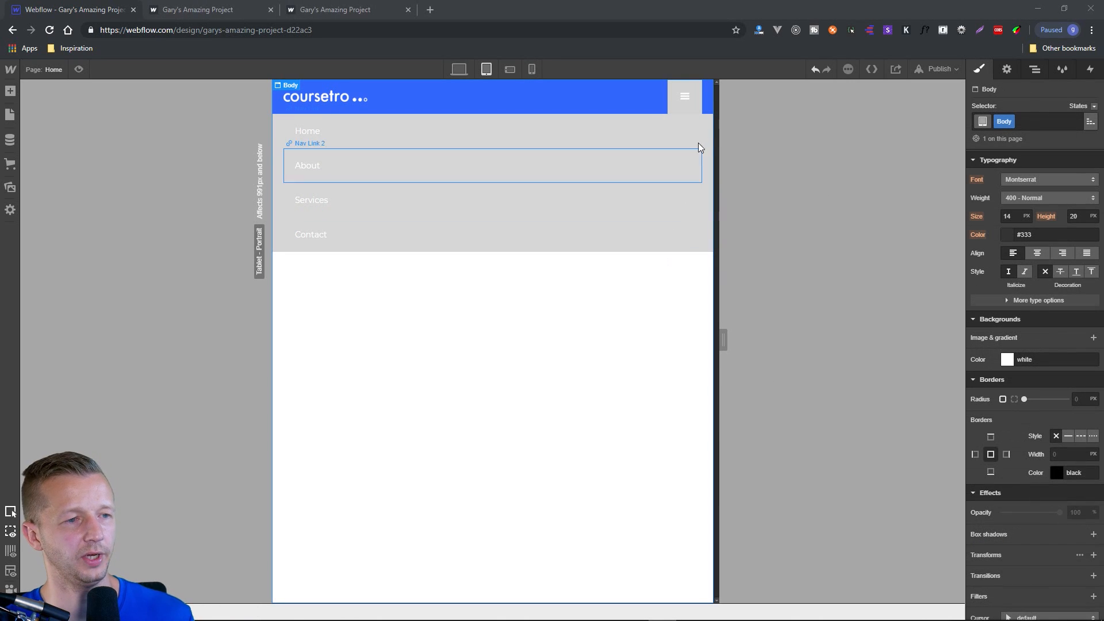
{"action": "left_click", "coordinate": [685, 109]}
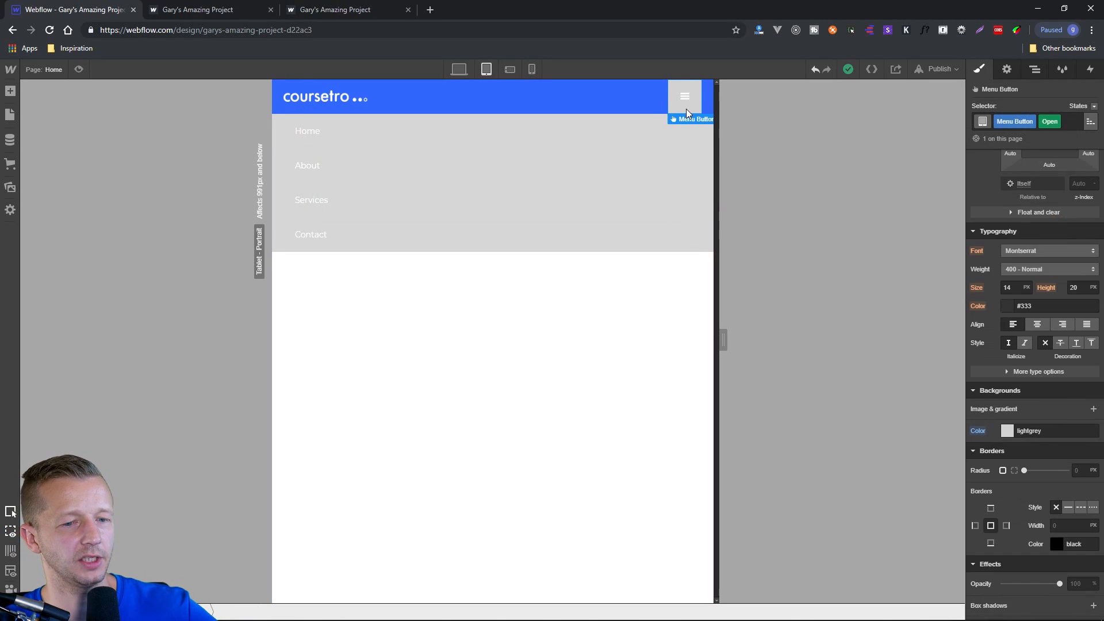
{"action": "scroll", "coordinate": [1010, 465], "scroll_direction": "down", "scroll_amount": 2}
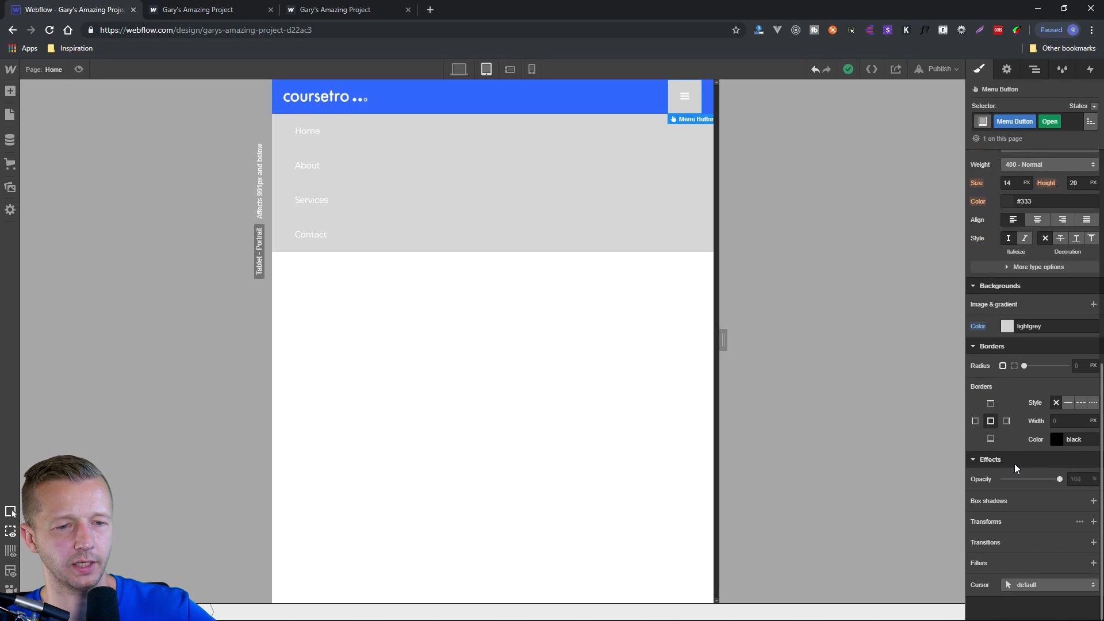
{"action": "scroll", "coordinate": [1016, 425], "scroll_direction": "up", "scroll_amount": 2}
{"action": "left_click", "coordinate": [1014, 441]}
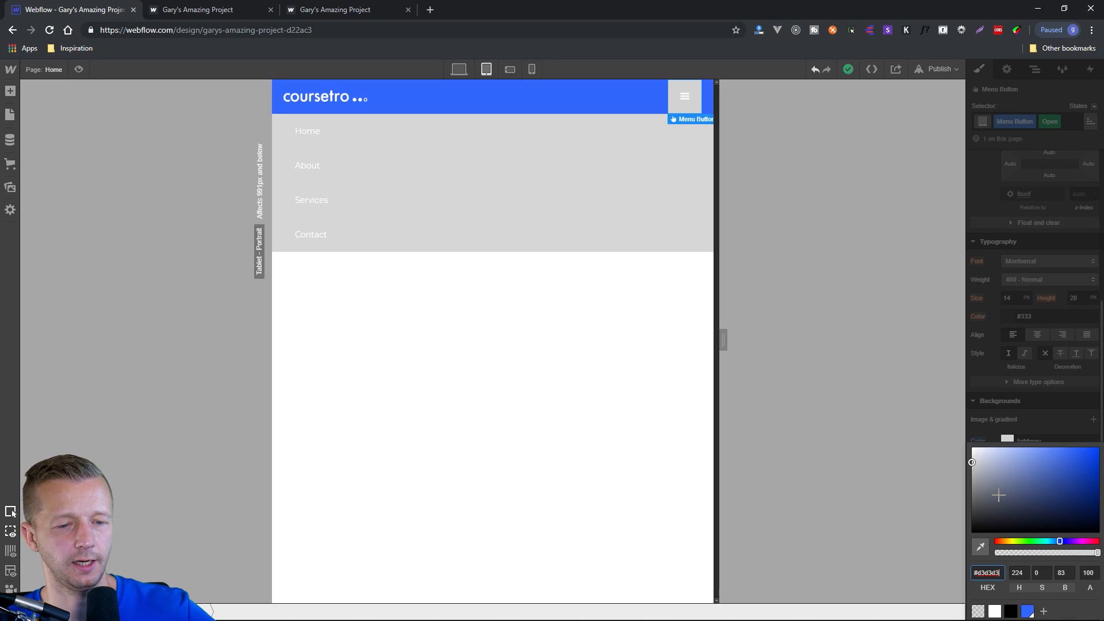
{"action": "left_click", "coordinate": [1028, 611]}
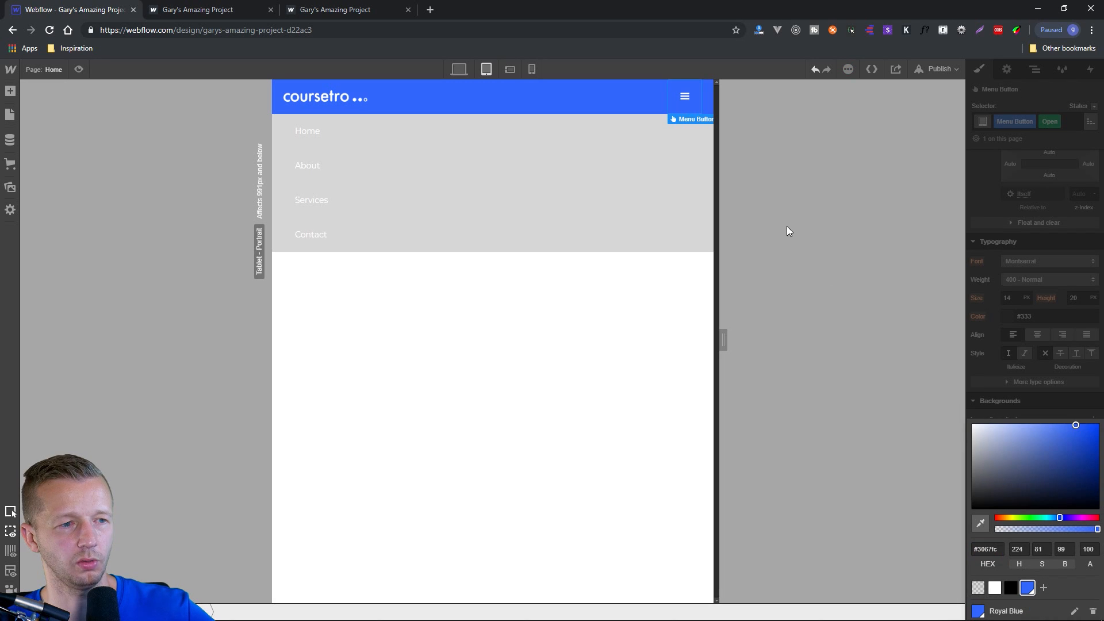
{"action": "left_click", "coordinate": [684, 97]}
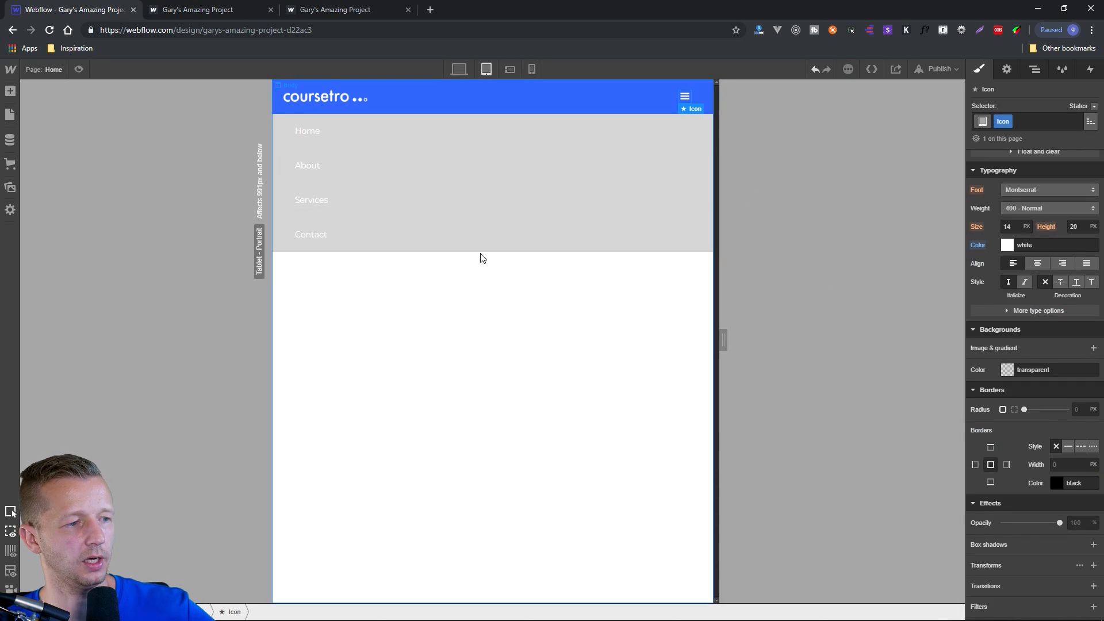
Examine the page's element hierarchy by selecting Body, Navbar, Container, Brand and Nav Menu in turn.
{"action": "left_click", "coordinate": [706, 244]}
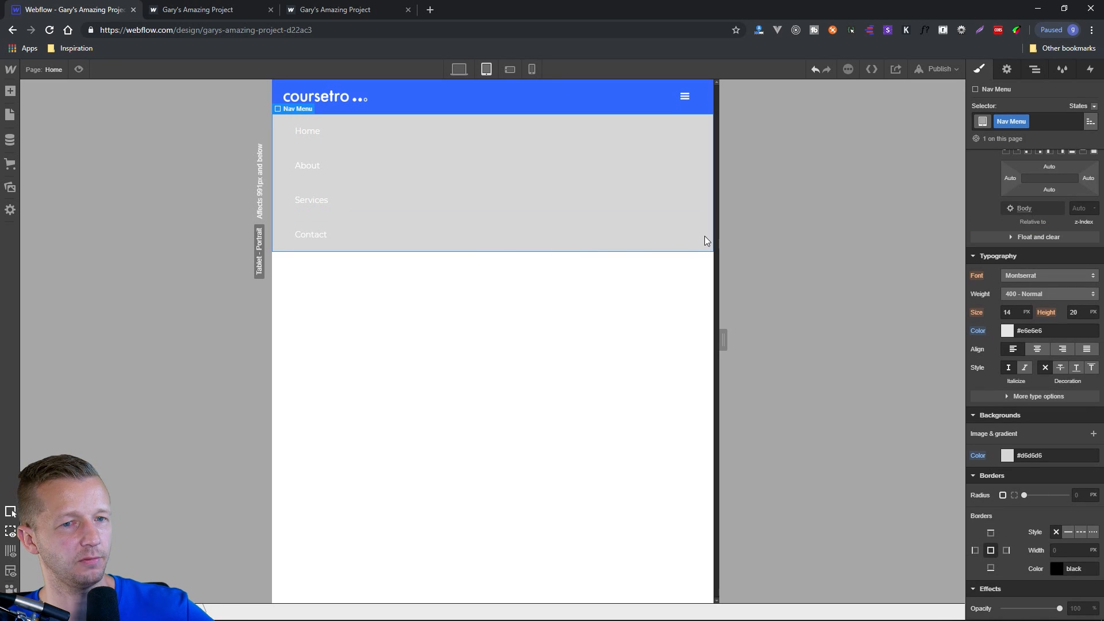
{"action": "left_click", "coordinate": [1032, 72]}
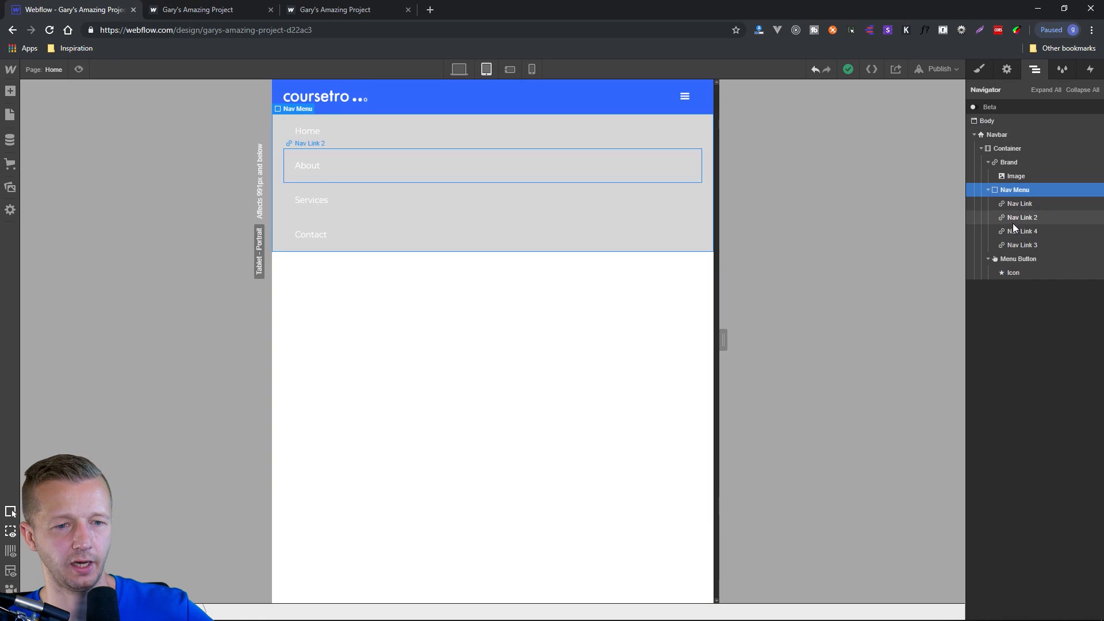
{"action": "left_click", "coordinate": [989, 120]}
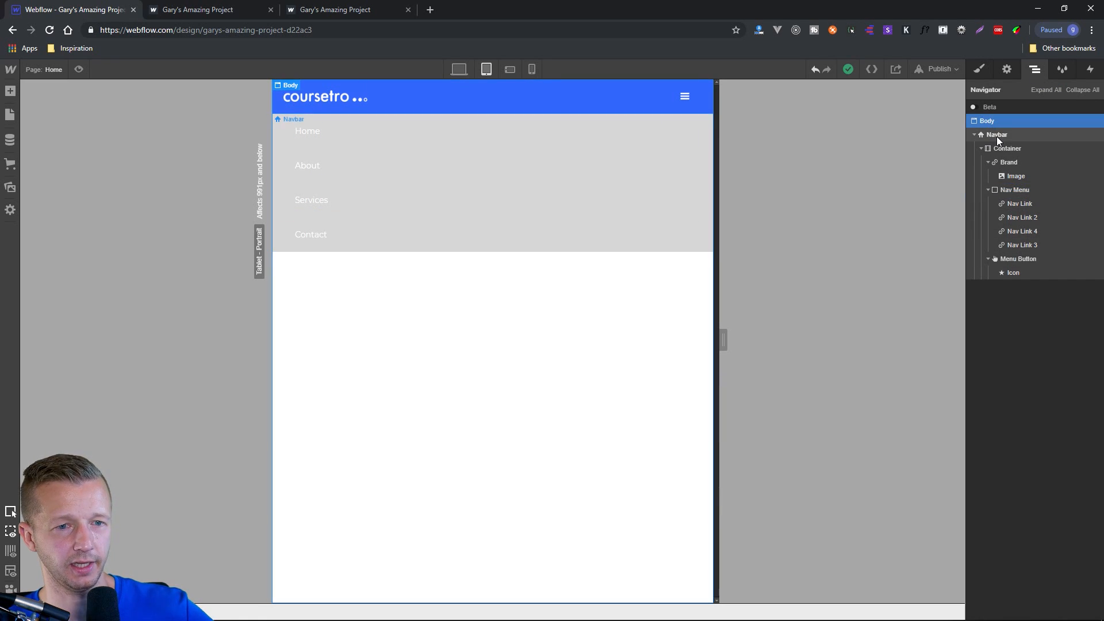
{"action": "left_click", "coordinate": [996, 136]}
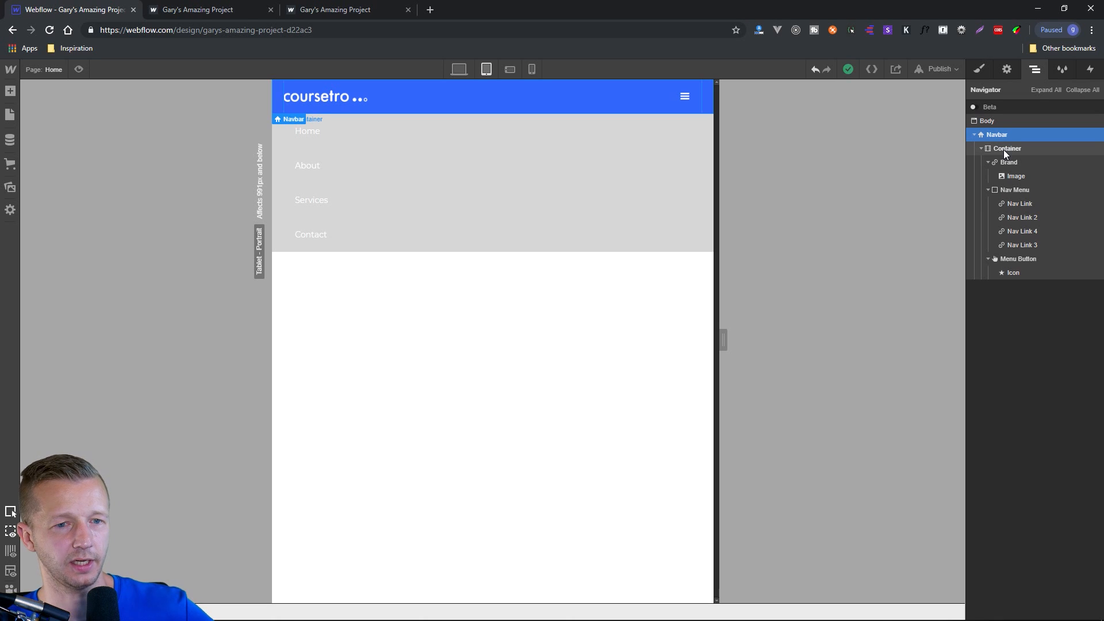
{"action": "left_click", "coordinate": [1006, 151]}
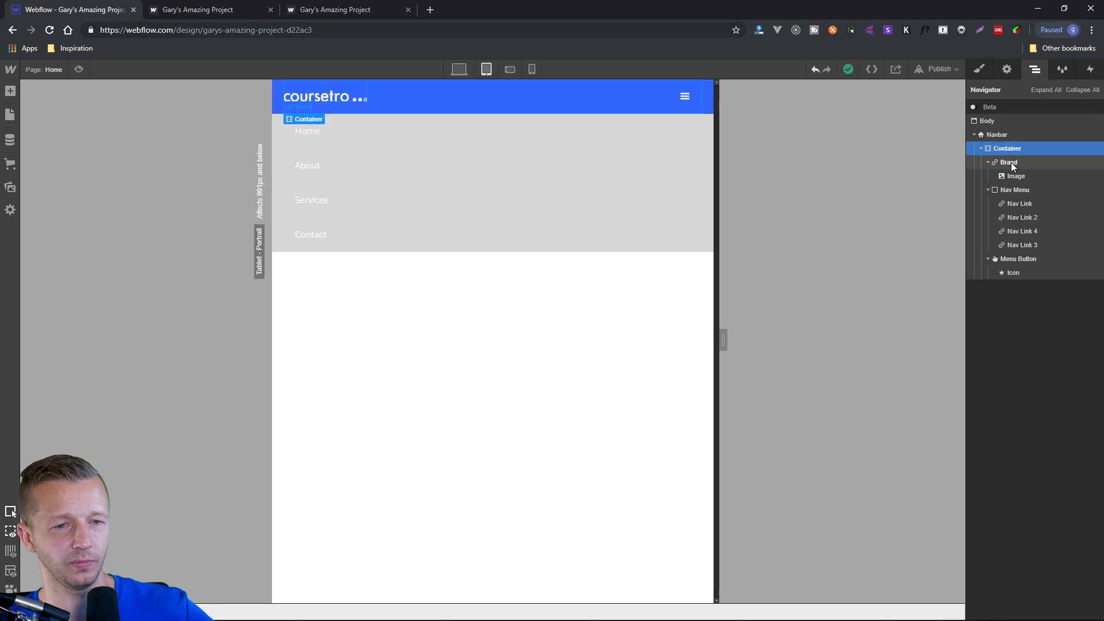
{"action": "left_click", "coordinate": [1006, 163]}
{"action": "left_click", "coordinate": [1017, 190]}
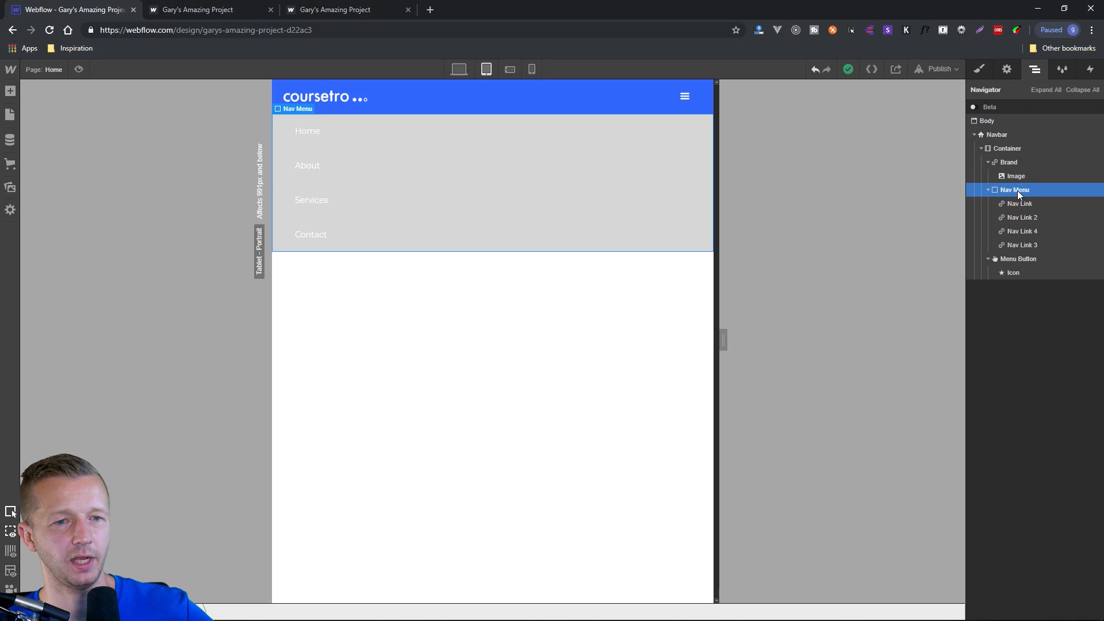
Set the Nav Menu's background colour to white in tablet view.
{"action": "left_click", "coordinate": [979, 69]}
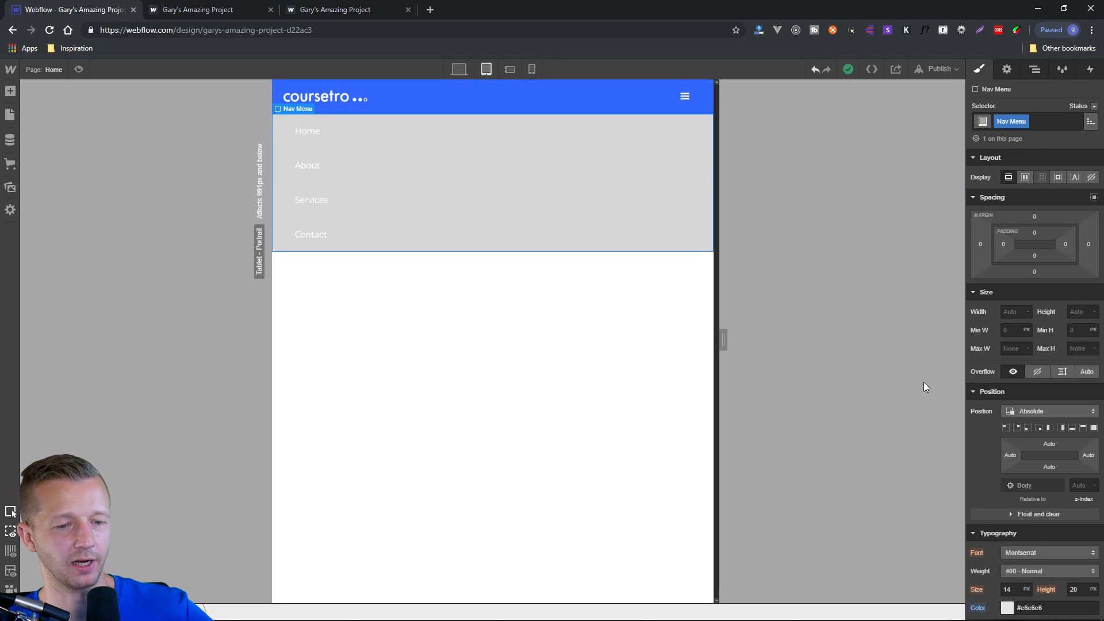
{"action": "scroll", "coordinate": [1044, 498], "scroll_direction": "down", "scroll_amount": 4}
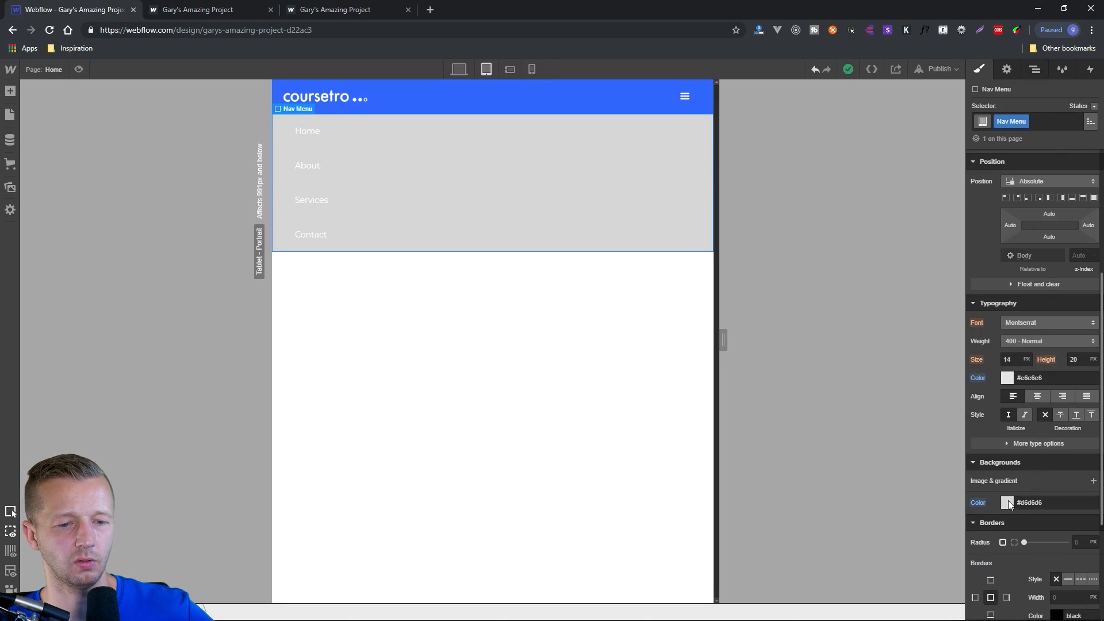
{"action": "left_click", "coordinate": [1007, 502]}
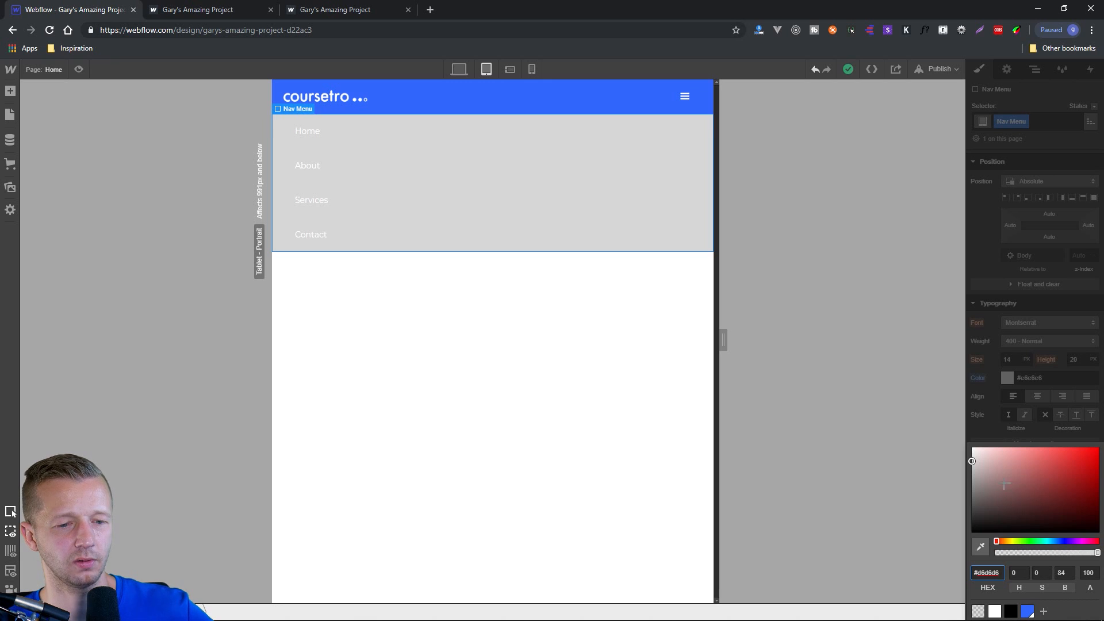
{"action": "left_click_drag", "start_coordinate": [978, 454], "coordinate": [962, 443]}
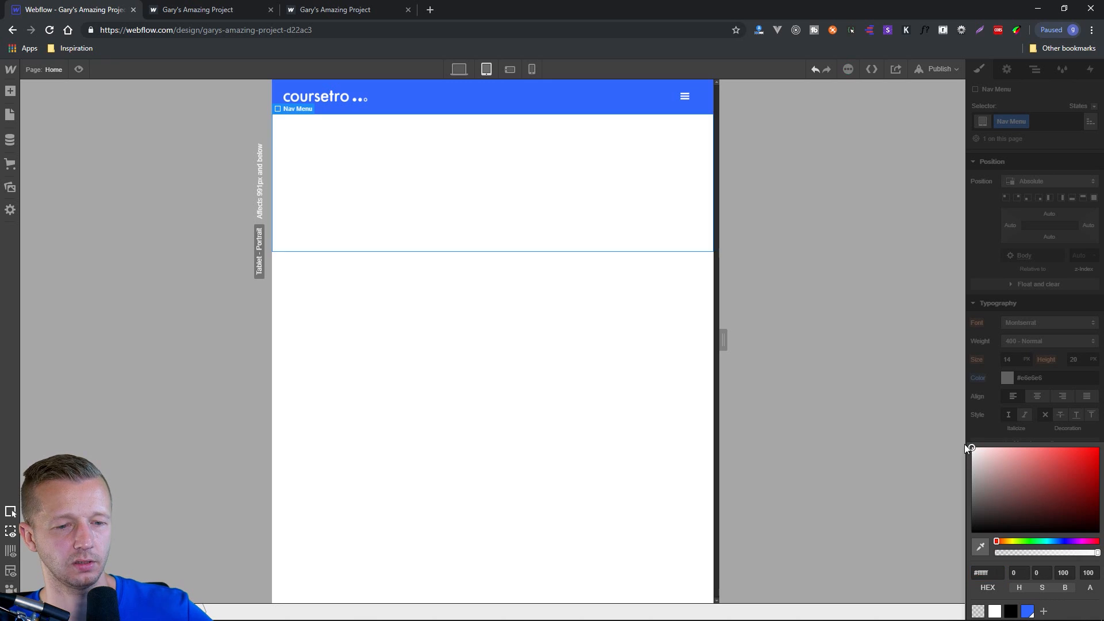
{"action": "left_click", "coordinate": [978, 430]}
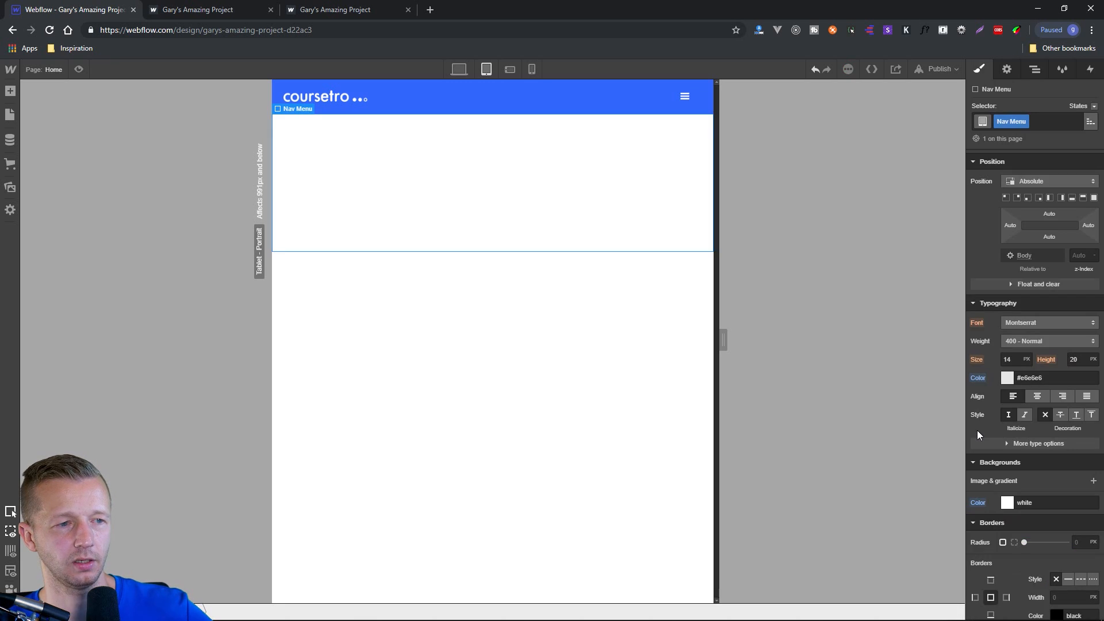
Set the text colour of the Home and About nav links to the Royal Blue swatch in tablet view.
{"action": "left_click", "coordinate": [320, 136]}
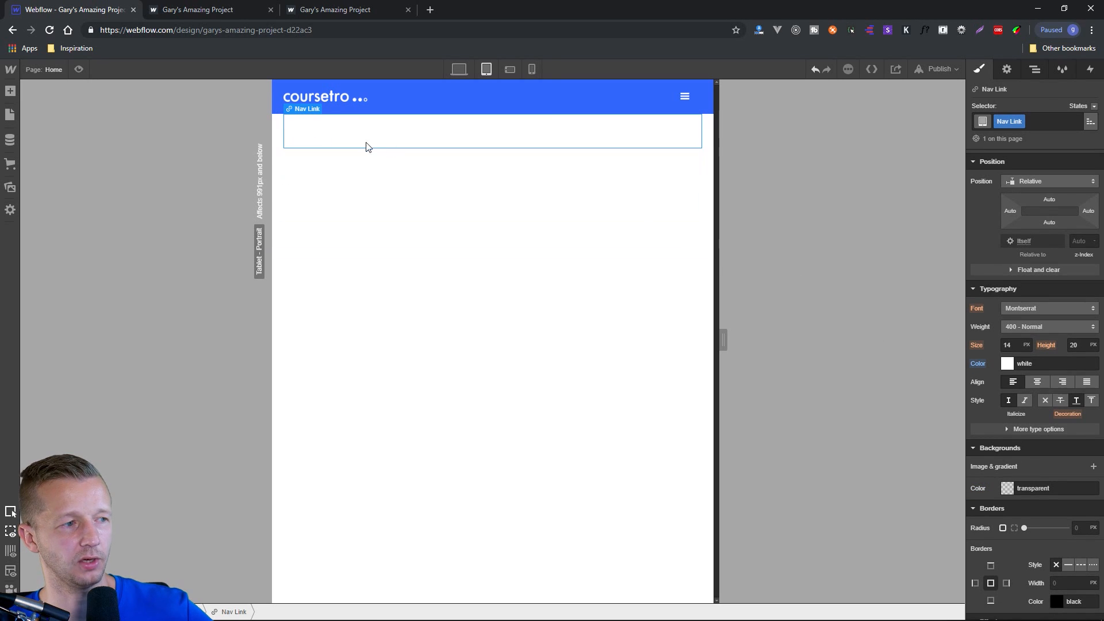
{"action": "left_click", "coordinate": [1007, 364]}
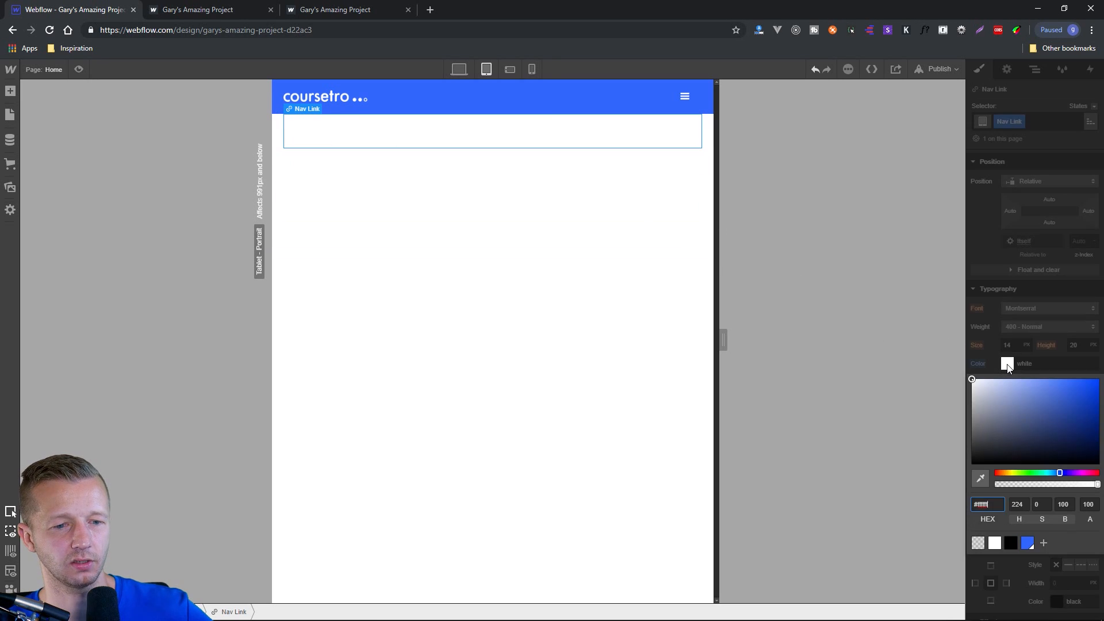
{"action": "left_click", "coordinate": [1030, 545]}
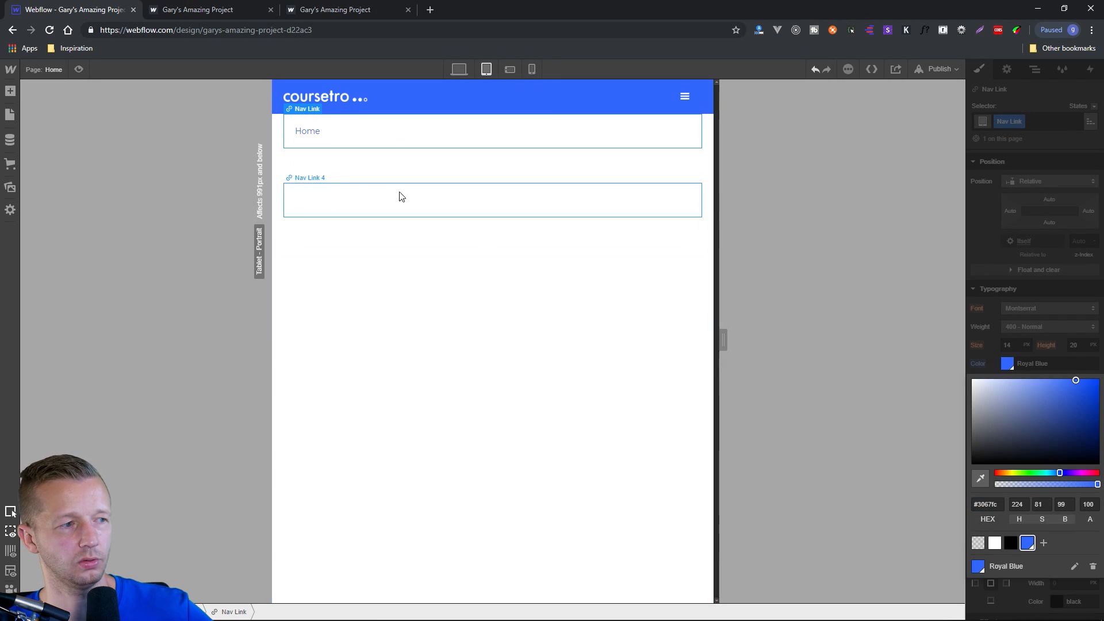
{"action": "left_click", "coordinate": [321, 170]}
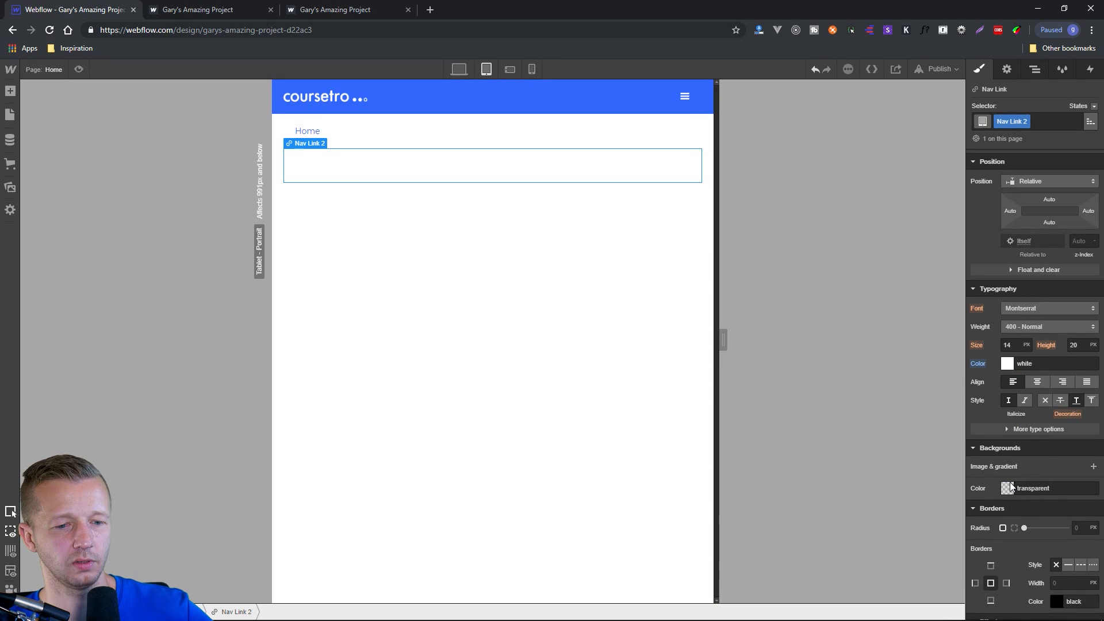
{"action": "left_click", "coordinate": [1007, 364]}
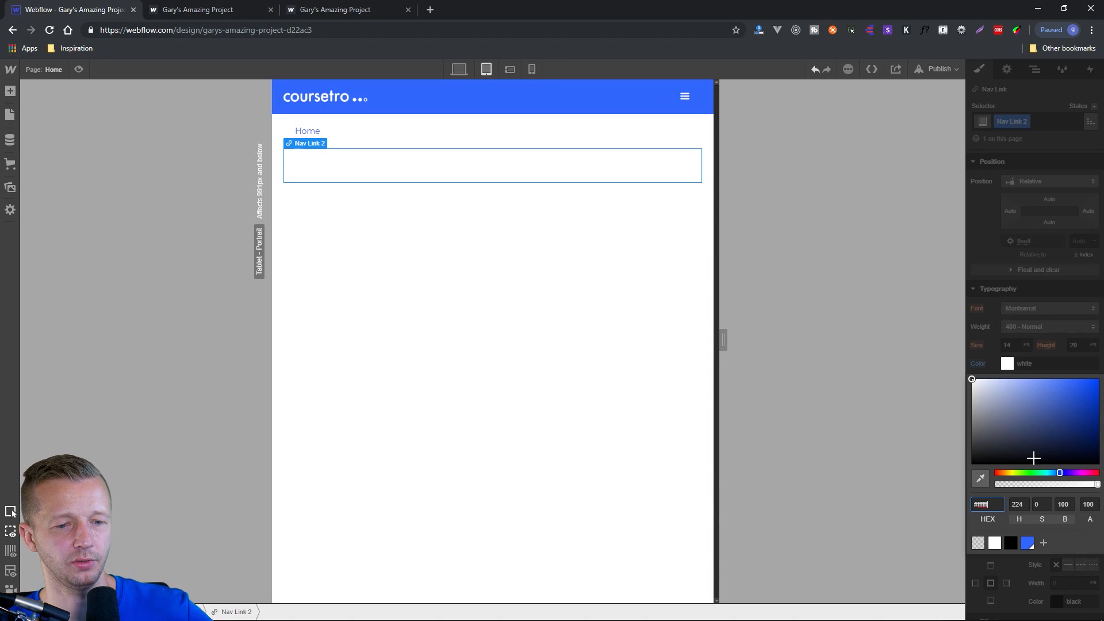
{"action": "left_click", "coordinate": [1029, 544]}
Set the text colour of the Services and Contact nav links to the Royal Blue swatch in tablet view.
{"action": "left_click", "coordinate": [347, 205]}
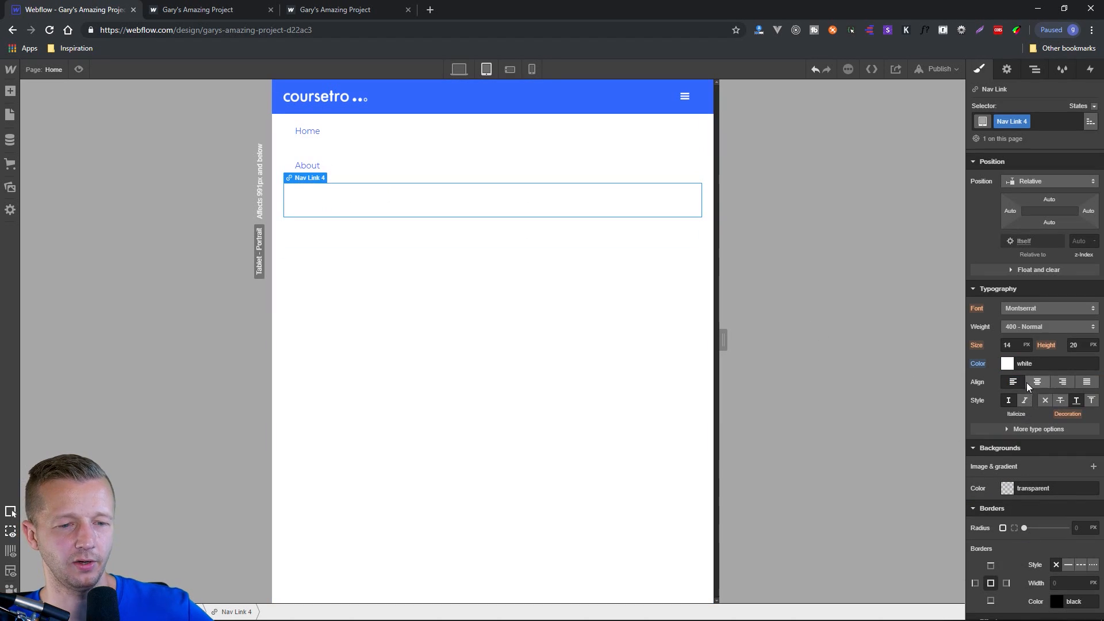
{"action": "left_click", "coordinate": [1007, 364]}
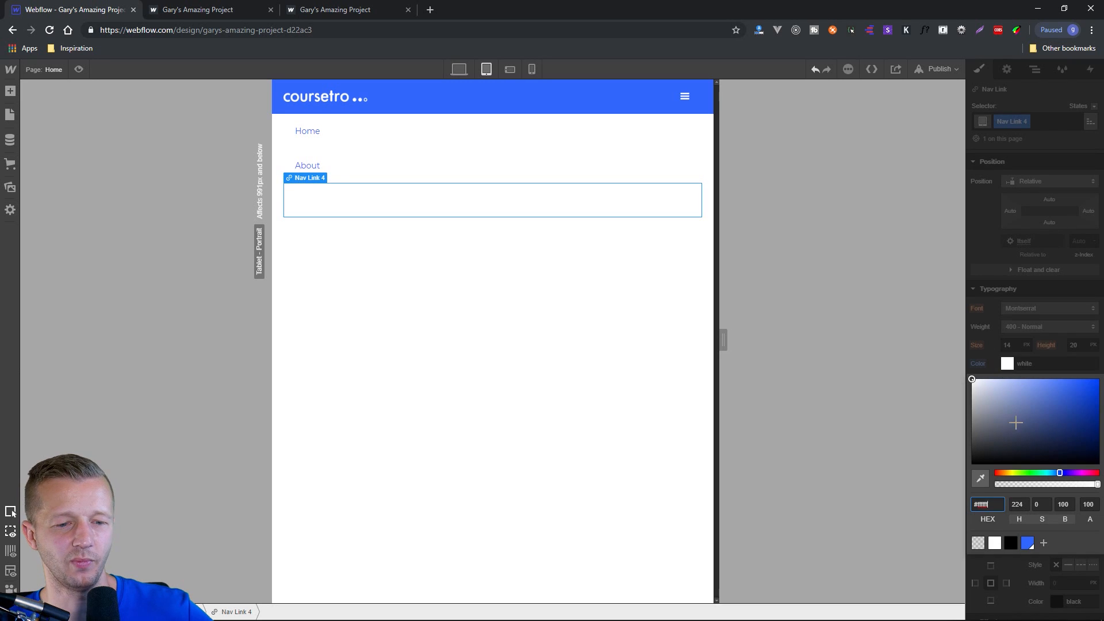
{"action": "left_click", "coordinate": [1028, 543]}
{"action": "left_click", "coordinate": [375, 246]}
{"action": "left_click", "coordinate": [1007, 364]}
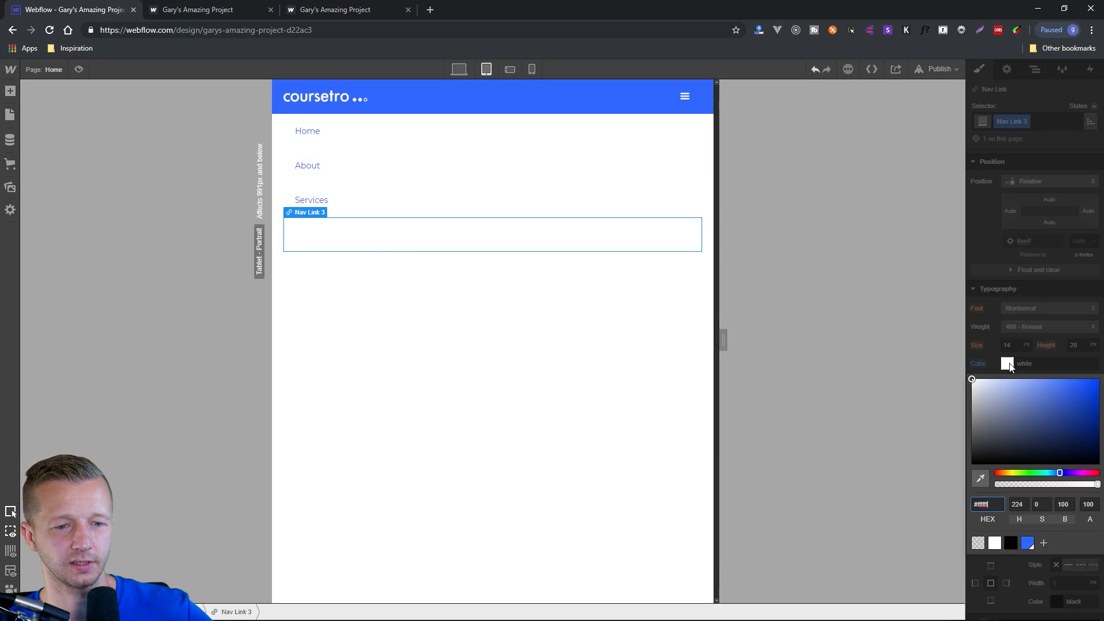
{"action": "left_click", "coordinate": [1028, 543]}
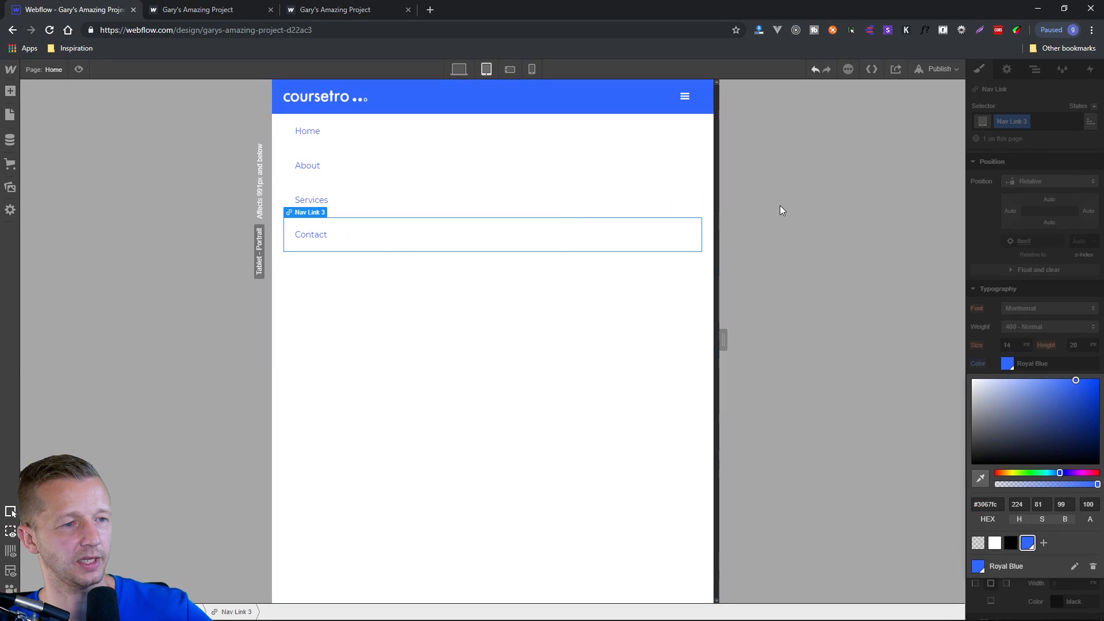
{"action": "left_click", "coordinate": [991, 358]}
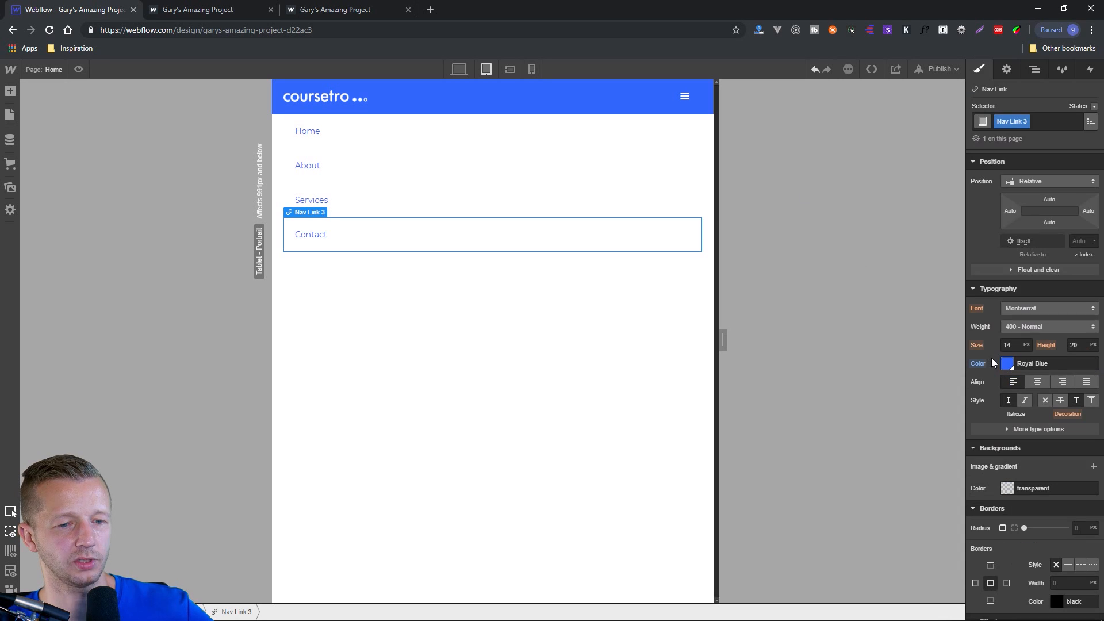
Compare the navbar in desktop, tablet and portrait phone views, with the menu opened on the smaller sizes.
{"action": "left_click", "coordinate": [460, 69]}
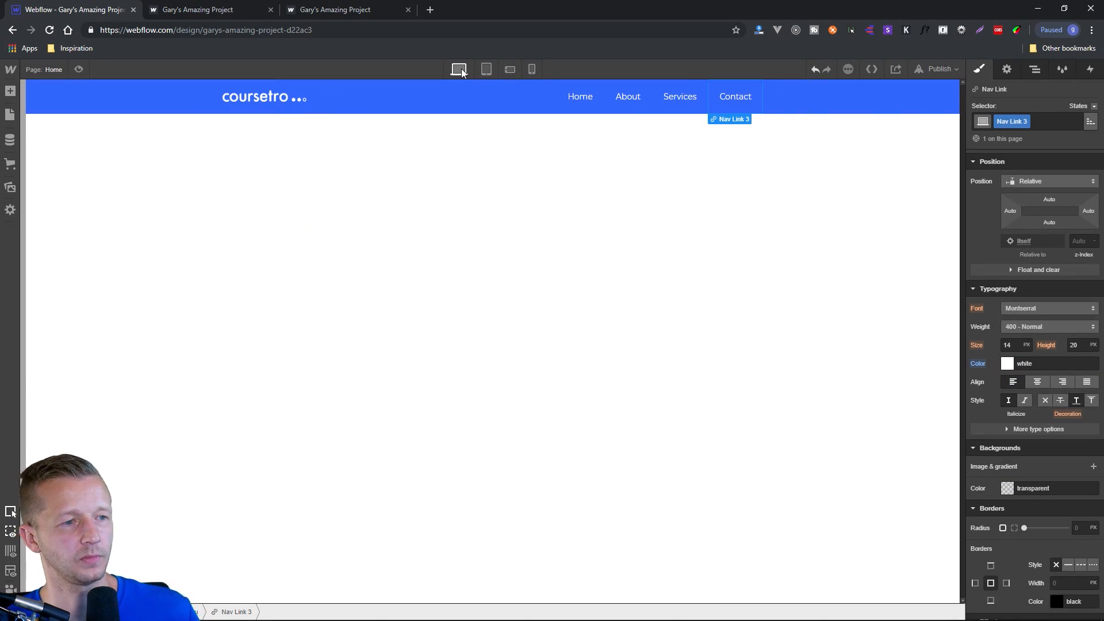
{"action": "left_click", "coordinate": [1006, 69]}
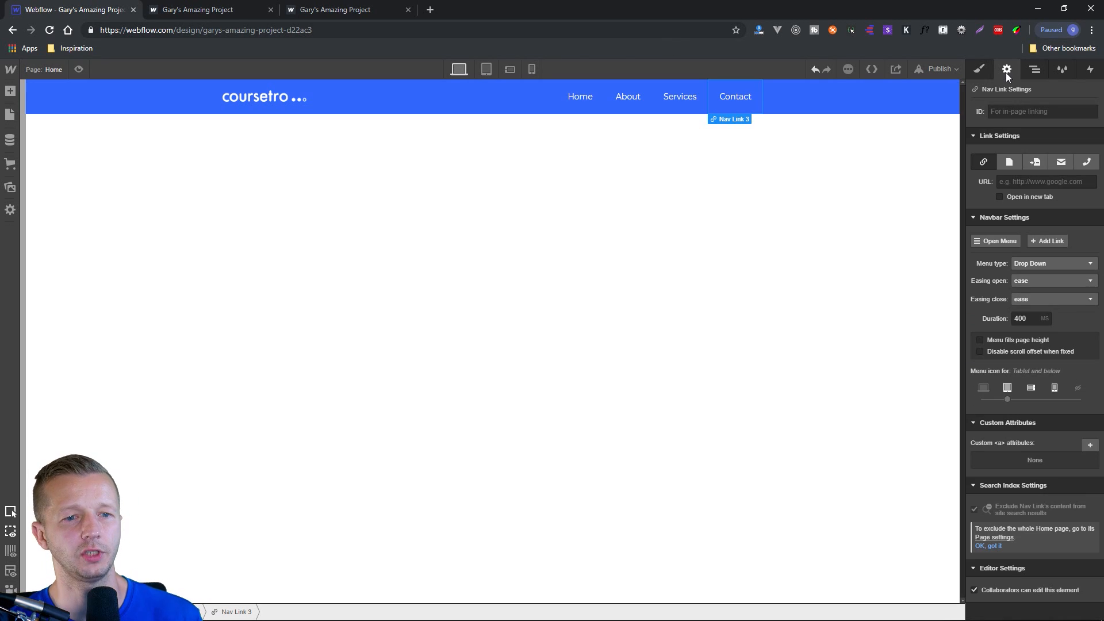
{"action": "left_click", "coordinate": [1003, 240]}
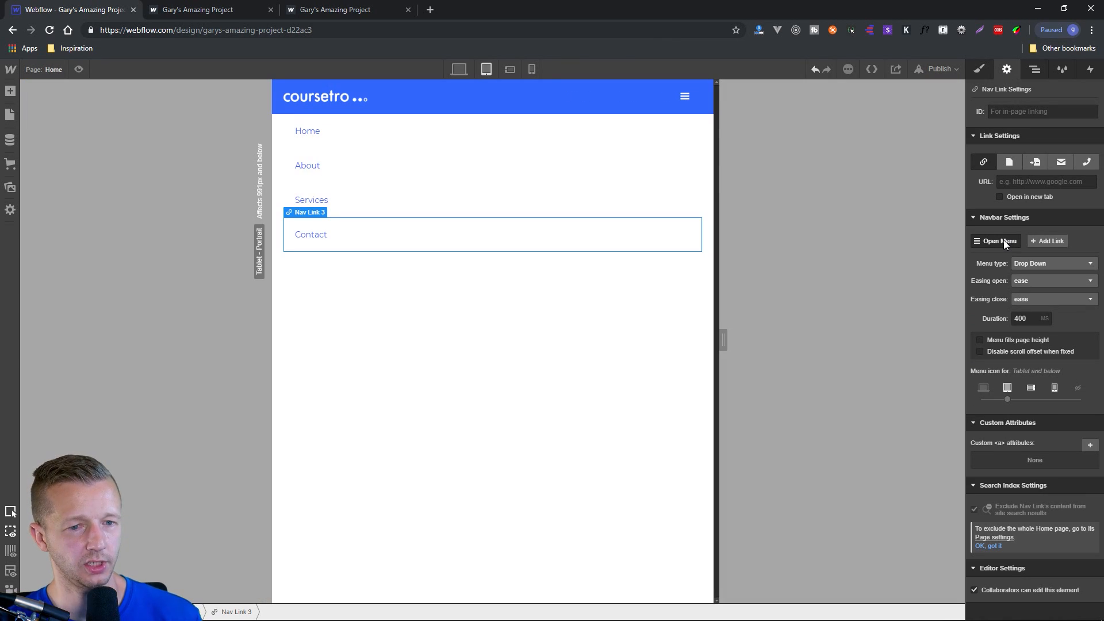
{"action": "left_click", "coordinate": [532, 69]}
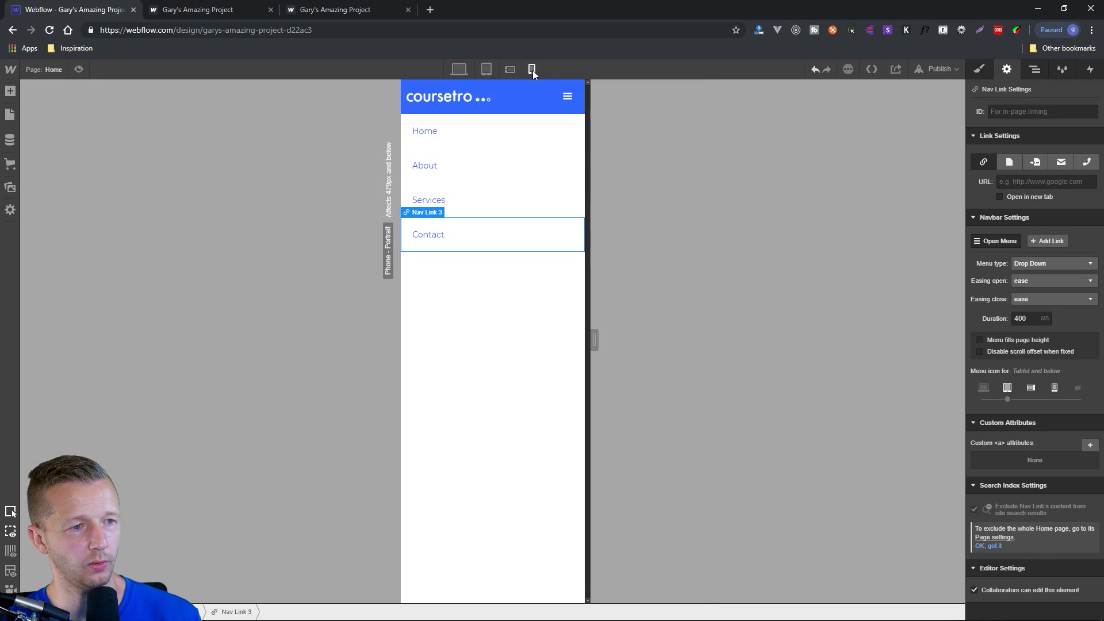
{"action": "left_click", "coordinate": [458, 69]}
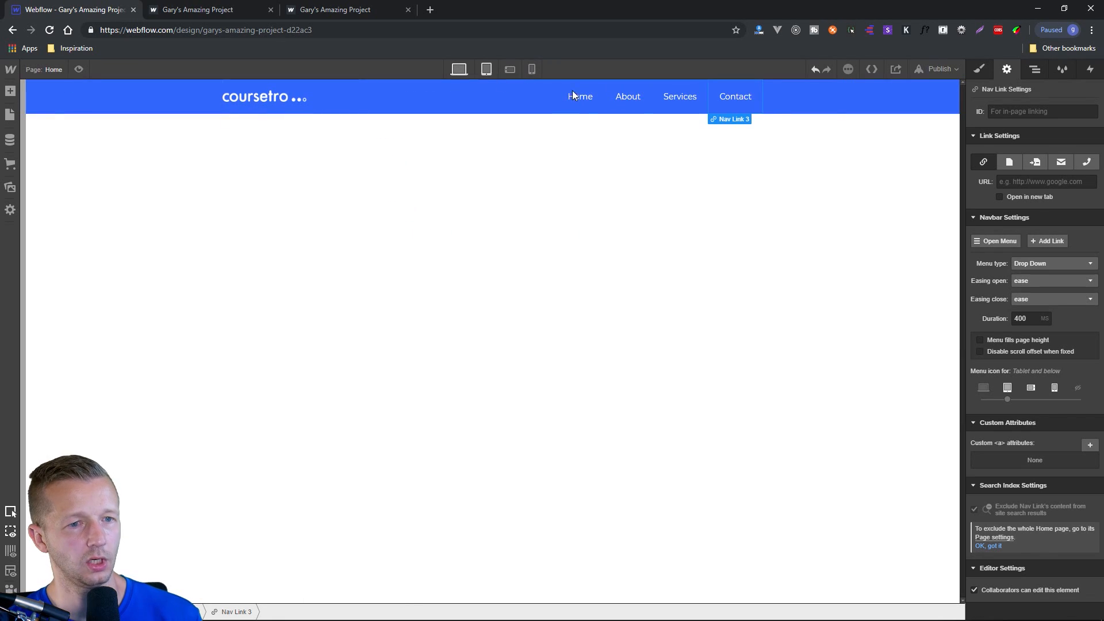
Publish the project to its webflow.io domain and open the live site.
{"action": "left_click", "coordinate": [927, 71]}
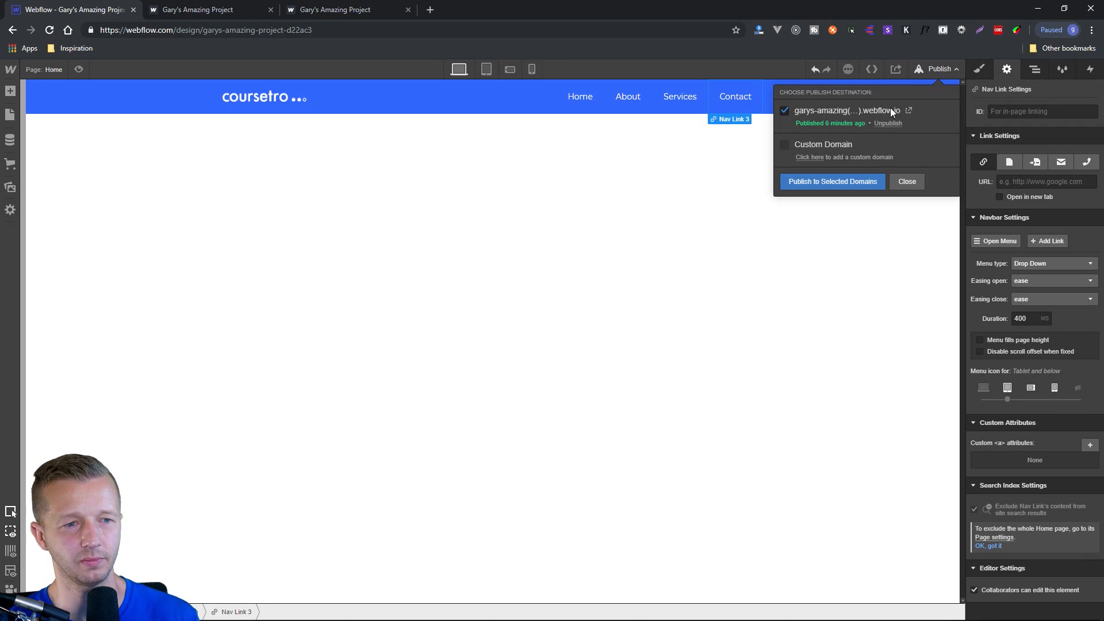
{"action": "left_click", "coordinate": [848, 180]}
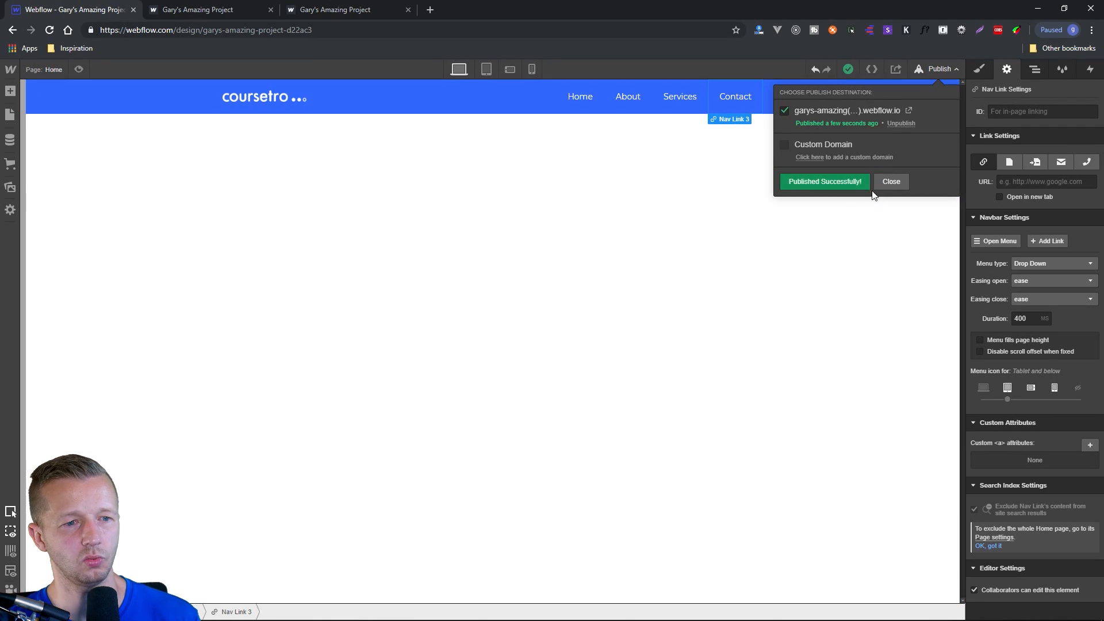
{"action": "left_click", "coordinate": [909, 111]}
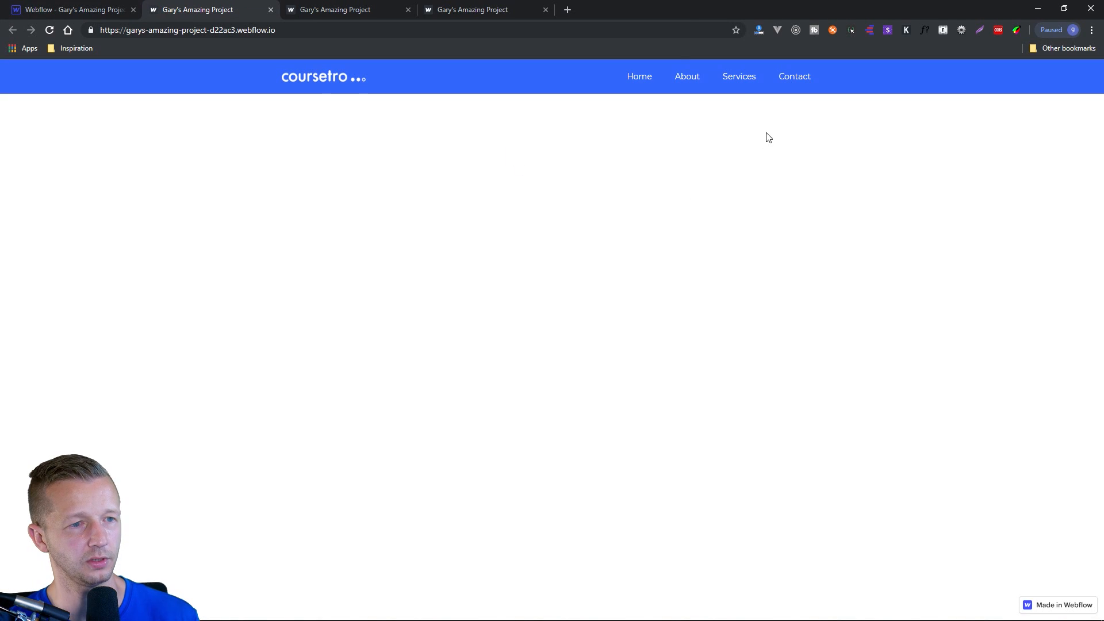
Narrow the browser window to tablet width and test the live site's collapsed menu.
{"action": "double_click", "coordinate": [686, 9]}
{"action": "left_click_drag", "start_coordinate": [700, 37], "coordinate": [604, 16]}
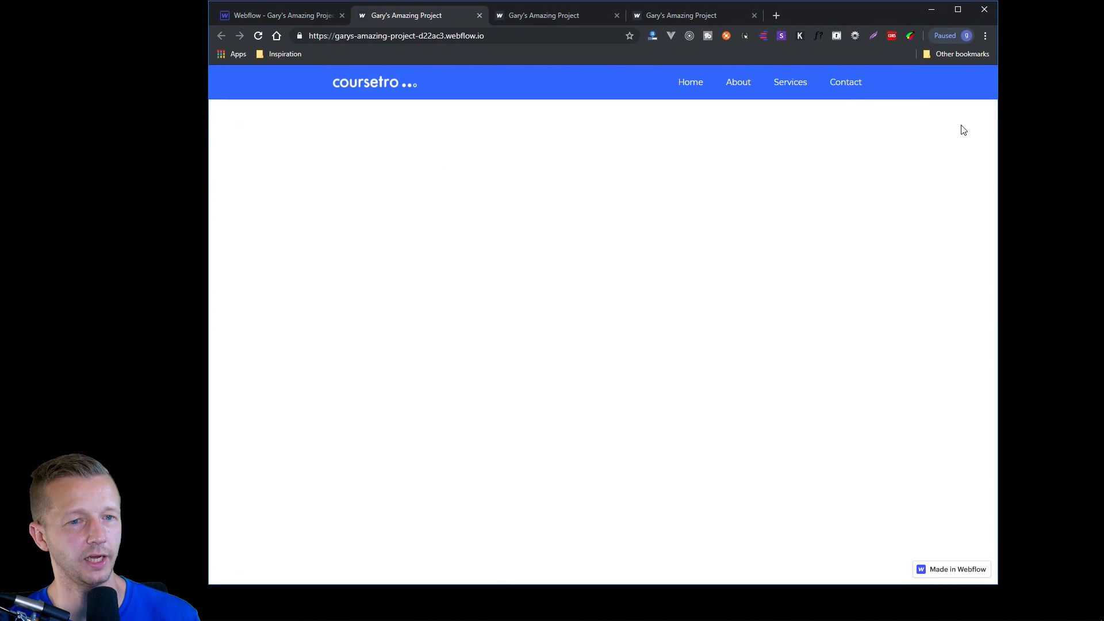
{"action": "left_click_drag", "start_coordinate": [999, 130], "coordinate": [644, 119]}
{"action": "left_click", "coordinate": [619, 85]}
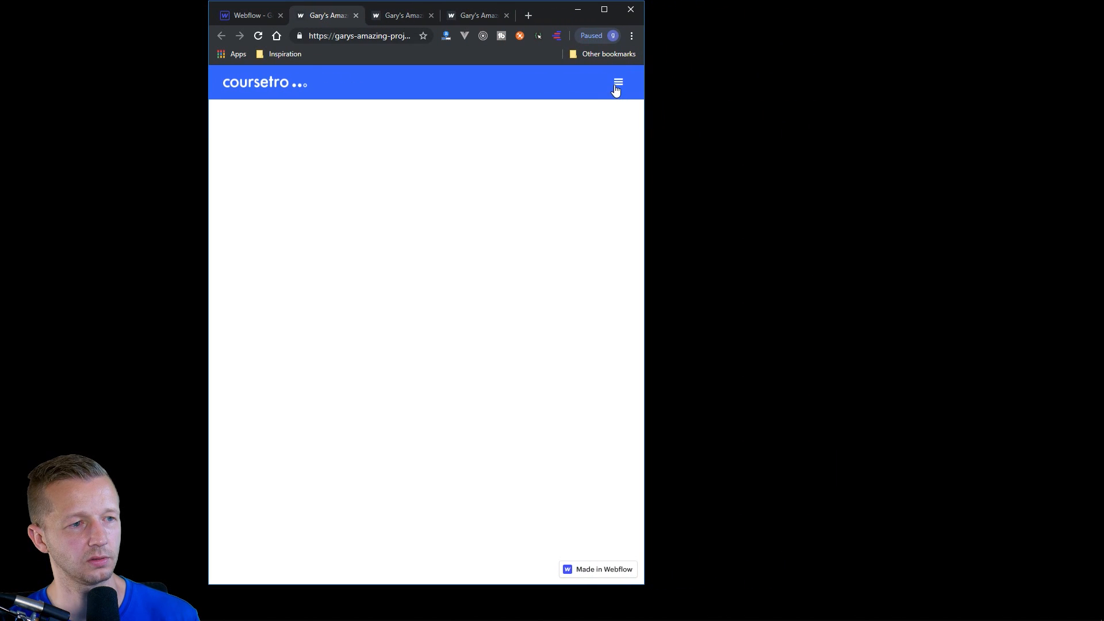
{"action": "left_click", "coordinate": [619, 86]}
Test opening and closing the live navbar menu at slightly different window widths, and maximise the browser window again.
{"action": "left_click_drag", "start_coordinate": [645, 110], "coordinate": [688, 92]}
{"action": "left_click", "coordinate": [510, 88]}
{"action": "left_click", "coordinate": [512, 91]}
{"action": "left_click", "coordinate": [642, 85]}
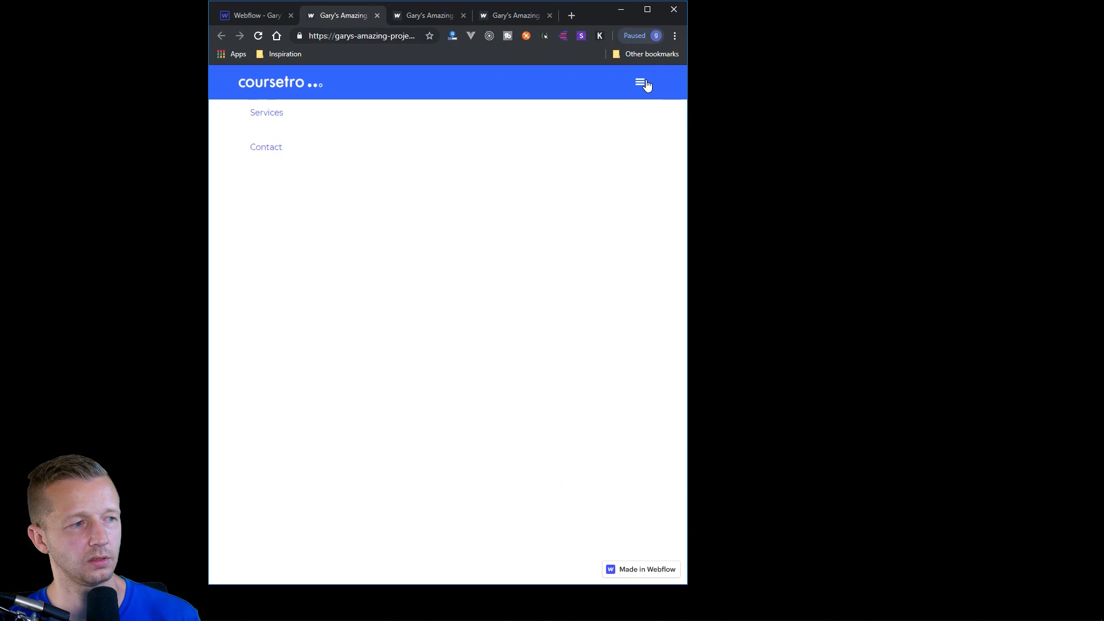
{"action": "left_click", "coordinate": [642, 85]}
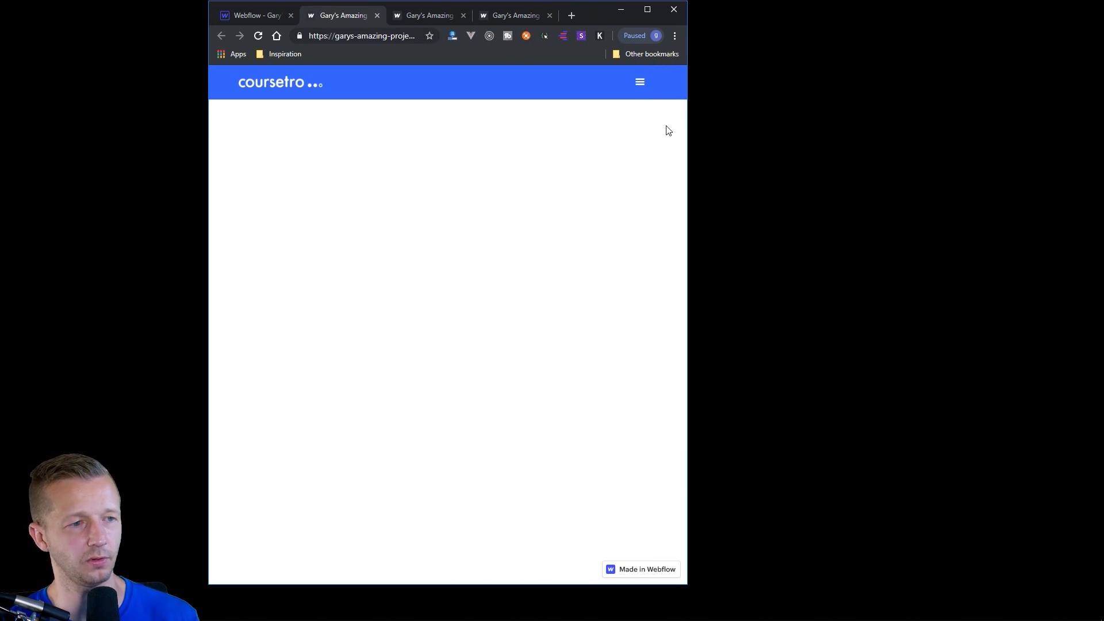
{"action": "left_click_drag", "start_coordinate": [688, 108], "coordinate": [647, 98]}
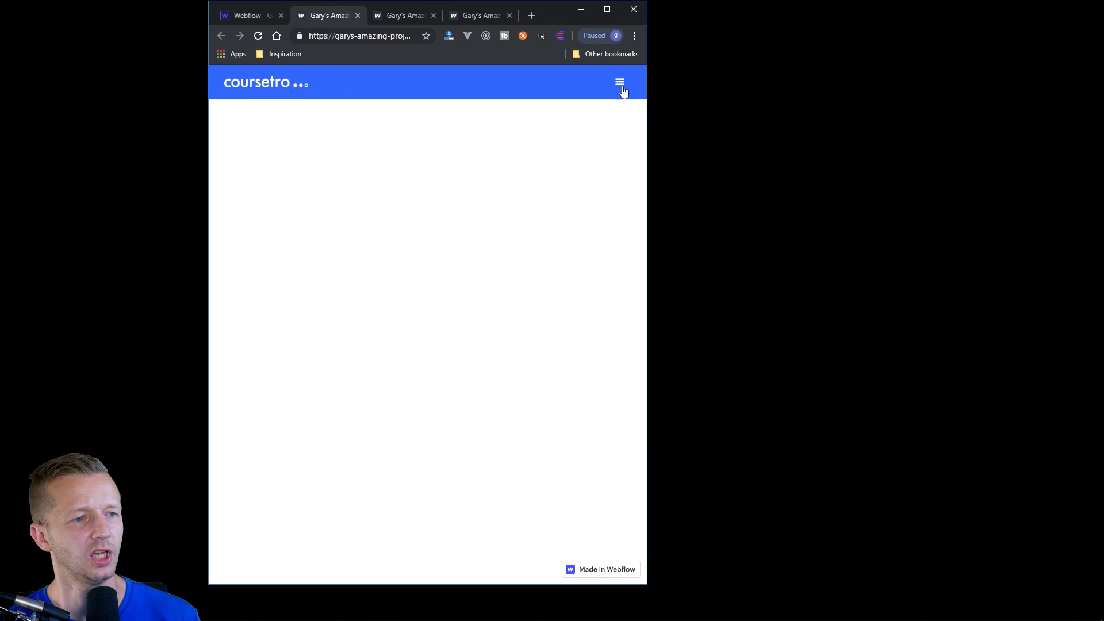
{"action": "left_click", "coordinate": [620, 91]}
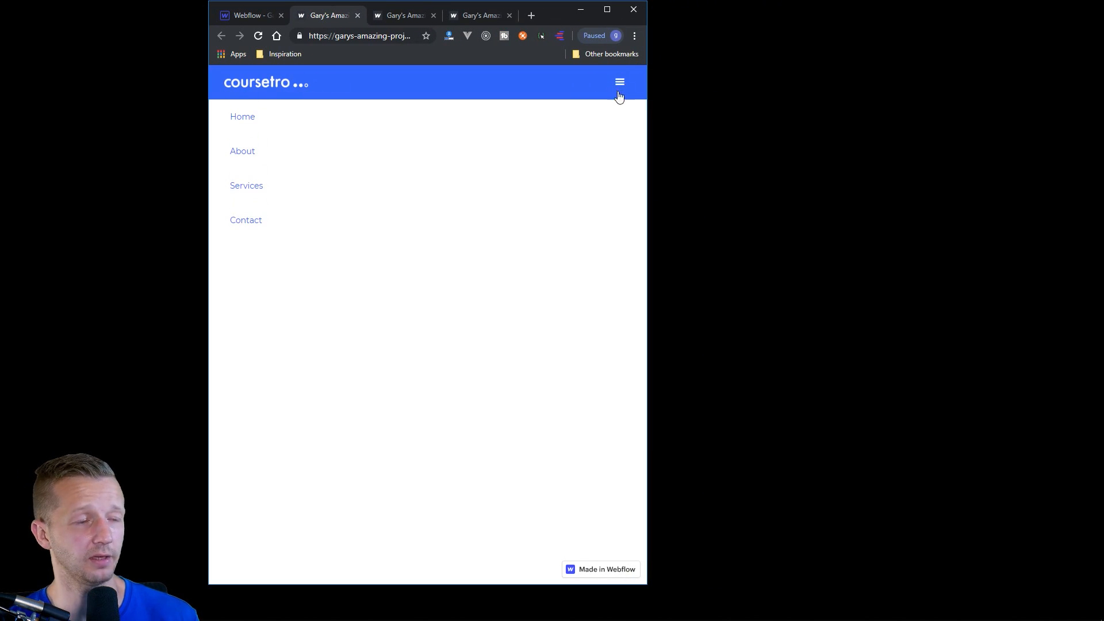
{"action": "double_click", "coordinate": [549, 15]}
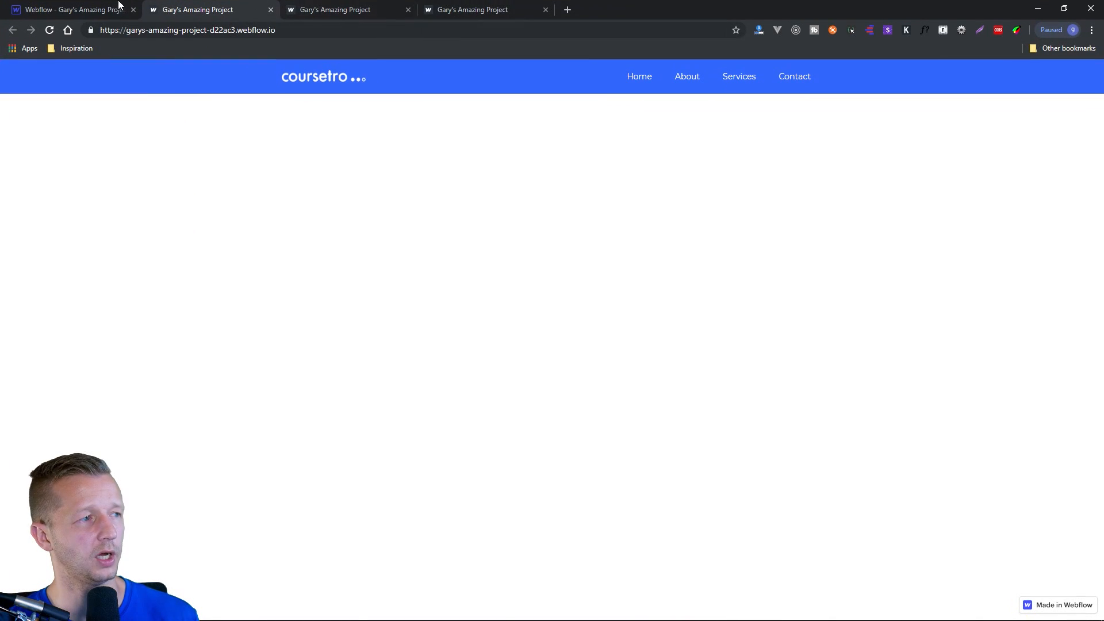
Return to the Webflow Designer, open the navbar menu in tablet view and set the Menu Button's open-state background to the darker blue #2354db.
{"action": "left_click", "coordinate": [89, 10]}
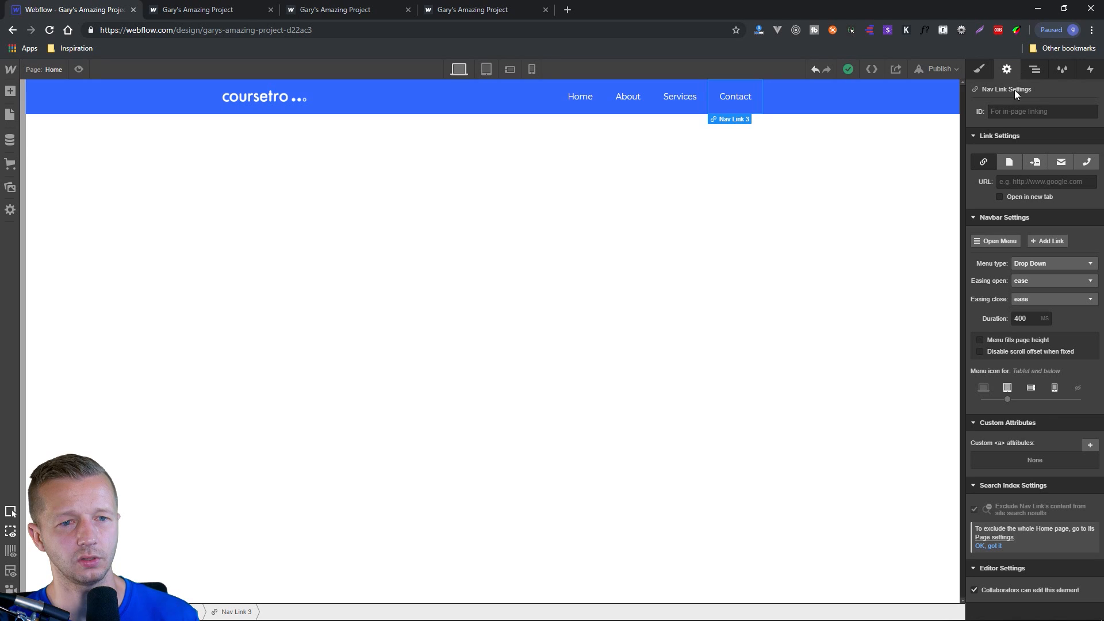
{"action": "left_click", "coordinate": [1006, 239]}
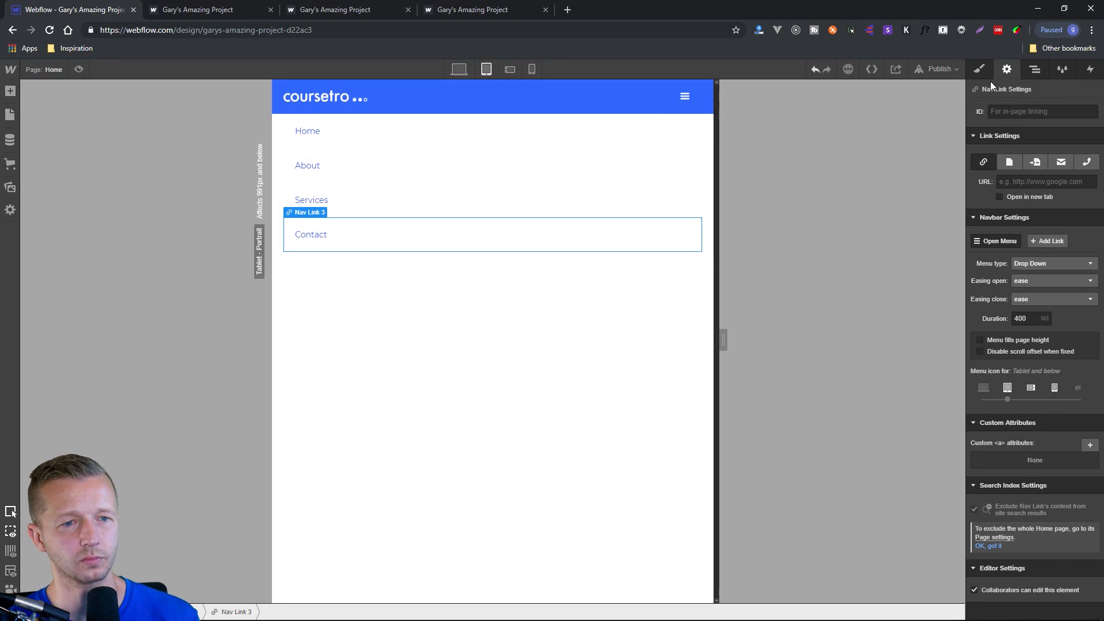
{"action": "left_click", "coordinate": [981, 70]}
{"action": "left_click", "coordinate": [698, 109]}
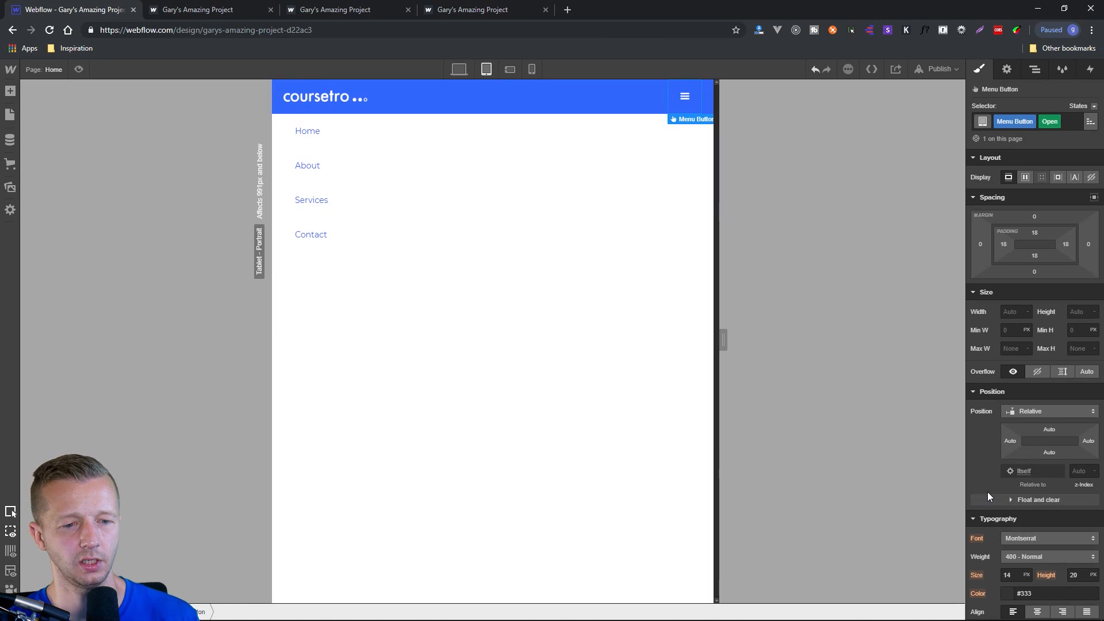
{"action": "scroll", "coordinate": [995, 538], "scroll_direction": "down", "scroll_amount": 1}
{"action": "scroll", "coordinate": [995, 539], "scroll_direction": "down", "scroll_amount": 4}
{"action": "left_click", "coordinate": [1008, 428]}
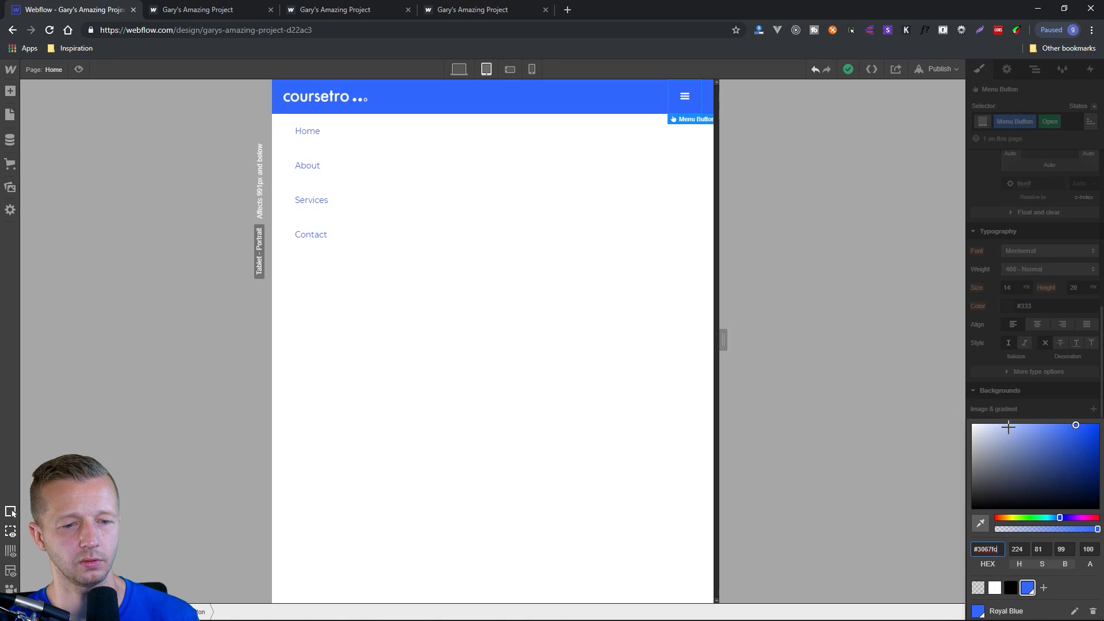
{"action": "left_click", "coordinate": [1080, 436]}
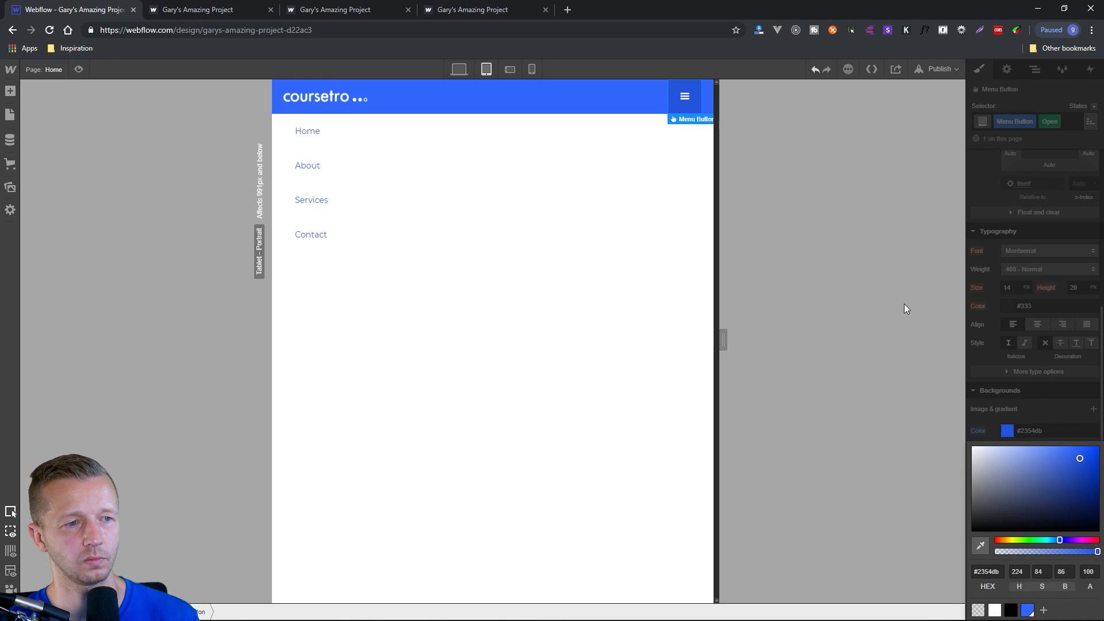
Close the background colour picker, republish the project to its webflow.io domain and open the live site.
{"action": "left_click", "coordinate": [1022, 105]}
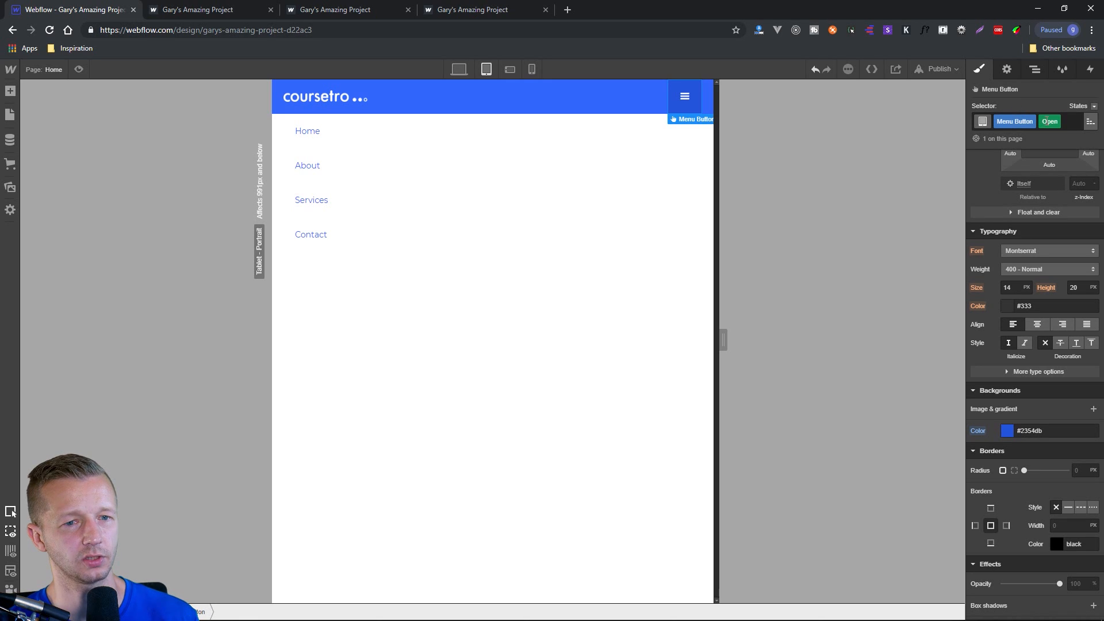
{"action": "left_click", "coordinate": [1047, 121]}
{"action": "left_click", "coordinate": [1039, 101]}
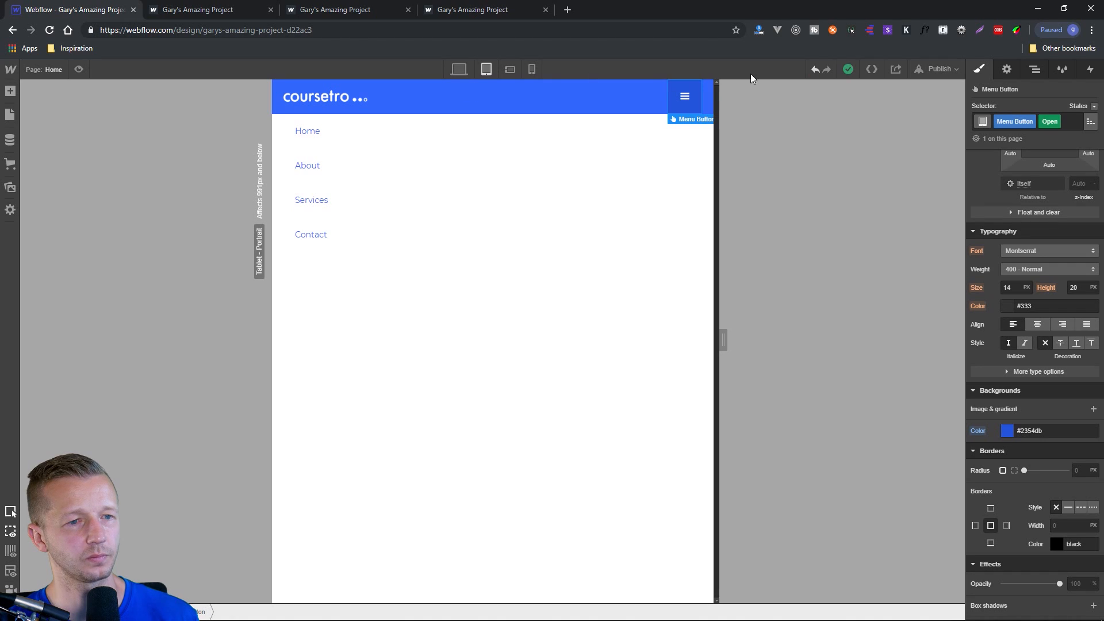
{"action": "left_click", "coordinate": [943, 69]}
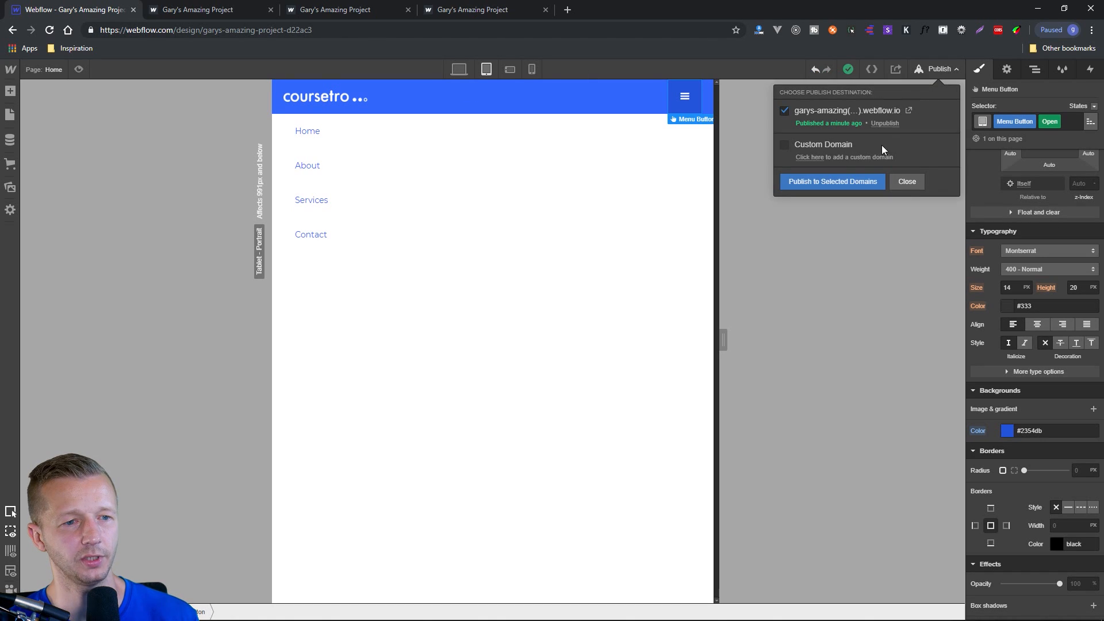
{"action": "left_click", "coordinate": [850, 182]}
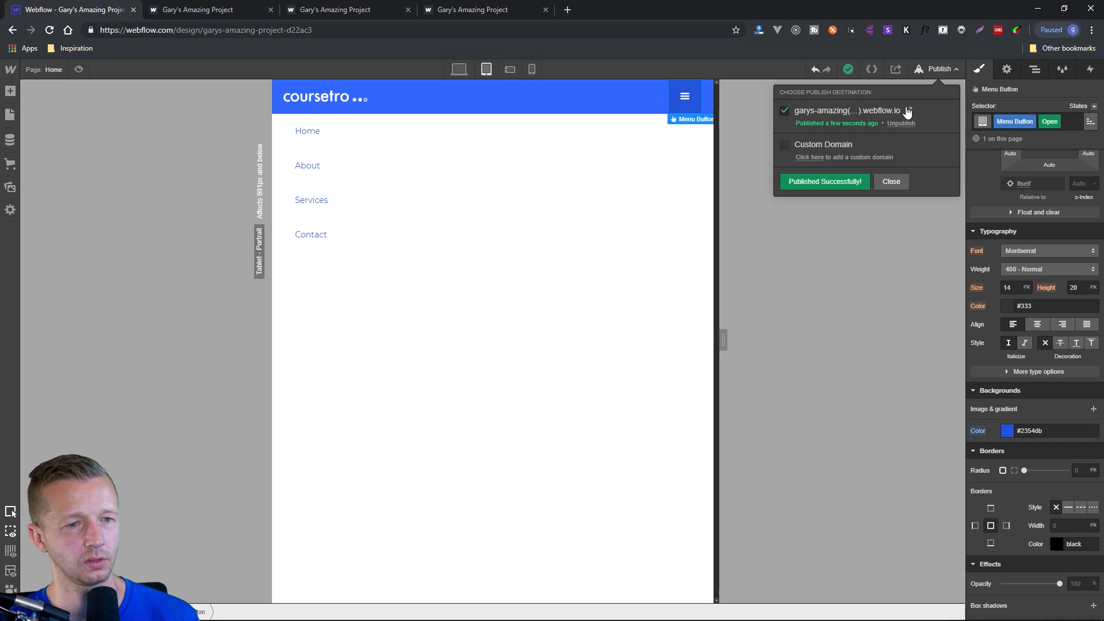
{"action": "left_click", "coordinate": [909, 110]}
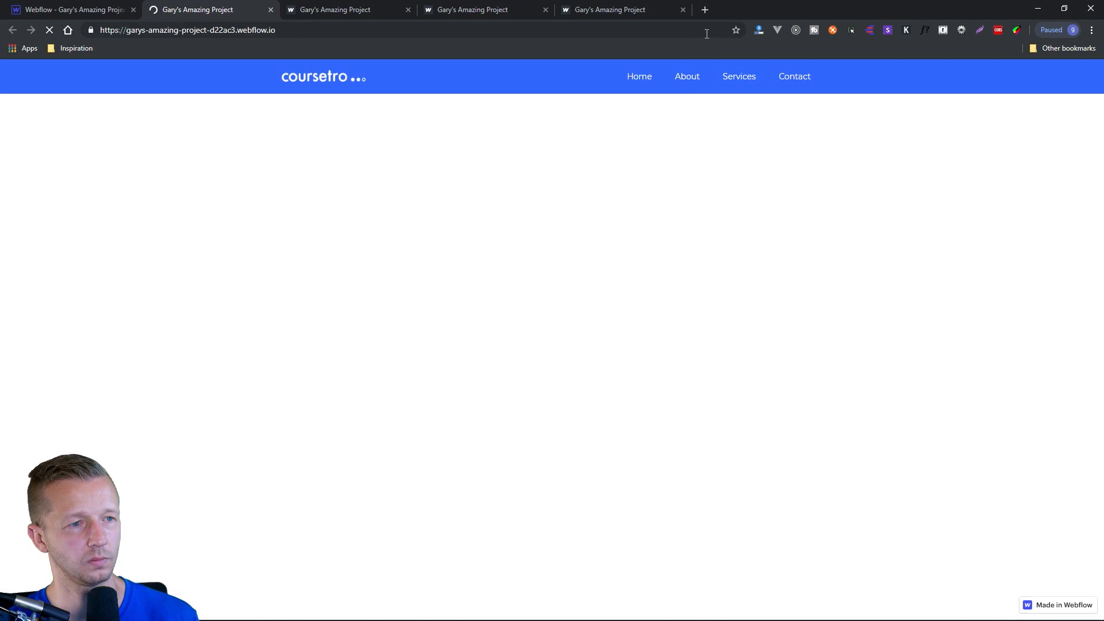
Narrow the live site's browser window to test the collapsed menu, then widen it and maximise it again.
{"action": "left_click_drag", "start_coordinate": [739, 11], "coordinate": [527, 38]}
{"action": "left_click_drag", "start_coordinate": [749, 144], "coordinate": [677, 143]}
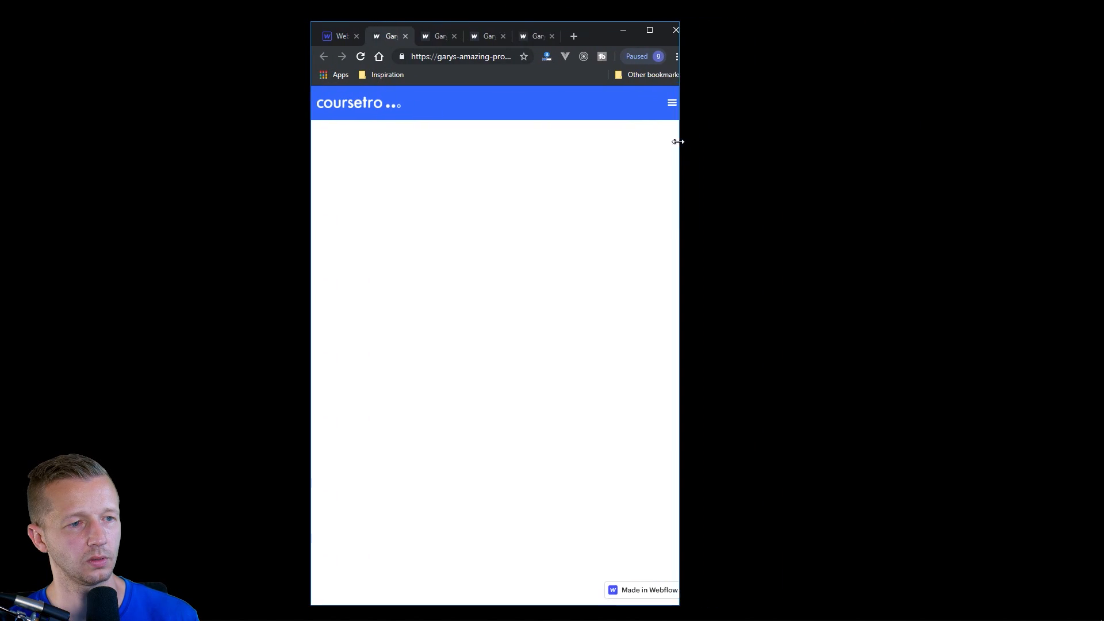
{"action": "left_click", "coordinate": [660, 109]}
{"action": "left_click", "coordinate": [660, 111]}
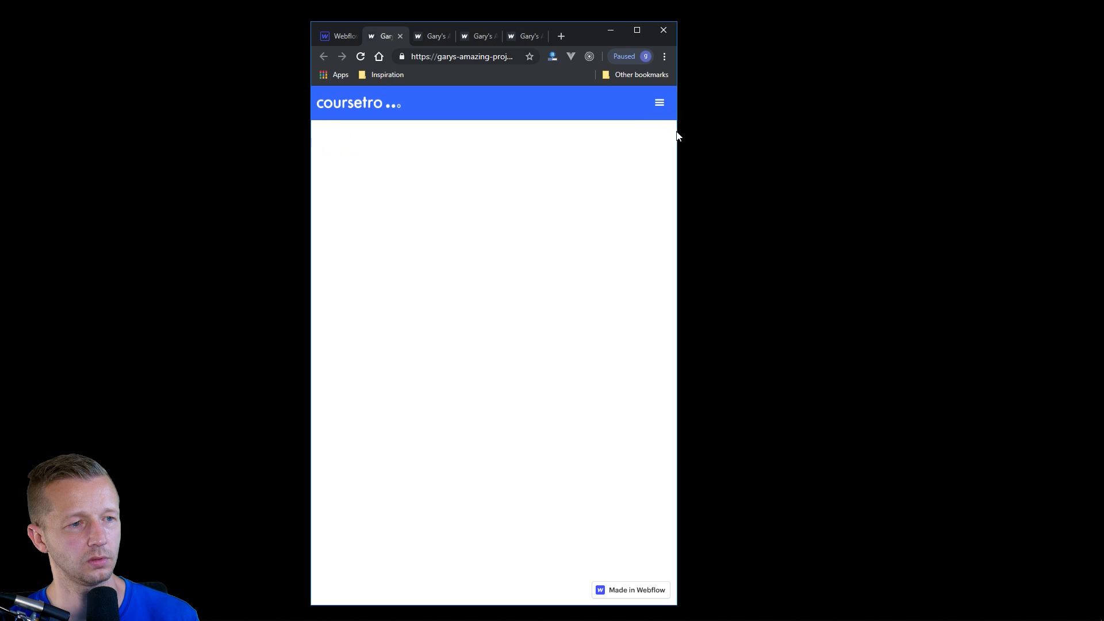
{"action": "left_click_drag", "start_coordinate": [677, 136], "coordinate": [928, 138]}
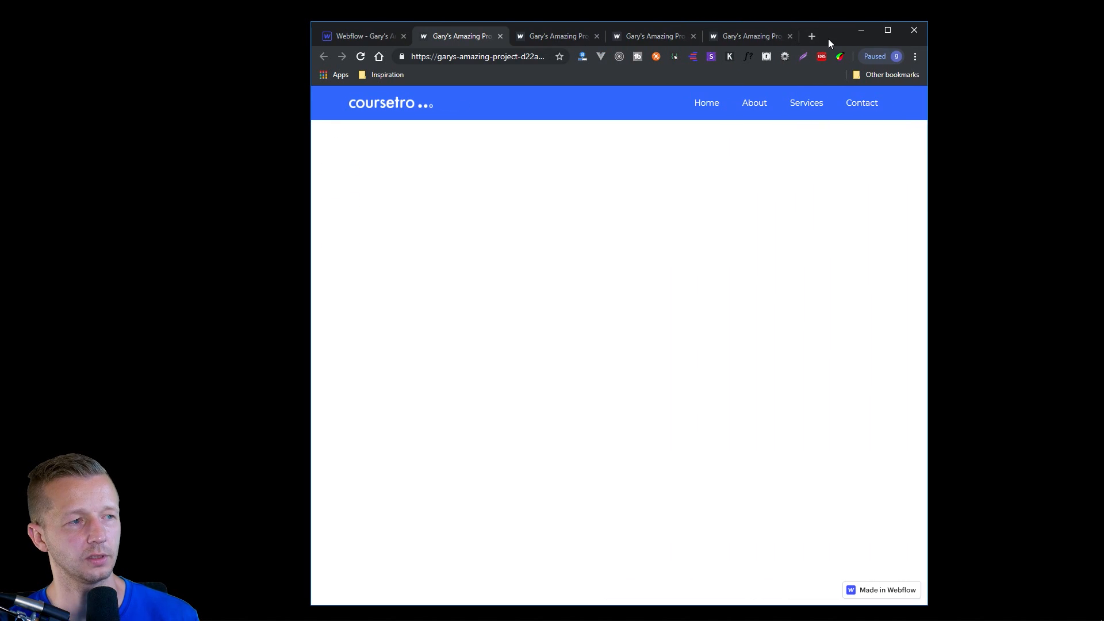
{"action": "double_click", "coordinate": [829, 40]}
Return to the Webflow Designer, switch to the desktop view and add a Section directly below the navbar.
{"action": "left_click", "coordinate": [101, 3]}
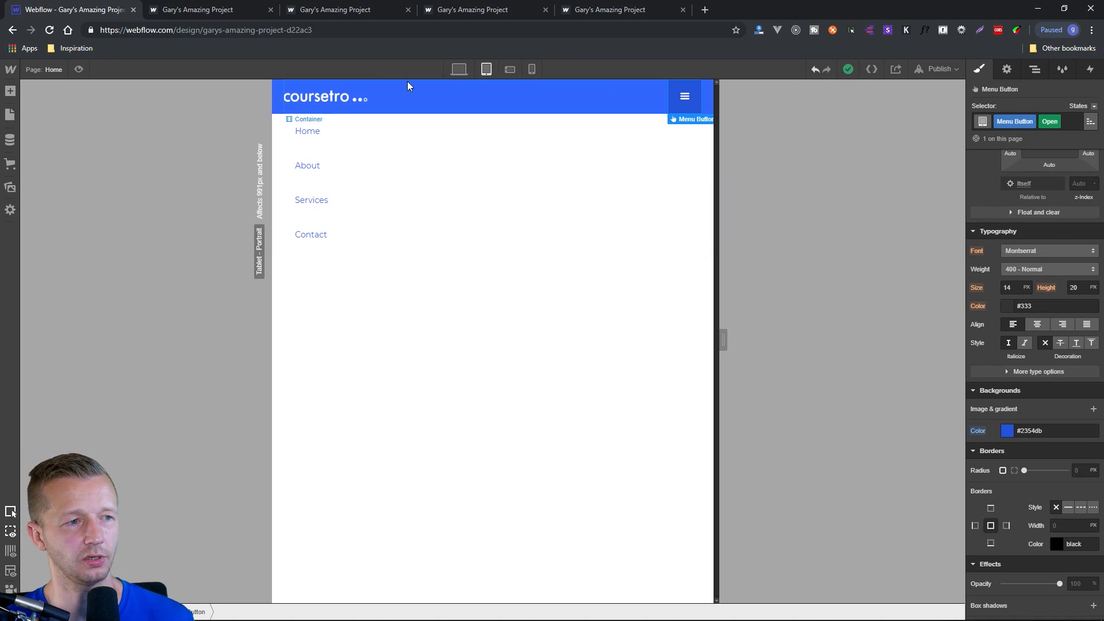
{"action": "left_click", "coordinate": [459, 69]}
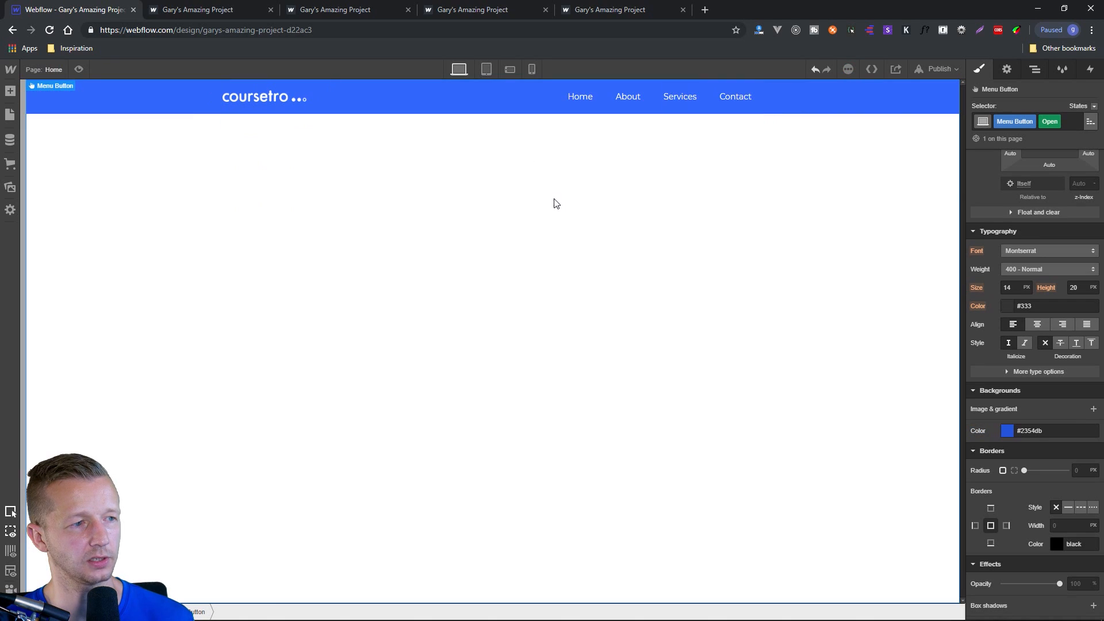
{"action": "left_click", "coordinate": [10, 92]}
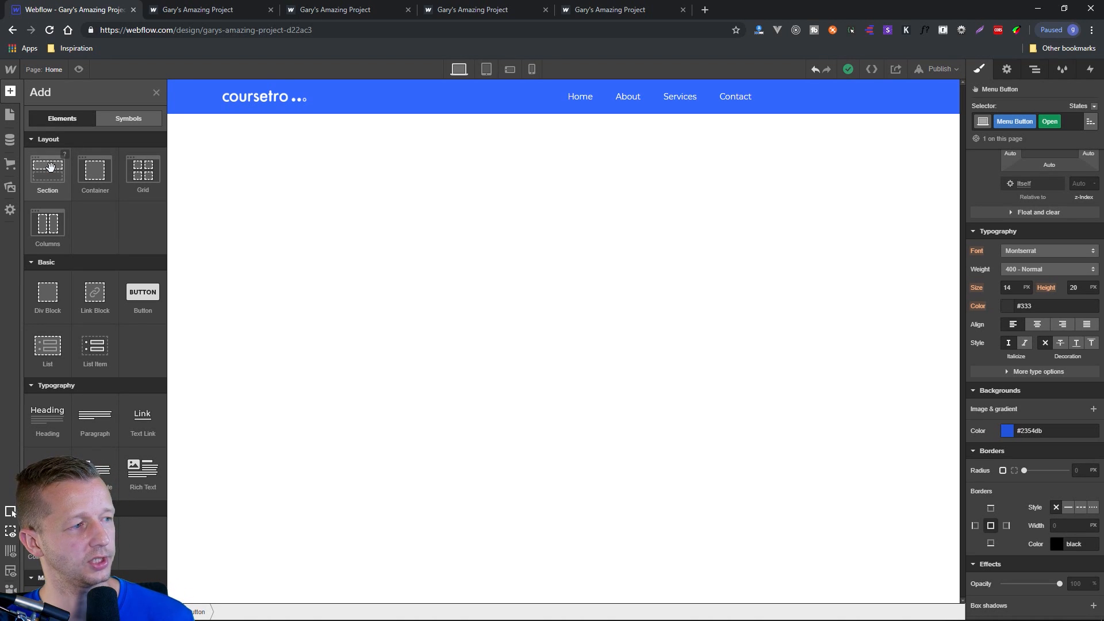
{"action": "left_click_drag", "start_coordinate": [51, 167], "coordinate": [85, 142]}
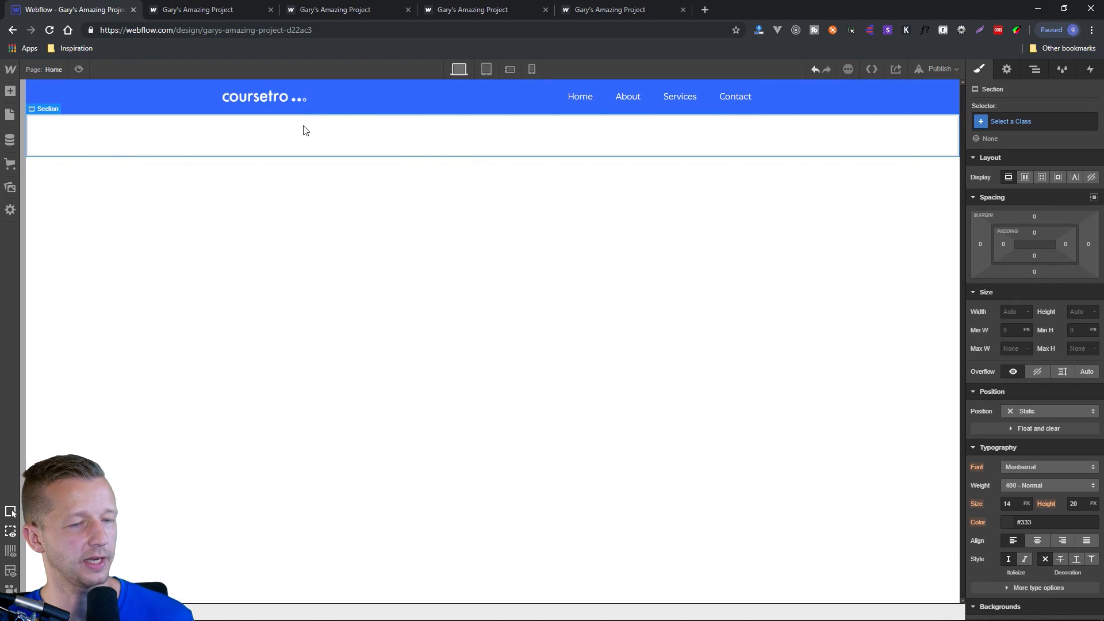
Examine the new section's place in the page hierarchy and view the column guide overlay, switching it off again.
{"action": "left_click", "coordinate": [1035, 69]}
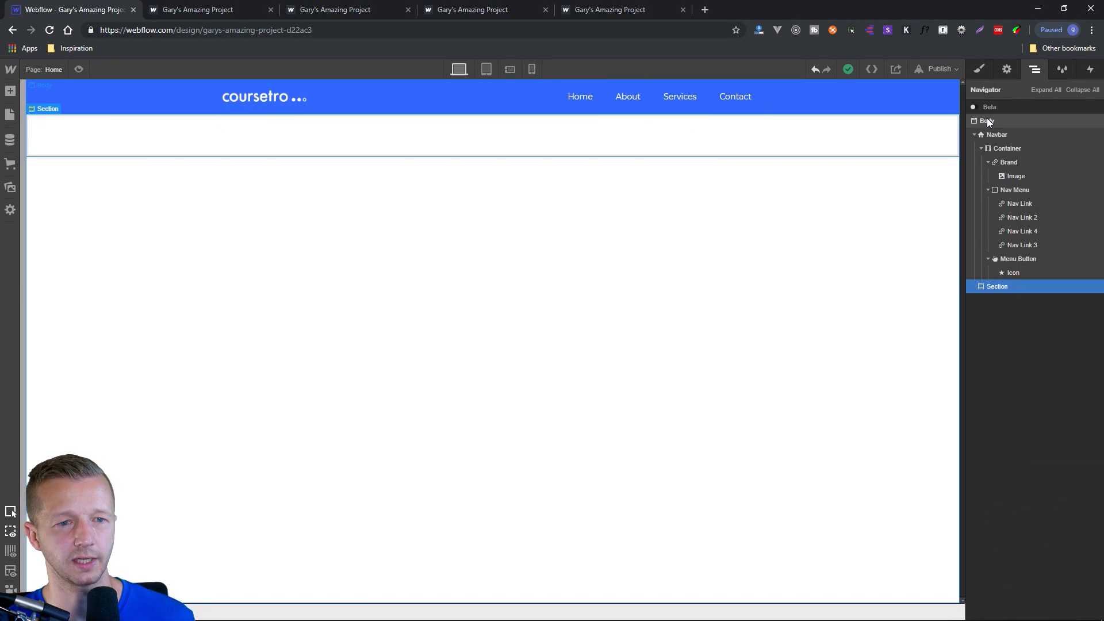
{"action": "left_click", "coordinate": [980, 70]}
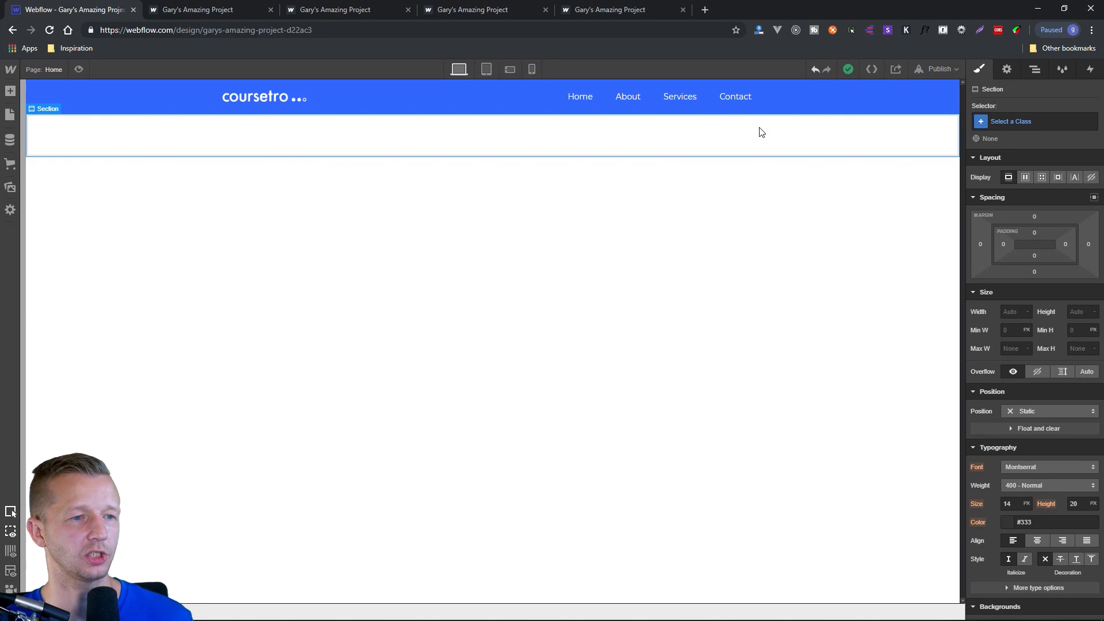
{"action": "left_click", "coordinate": [11, 553]}
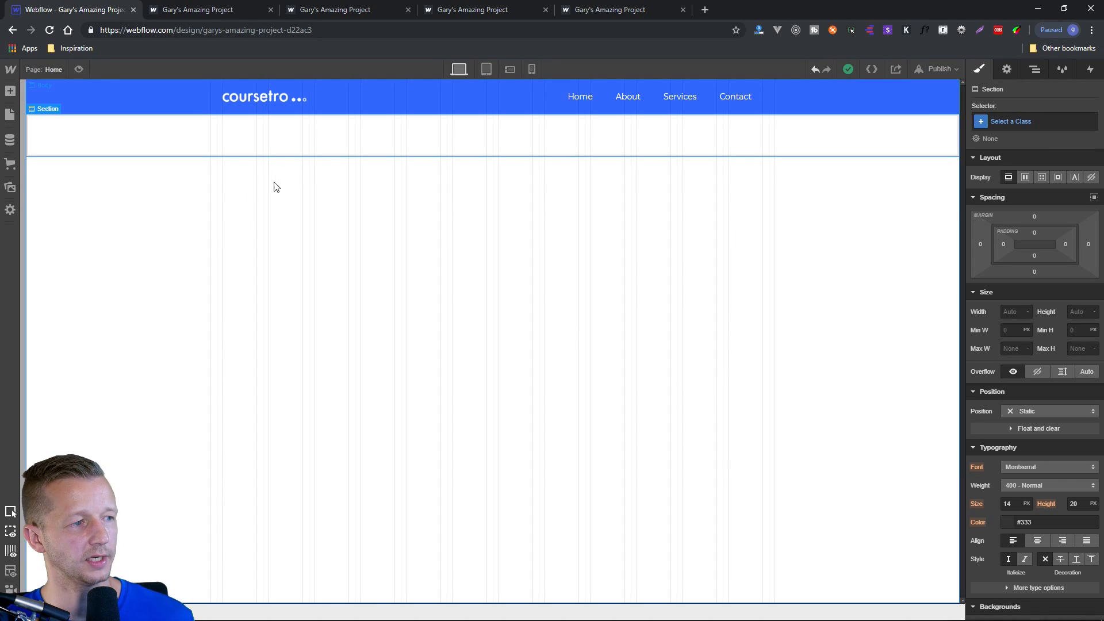
{"action": "left_click", "coordinate": [11, 552]}
{"action": "left_click", "coordinate": [11, 551]}
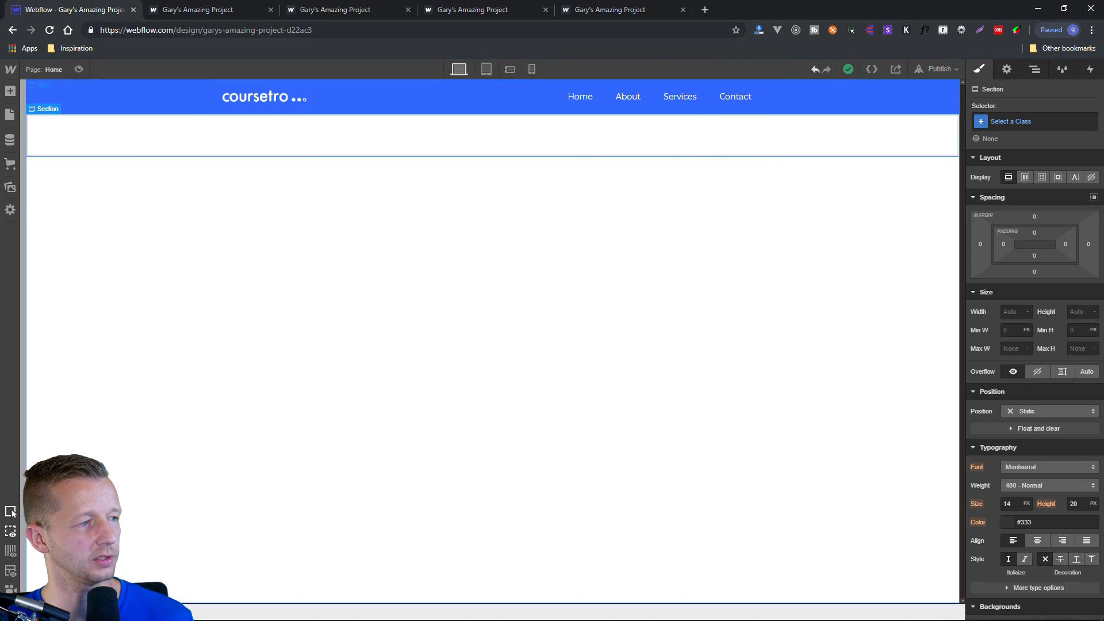
Try placing a heading directly inside the section, and undo the addition.
{"action": "left_click", "coordinate": [11, 91]}
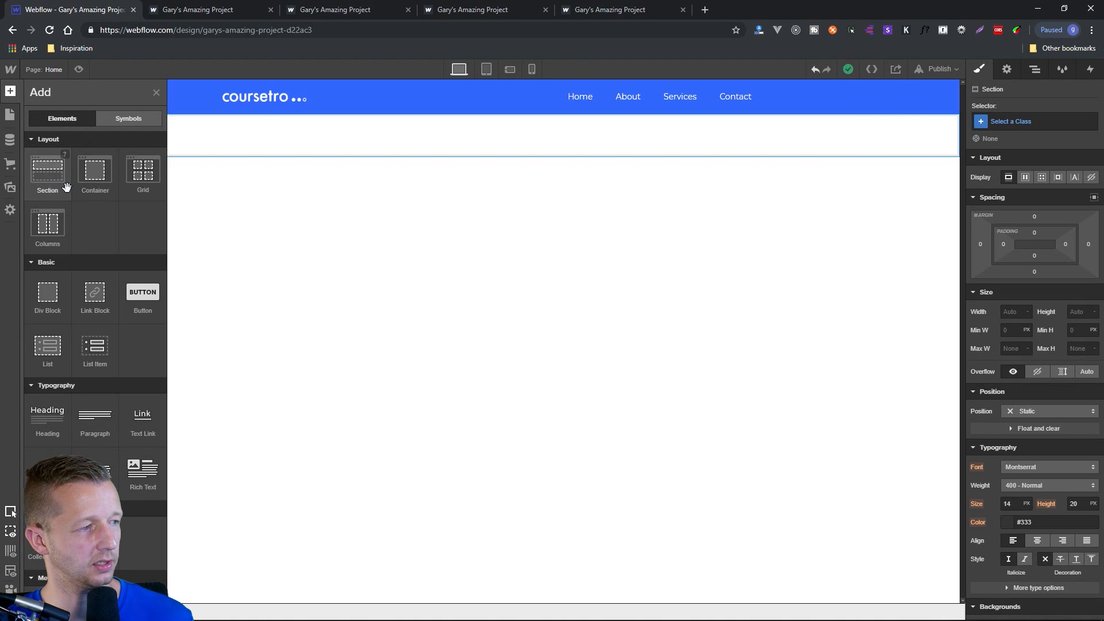
{"action": "left_click_drag", "start_coordinate": [51, 428], "coordinate": [241, 146]}
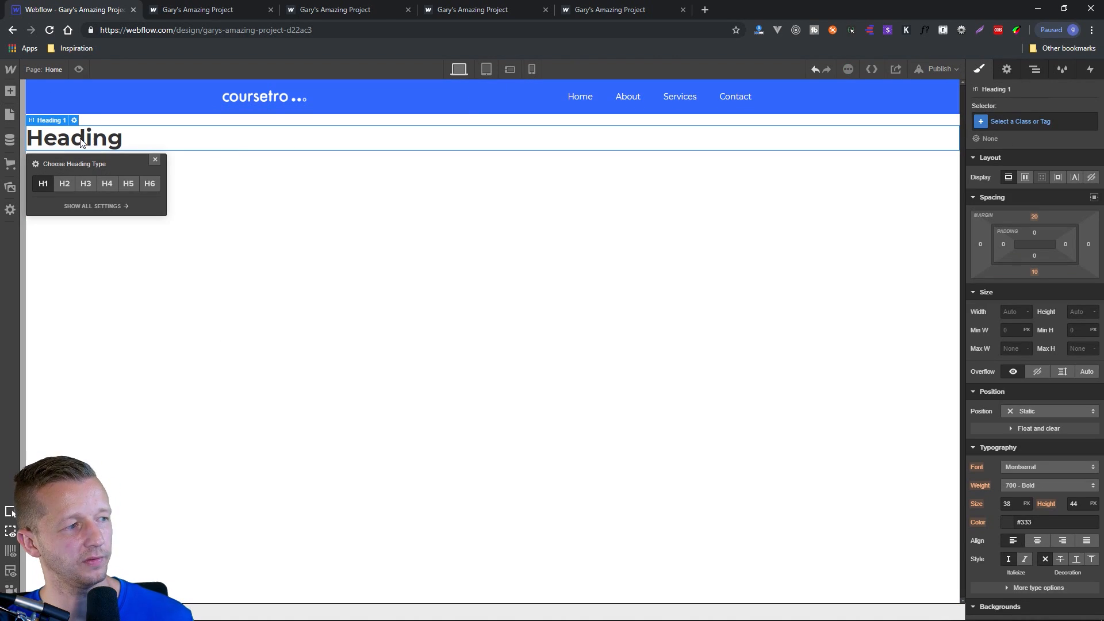
{"action": "key", "text": "ctrl+z"}
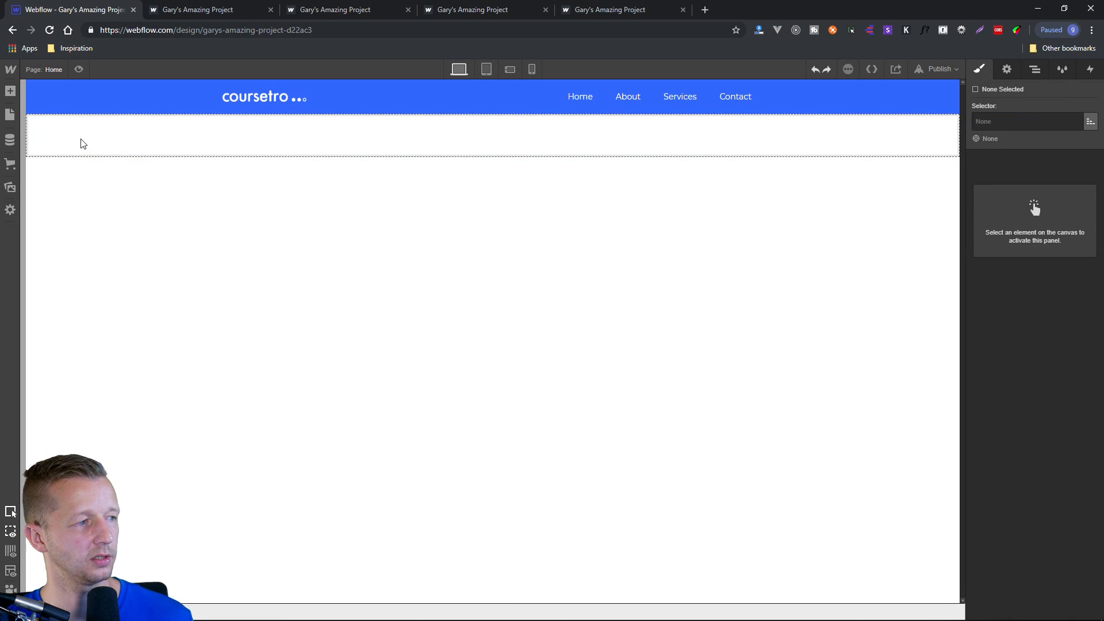
Add a Container inside the section below the navbar.
{"action": "left_click", "coordinate": [11, 92]}
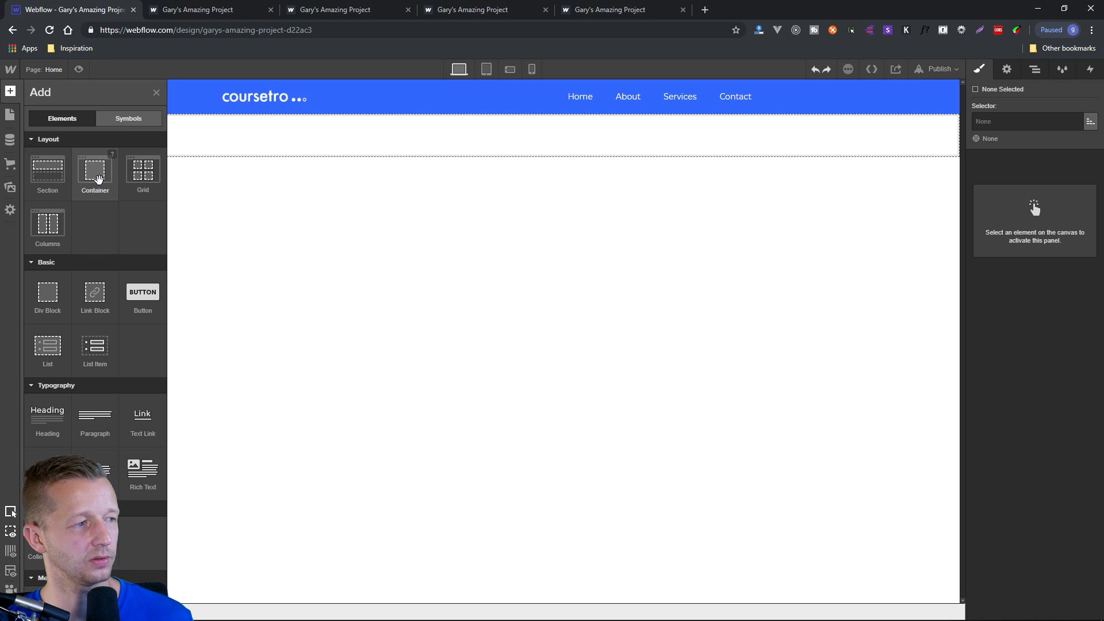
{"action": "left_click_drag", "start_coordinate": [98, 179], "coordinate": [405, 138]}
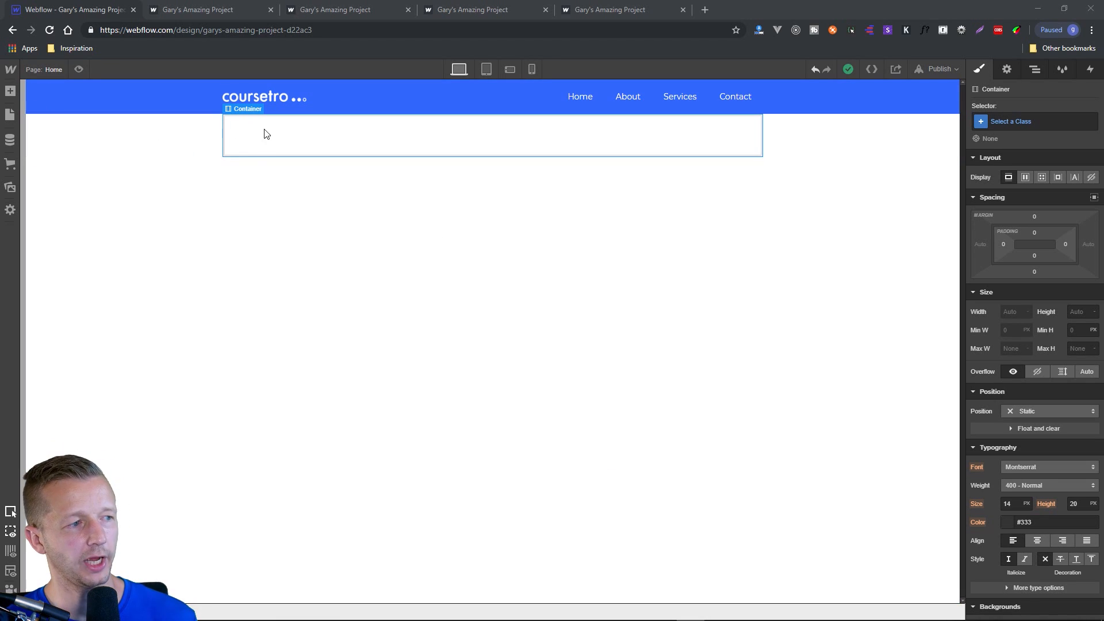
Give the section a background image by uploading brahh.jpg from the assets folder, with its size set to Cover.
{"action": "left_click", "coordinate": [159, 141]}
{"action": "left_click", "coordinate": [159, 140]}
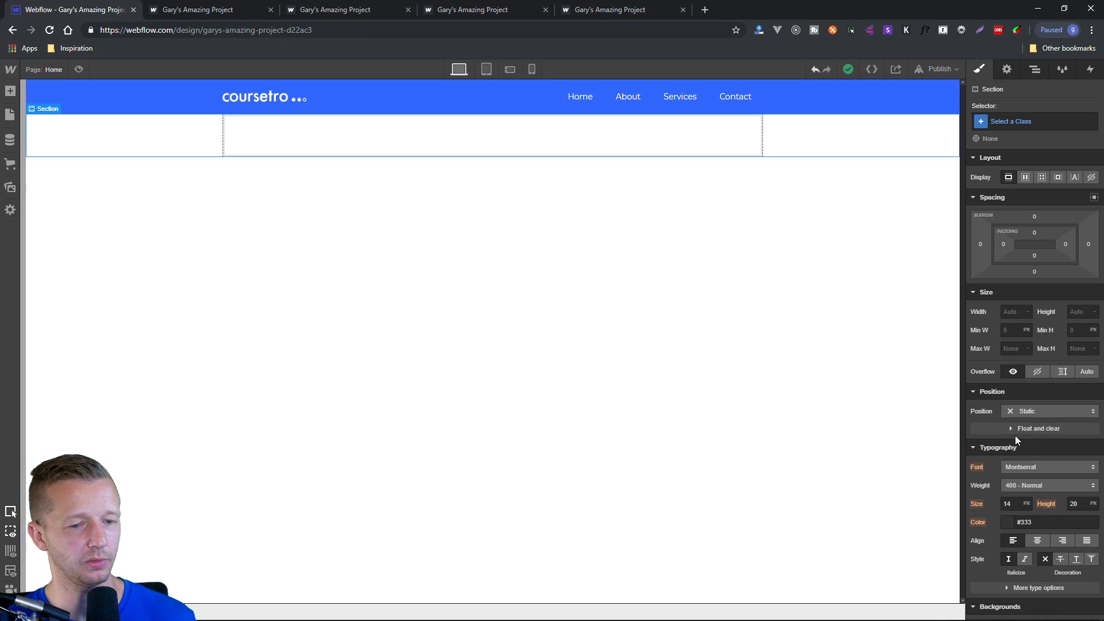
{"action": "scroll", "coordinate": [995, 430], "scroll_direction": "down", "scroll_amount": 5}
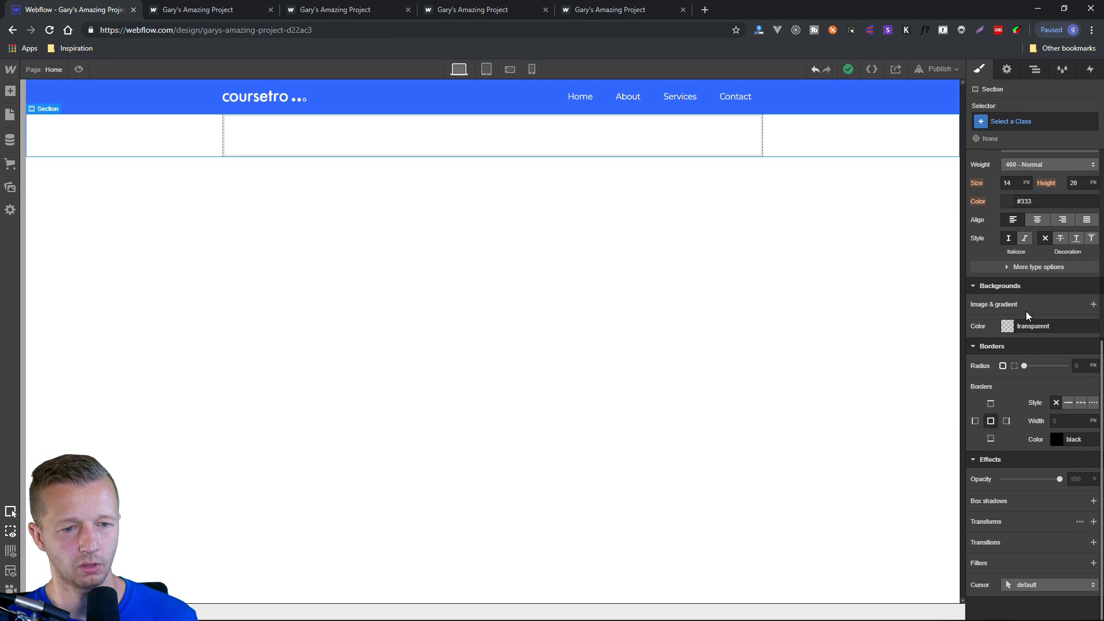
{"action": "left_click", "coordinate": [1094, 305]}
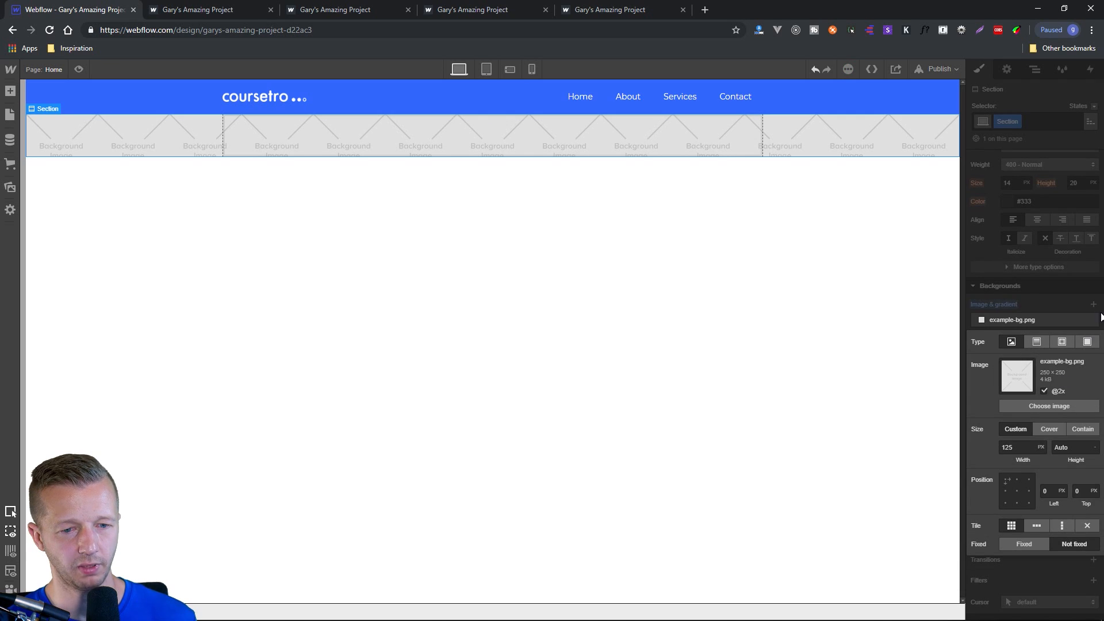
{"action": "left_click", "coordinate": [1043, 405]}
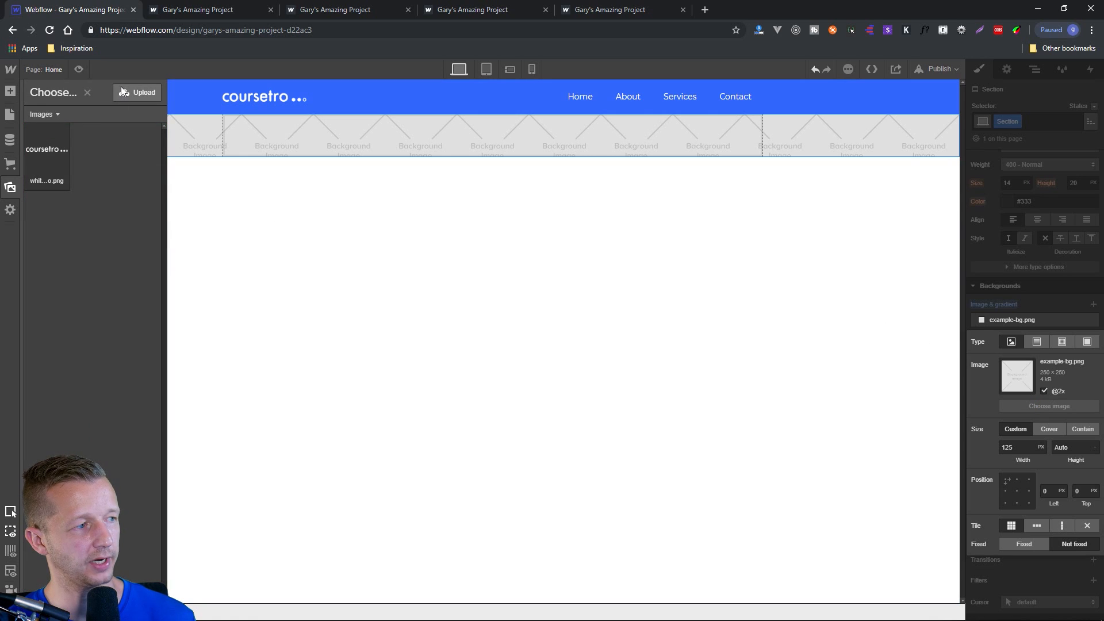
{"action": "left_click", "coordinate": [128, 92]}
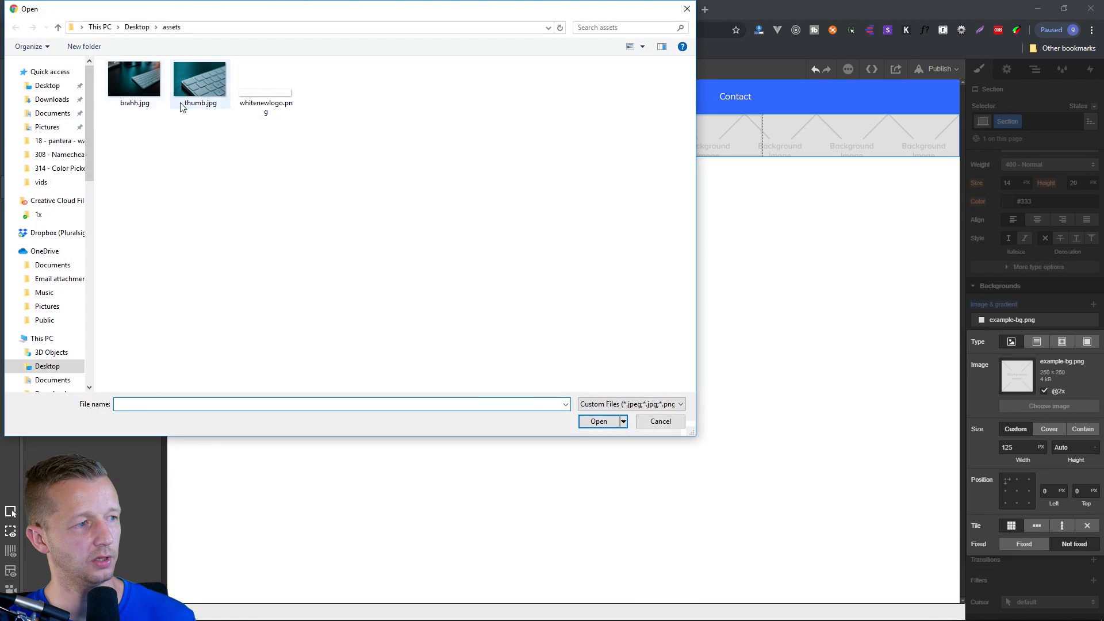
{"action": "double_click", "coordinate": [143, 91]}
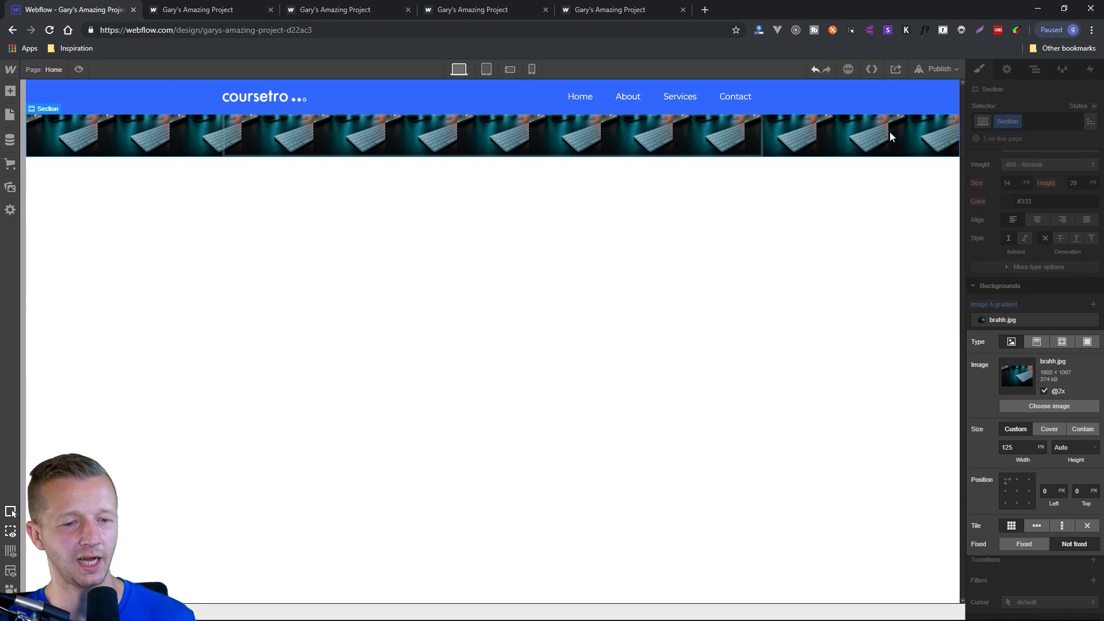
{"action": "left_click", "coordinate": [1051, 430]}
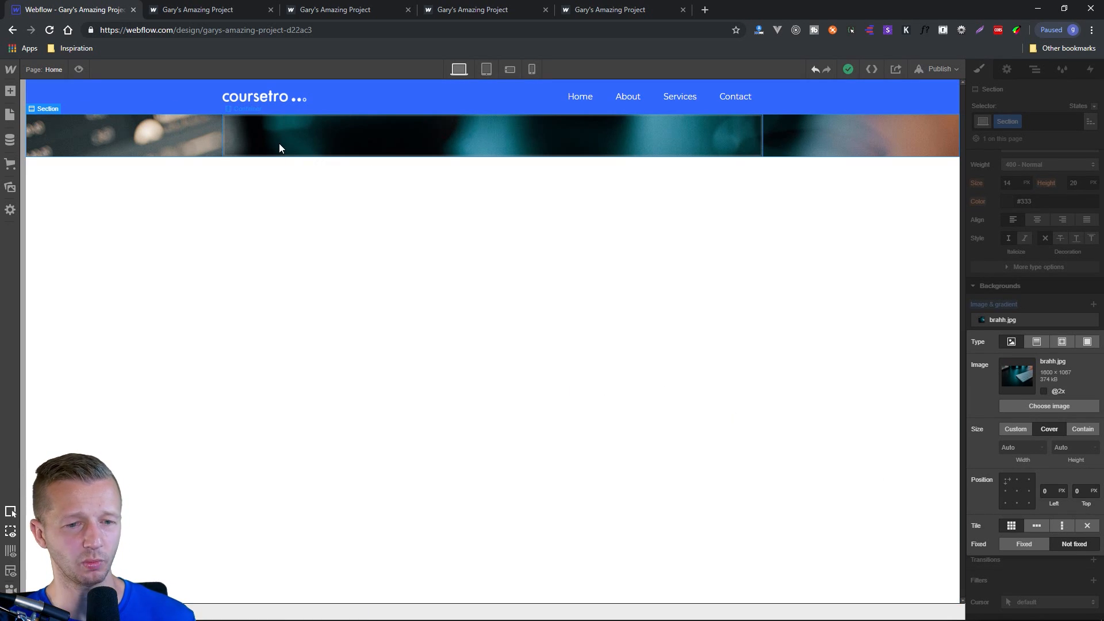
Add an H1 heading inside the section's container and set its text colour to white.
{"action": "left_click", "coordinate": [254, 145]}
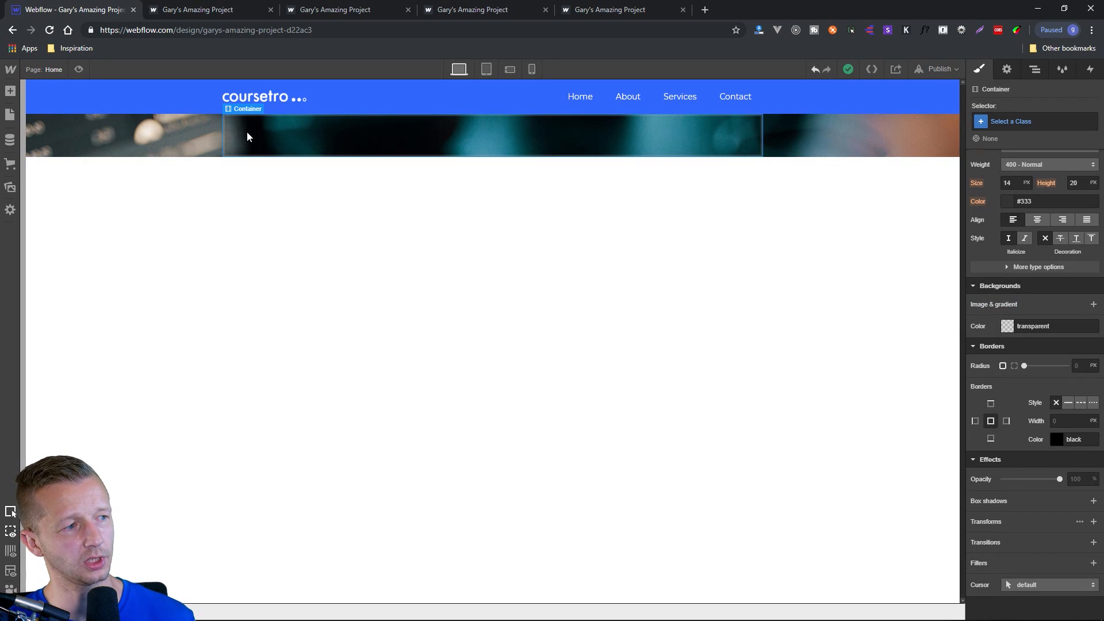
{"action": "left_click", "coordinate": [10, 91]}
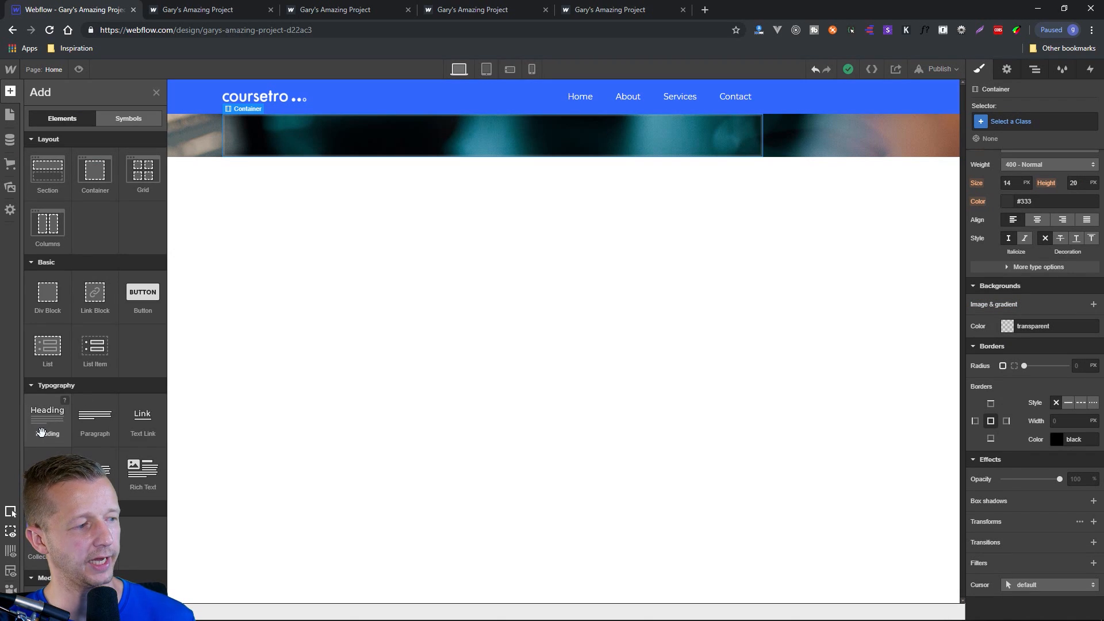
{"action": "left_click_drag", "start_coordinate": [161, 379], "coordinate": [288, 143]}
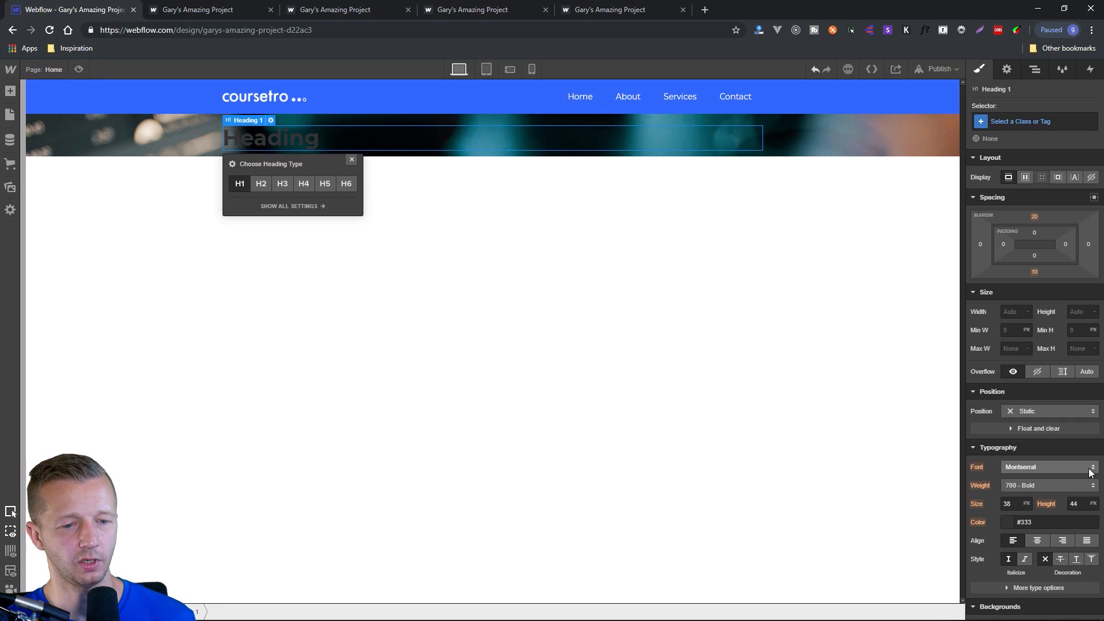
{"action": "scroll", "coordinate": [993, 517], "scroll_direction": "down", "scroll_amount": 1}
{"action": "left_click", "coordinate": [1008, 465]}
{"action": "left_click_drag", "start_coordinate": [1004, 463], "coordinate": [962, 434]}
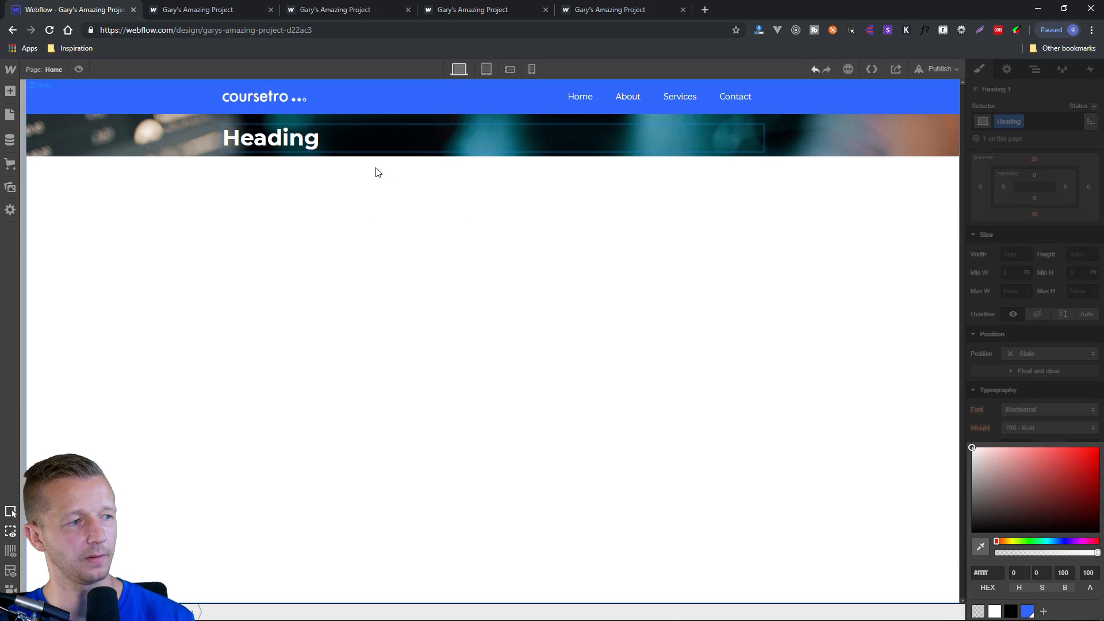
Change the heading text to "Design like a pro" and select the section that surrounds it.
{"action": "double_click", "coordinate": [294, 138]}
{"action": "double_click", "coordinate": [294, 139]}
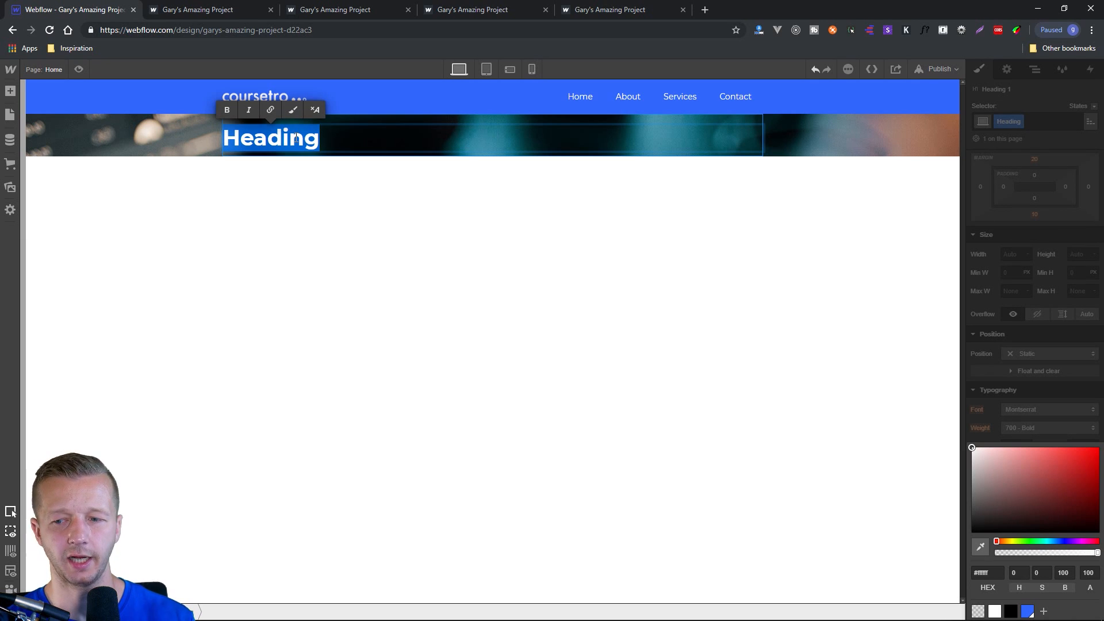
{"action": "type", "text": "Design like a pro"}
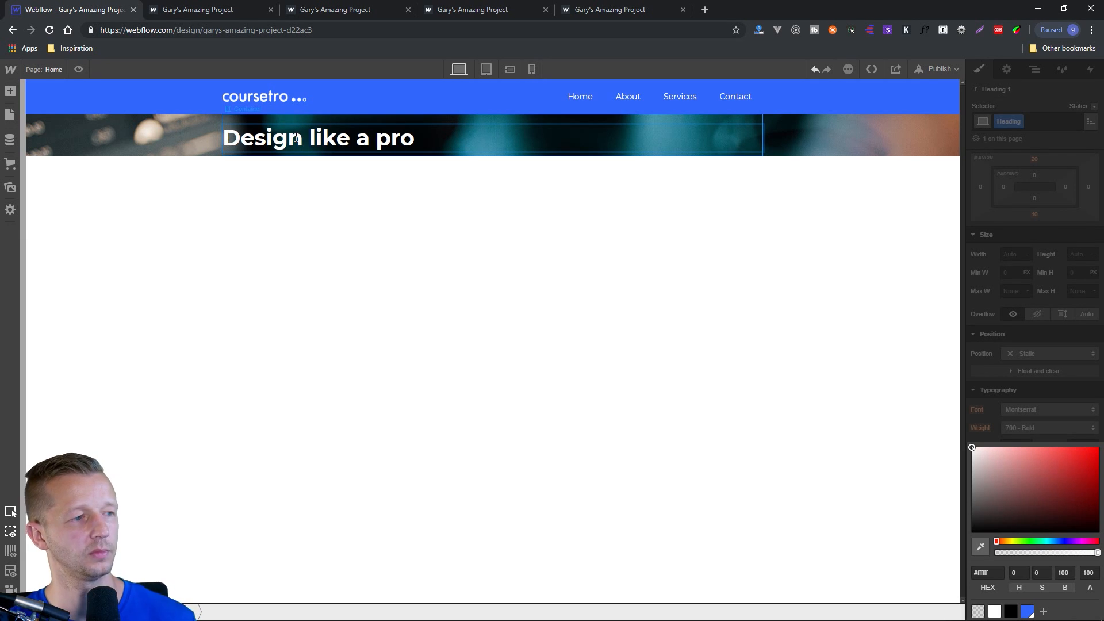
{"action": "key", "text": "Escape"}
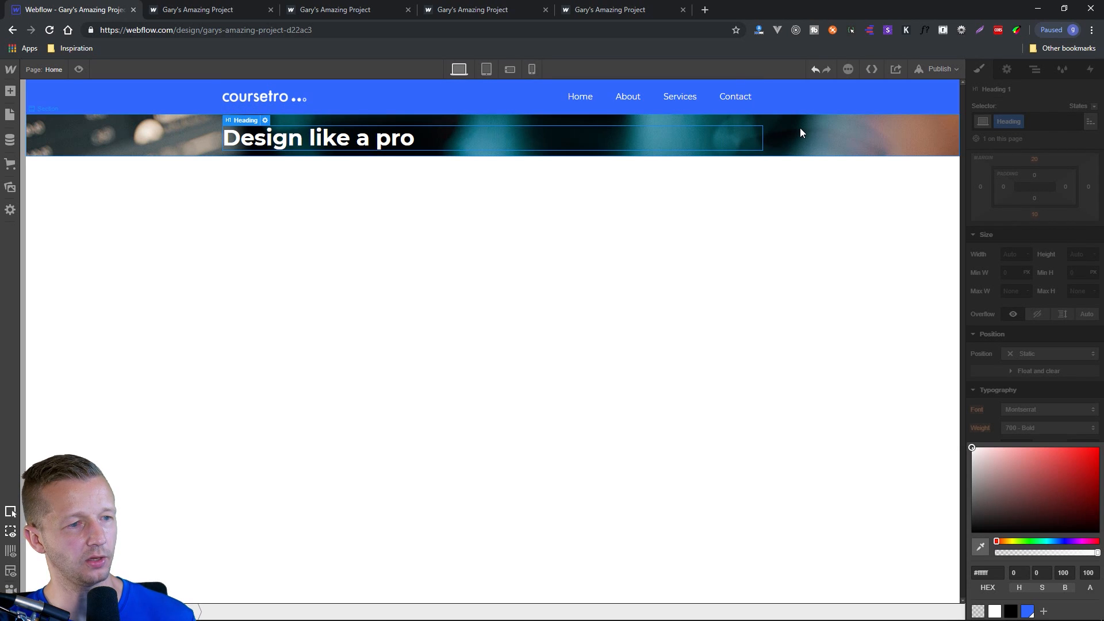
{"action": "left_click", "coordinate": [832, 144]}
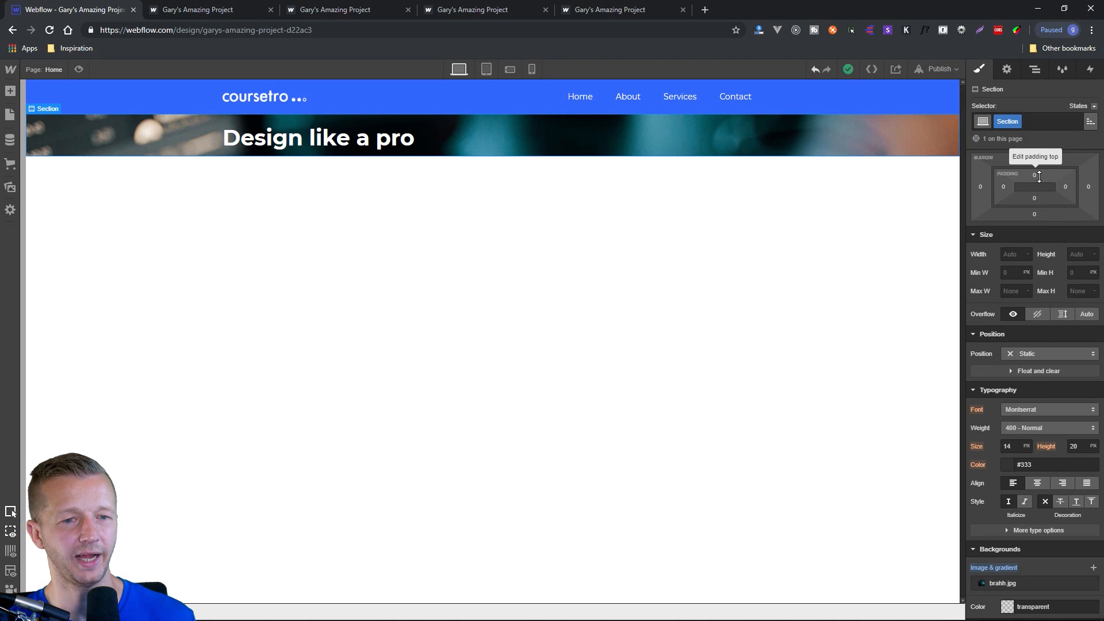
Give the hero section equal top and bottom padding, and add a Text Block beneath its heading.
{"action": "mouse_move", "coordinate": [1039, 177]}
{"action": "left_mouse_down"}
{"action": "mouse_move", "coordinate": [1041, 166]}
{"action": "mouse_move", "coordinate": [1040, 297]}
{"action": "mouse_move", "coordinate": [1042, 173]}
{"action": "mouse_move", "coordinate": [1044, 259]}
{"action": "mouse_move", "coordinate": [1041, 205]}
{"action": "left_mouse_up"}
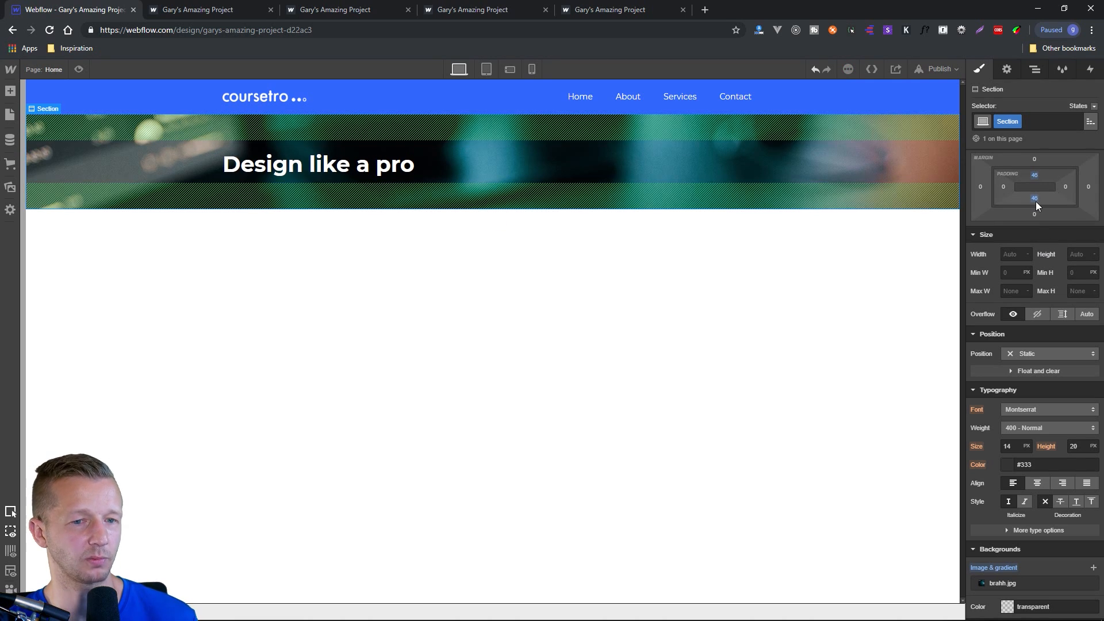
{"action": "left_click", "coordinate": [321, 169]}
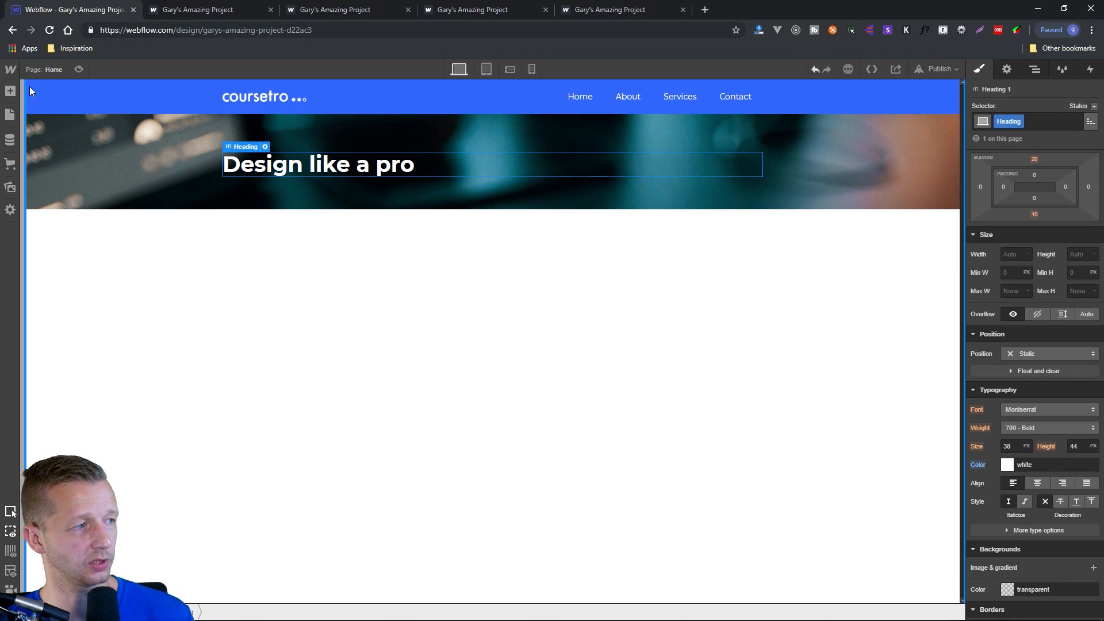
{"action": "left_click", "coordinate": [9, 91]}
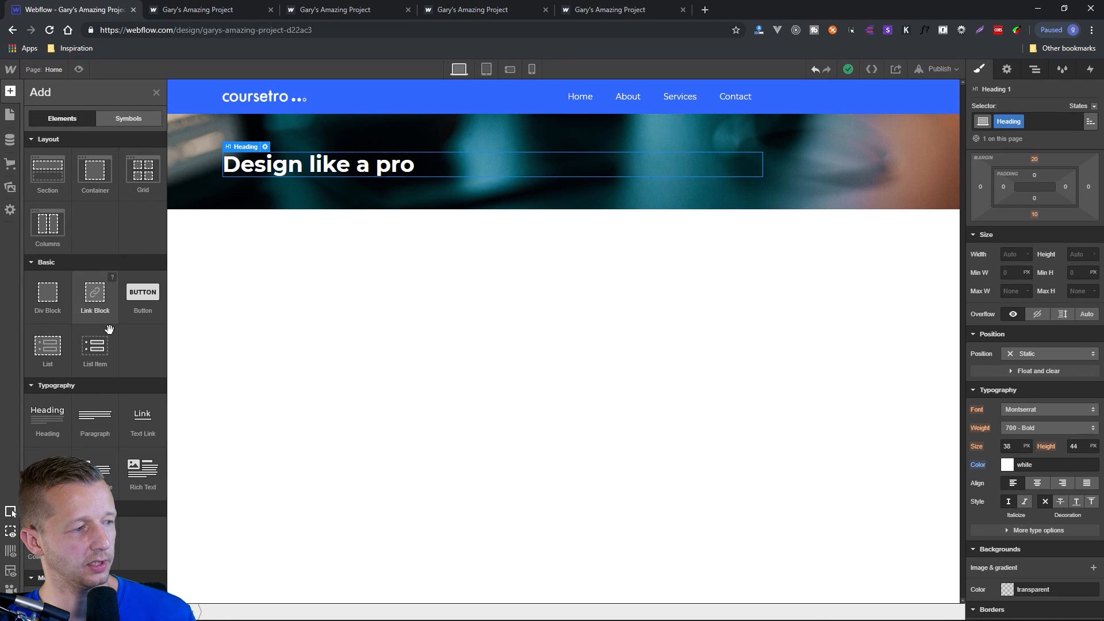
{"action": "scroll", "coordinate": [49, 418], "scroll_direction": "down", "scroll_amount": 1}
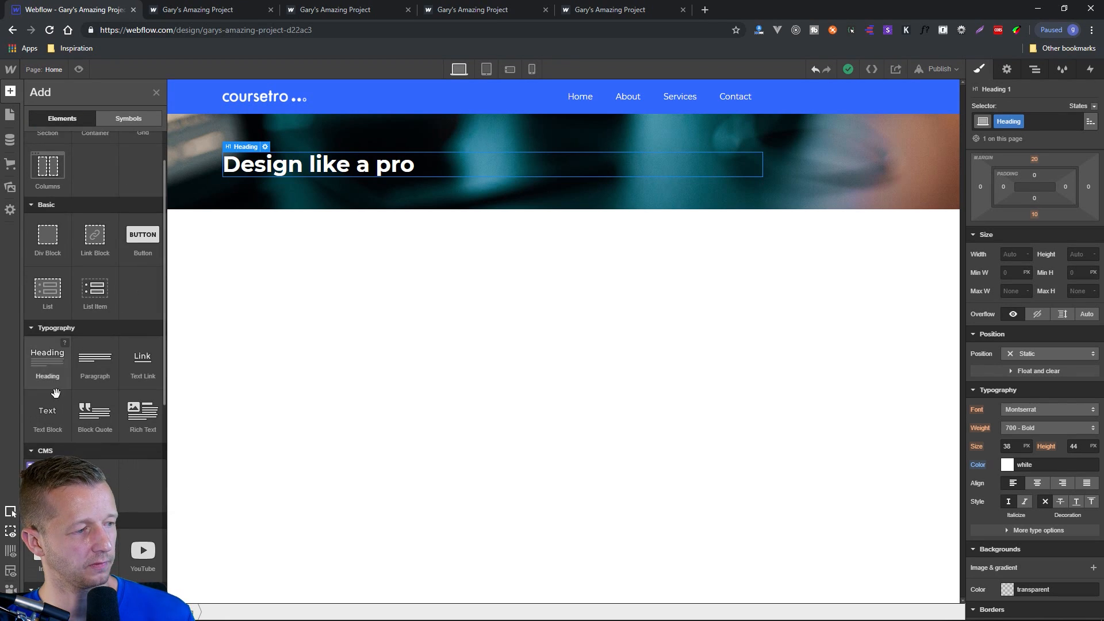
{"action": "left_click", "coordinate": [48, 418]}
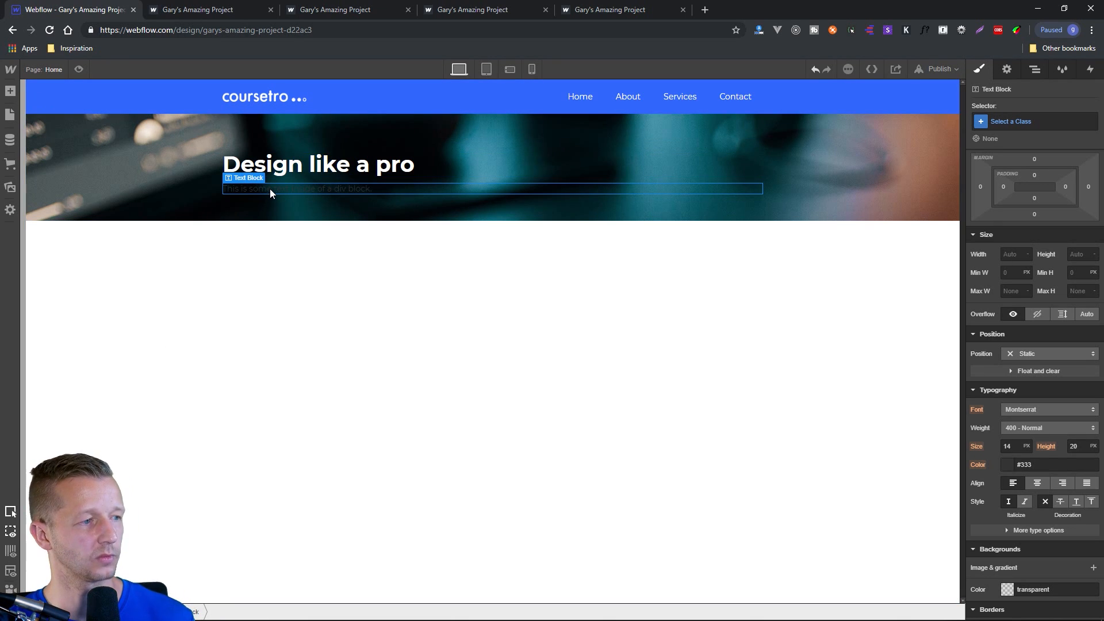
Set the text colour of the new Text Block under the heading to white.
{"action": "left_click", "coordinate": [1010, 465]}
{"action": "left_click_drag", "start_coordinate": [973, 458], "coordinate": [962, 443]}
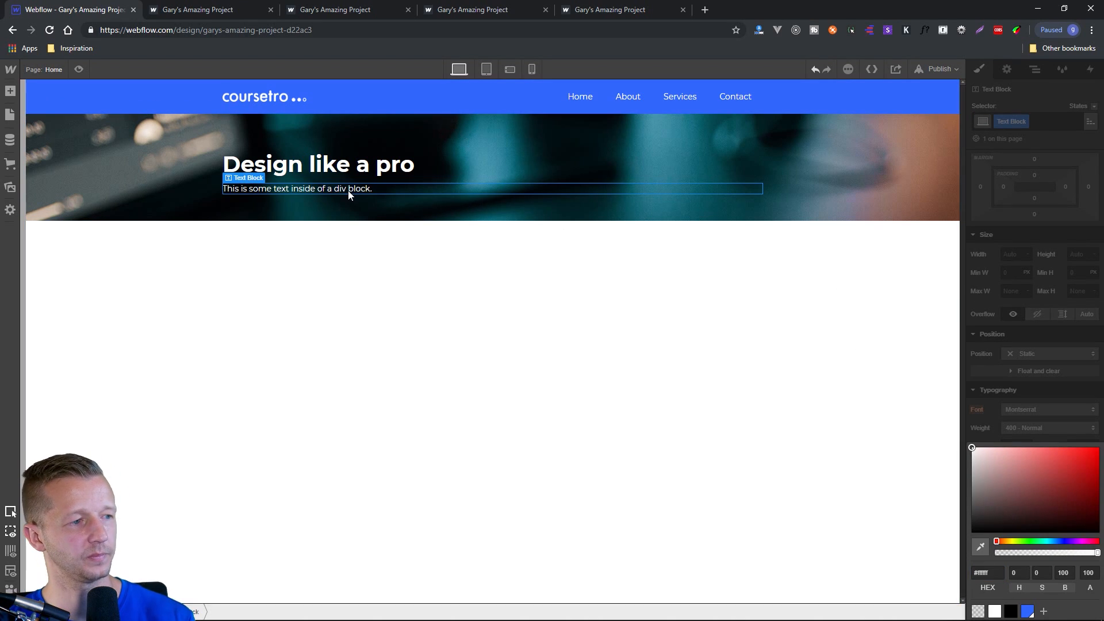
{"action": "left_click", "coordinate": [292, 188]}
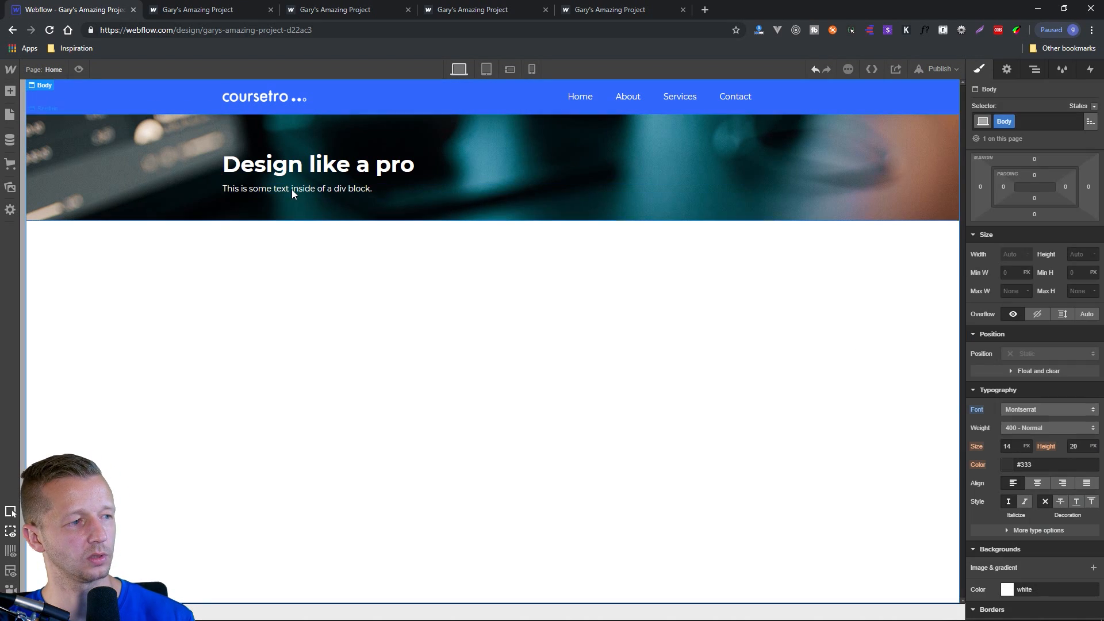
Replace the Text Block's placeholder text with "When you learn with DesignCourse, you become a damned good designer.".
{"action": "double_click", "coordinate": [322, 188]}
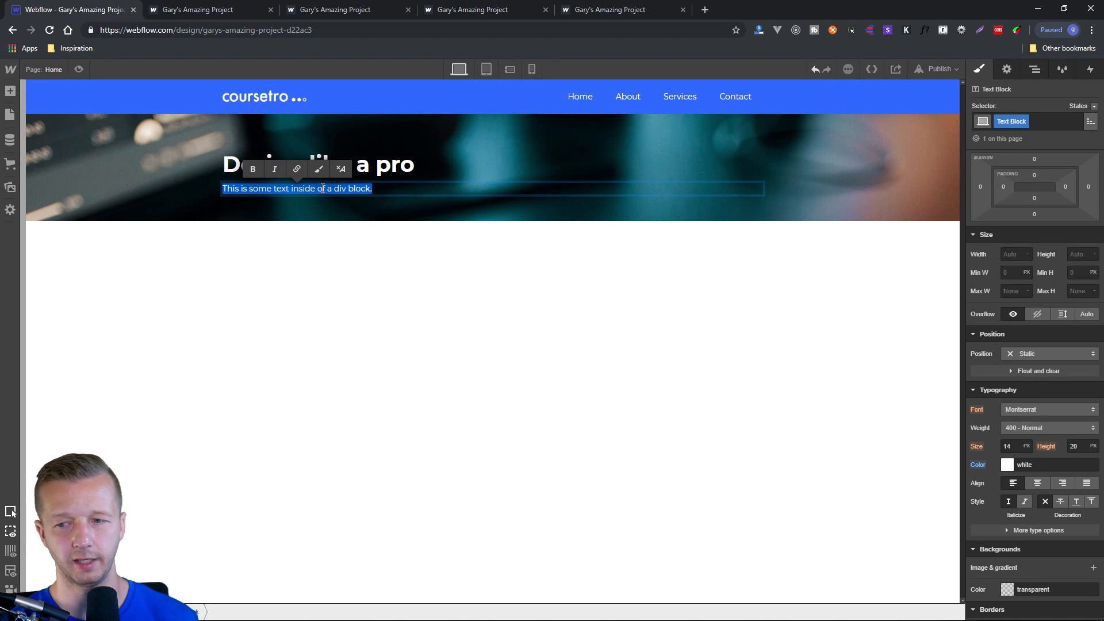
{"action": "type", "text": "When you learn with"}
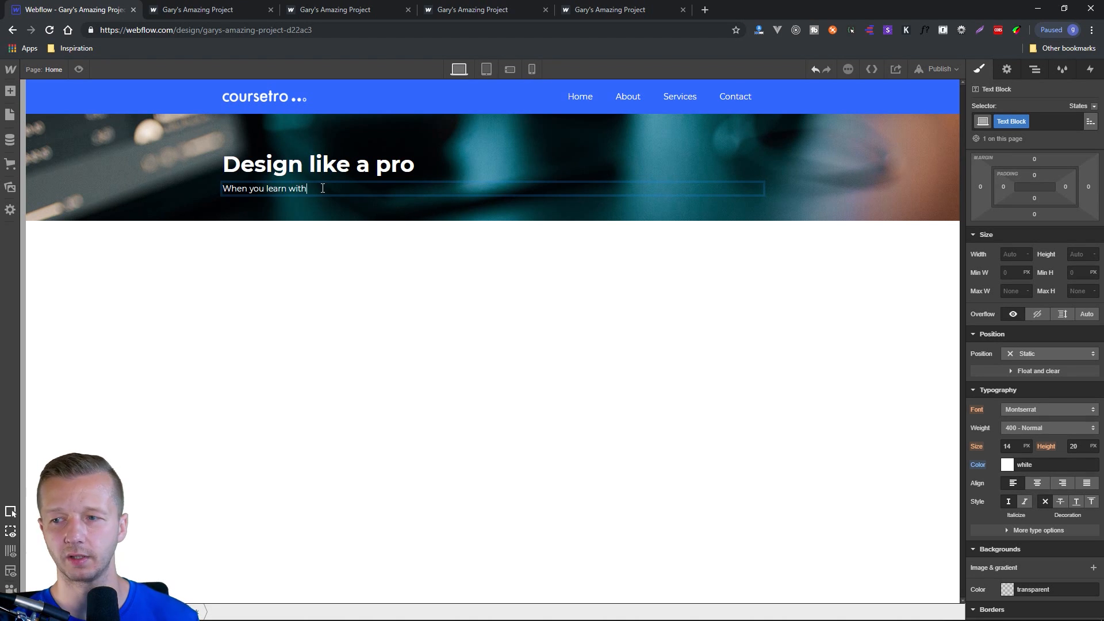
{"action": "type", "text": " DesignCourse, you be"}
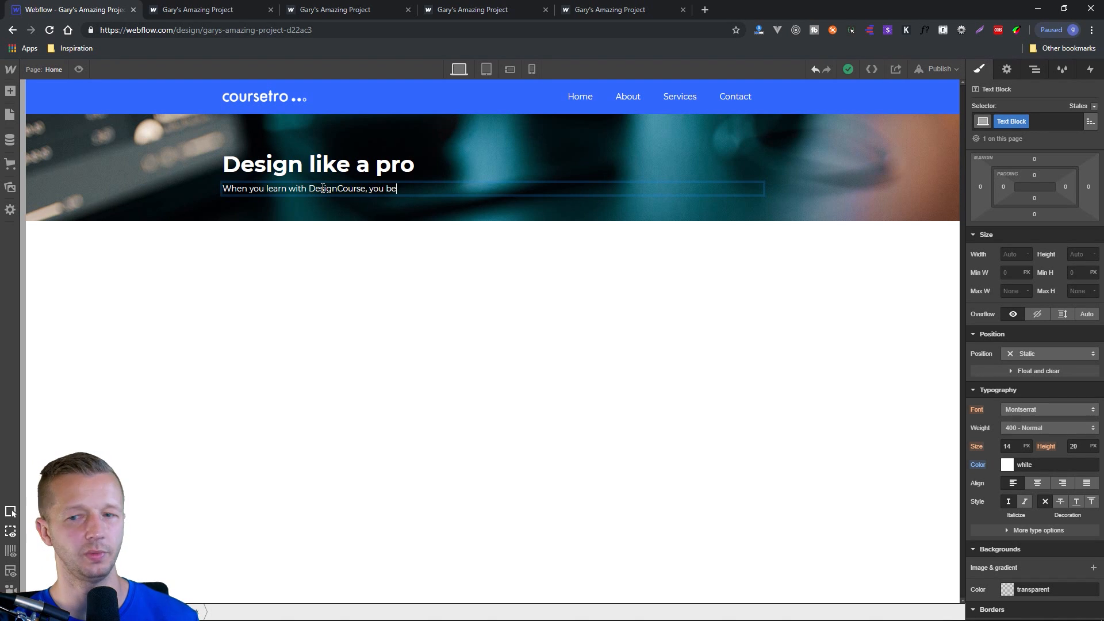
{"action": "type", "text": "come a damned good designer."}
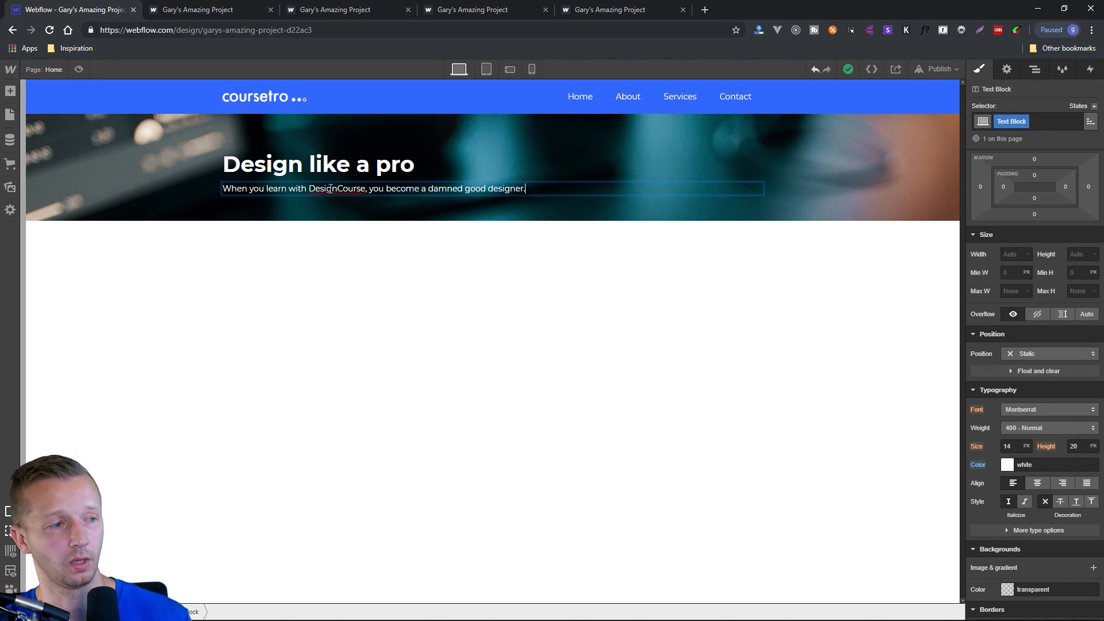
{"action": "key", "text": "Escape"}
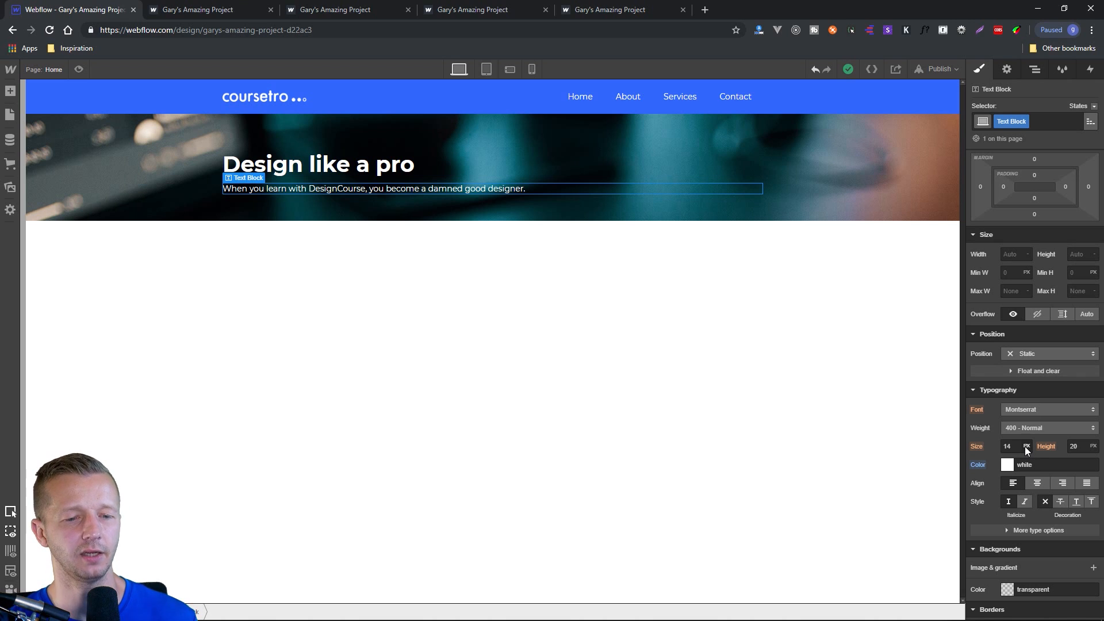
Change the Text Block's font size unit to EM and set the size to 1.3.
{"action": "left_click", "coordinate": [1025, 447]}
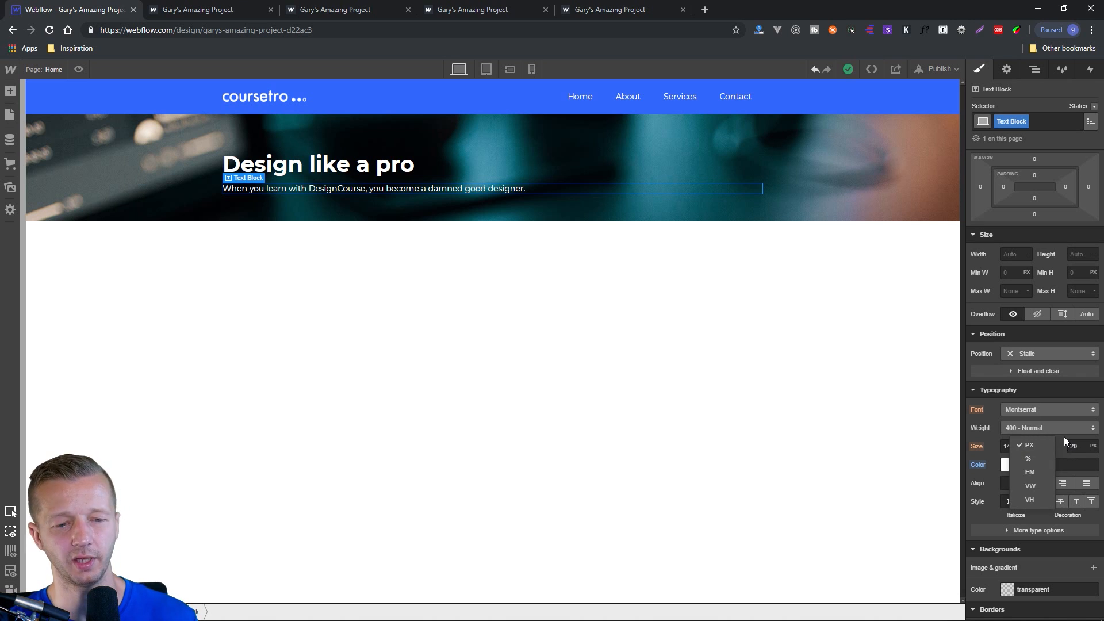
{"action": "left_click", "coordinate": [1030, 446]}
{"action": "left_click", "coordinate": [1027, 447]}
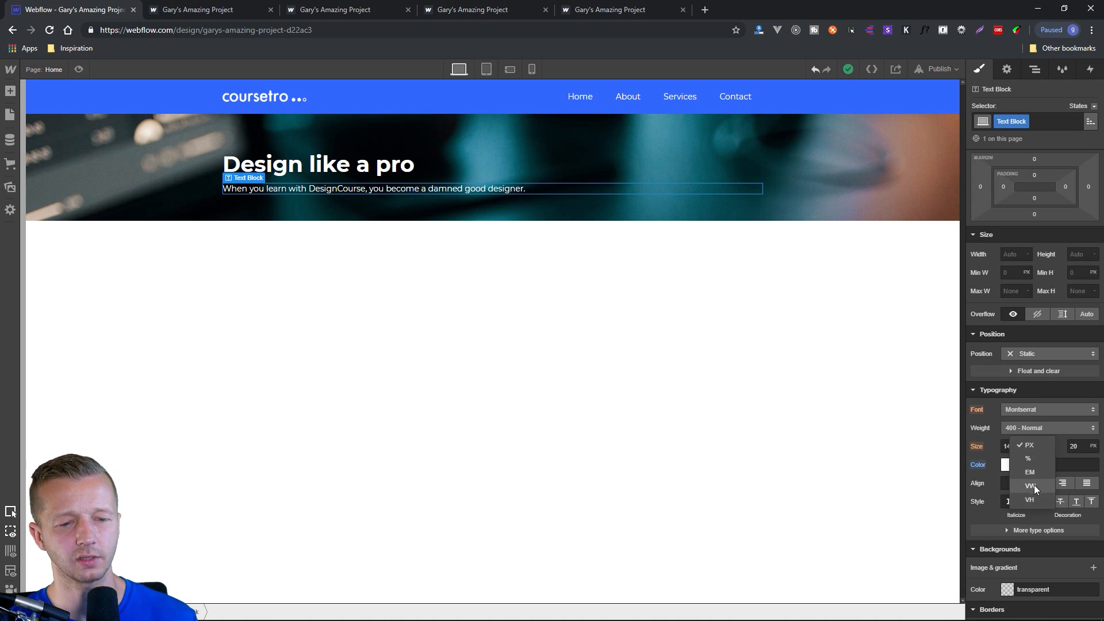
{"action": "left_click", "coordinate": [1031, 473]}
{"action": "left_click", "coordinate": [1014, 450]}
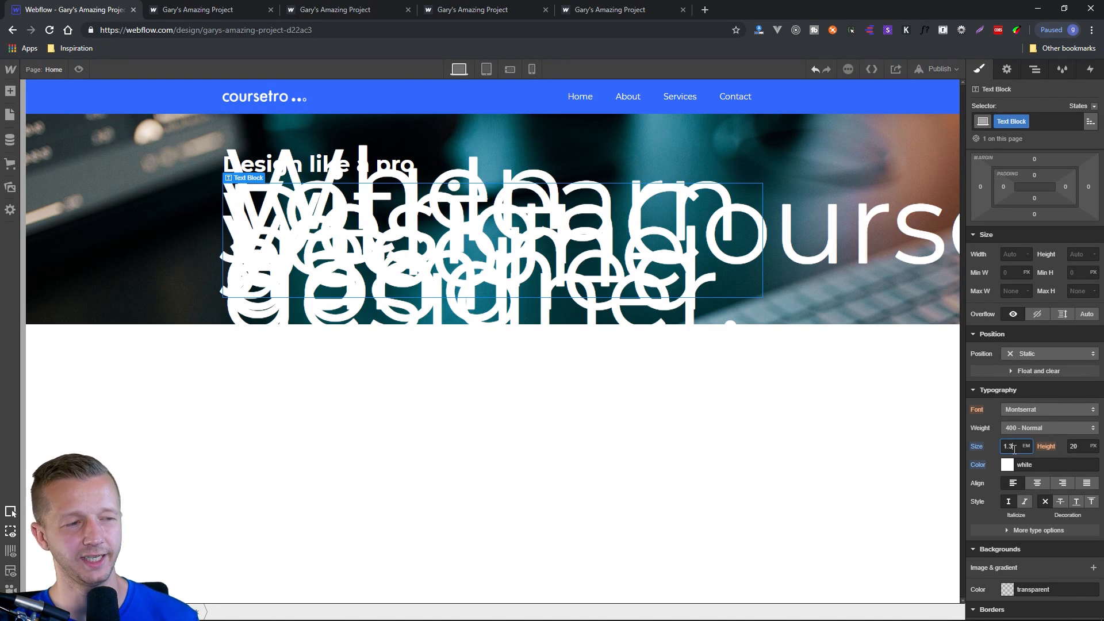
{"action": "type", "text": "1.3"}
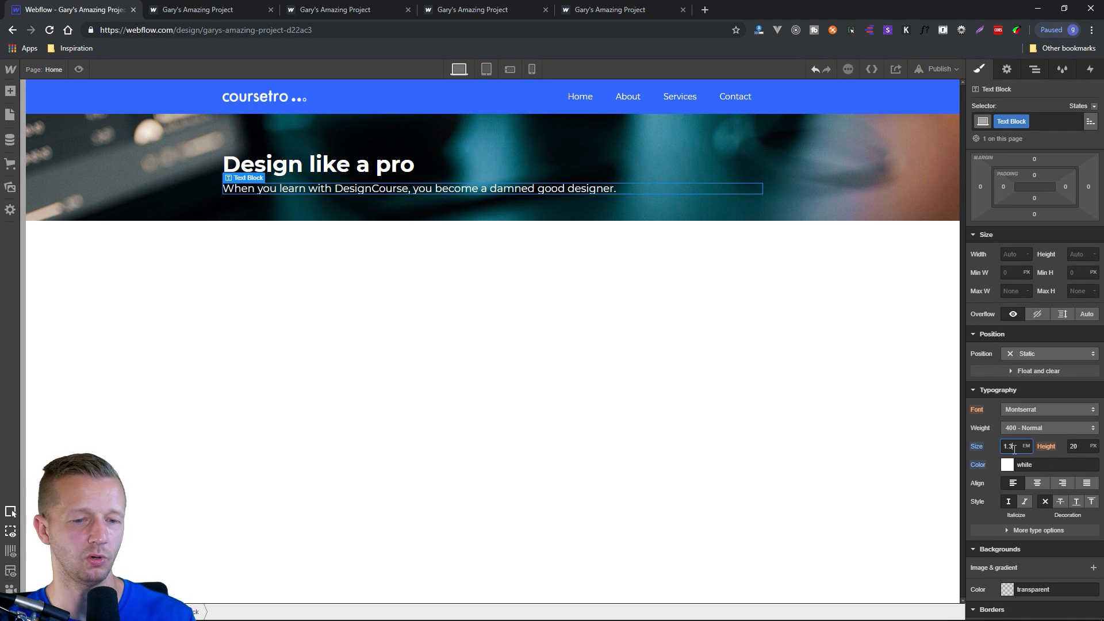
{"action": "left_click", "coordinate": [676, 320]}
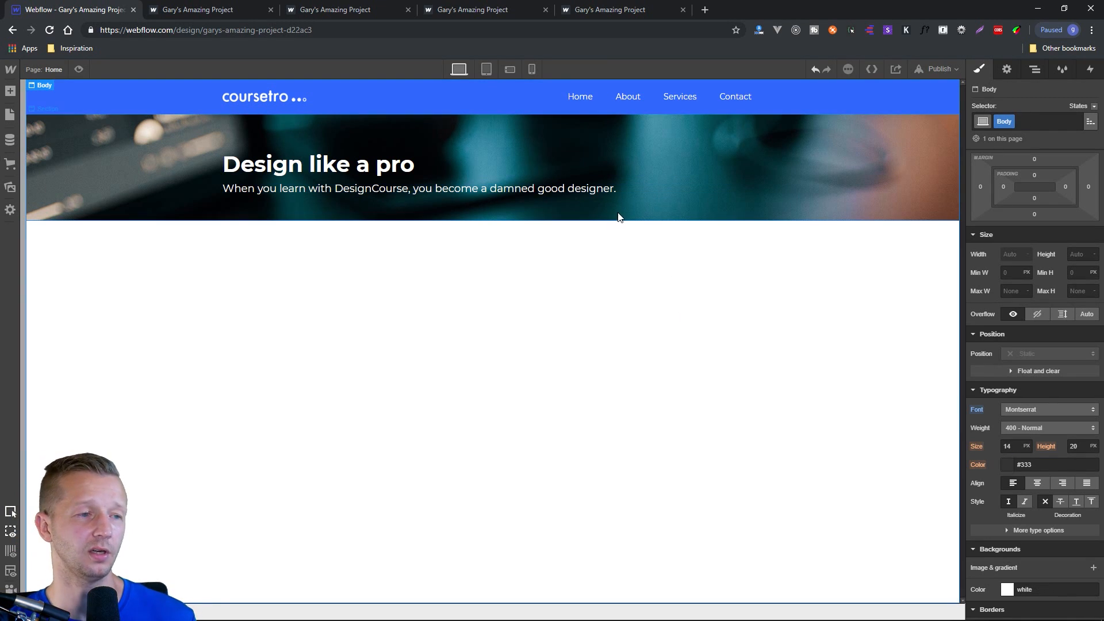
Set the top margin of the "Design like a pro" heading to 0.
{"action": "left_click", "coordinate": [346, 167]}
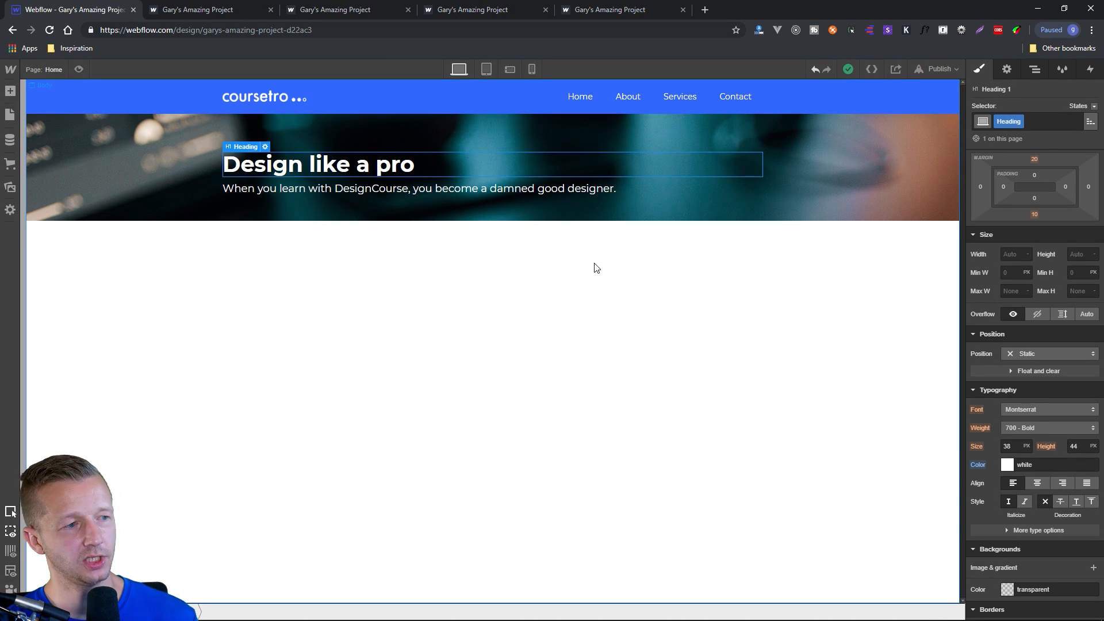
{"action": "left_click", "coordinate": [313, 227]}
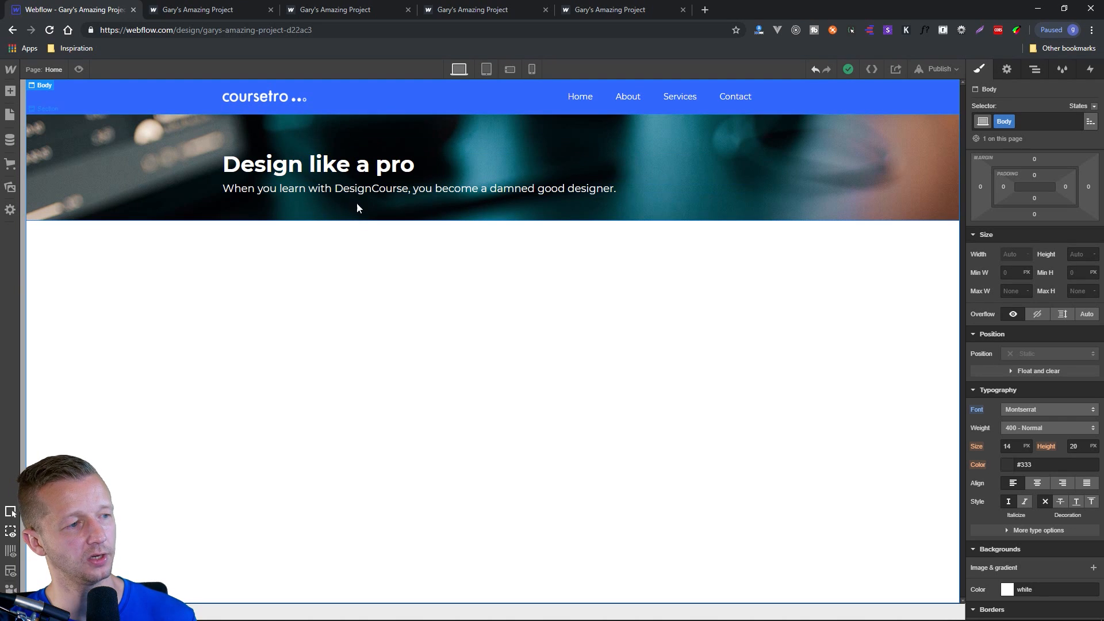
{"action": "left_click", "coordinate": [353, 168]}
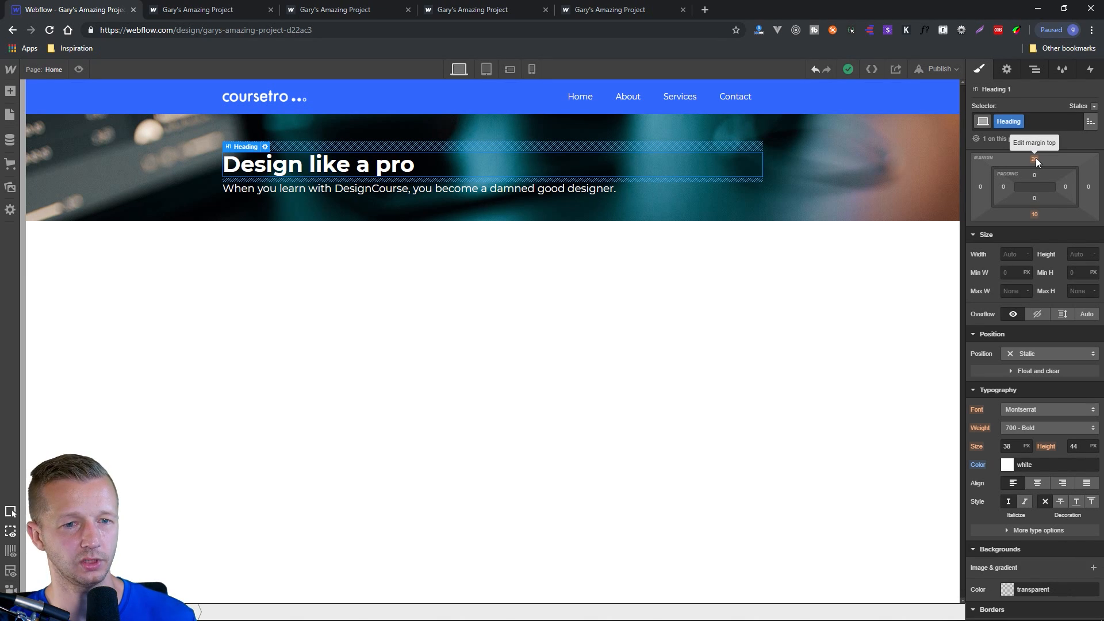
{"action": "left_click_drag", "start_coordinate": [1037, 159], "coordinate": [1038, 192]}
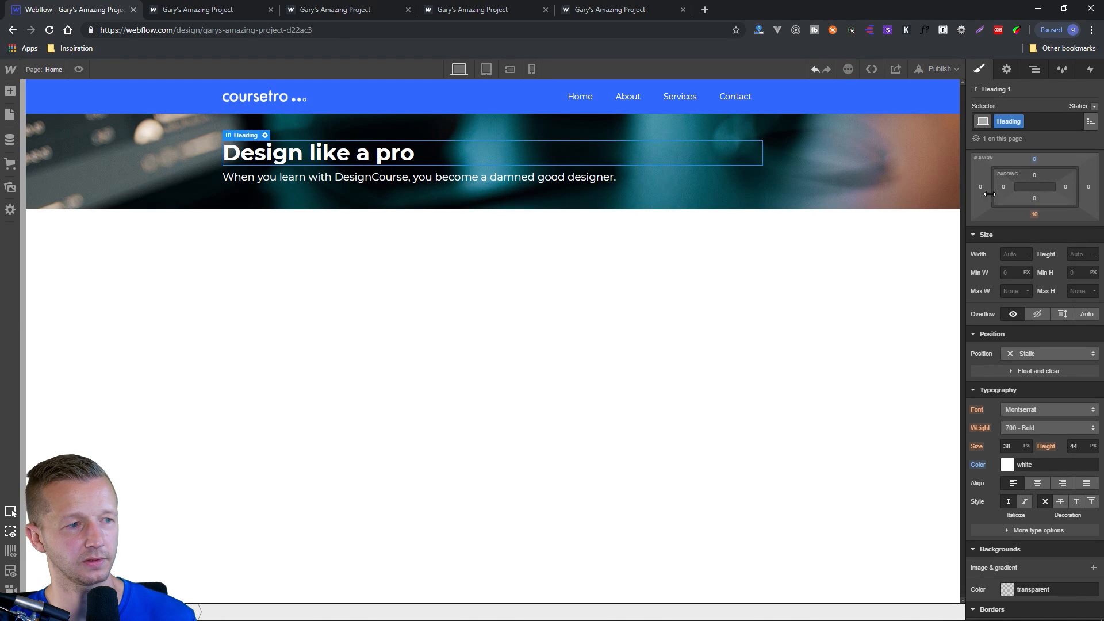
{"action": "left_click", "coordinate": [625, 256]}
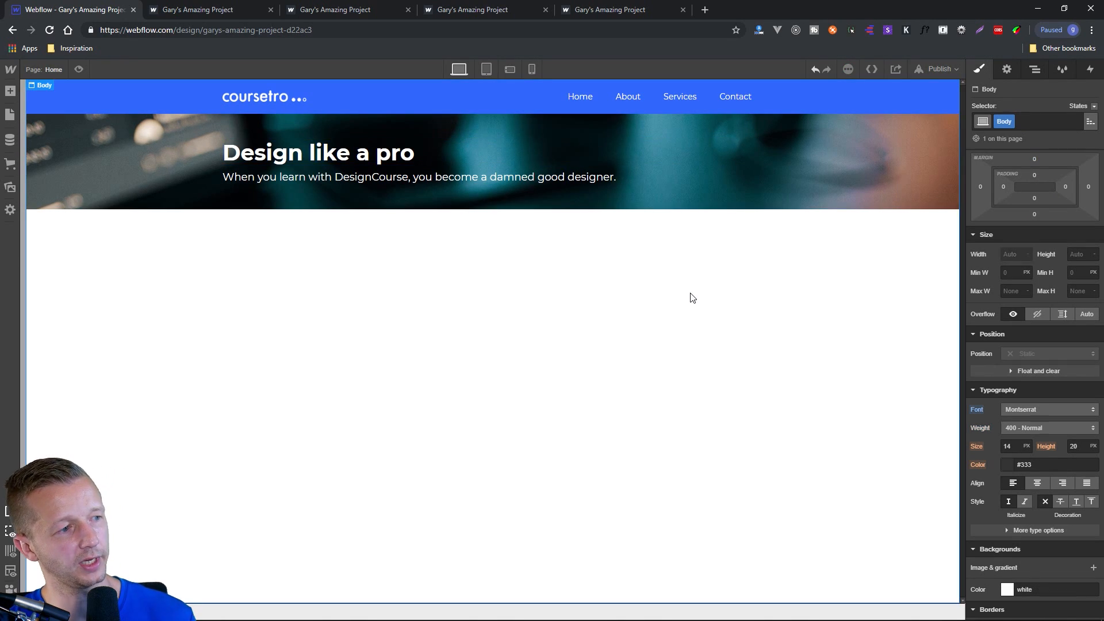
Increase the hero section's top and bottom padding to 71 px each.
{"action": "left_click", "coordinate": [852, 191]}
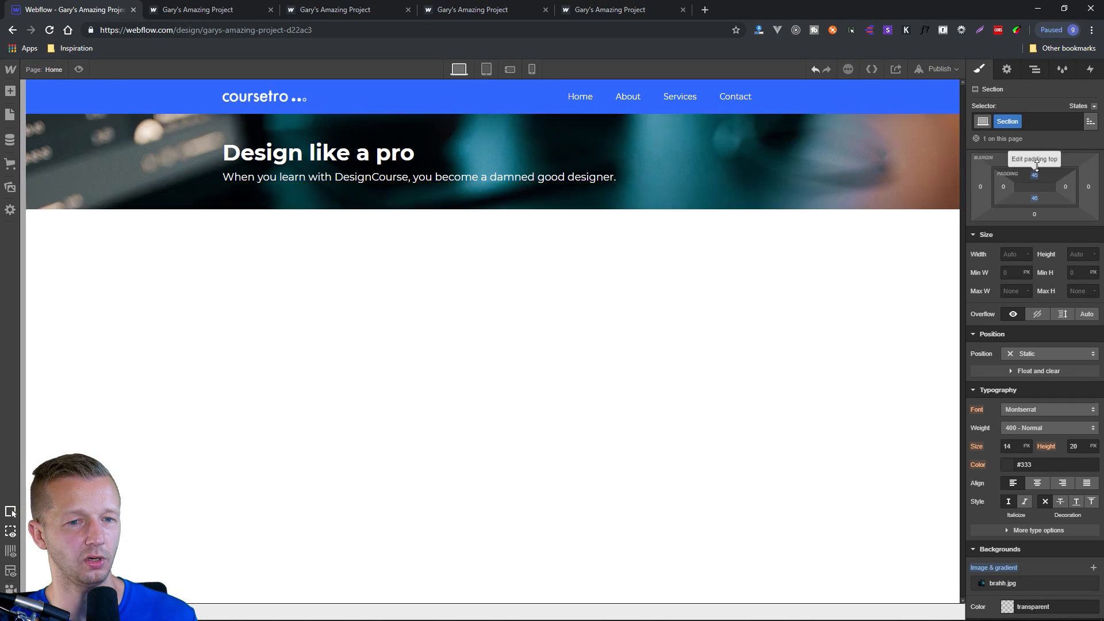
{"action": "left_click_drag", "start_coordinate": [1037, 167], "coordinate": [1037, 215]}
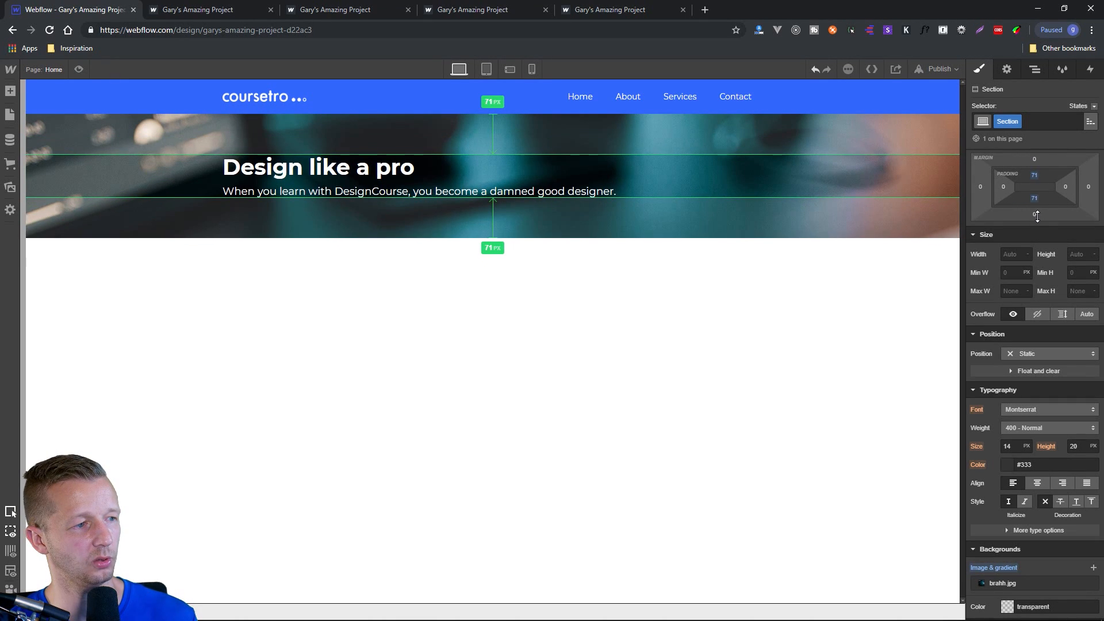
{"action": "left_click", "coordinate": [629, 271]}
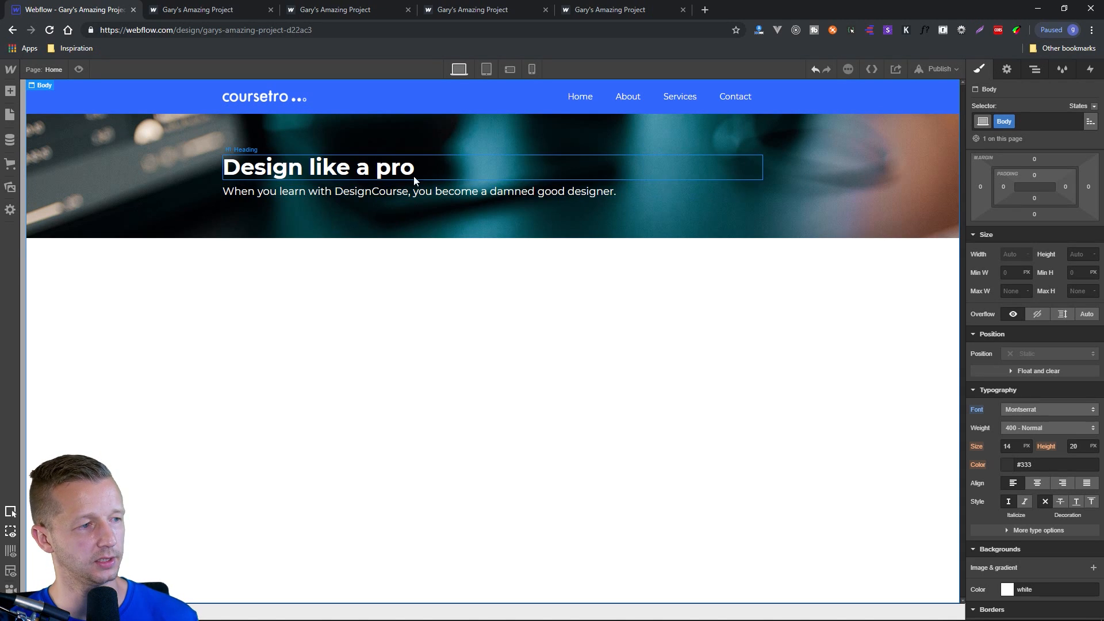
Add a Button element directly below the Text Block in the hero section and select it.
{"action": "left_click", "coordinate": [395, 194]}
{"action": "left_click", "coordinate": [10, 92]}
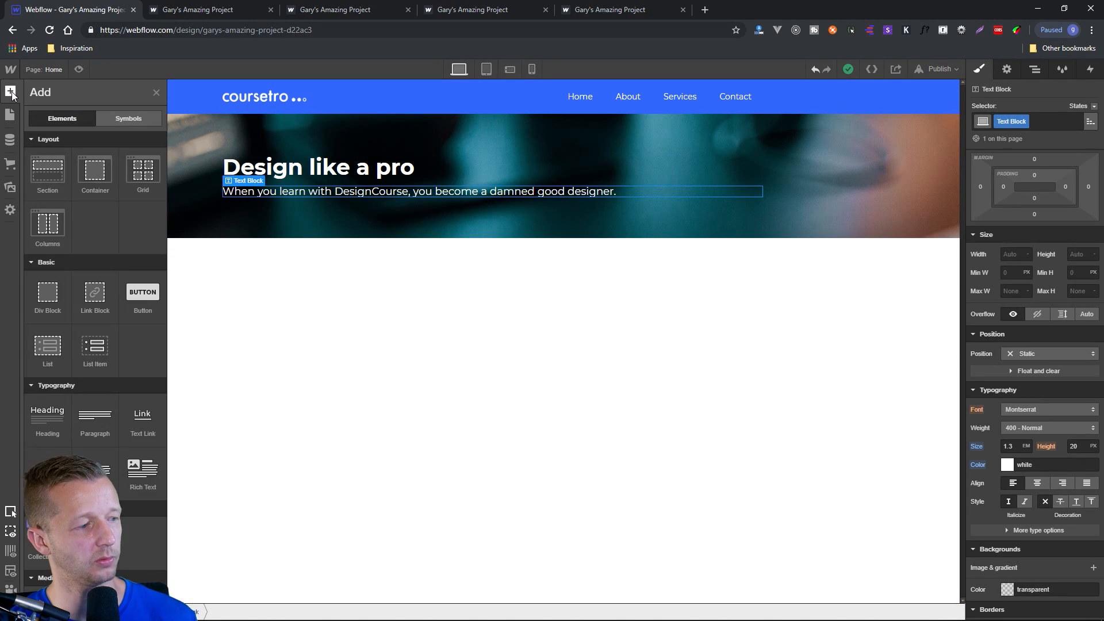
{"action": "scroll", "coordinate": [109, 411], "scroll_direction": "down", "scroll_amount": 6}
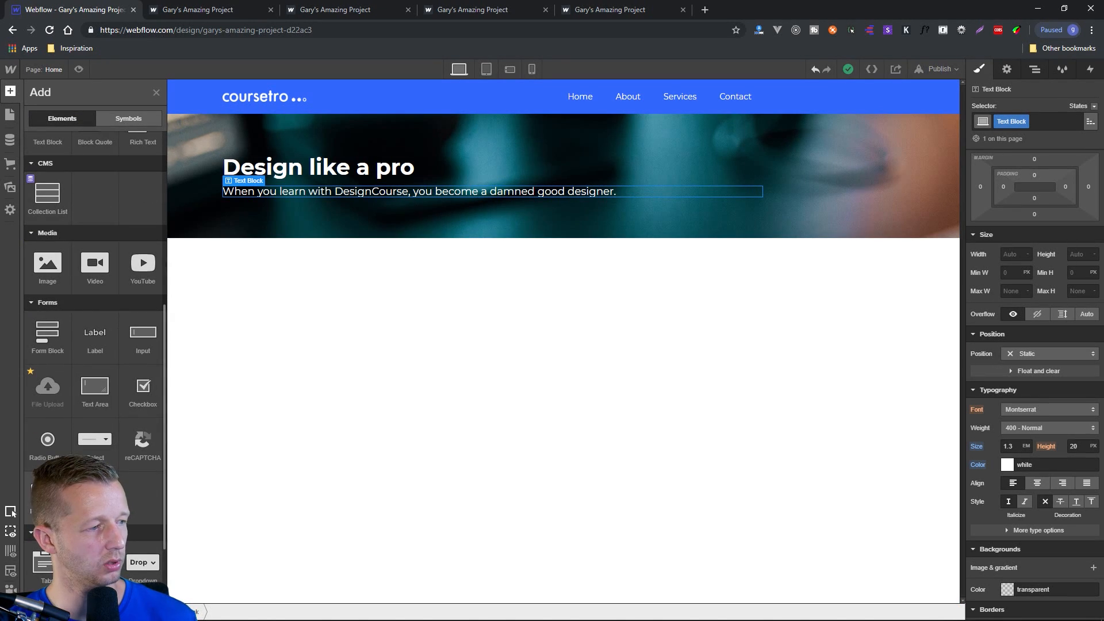
{"action": "scroll", "coordinate": [95, 345], "scroll_direction": "down", "scroll_amount": 3}
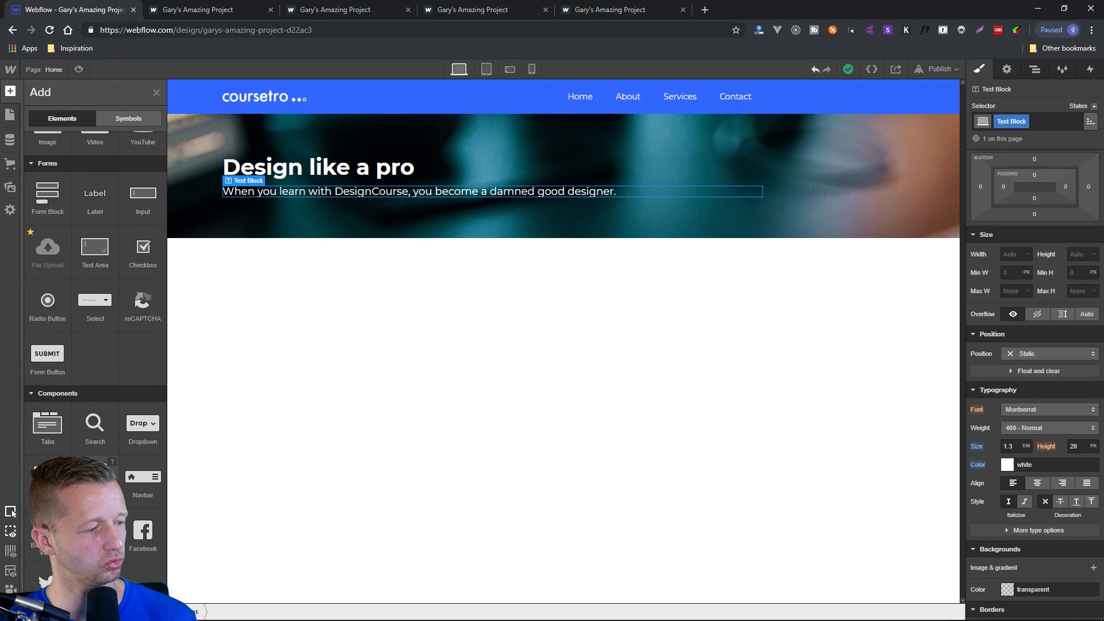
{"action": "scroll", "coordinate": [95, 345], "scroll_direction": "up", "scroll_amount": 3}
{"action": "scroll", "coordinate": [95, 316], "scroll_direction": "up", "scroll_amount": 5}
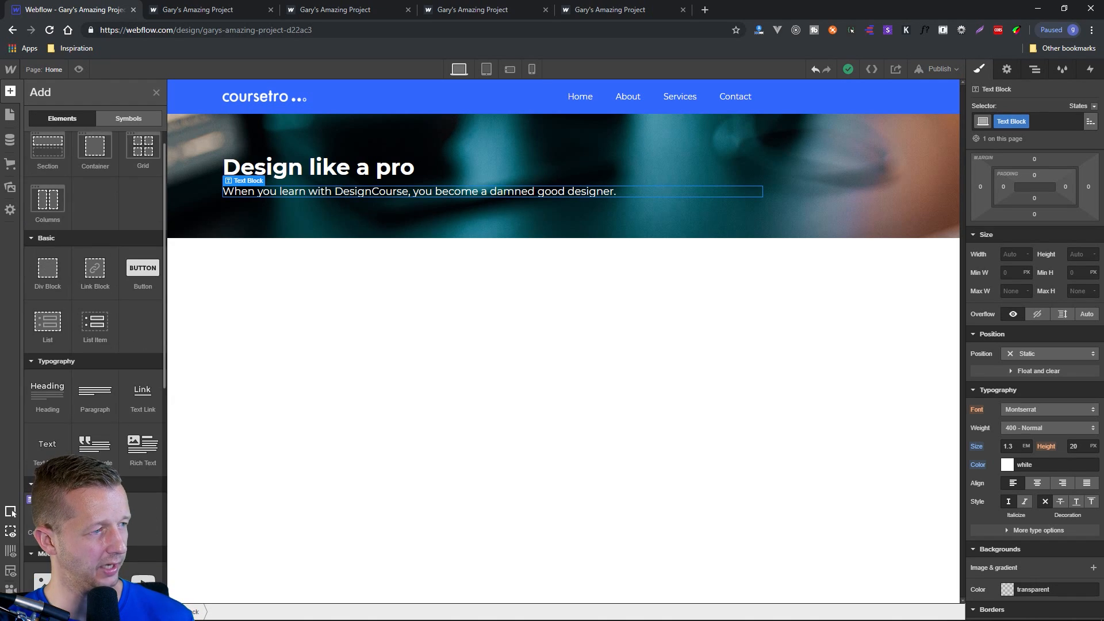
{"action": "scroll", "coordinate": [109, 383], "scroll_direction": "down", "scroll_amount": 10}
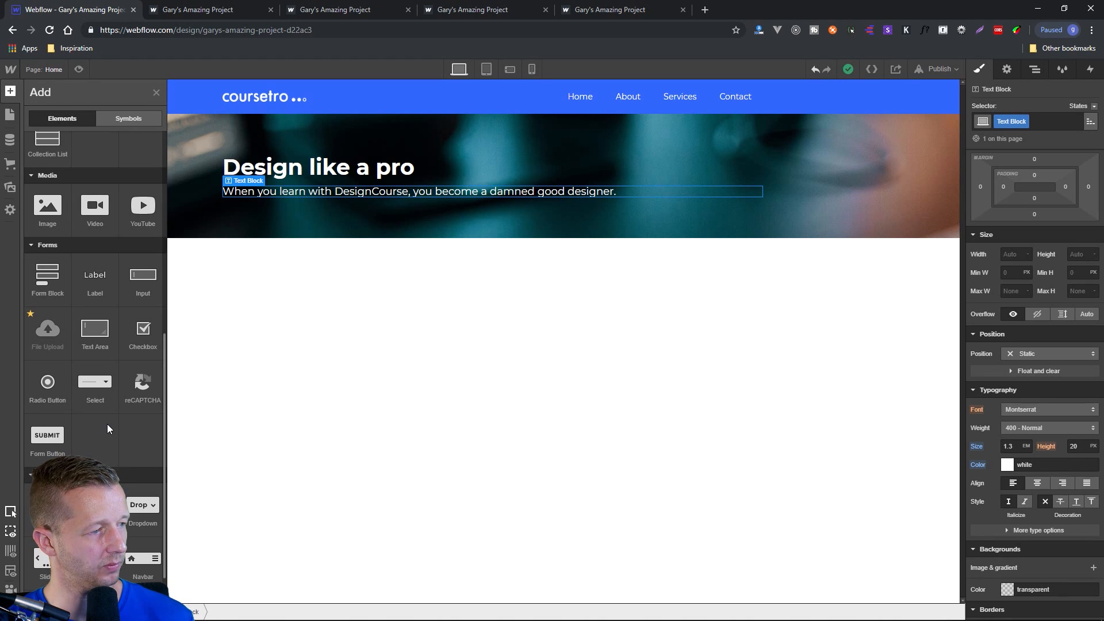
{"action": "scroll", "coordinate": [107, 423], "scroll_direction": "down", "scroll_amount": 3}
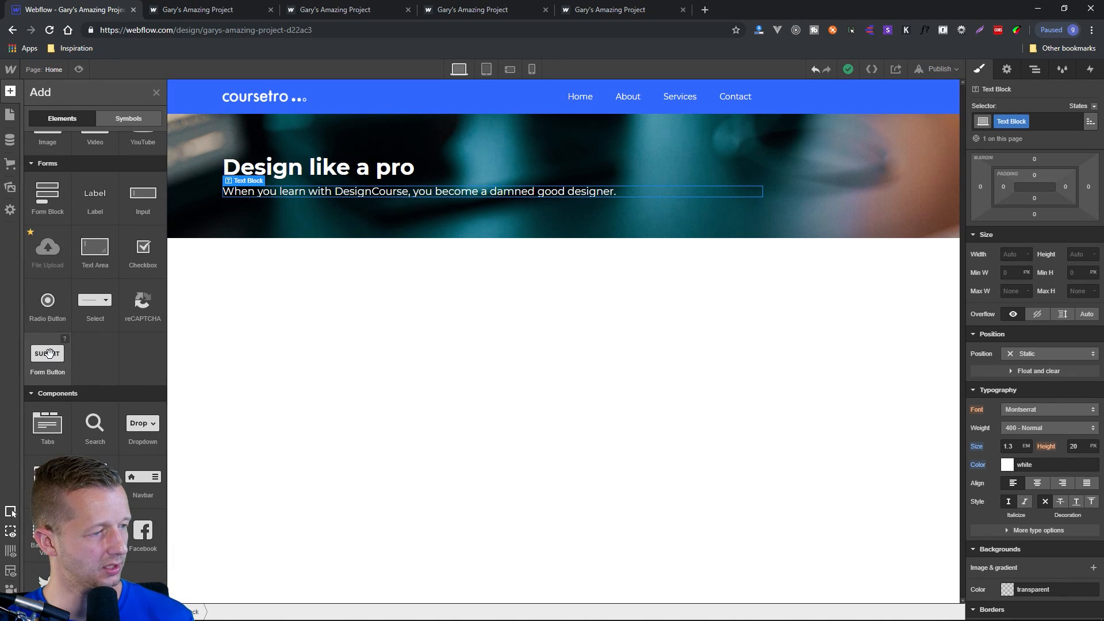
{"action": "scroll", "coordinate": [102, 352], "scroll_direction": "up", "scroll_amount": 8}
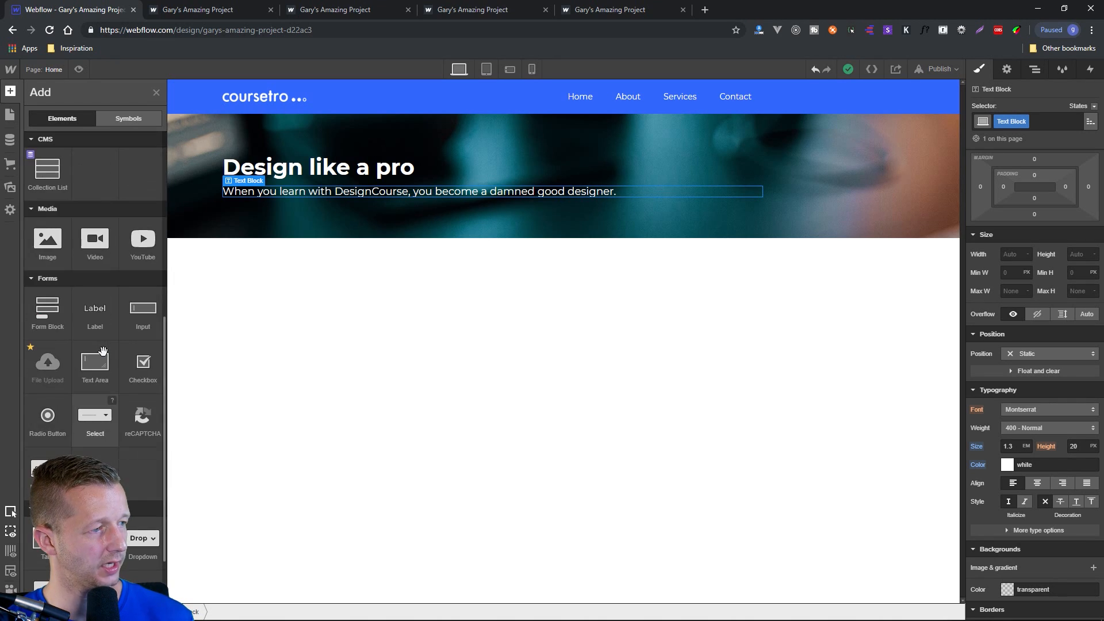
{"action": "scroll", "coordinate": [101, 352], "scroll_direction": "up", "scroll_amount": 9}
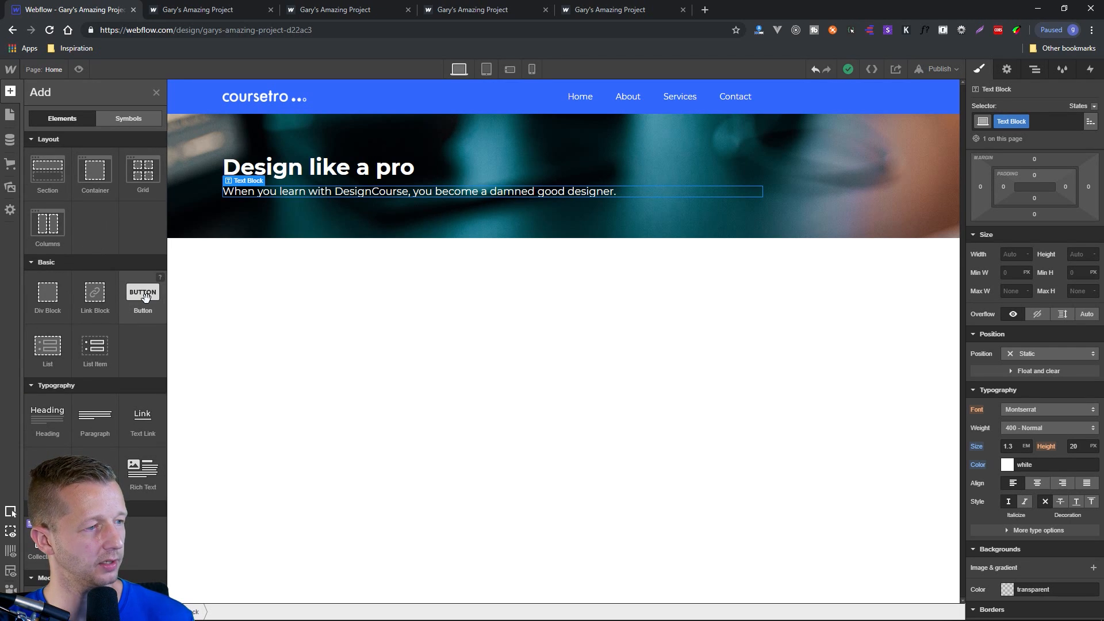
{"action": "left_click", "coordinate": [132, 298]}
{"action": "left_click", "coordinate": [380, 310]}
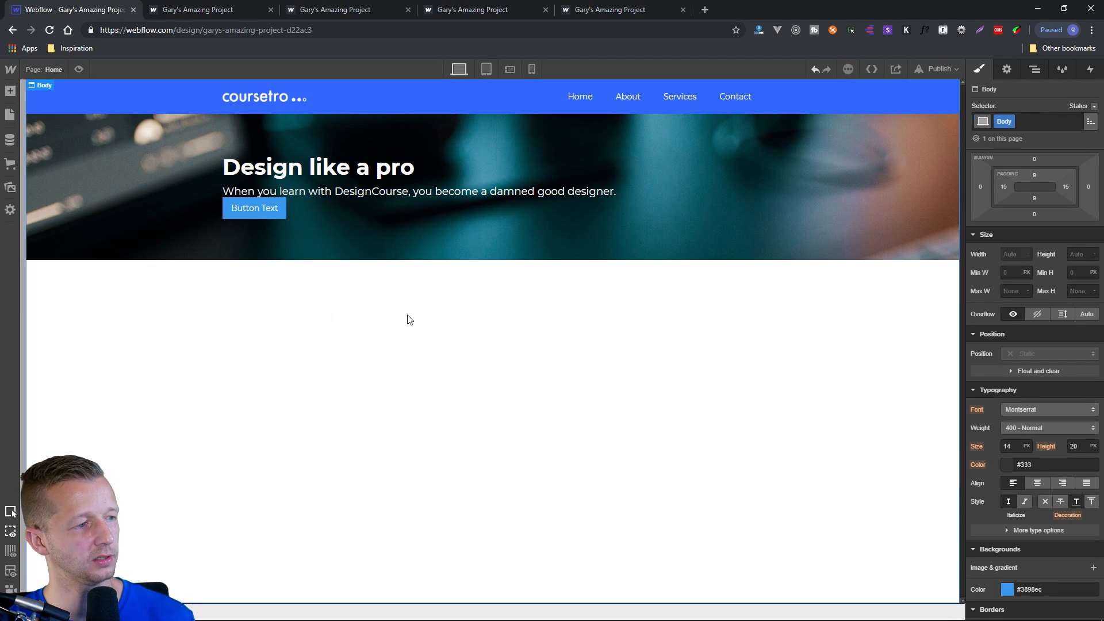
{"action": "left_click", "coordinate": [279, 214]}
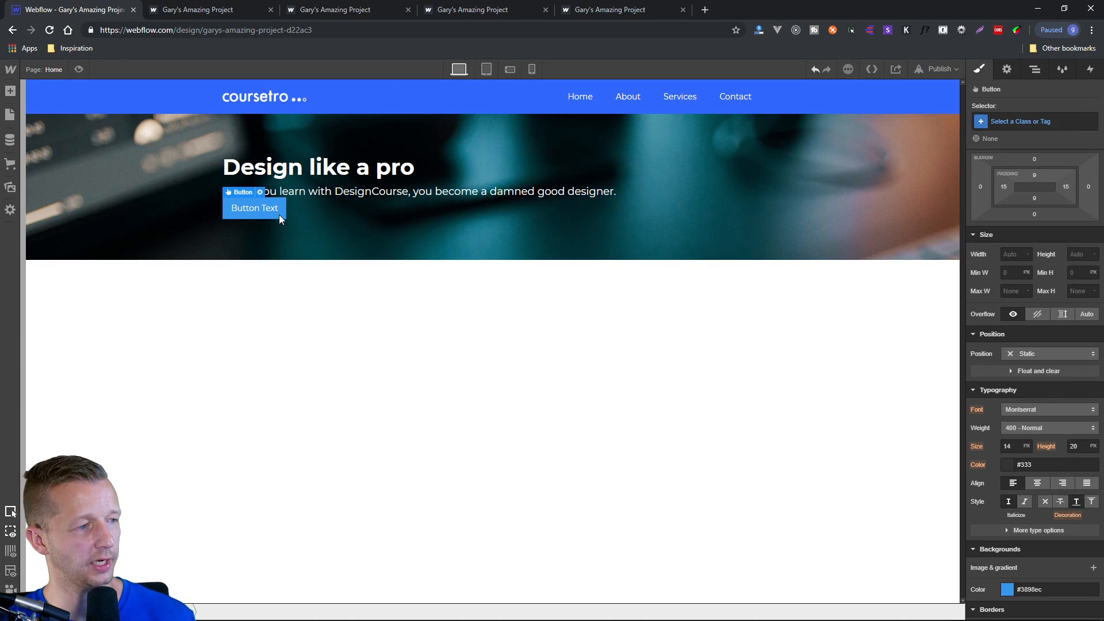
Try the Royal Blue swatch as the button's background color and undo the change.
{"action": "left_click", "coordinate": [1008, 590]}
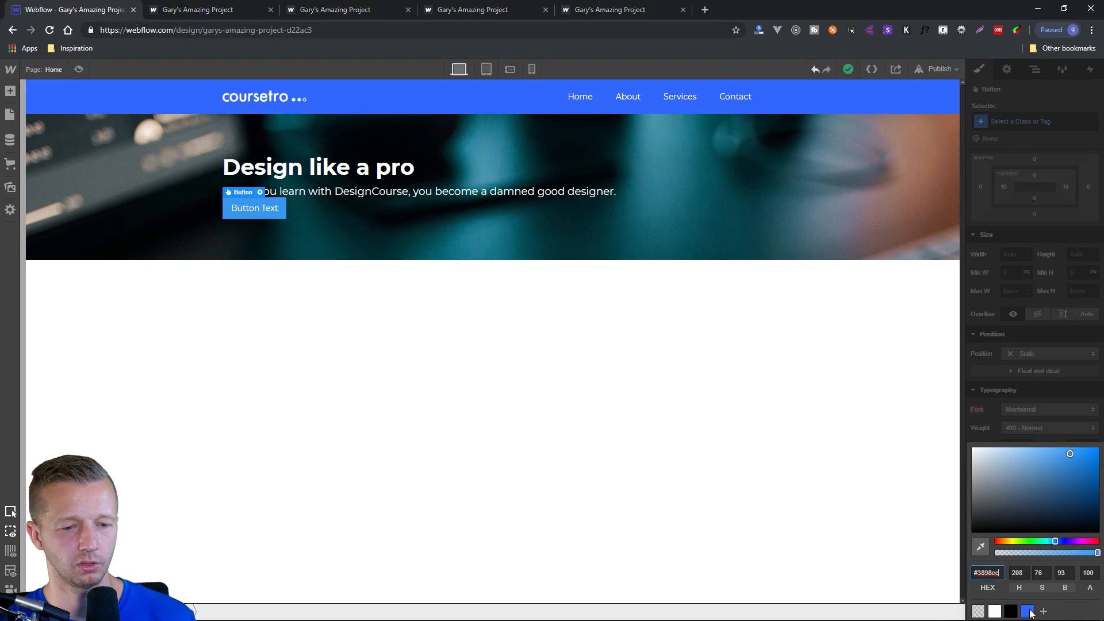
{"action": "left_click", "coordinate": [1028, 612]}
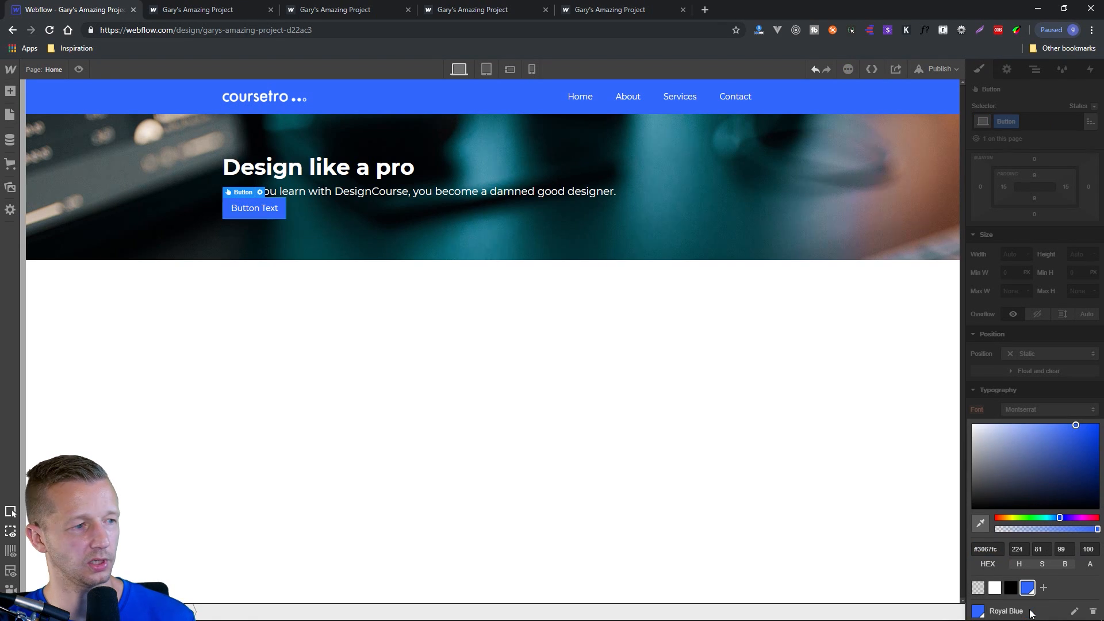
{"action": "left_click", "coordinate": [377, 317]}
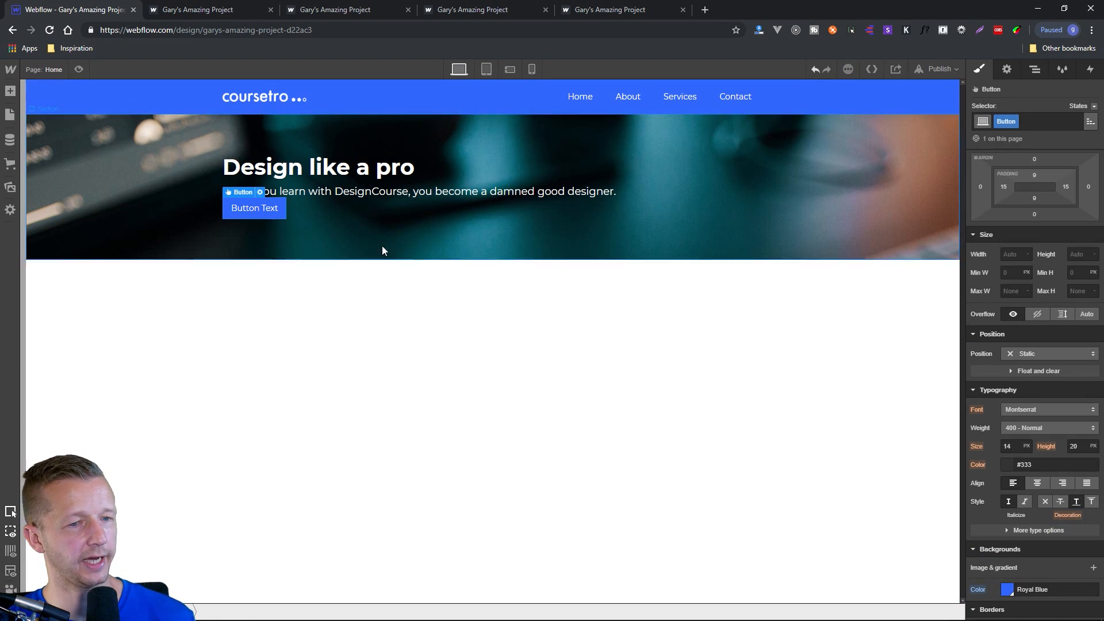
{"action": "left_click_drag", "start_coordinate": [1035, 176], "coordinate": [1051, 201]}
{"action": "key", "text": "ctrl+z"}
{"action": "key", "text": "ctrl+z"}
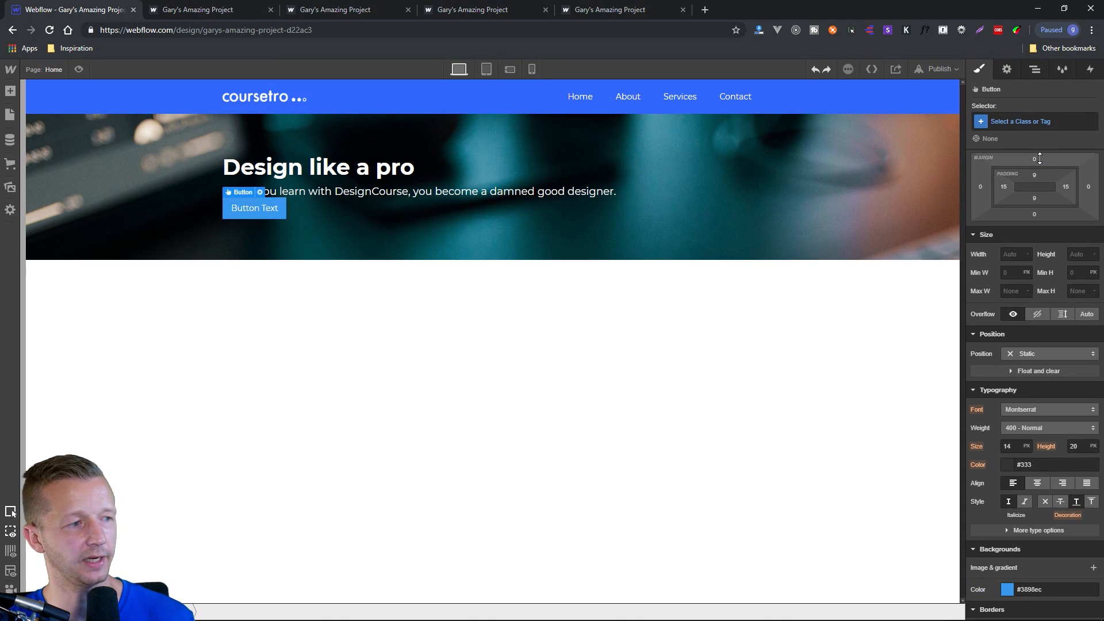
Set the button's top margin to 32 px and its border radius to 4 px.
{"action": "left_click_drag", "start_coordinate": [1040, 159], "coordinate": [1051, 96]}
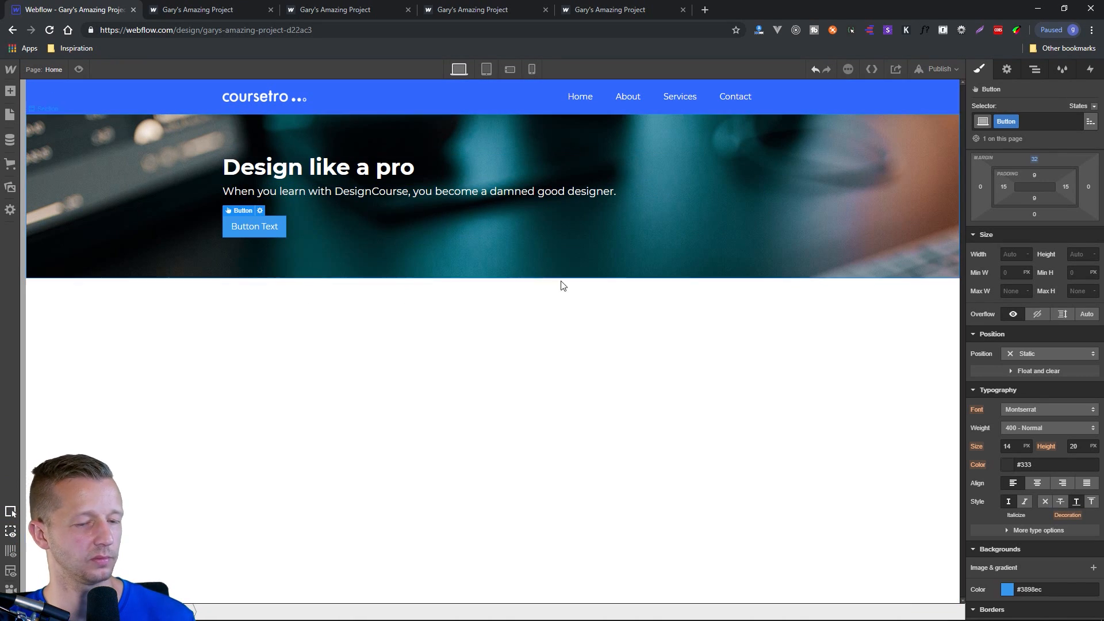
{"action": "scroll", "coordinate": [1054, 492], "scroll_direction": "down", "scroll_amount": 5}
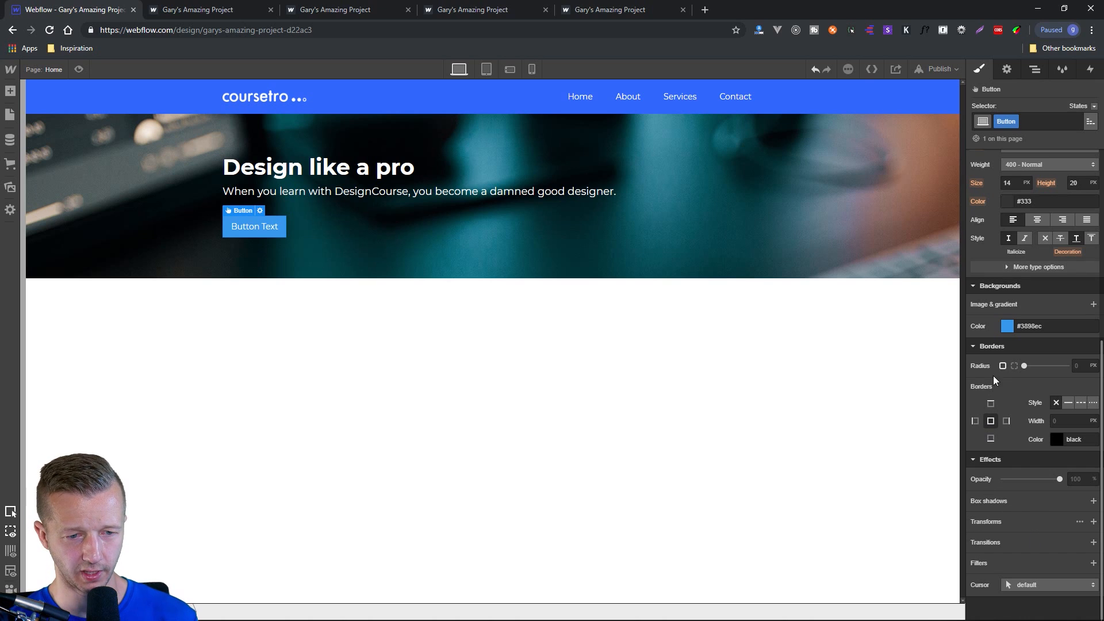
{"action": "left_click_drag", "start_coordinate": [1024, 366], "coordinate": [1032, 362]}
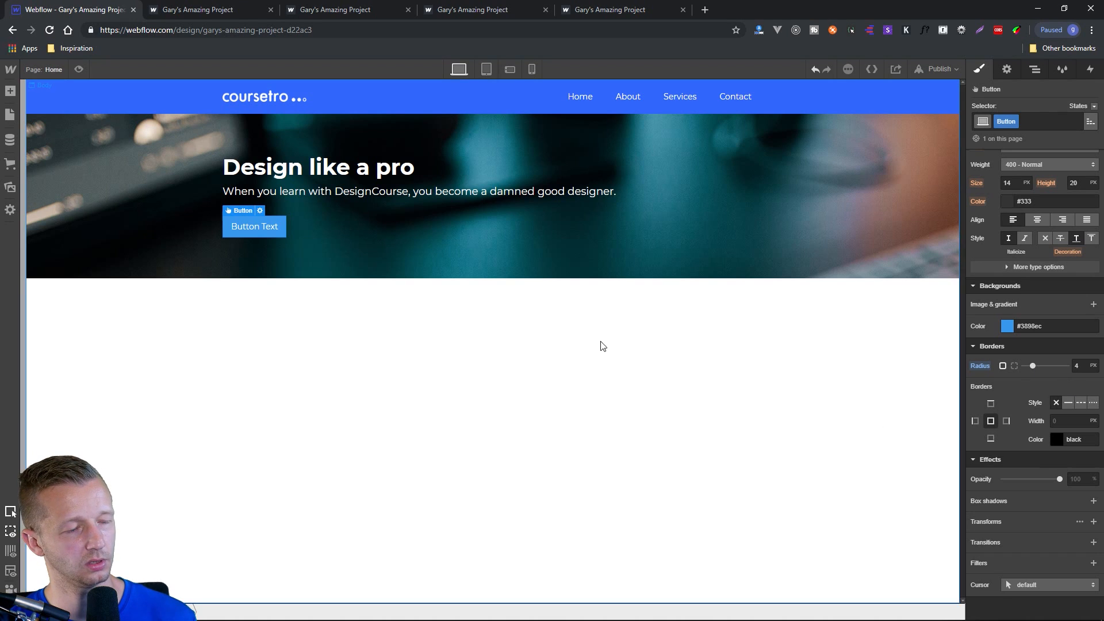
{"action": "left_click", "coordinate": [379, 339]}
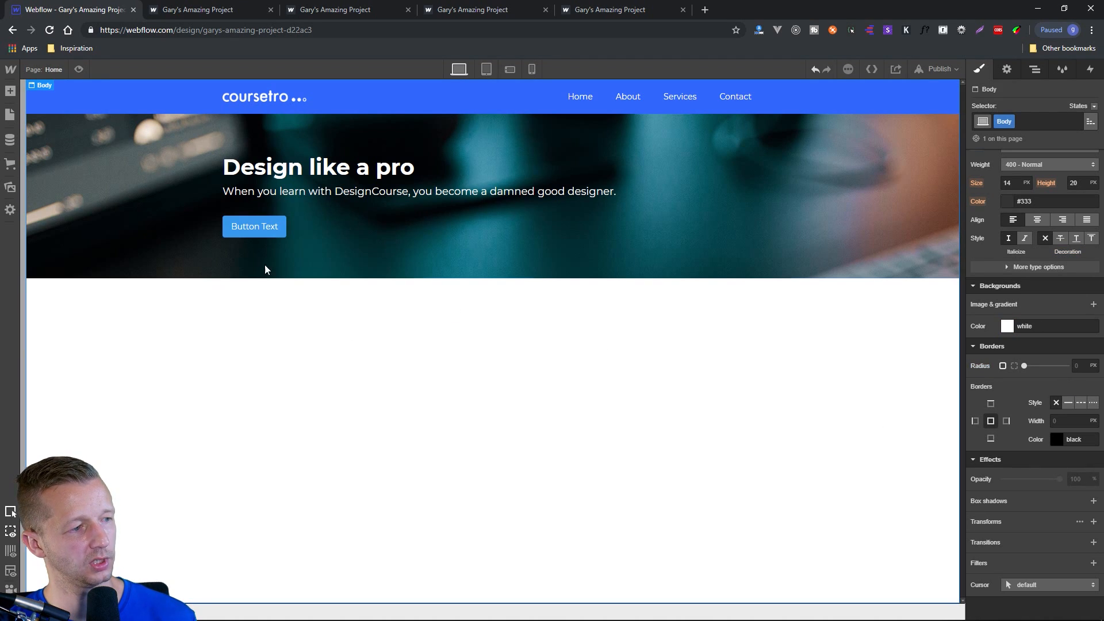
Set the button's font size to 1.3 EM and its font weight to 700 - Bold.
{"action": "left_click", "coordinate": [268, 228]}
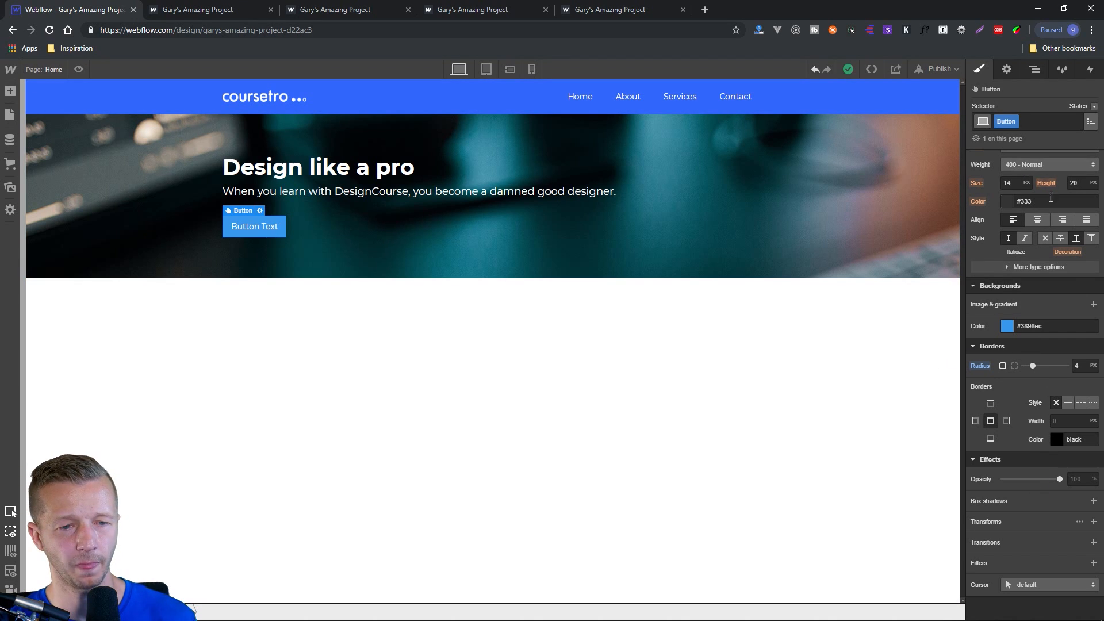
{"action": "scroll", "coordinate": [1056, 203], "scroll_direction": "up", "scroll_amount": 1}
{"action": "scroll", "coordinate": [1035, 202], "scroll_direction": "up", "scroll_amount": 1}
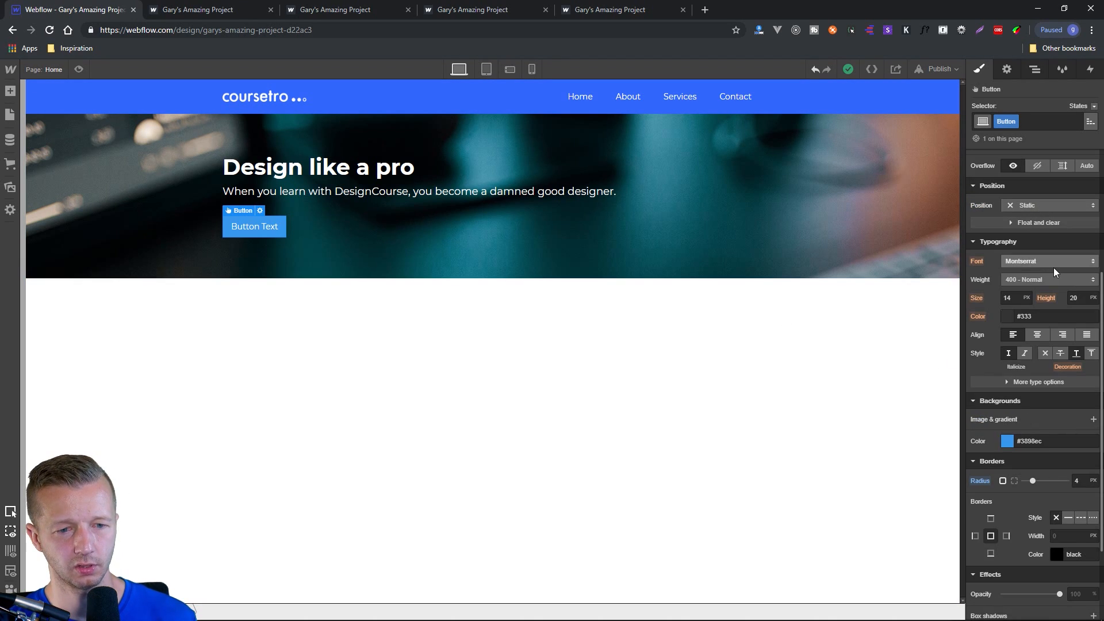
{"action": "left_click", "coordinate": [1026, 299]}
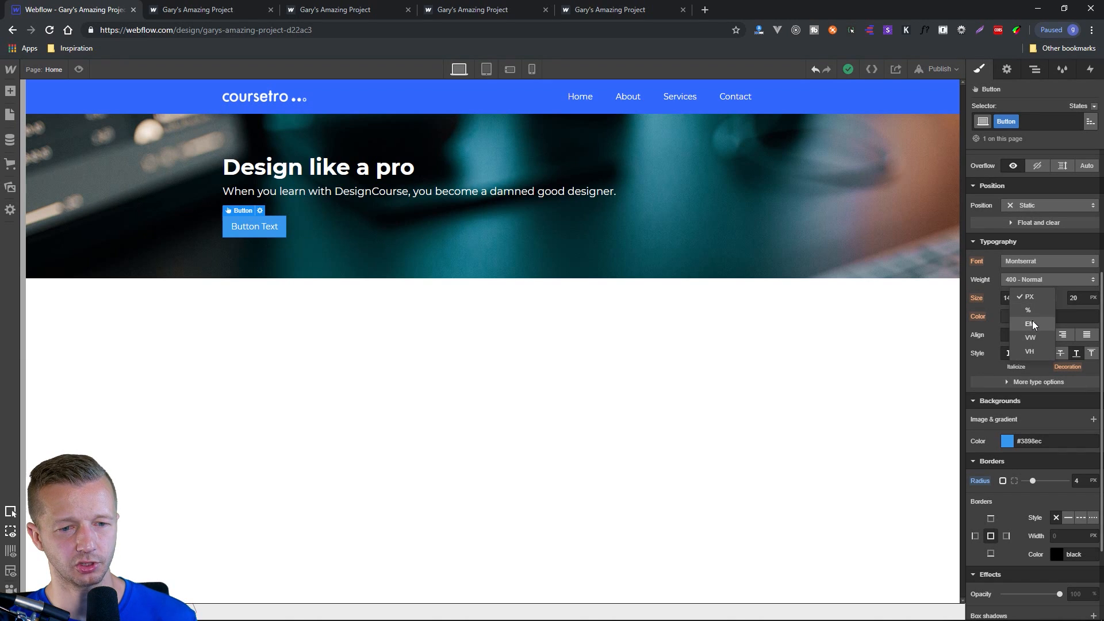
{"action": "left_click", "coordinate": [1033, 320]}
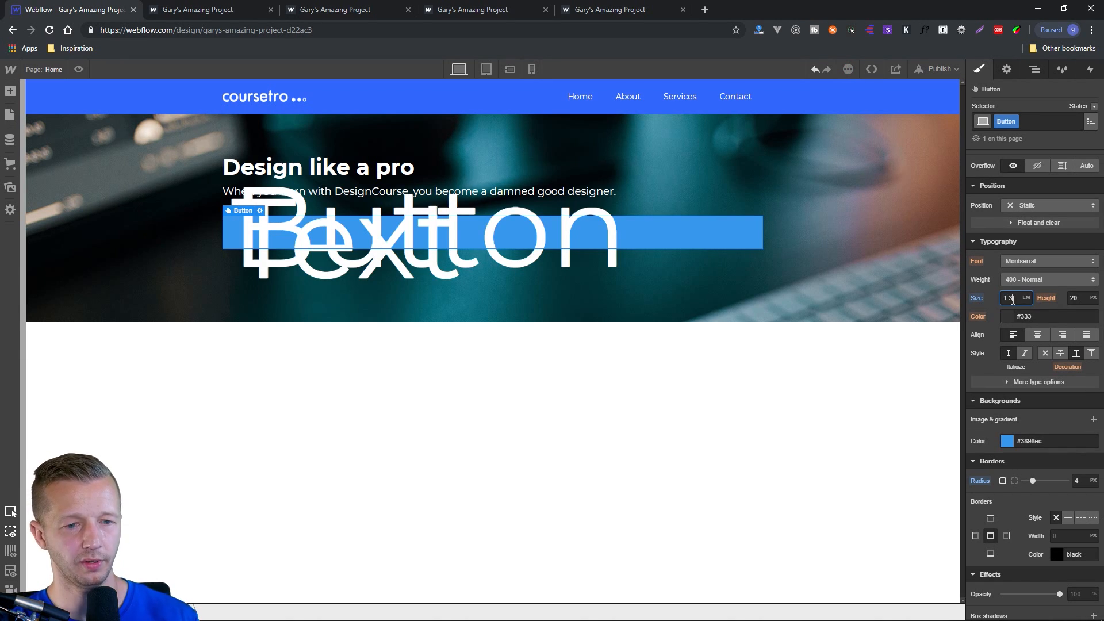
{"action": "key", "text": "Return"}
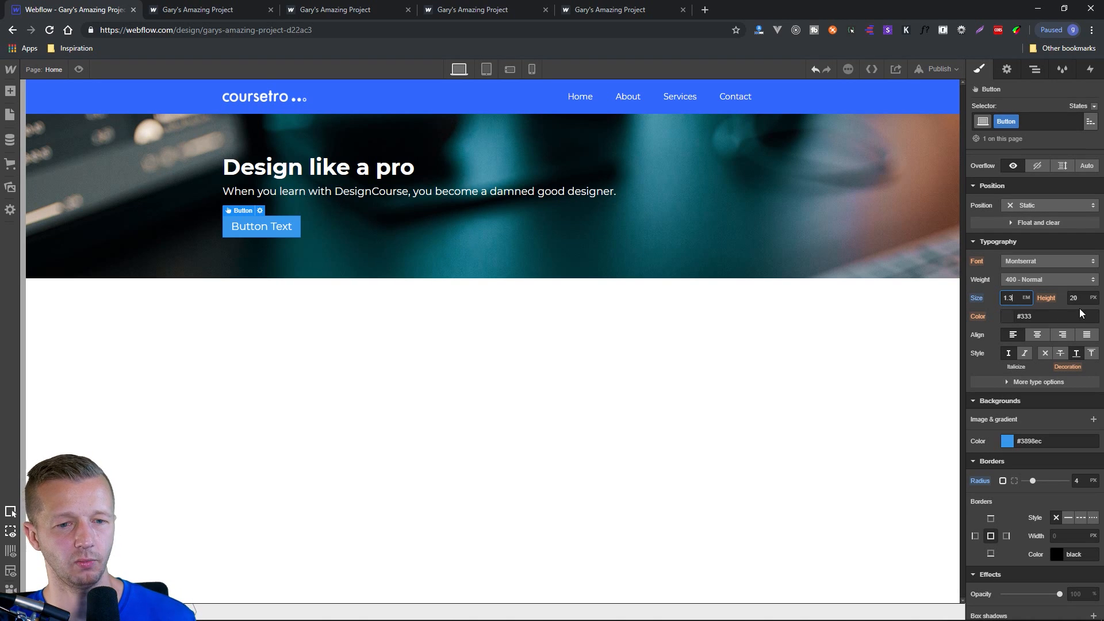
{"action": "left_click", "coordinate": [1082, 280]}
{"action": "left_click", "coordinate": [1044, 317]}
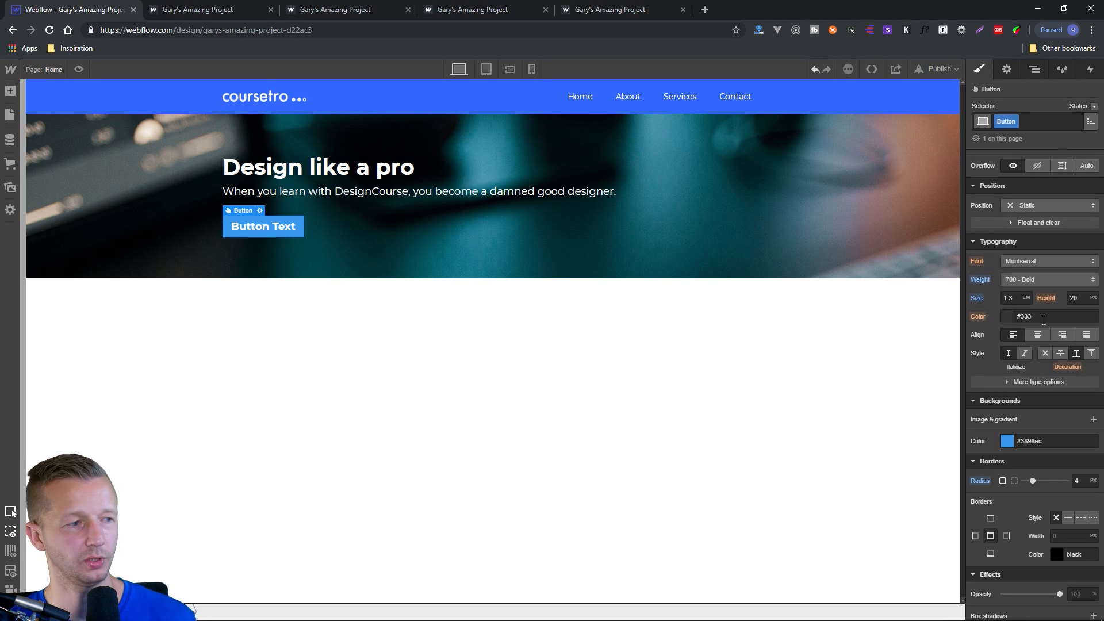
Replace the button's label with "Start learning".
{"action": "double_click", "coordinate": [281, 231]}
{"action": "double_click", "coordinate": [279, 226]}
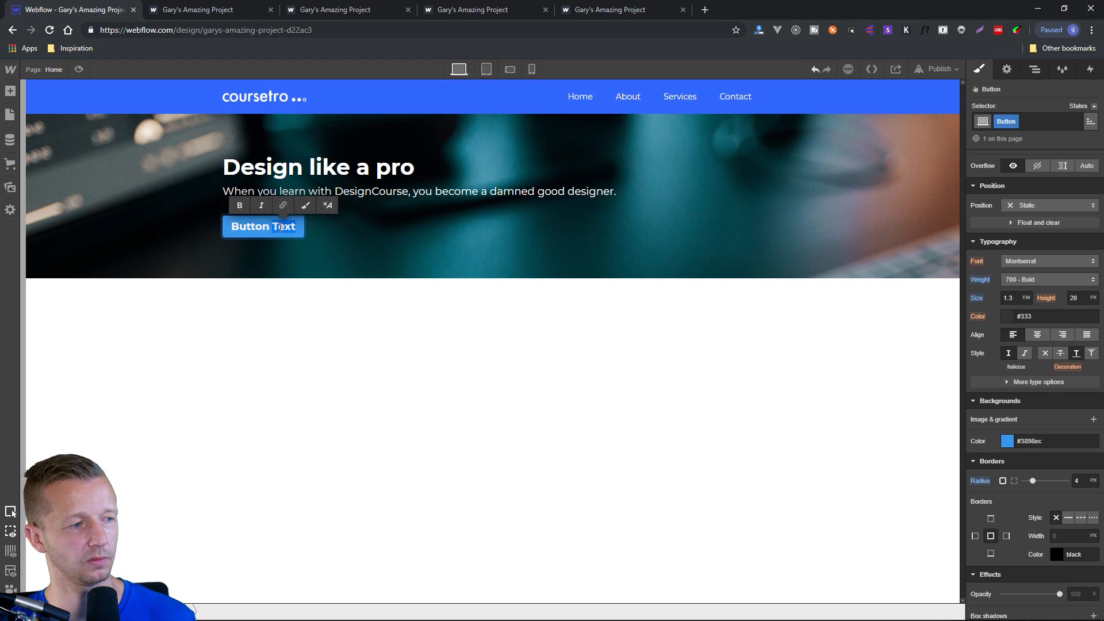
{"action": "triple_click", "coordinate": [280, 228]}
{"action": "type", "text": "Start learning"}
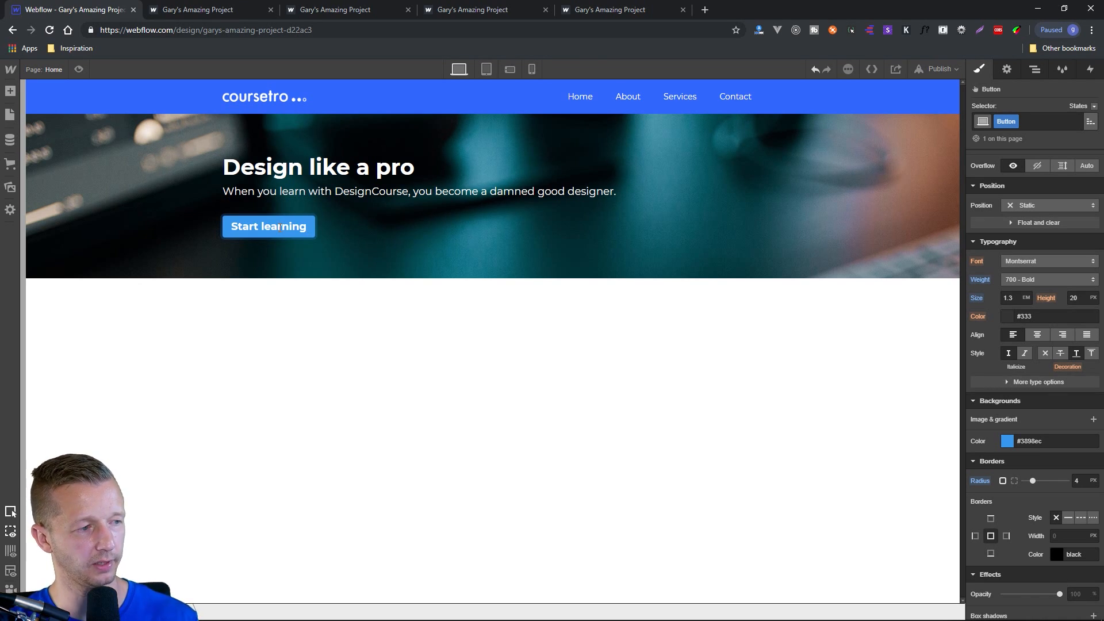
{"action": "key", "text": "Escape"}
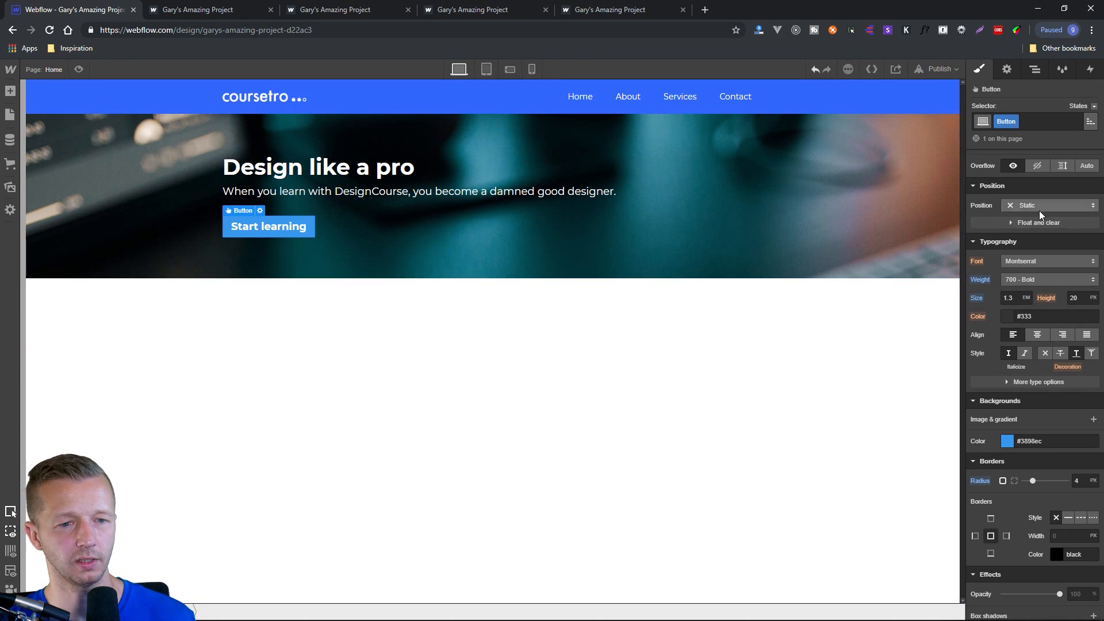
Set the button's padding to 13 px at top and bottom and 25 px at left and right.
{"action": "scroll", "coordinate": [1044, 230], "scroll_direction": "up", "scroll_amount": 3}
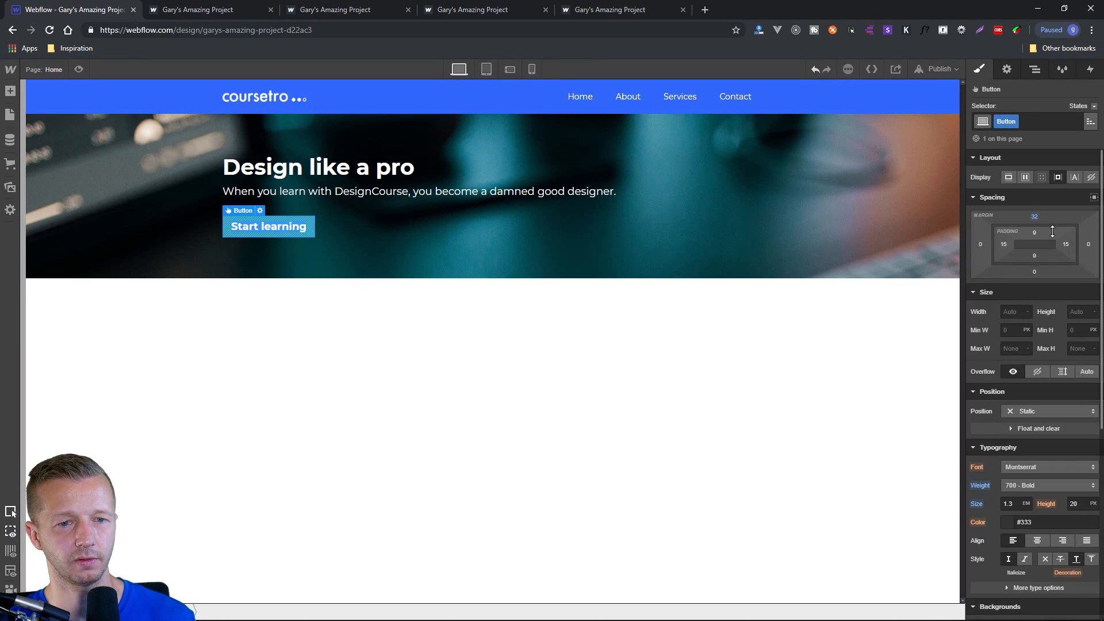
{"action": "mouse_move", "coordinate": [1037, 235]}
{"action": "left_mouse_down"}
{"action": "mouse_move", "coordinate": [1063, 244]}
{"action": "mouse_move", "coordinate": [1053, 244]}
{"action": "left_mouse_up"}
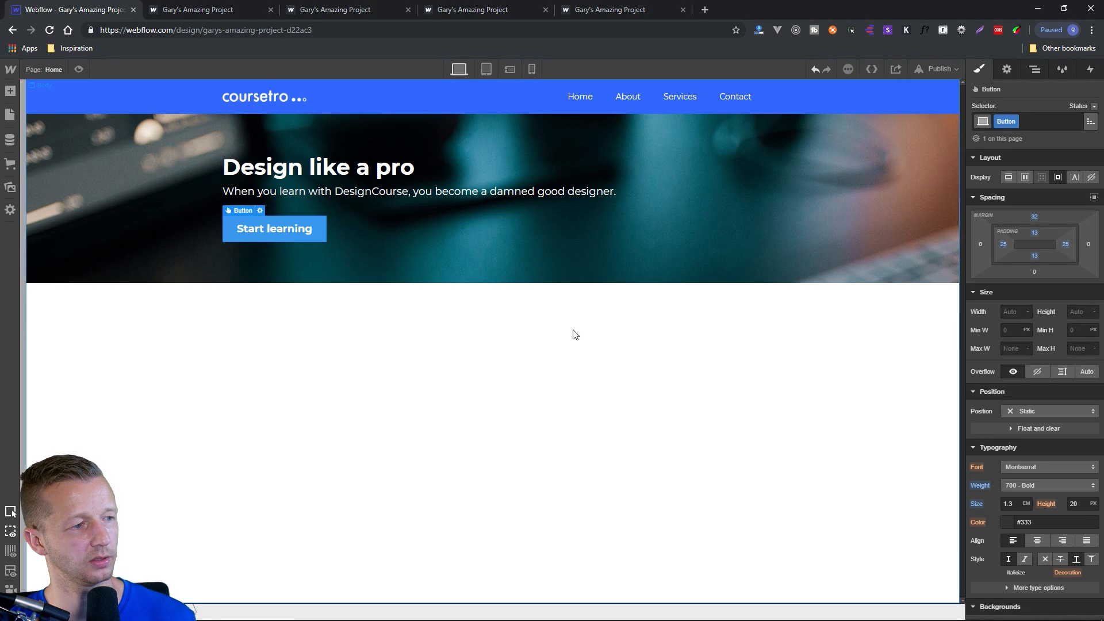
{"action": "left_click", "coordinate": [556, 344]}
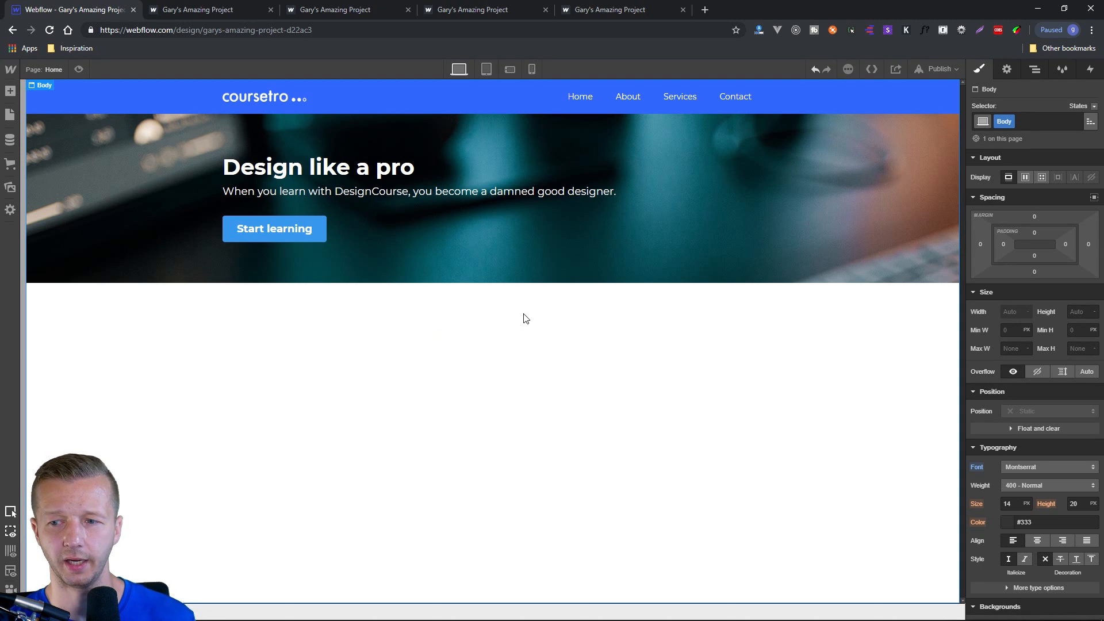
Increase the hero section's top and bottom padding to 122 px each.
{"action": "left_click", "coordinate": [772, 247]}
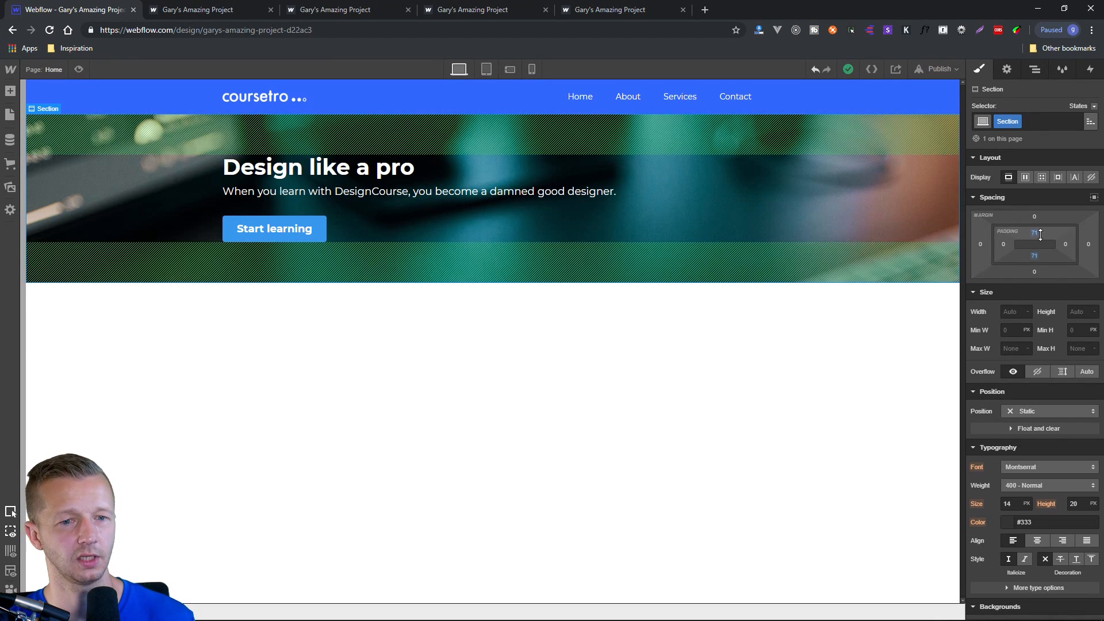
{"action": "left_click_drag", "start_coordinate": [1033, 234], "coordinate": [1035, 321]}
{"action": "left_click", "coordinate": [748, 406]}
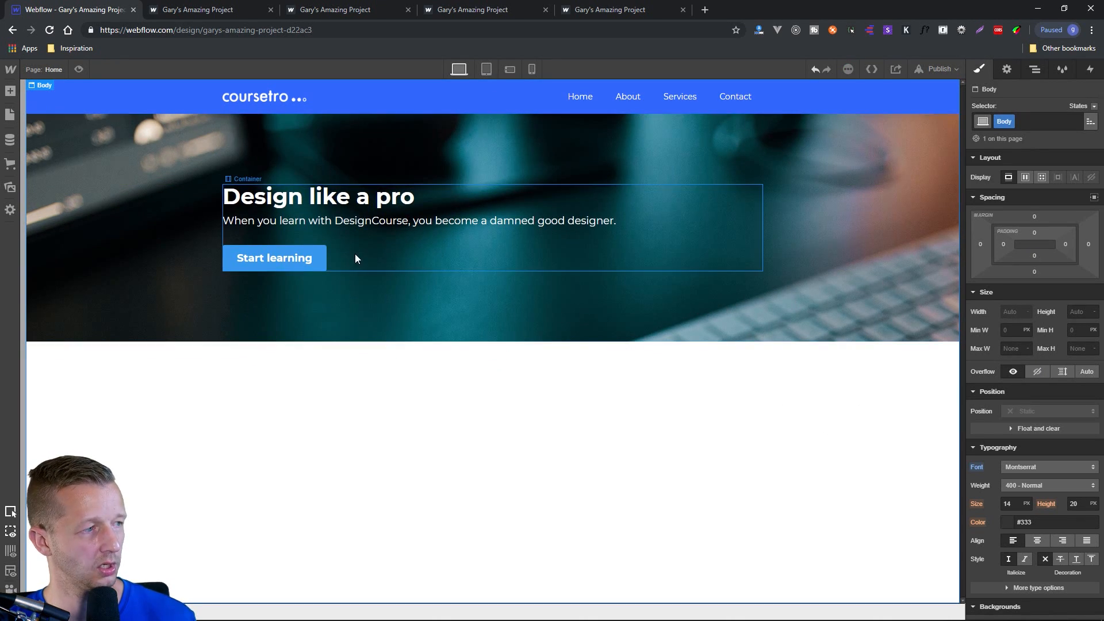
Preview the hero section at the tablet and portrait phone breakpoints and return to the desktop view.
{"action": "left_click", "coordinate": [488, 69]}
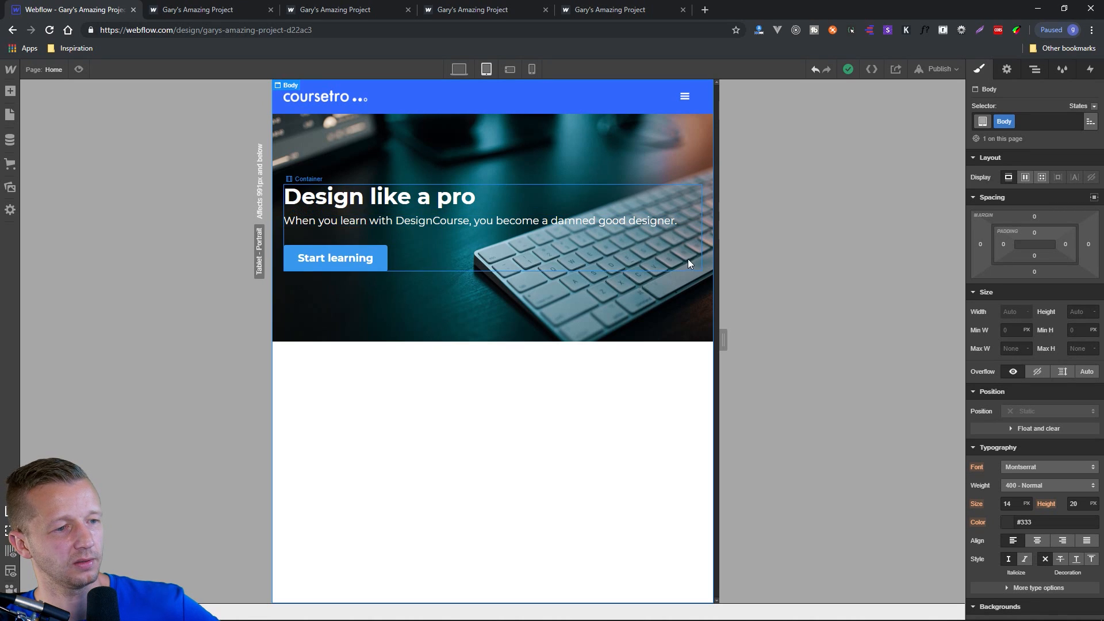
{"action": "left_click", "coordinate": [531, 69]}
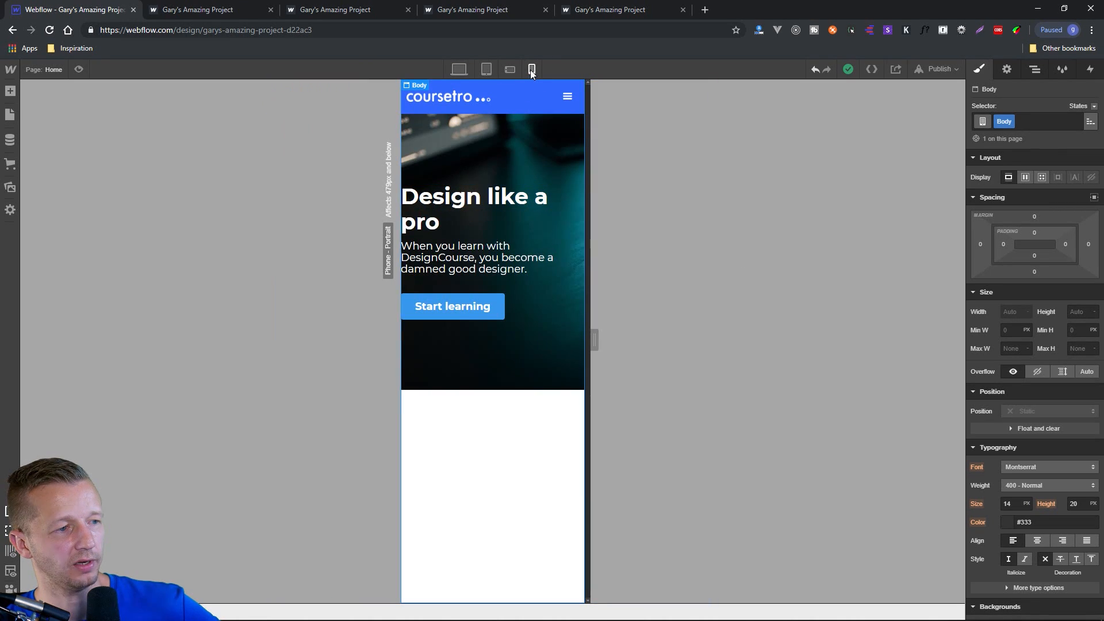
{"action": "left_click", "coordinate": [459, 70]}
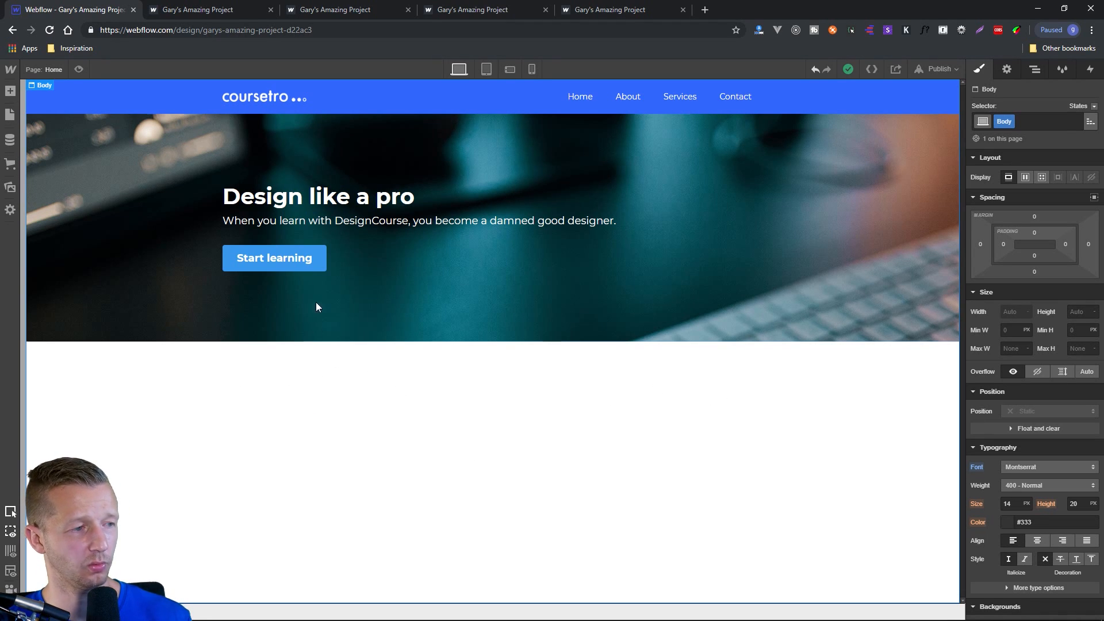
Inspect how the hero heading is nested in its container and section by selecting each level.
{"action": "left_click", "coordinate": [253, 133]}
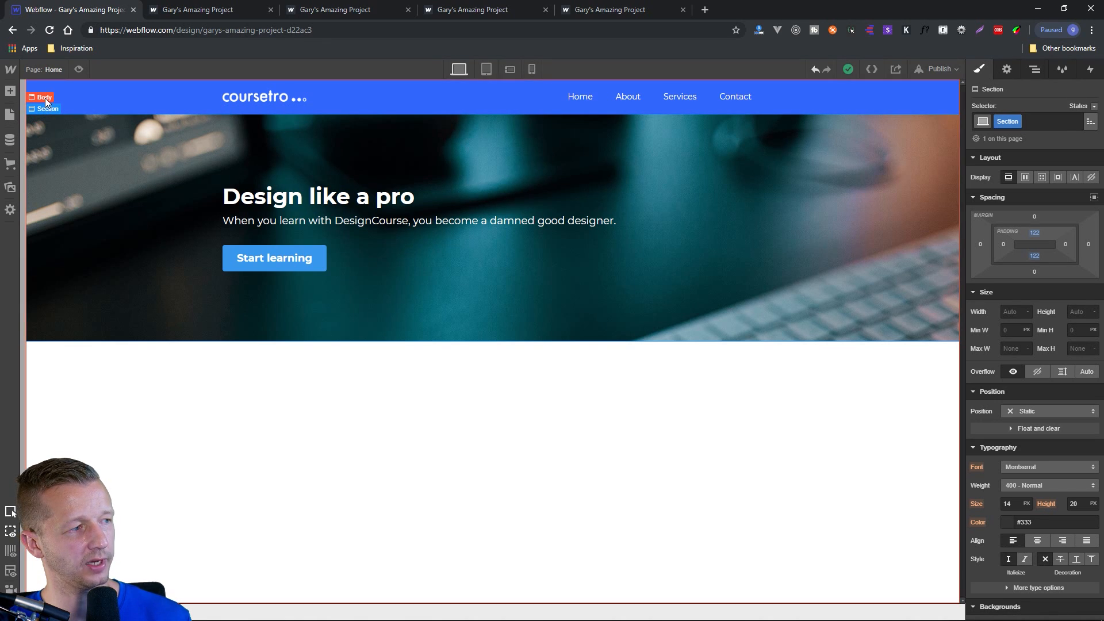
{"action": "left_click", "coordinate": [264, 187]}
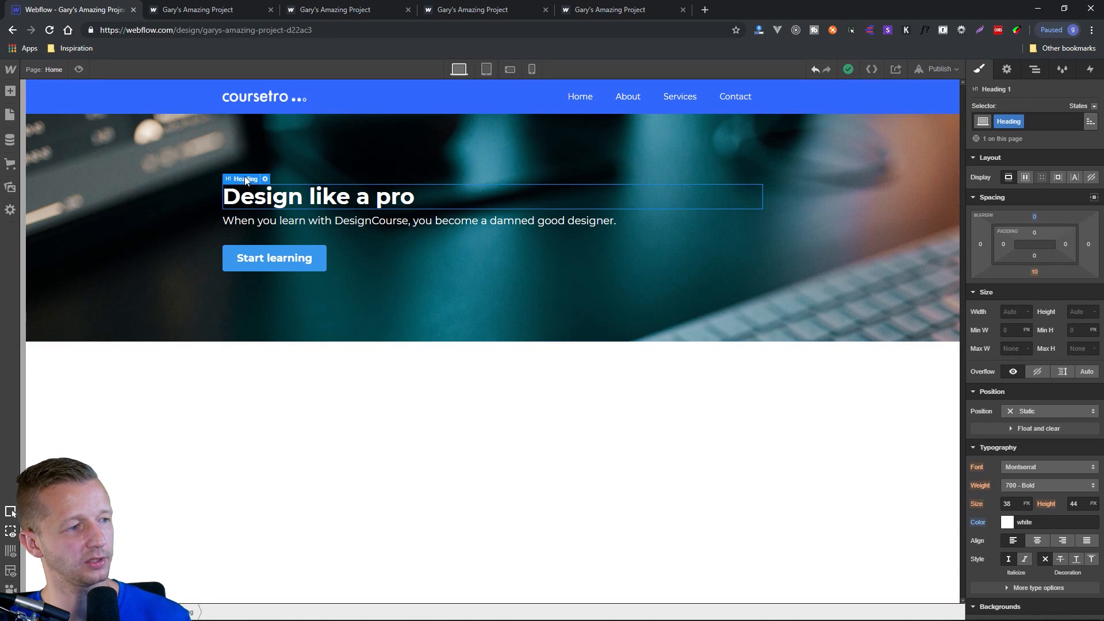
{"action": "mouse_move", "coordinate": [246, 176]}
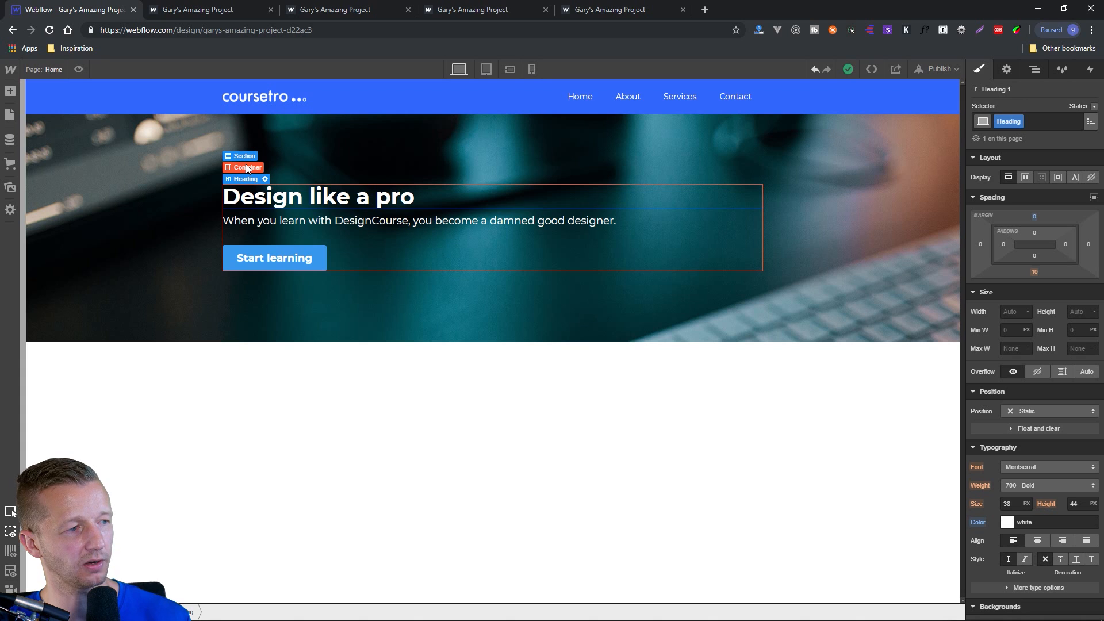
{"action": "left_click", "coordinate": [247, 167]}
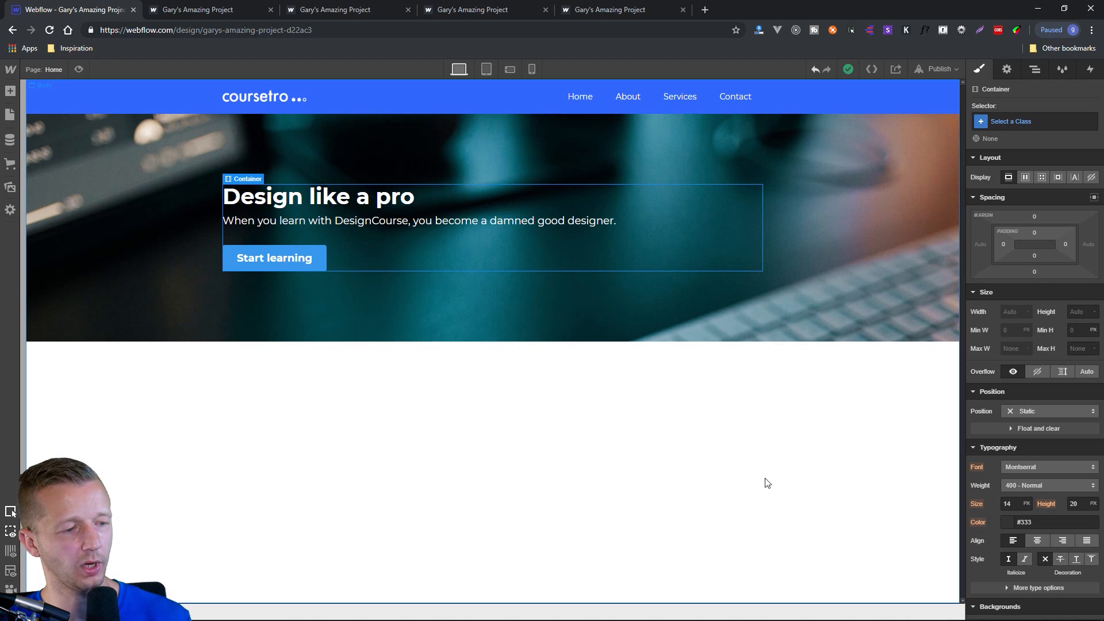
{"action": "left_click", "coordinate": [234, 439]}
Try to add a Section element while the hero section is selected.
{"action": "left_click", "coordinate": [10, 91]}
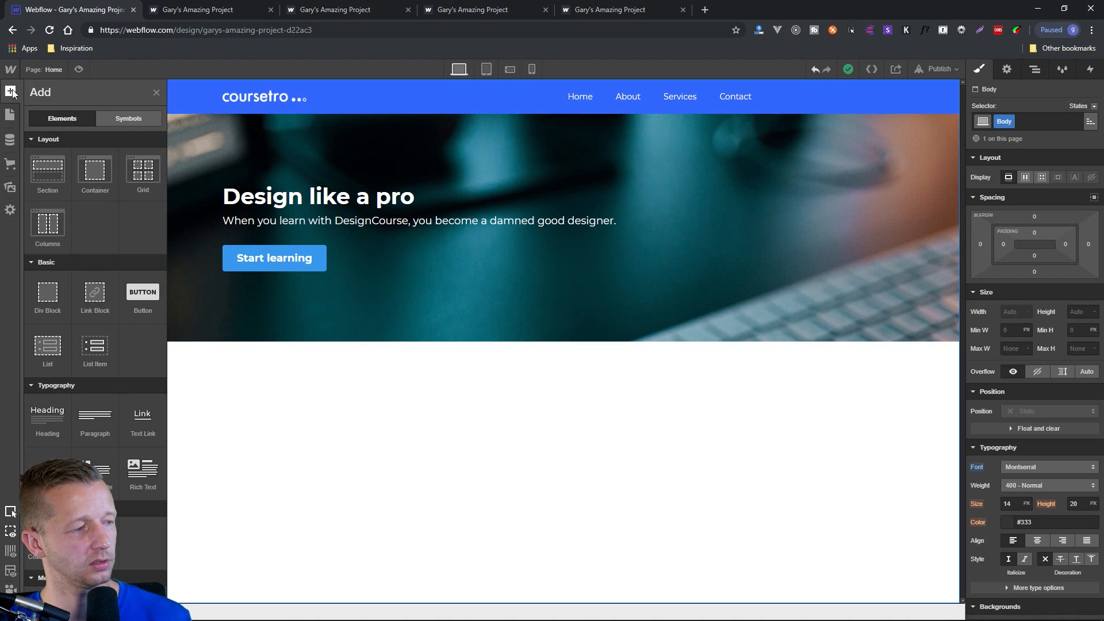
{"action": "left_click", "coordinate": [216, 330]}
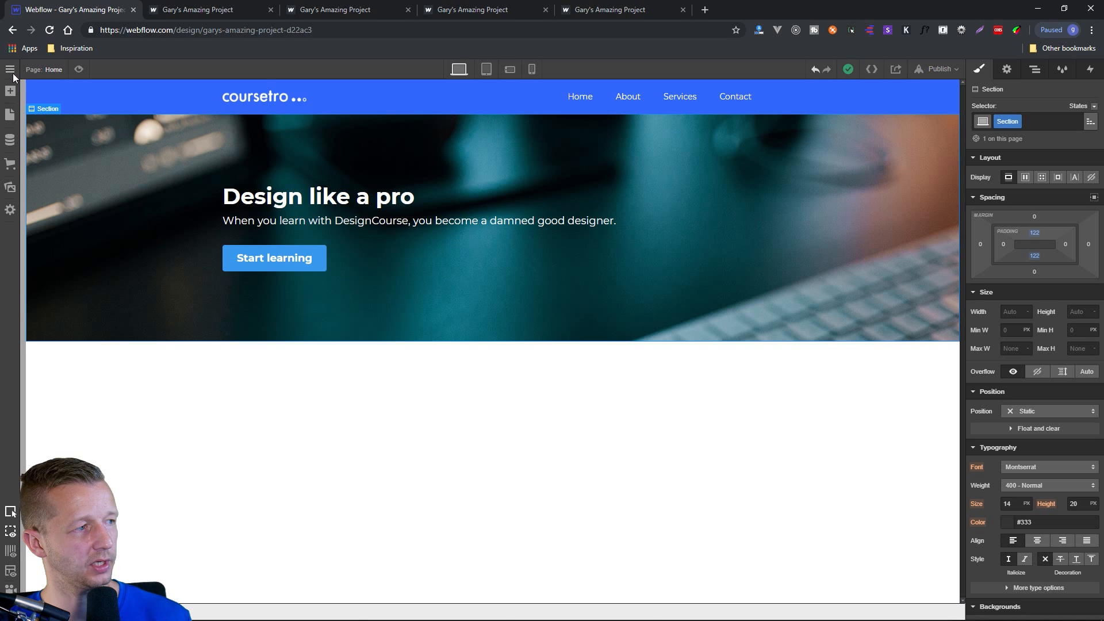
{"action": "left_click", "coordinate": [10, 91]}
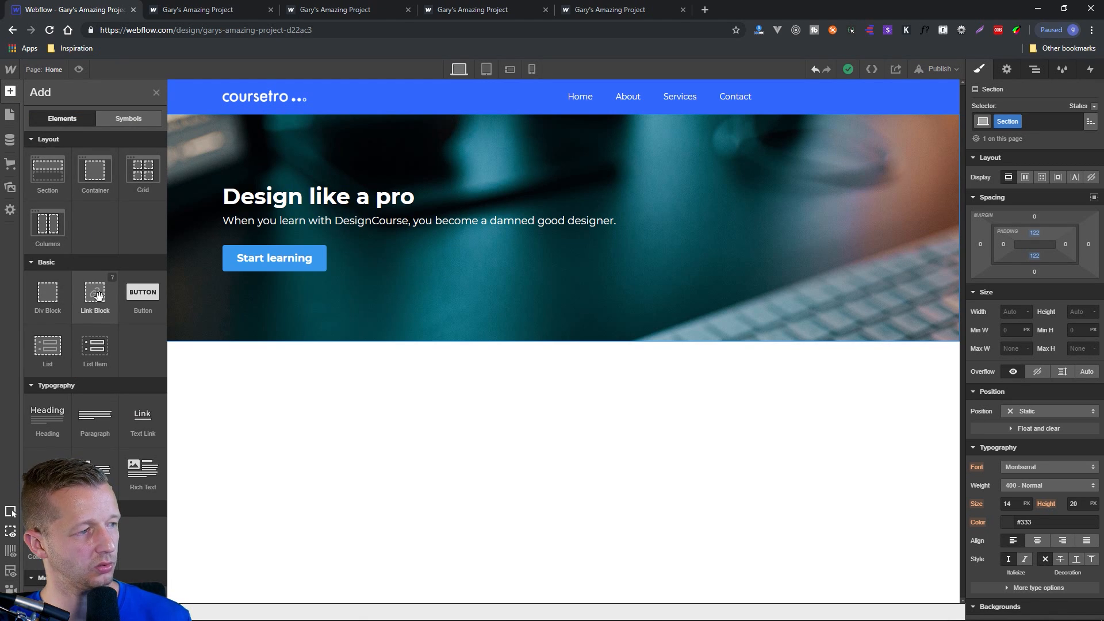
{"action": "left_click", "coordinate": [48, 172]}
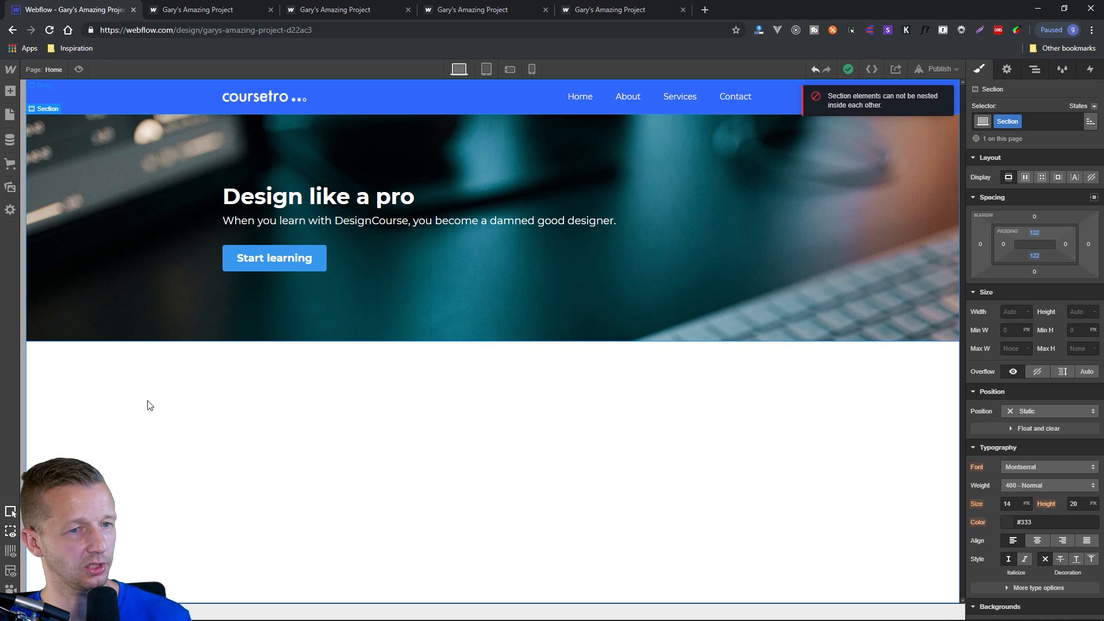
{"action": "left_click", "coordinate": [865, 109]}
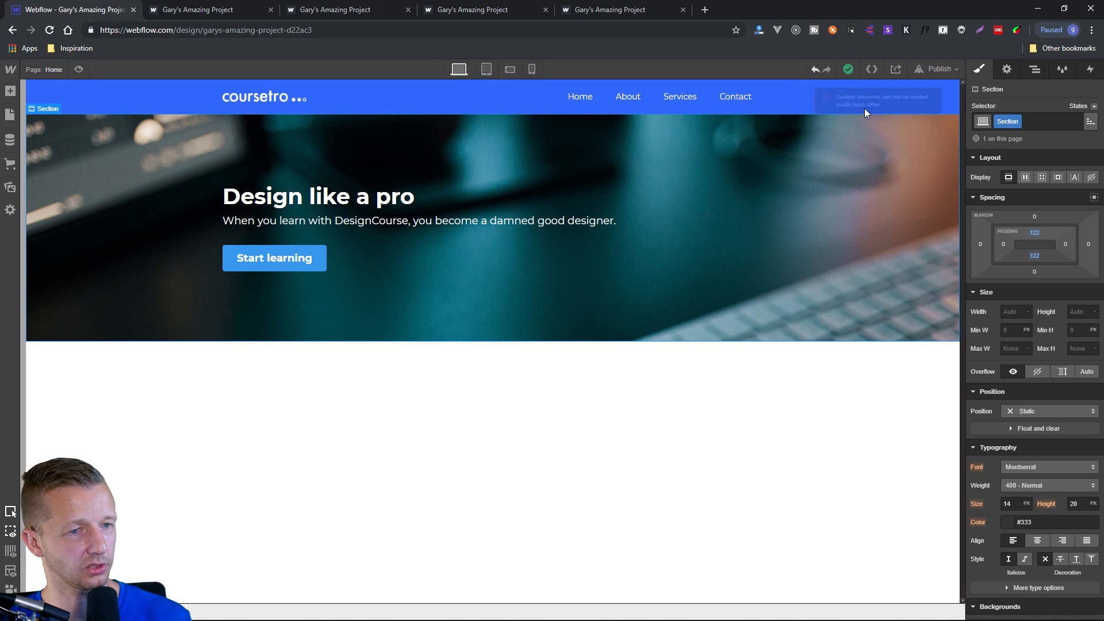
Add a new Section element to the page body directly below the hero section.
{"action": "left_click", "coordinate": [303, 375]}
{"action": "left_click", "coordinate": [10, 91]}
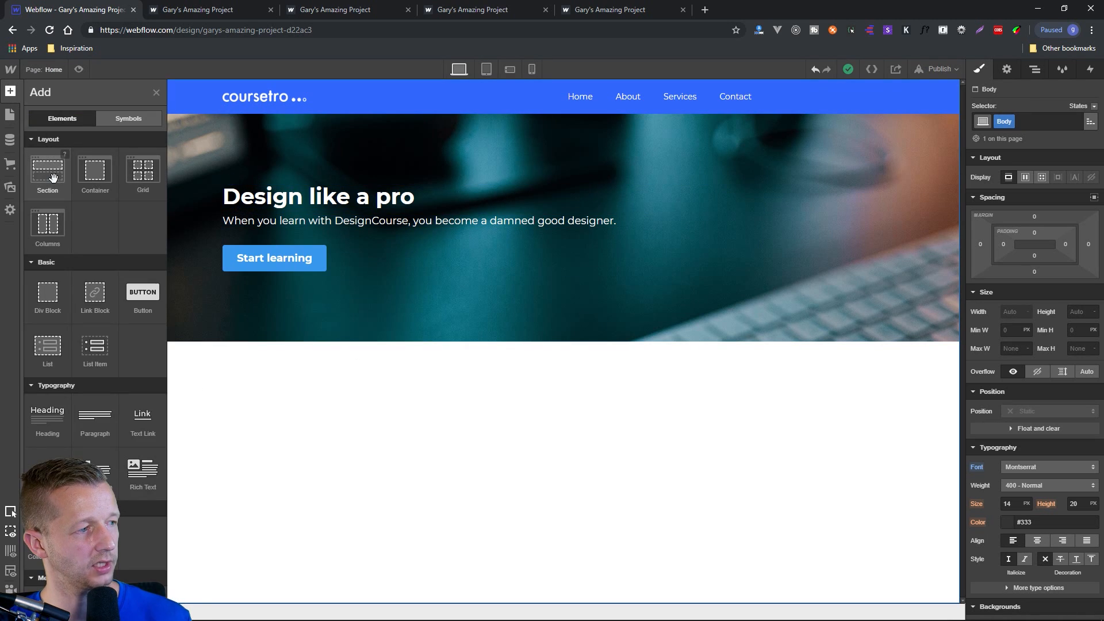
{"action": "left_click_drag", "start_coordinate": [53, 177], "coordinate": [327, 389]}
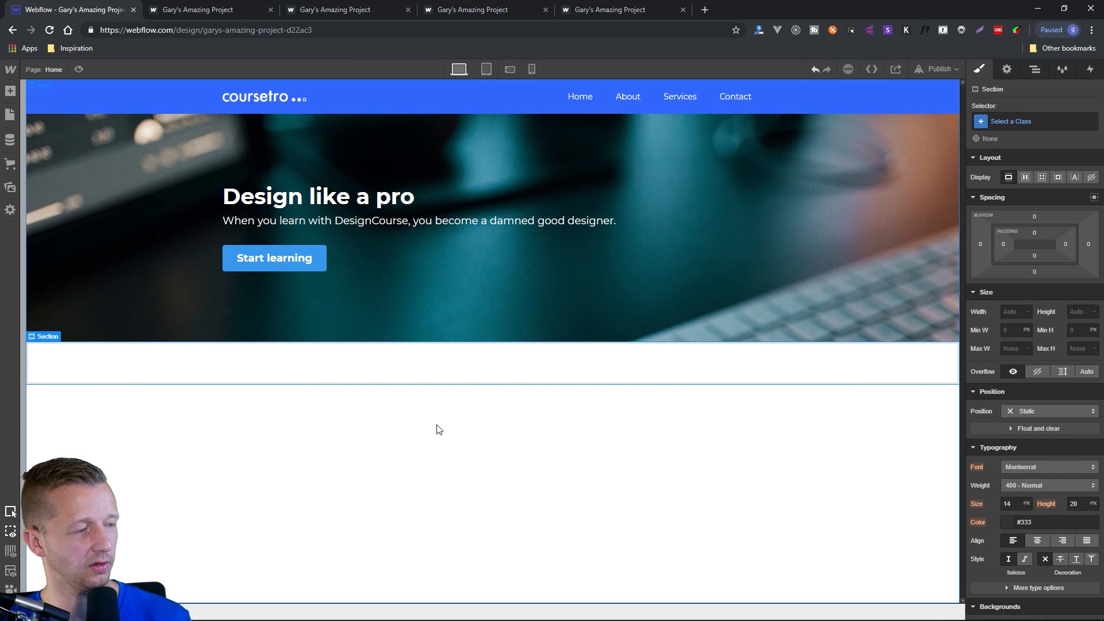
Give the new section below the hero a light grey #eee background color.
{"action": "scroll", "coordinate": [1058, 517], "scroll_direction": "down", "scroll_amount": 4}
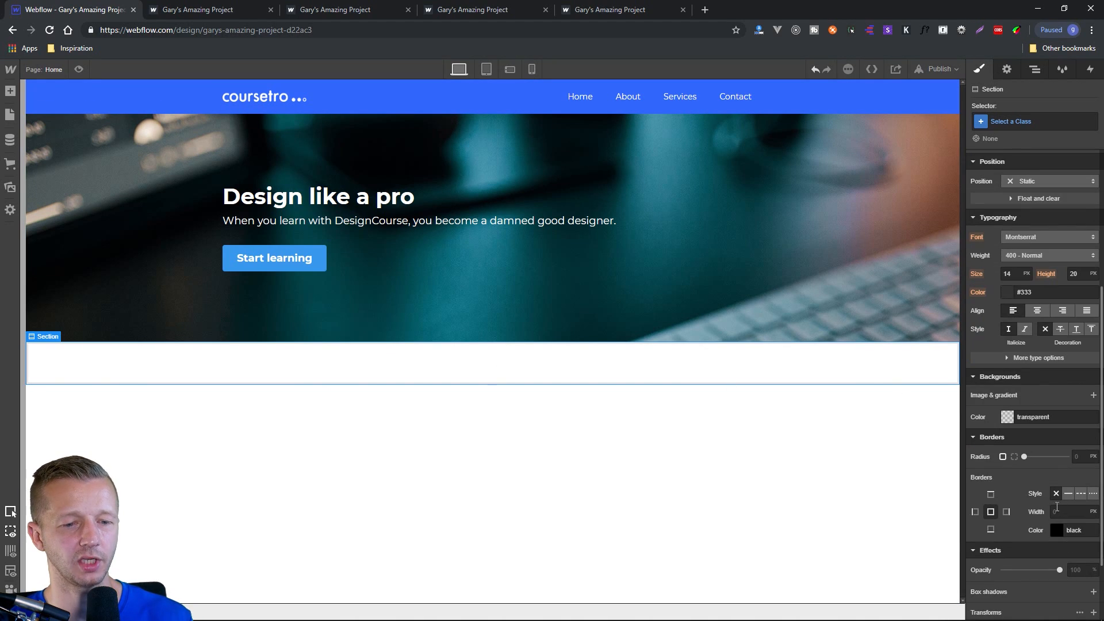
{"action": "left_click", "coordinate": [1008, 417]}
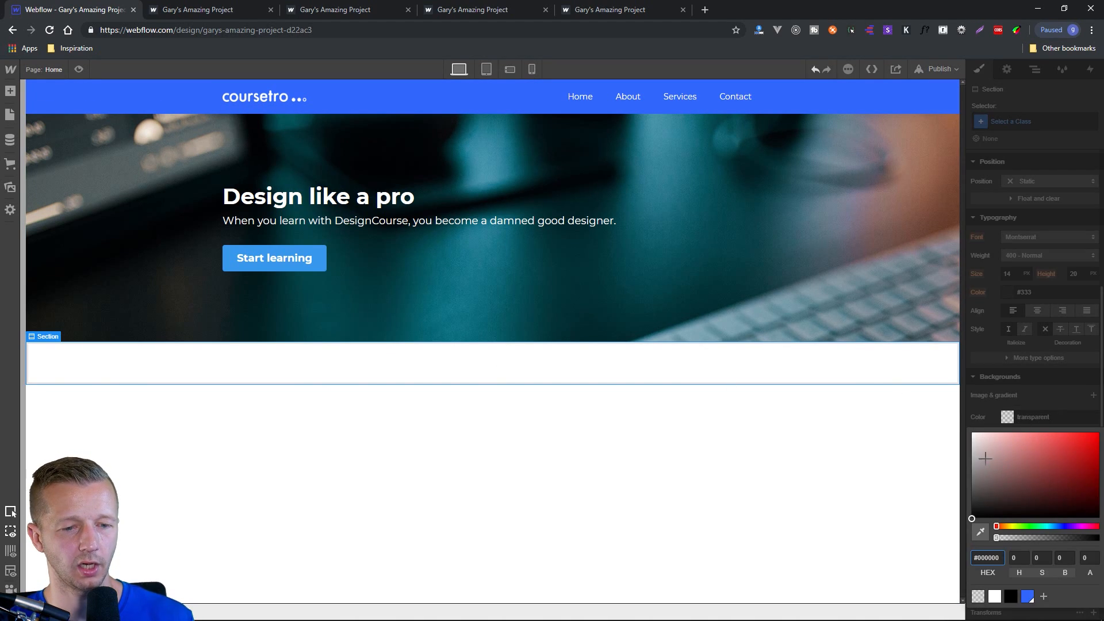
{"action": "left_click_drag", "start_coordinate": [976, 440], "coordinate": [965, 438]}
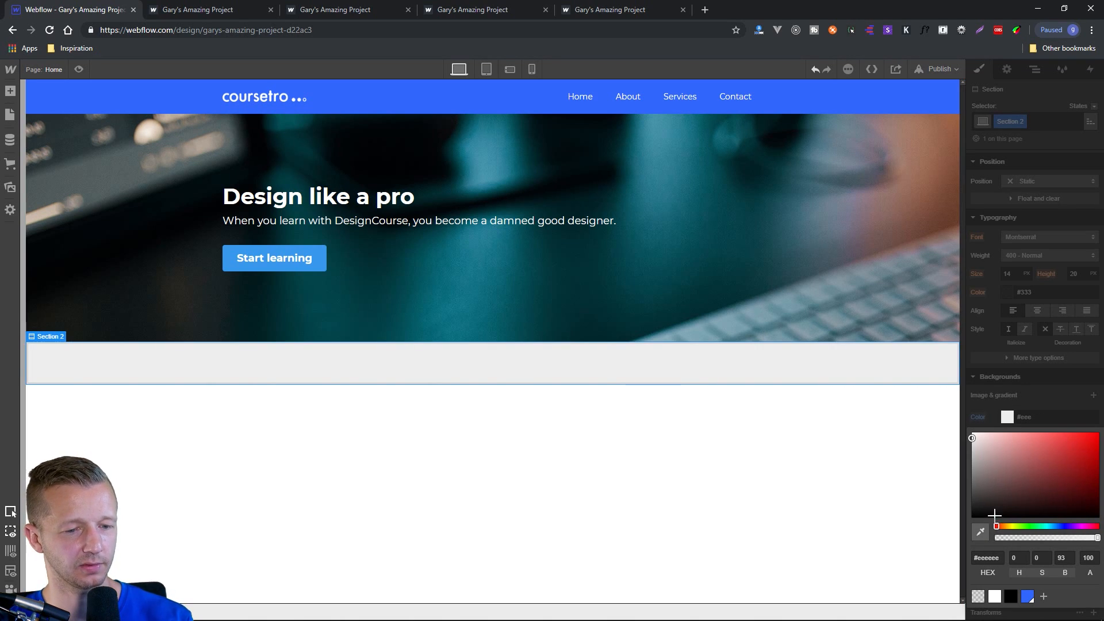
{"action": "left_click", "coordinate": [983, 400]}
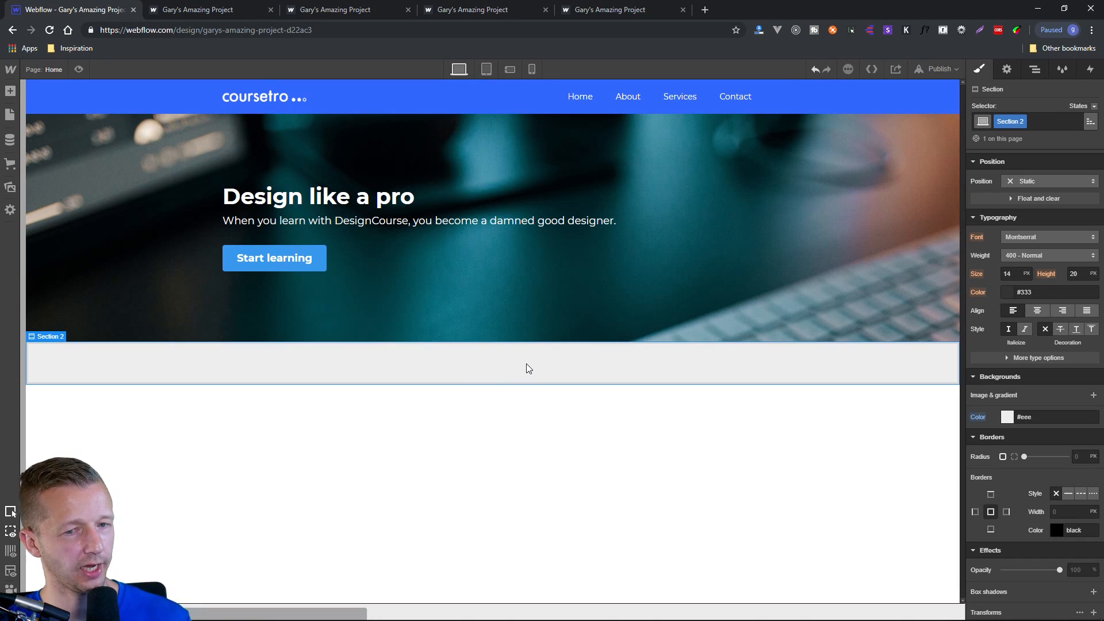
{"action": "left_click", "coordinate": [12, 97]}
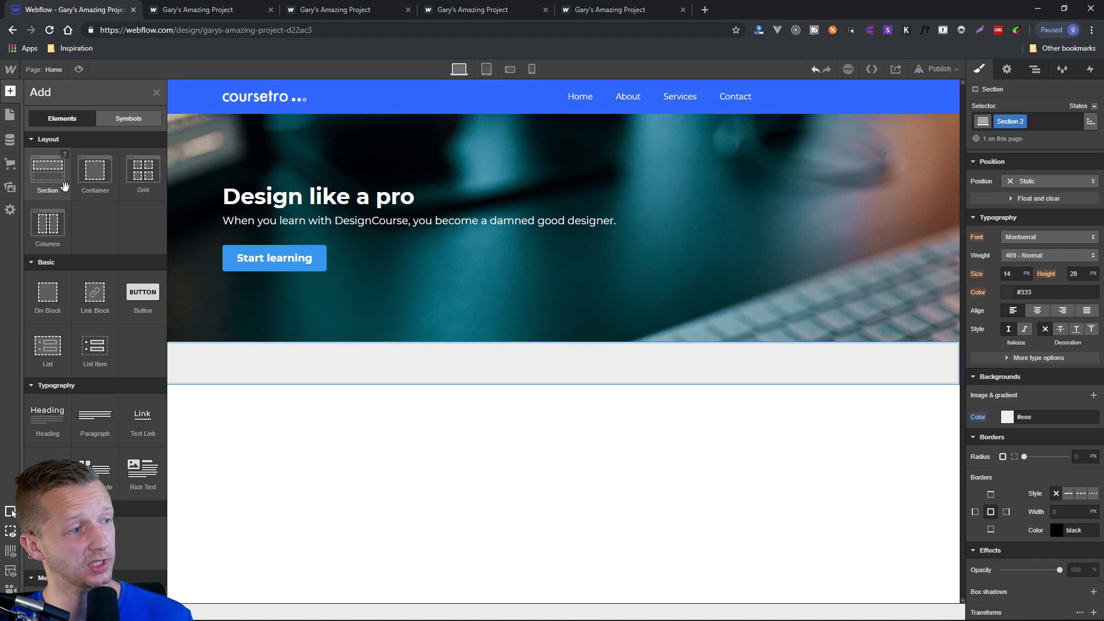
{"action": "left_click", "coordinate": [101, 175]}
{"action": "key", "text": "ctrl+z"}
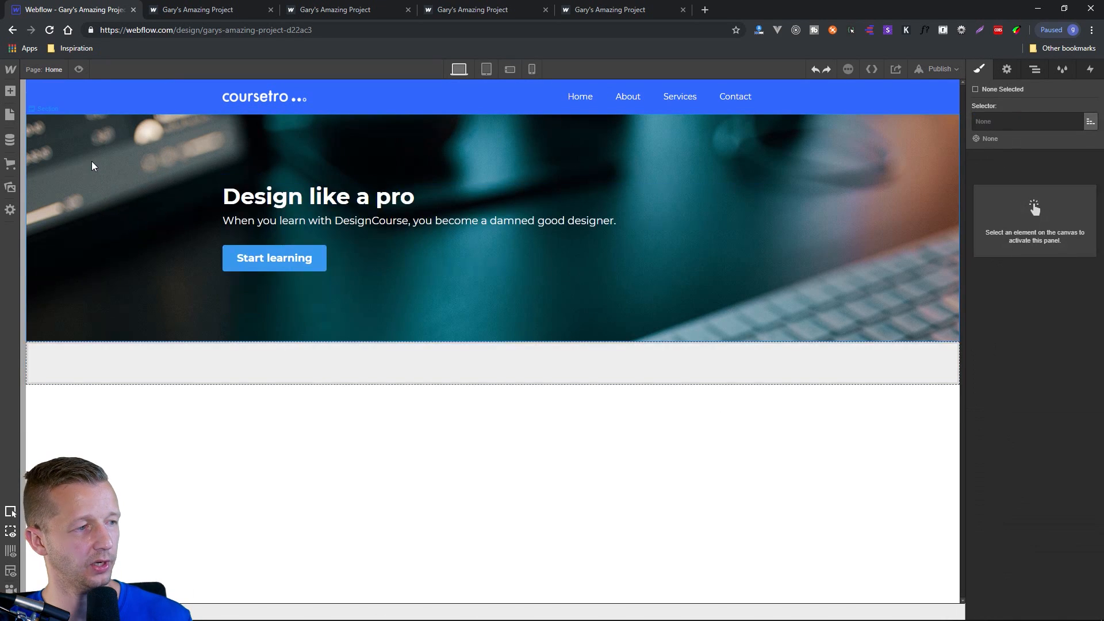
Add a Container inside the grey section and place a Heading of type H2 in it.
{"action": "left_click", "coordinate": [11, 95]}
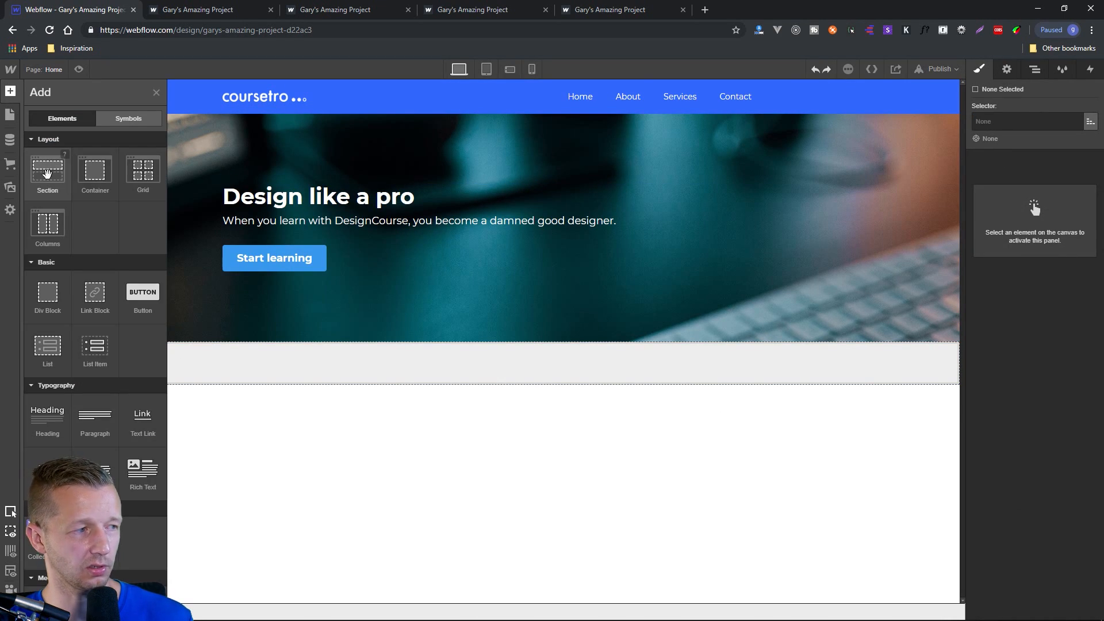
{"action": "left_click_drag", "start_coordinate": [91, 177], "coordinate": [427, 357]}
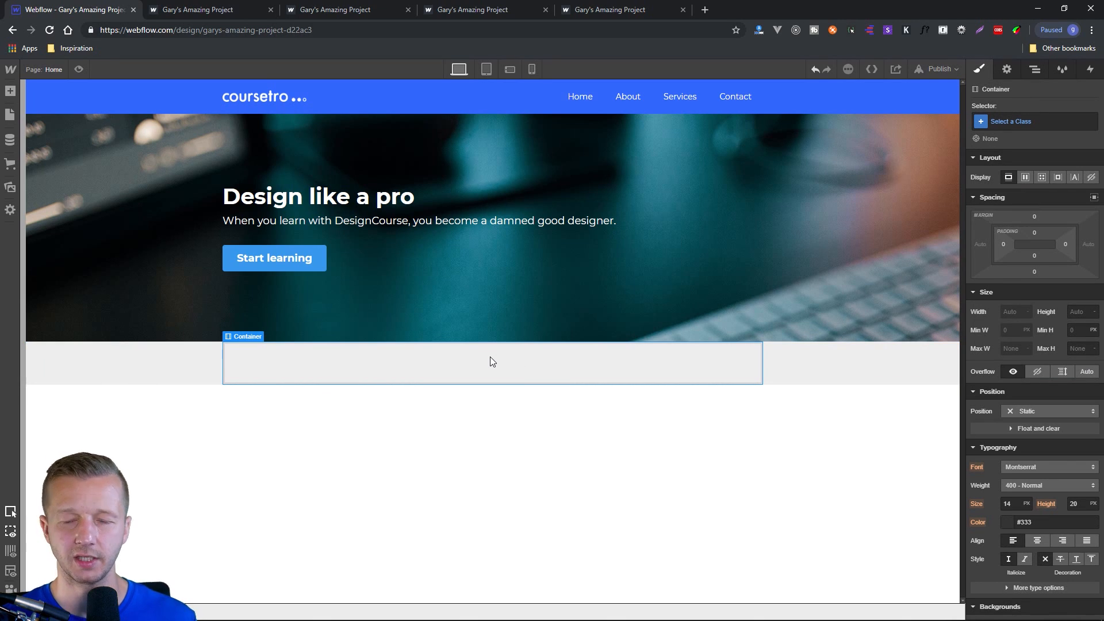
{"action": "left_click", "coordinate": [11, 90]}
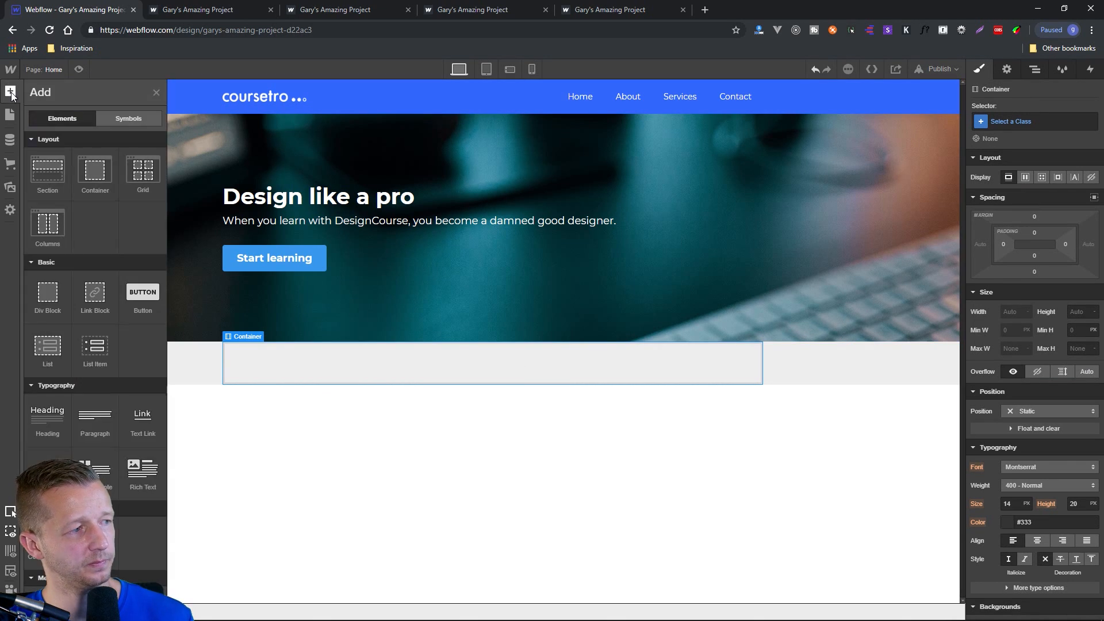
{"action": "left_click_drag", "start_coordinate": [50, 421], "coordinate": [282, 371]}
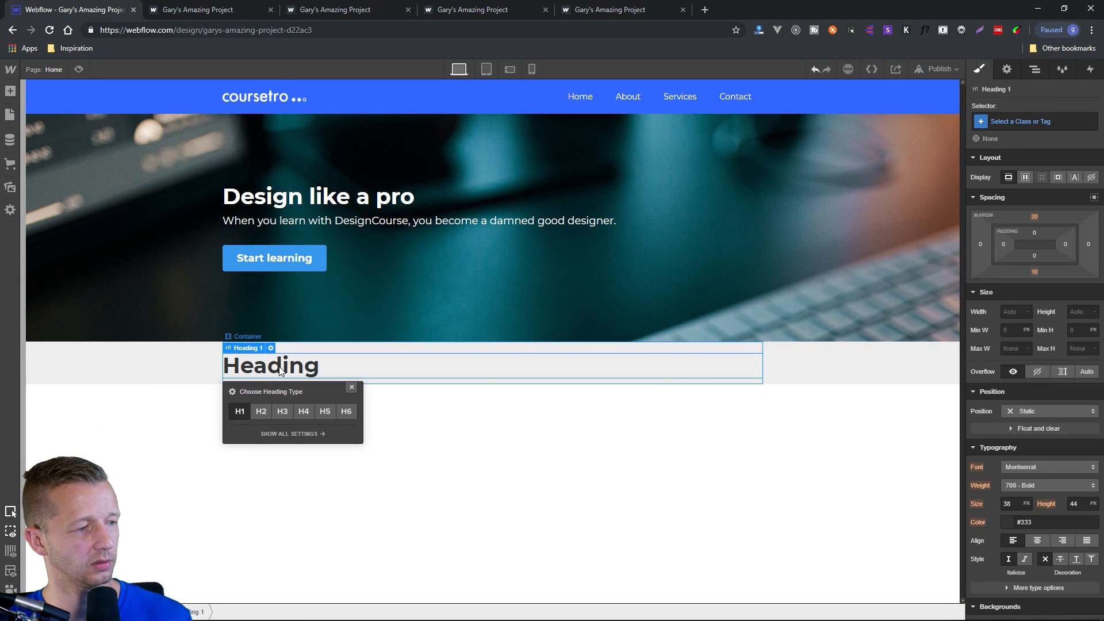
{"action": "left_click", "coordinate": [263, 412]}
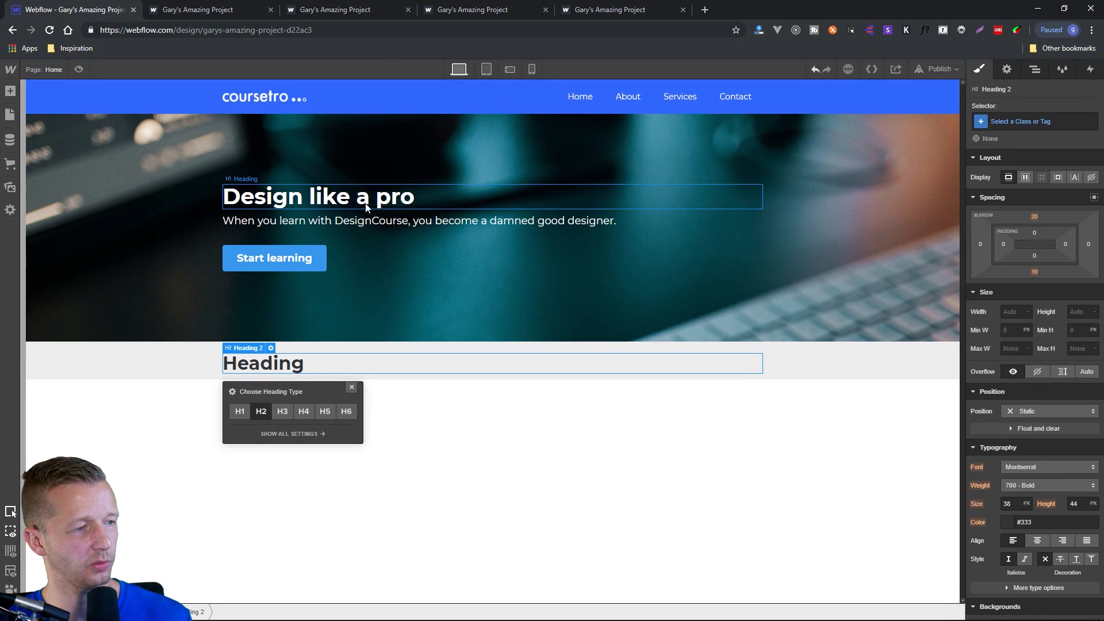
Change the text of the grey section's heading to "Latest videos".
{"action": "double_click", "coordinate": [282, 365]}
{"action": "double_click", "coordinate": [283, 366]}
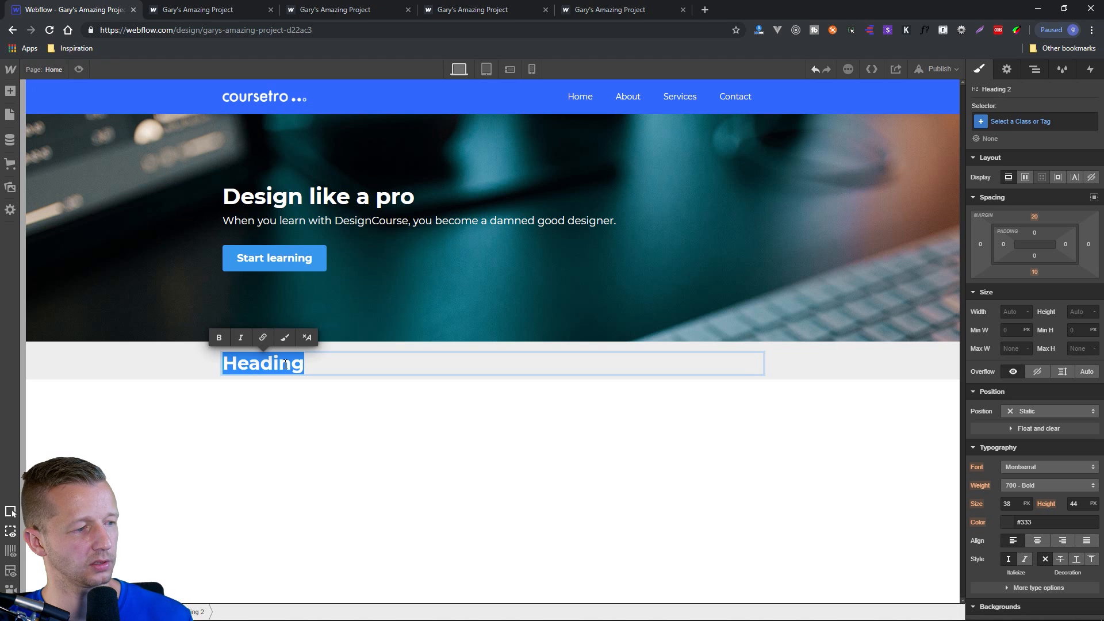
{"action": "type", "text": ":atest"}
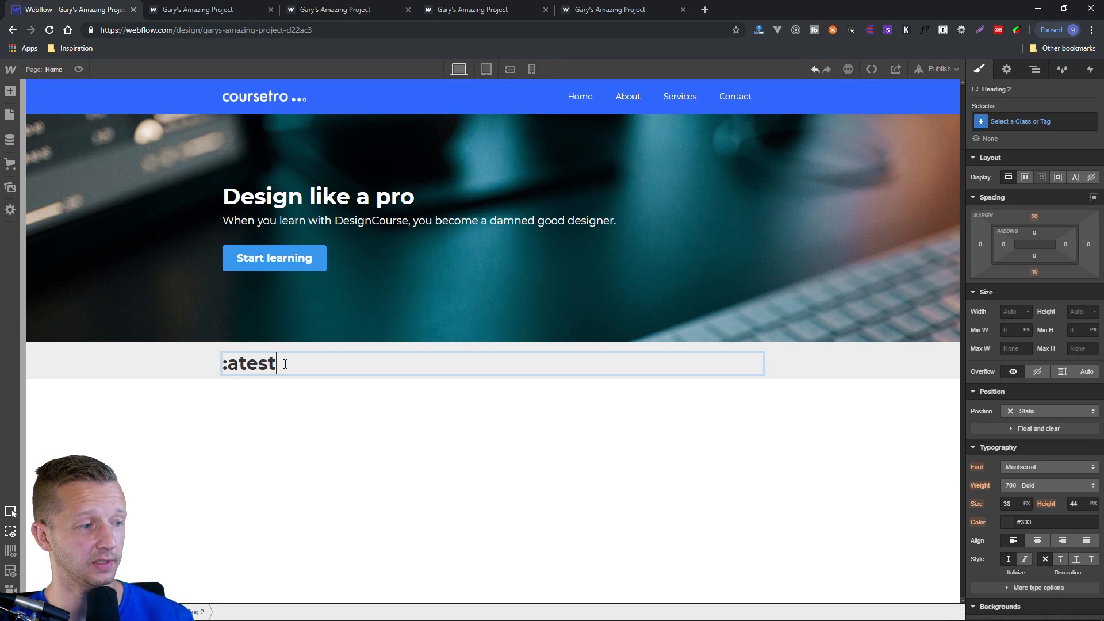
{"action": "key", "text": "ctrl+a"}
{"action": "type", "text": "Latest videos"}
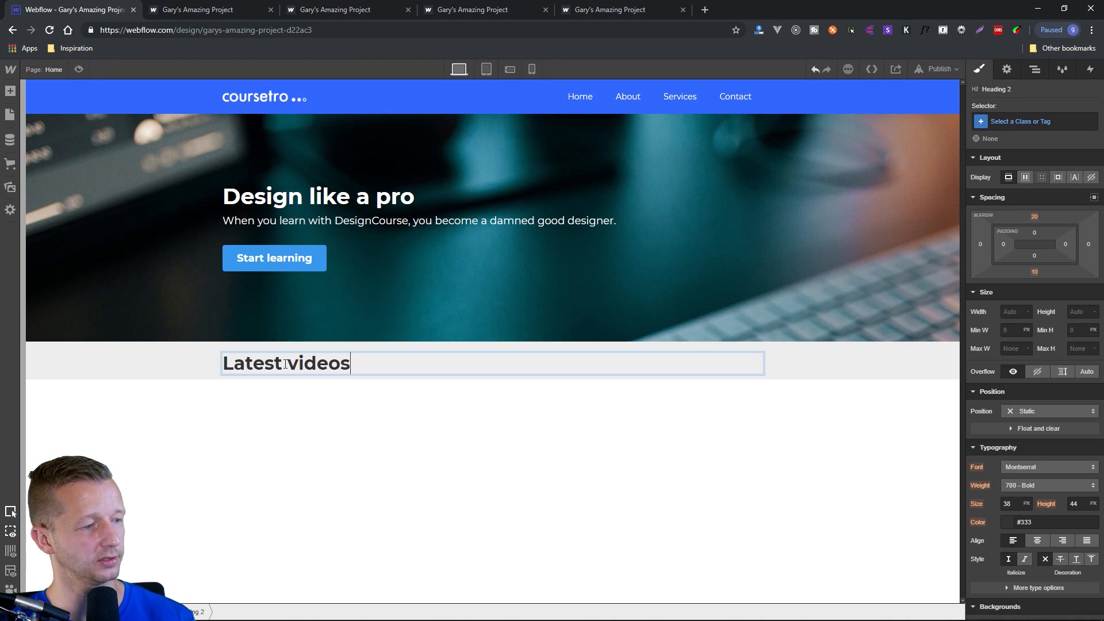
{"action": "key", "text": "Escape"}
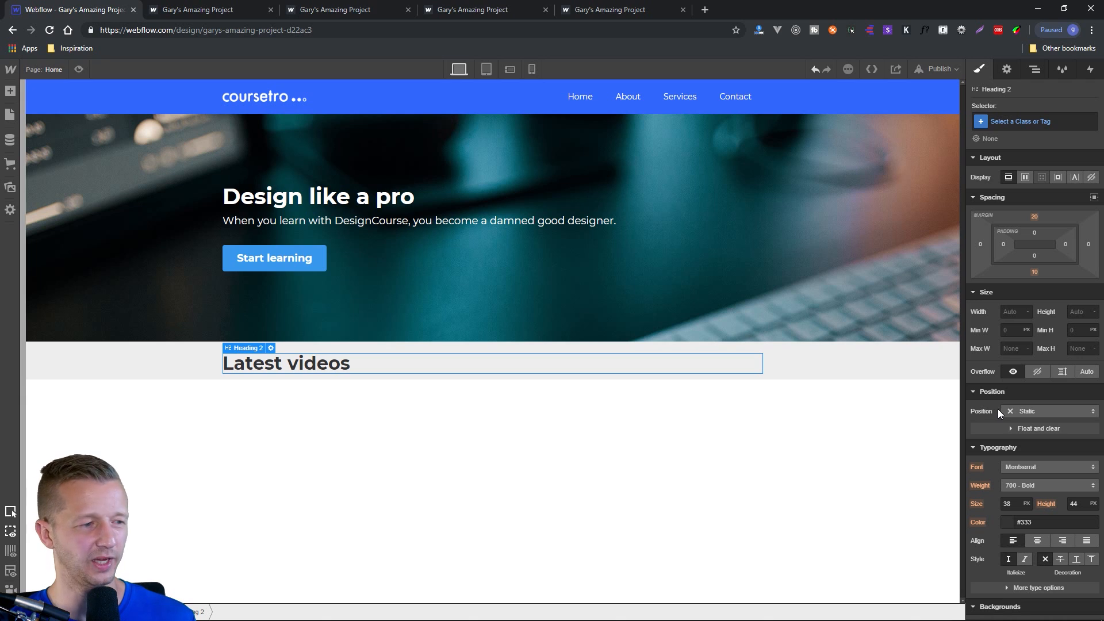
Set the "Latest videos" heading's font size to 1.5 em.
{"action": "left_click", "coordinate": [1026, 504]}
{"action": "left_click", "coordinate": [1034, 531]}
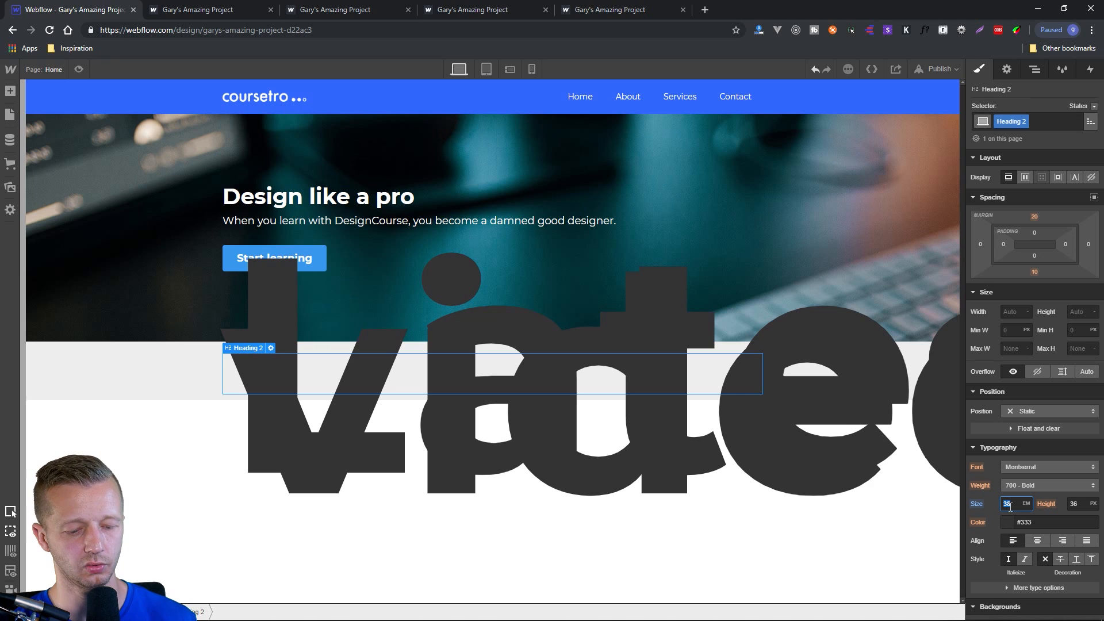
{"action": "type", "text": "1"}
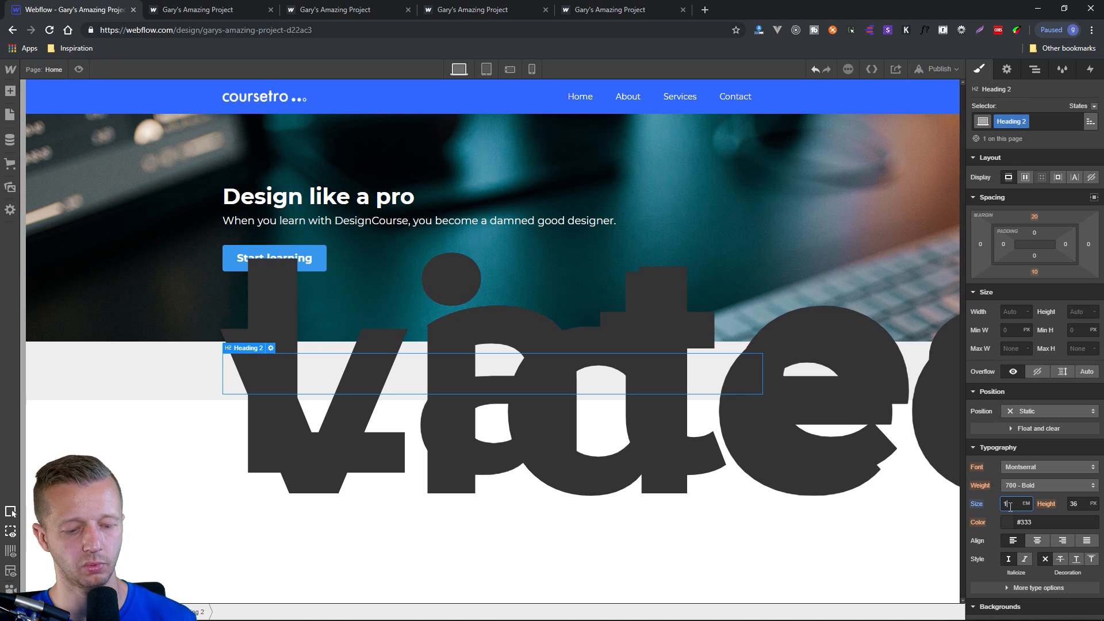
{"action": "type", "text": ".5"}
{"action": "key", "text": "Return"}
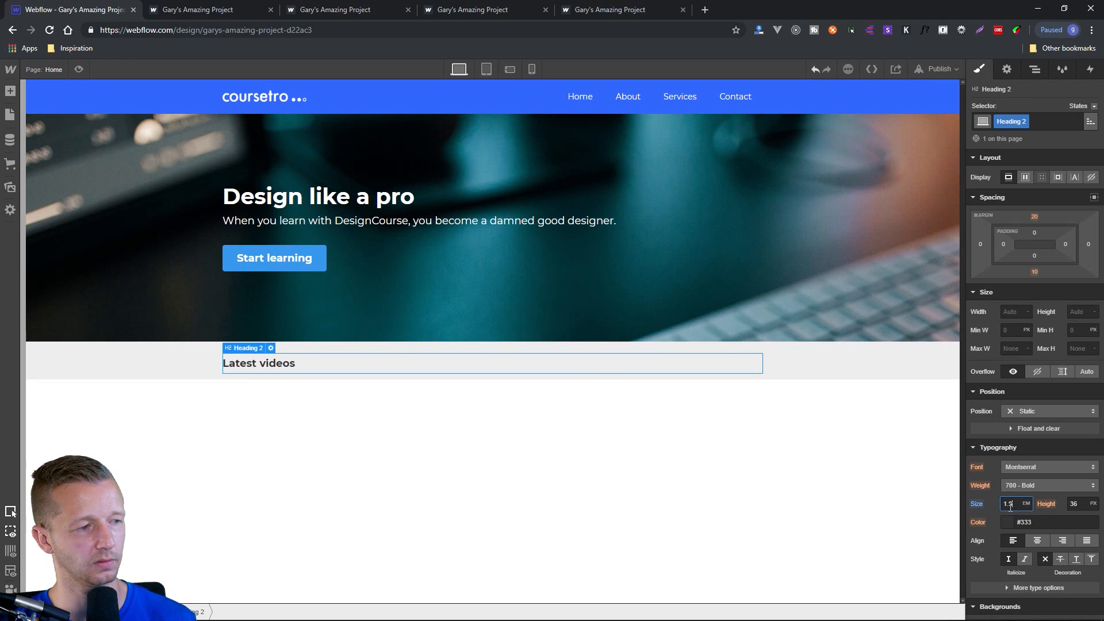
{"action": "key", "text": "Return"}
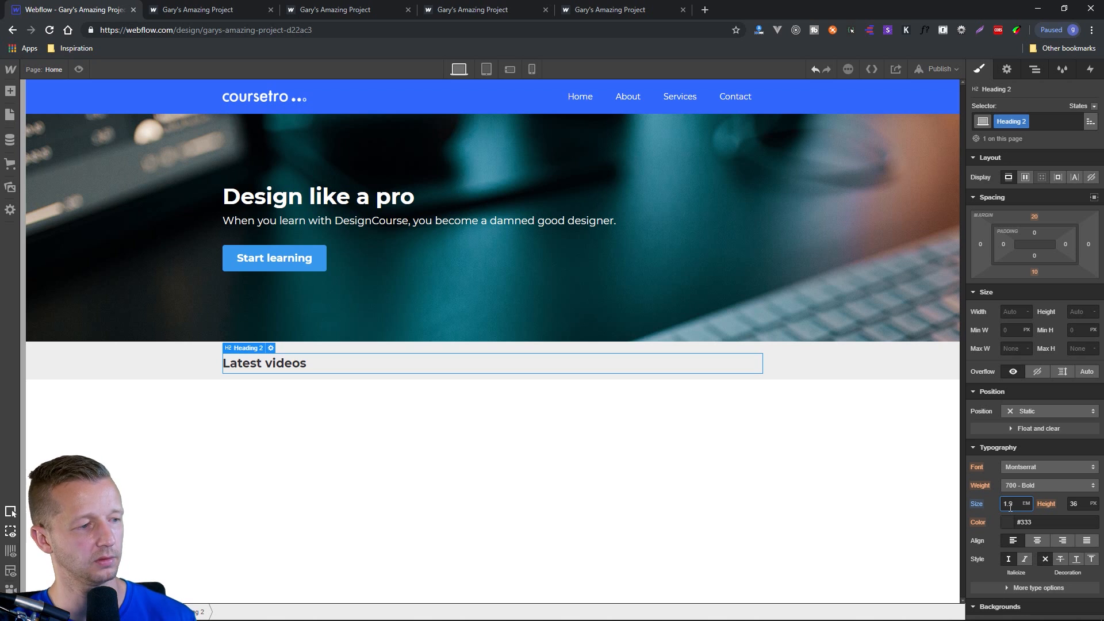
{"action": "left_click", "coordinate": [635, 469]}
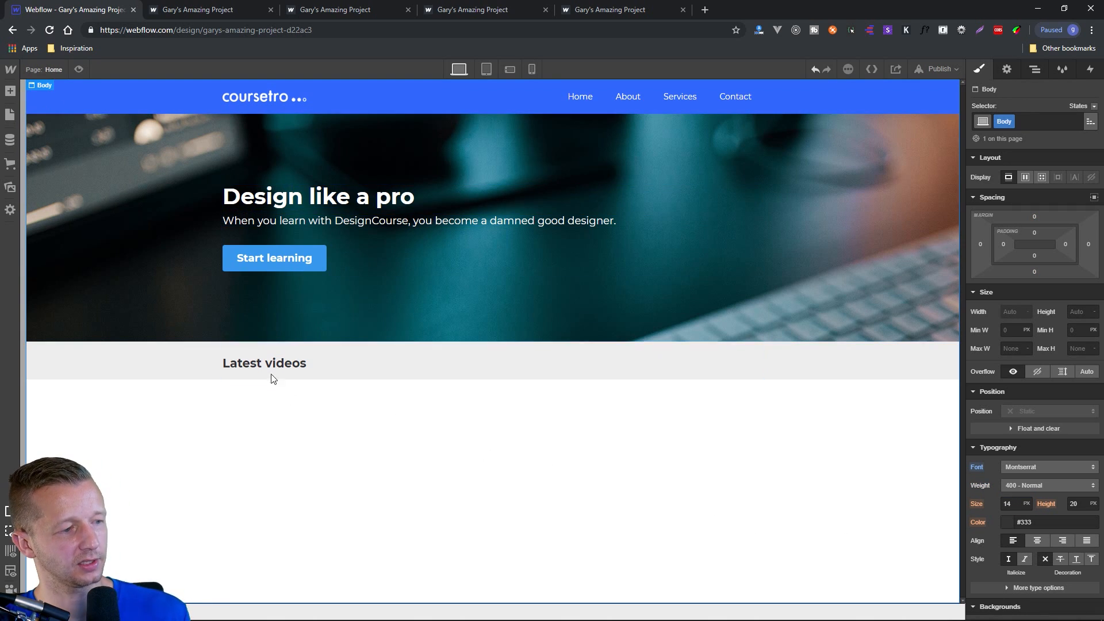
Set the top padding of the container around the "Latest videos" heading to 50 px, leaving its bottom padding at 0.
{"action": "left_click", "coordinate": [296, 353]}
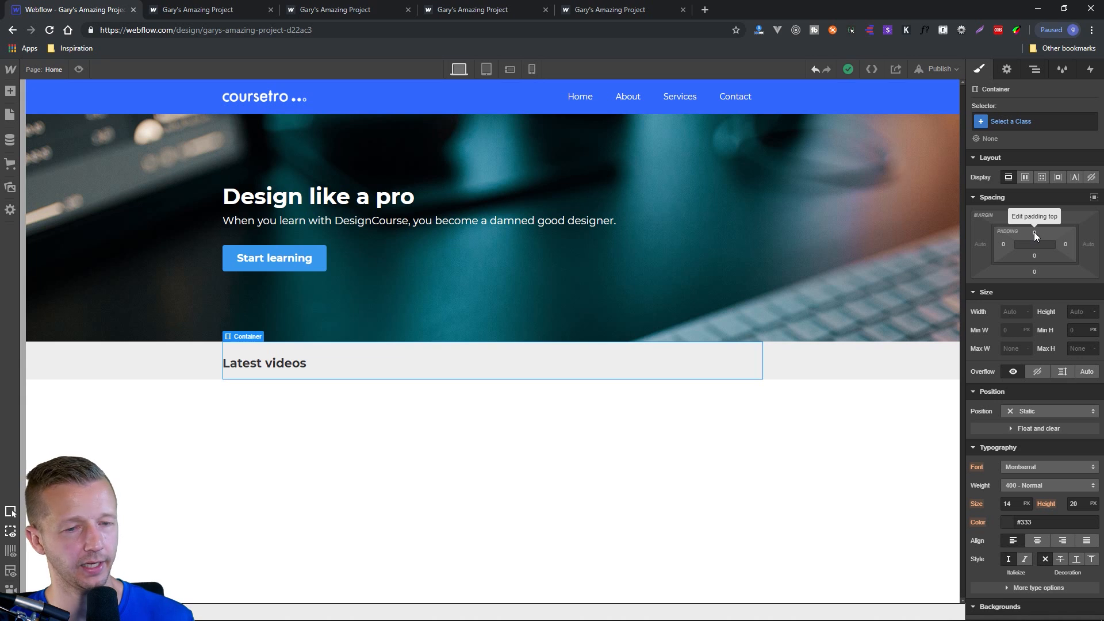
{"action": "left_click_drag", "start_coordinate": [1036, 232], "coordinate": [1042, 278]}
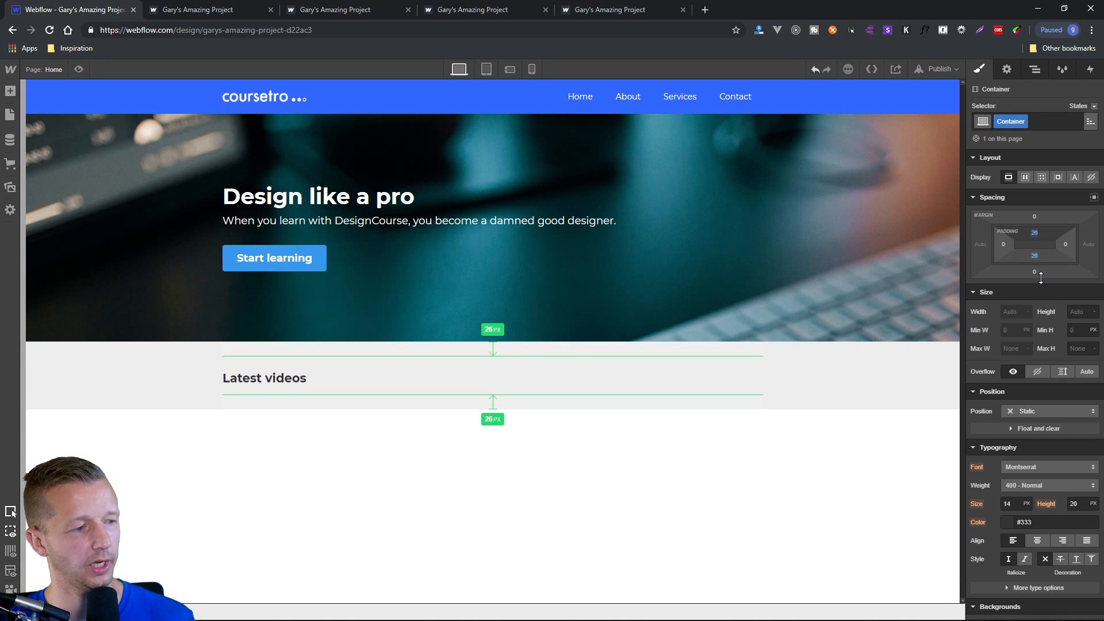
{"action": "key", "text": "ctrl+z"}
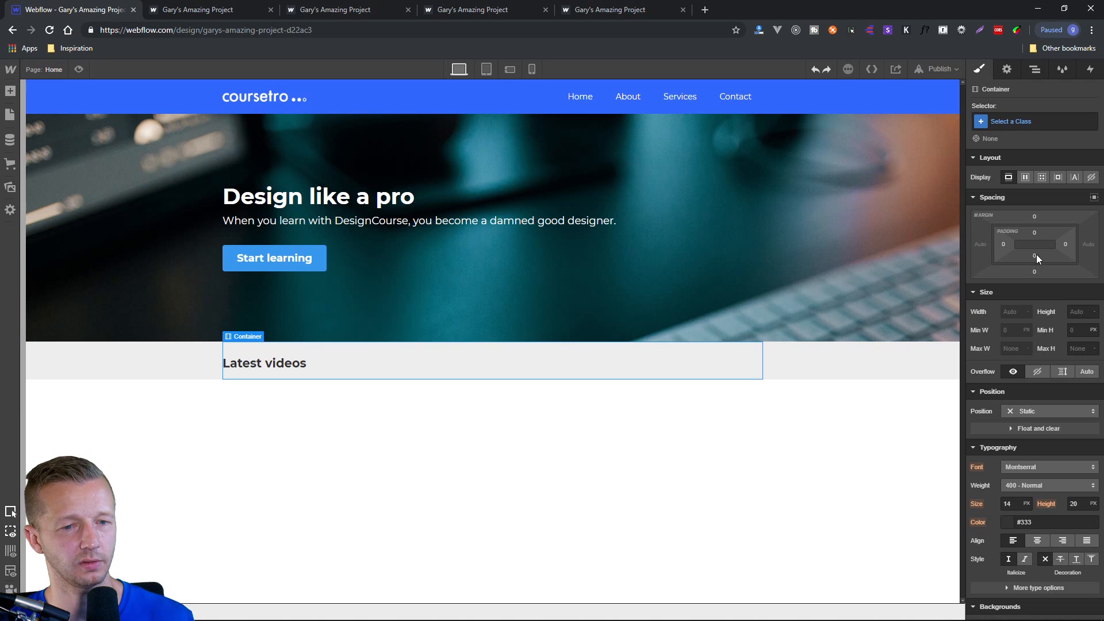
{"action": "left_click_drag", "start_coordinate": [1034, 233], "coordinate": [1044, 319]}
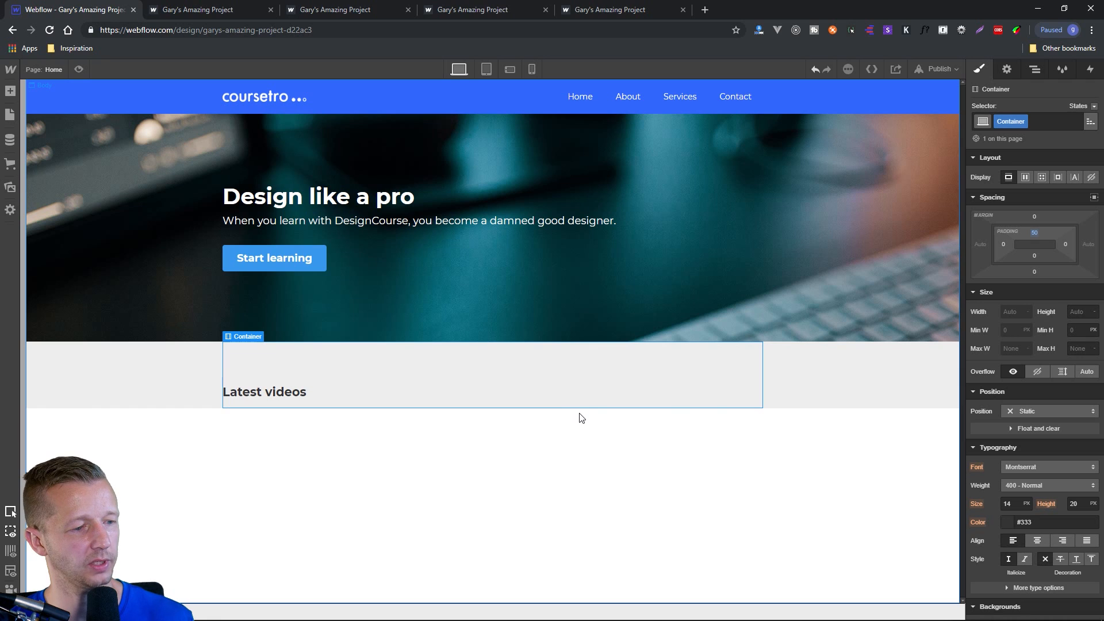
{"action": "left_click", "coordinate": [581, 400]}
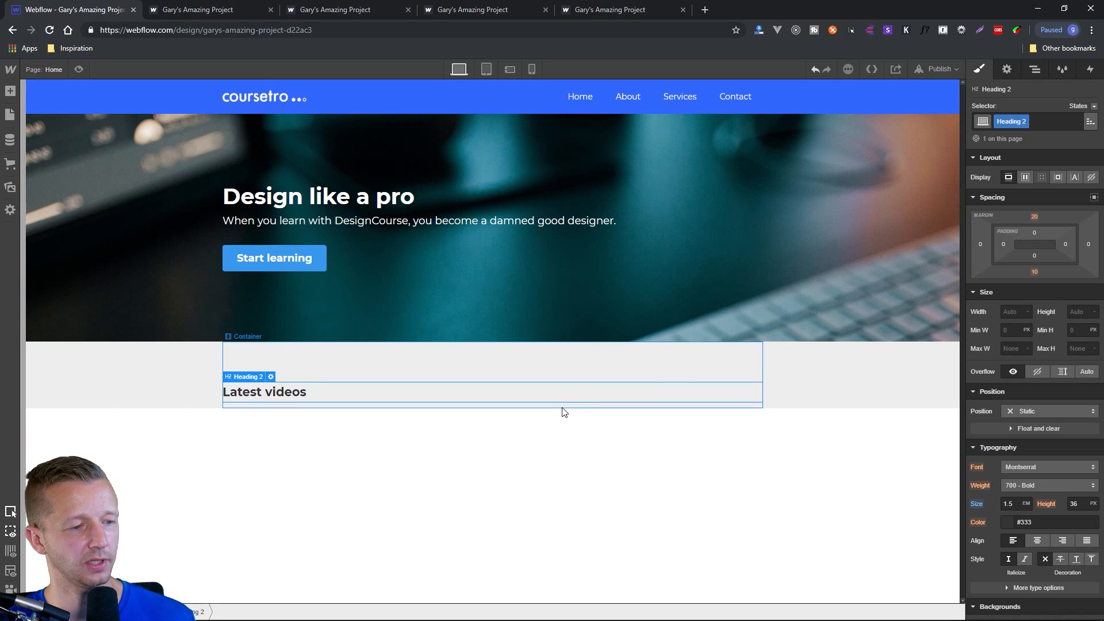
{"action": "left_click", "coordinate": [562, 407]}
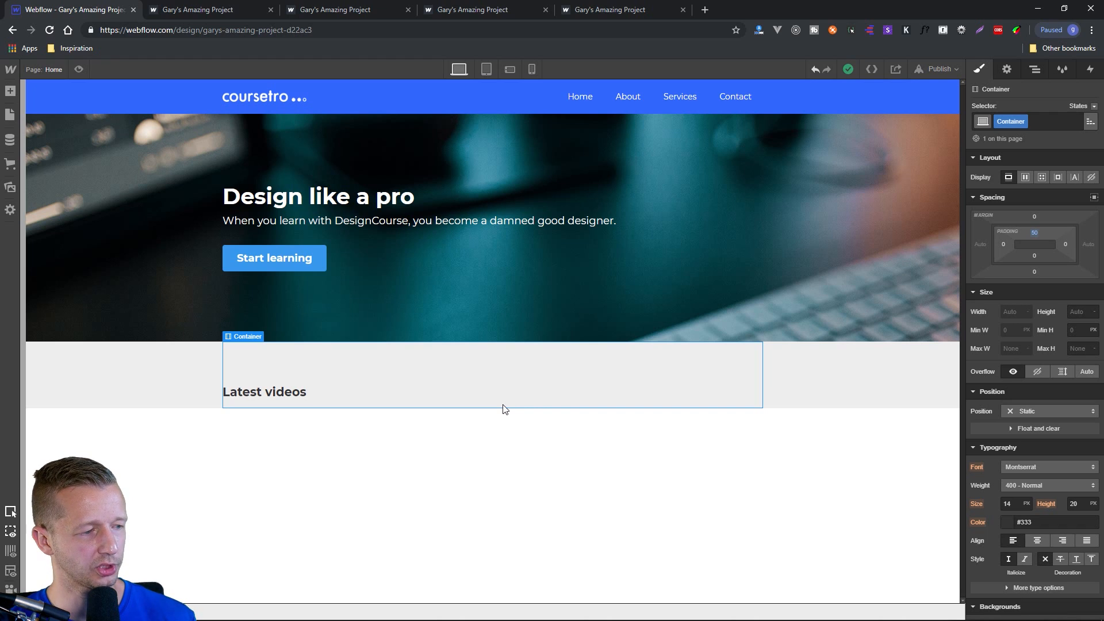
Add a Grid element beneath the "Latest videos" heading inside the container.
{"action": "left_click", "coordinate": [298, 397]}
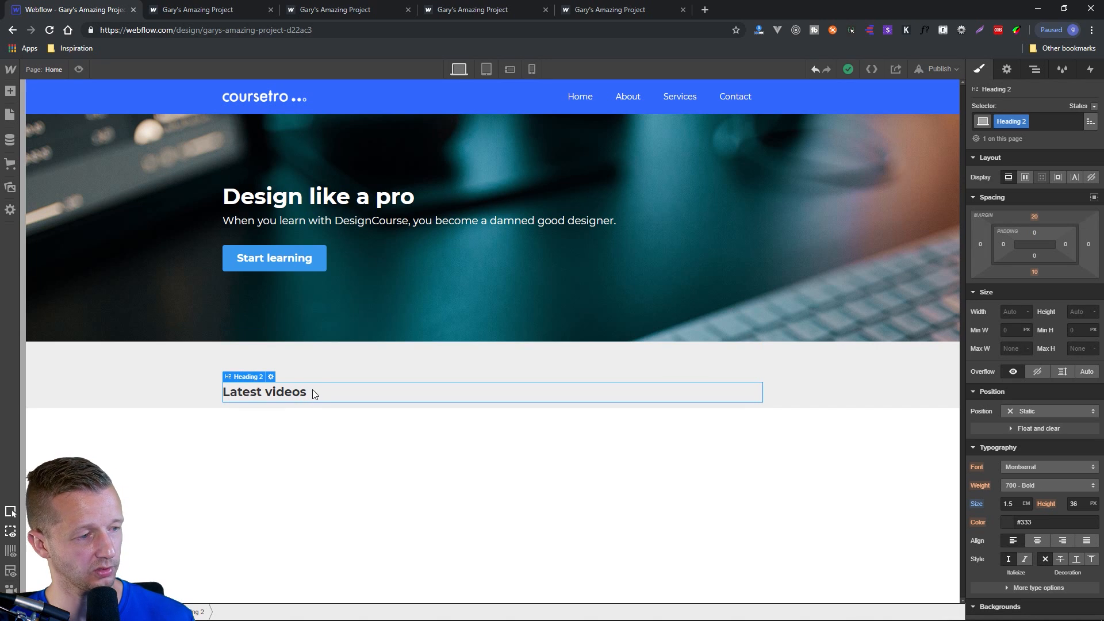
{"action": "left_click", "coordinate": [10, 92]}
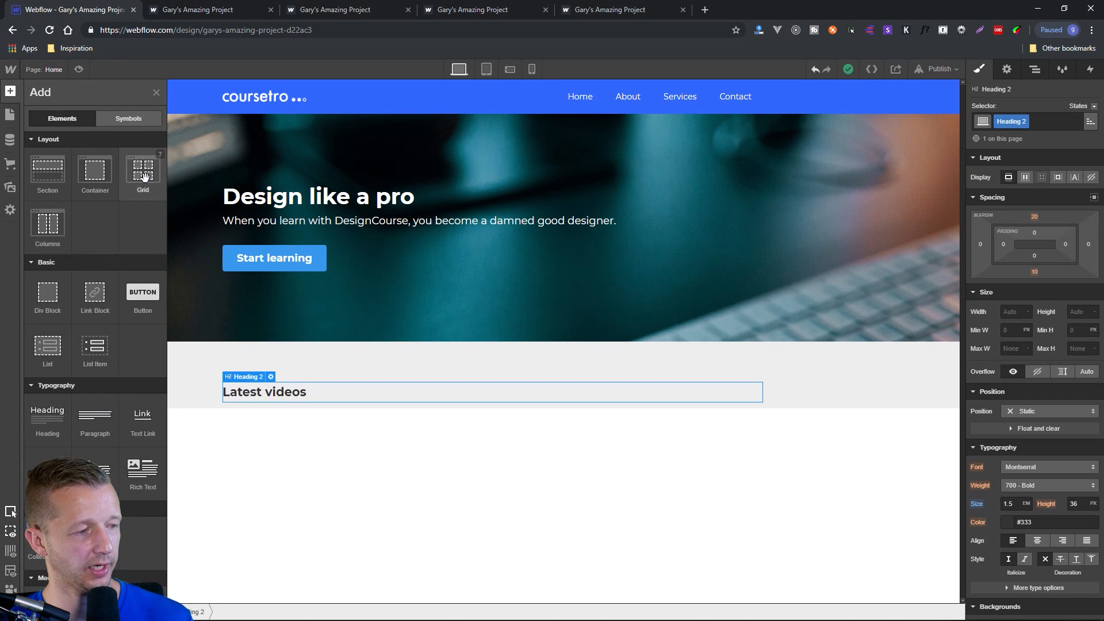
{"action": "left_click_drag", "start_coordinate": [145, 177], "coordinate": [278, 401]}
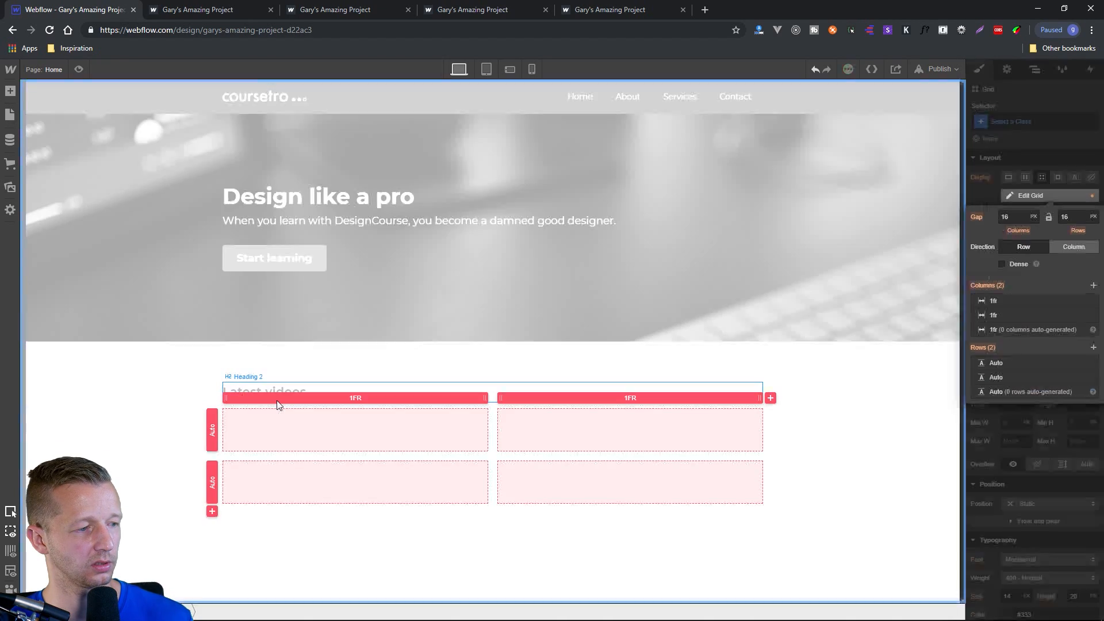
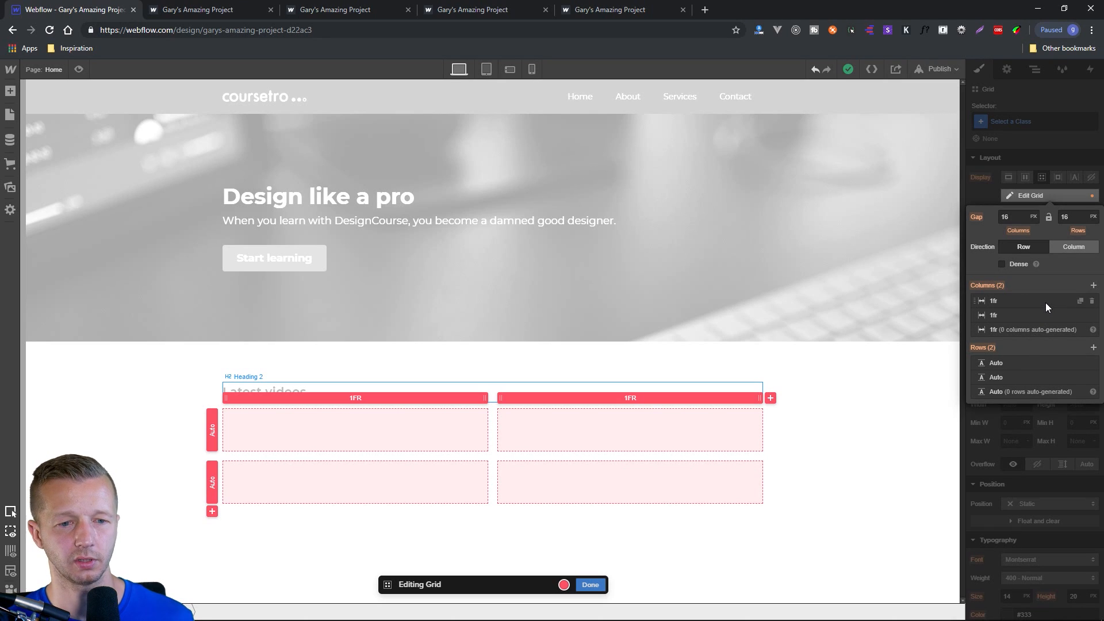
Add a third 1fr column to the grid and place a Div Block in the grid's first cell.
{"action": "left_click", "coordinate": [1094, 285]}
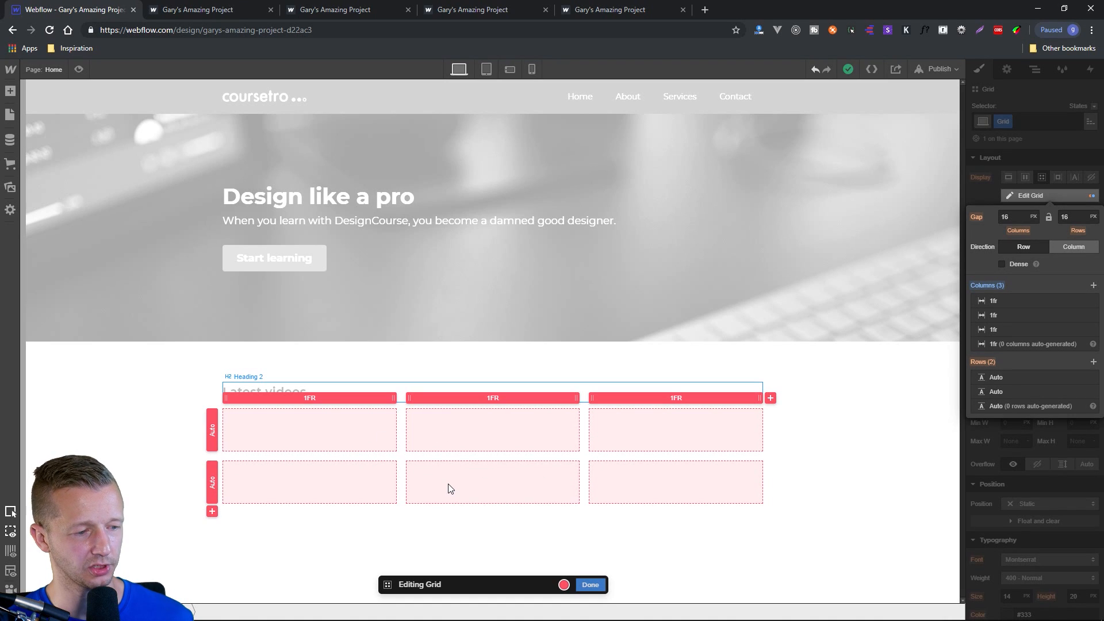
{"action": "left_click", "coordinate": [592, 584]}
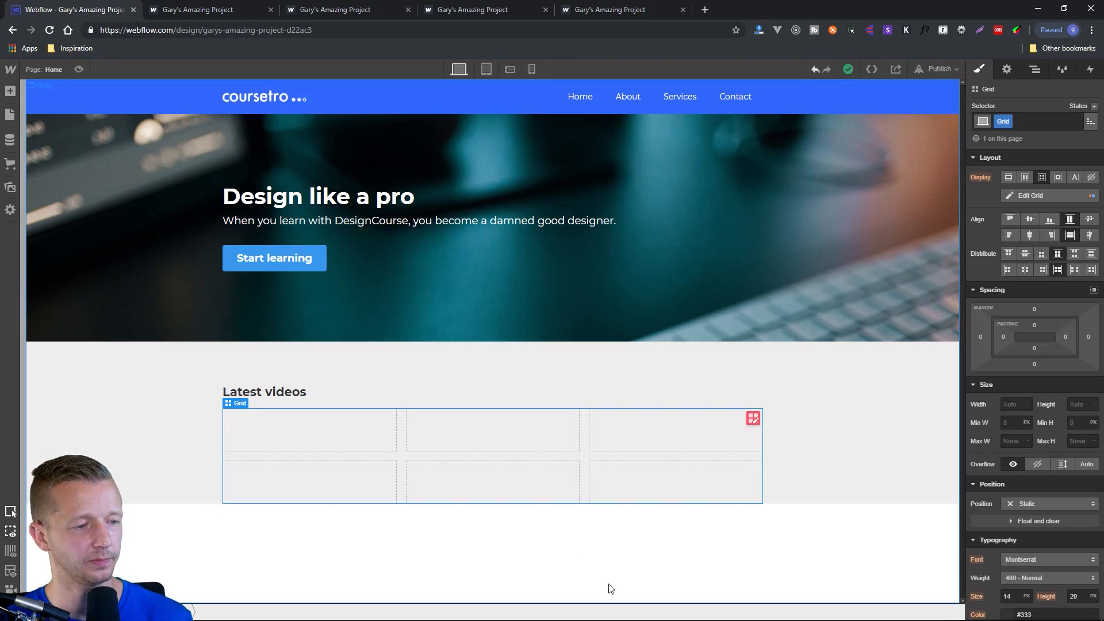
{"action": "left_click", "coordinate": [1038, 70]}
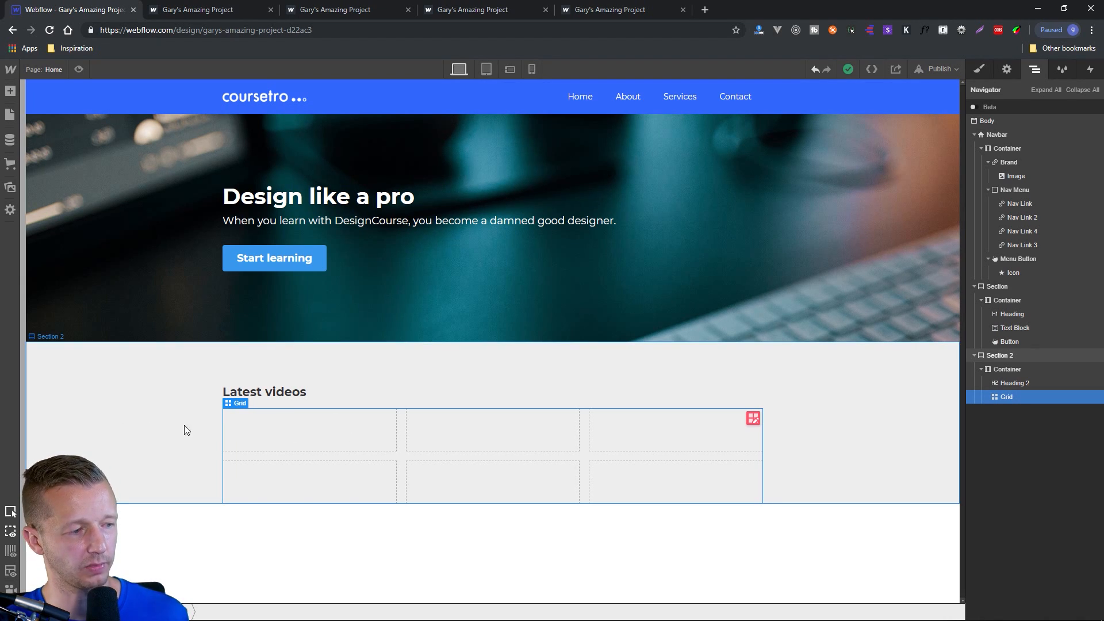
{"action": "left_click", "coordinate": [10, 91]}
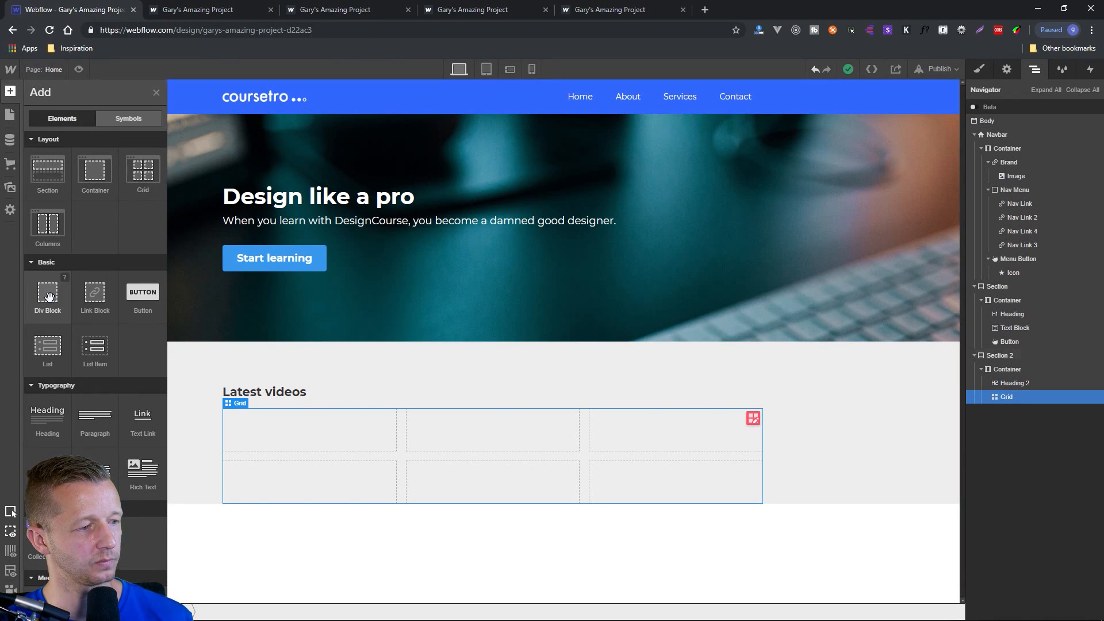
{"action": "left_click_drag", "start_coordinate": [49, 296], "coordinate": [298, 436]}
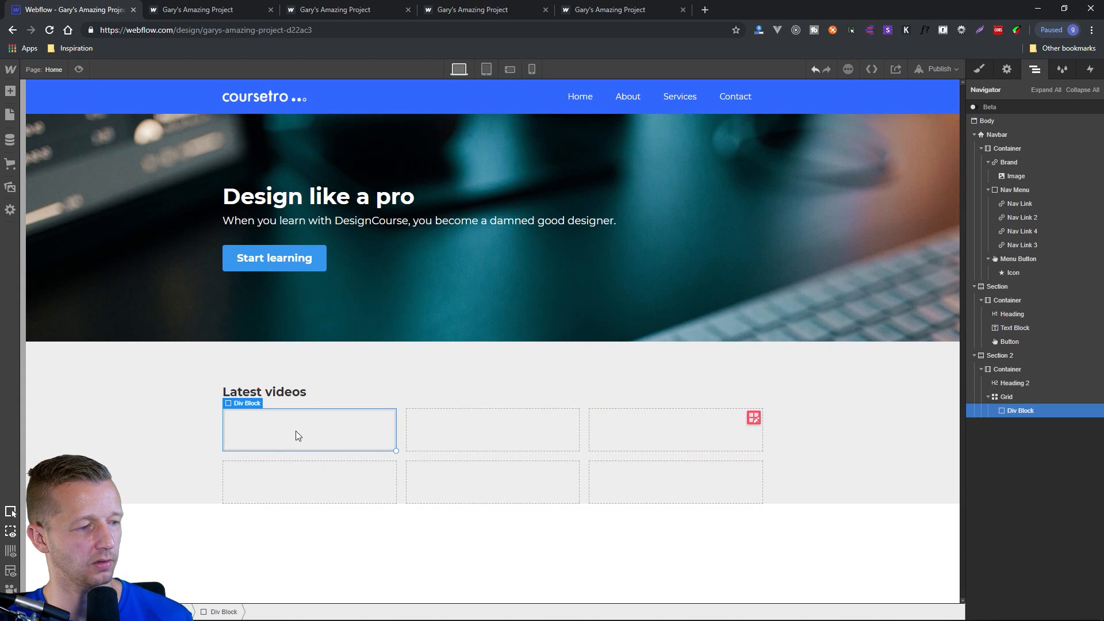
Set the background color of the div block in the first grid cell to white.
{"action": "left_click", "coordinate": [982, 70]}
{"action": "scroll", "coordinate": [1062, 499], "scroll_direction": "down", "scroll_amount": 5}
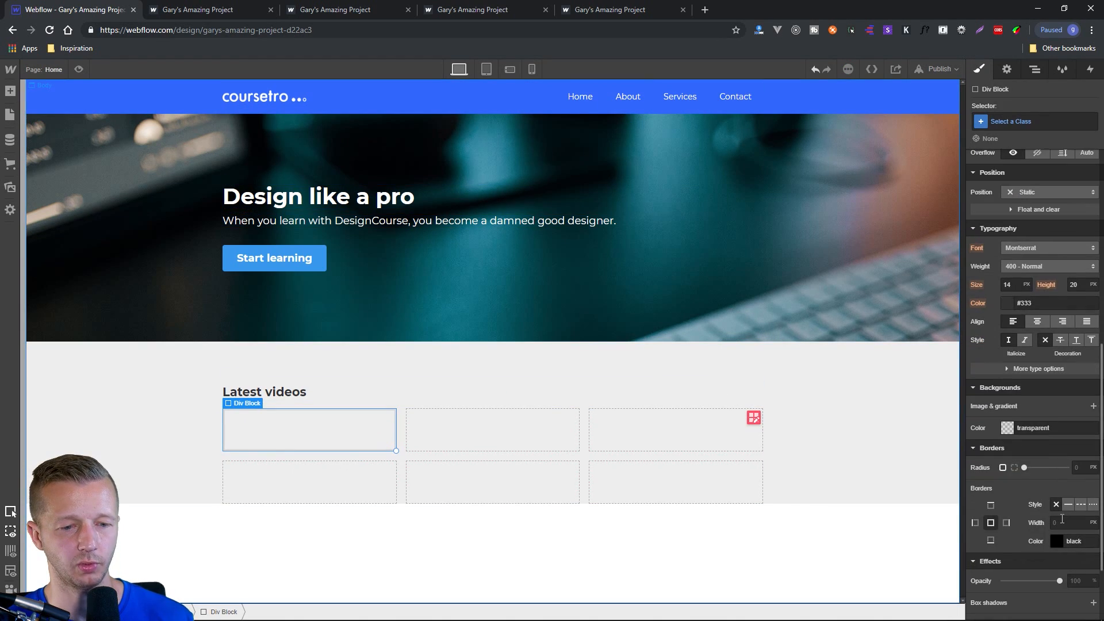
{"action": "left_click", "coordinate": [1007, 429]}
{"action": "left_click_drag", "start_coordinate": [975, 446], "coordinate": [961, 439]}
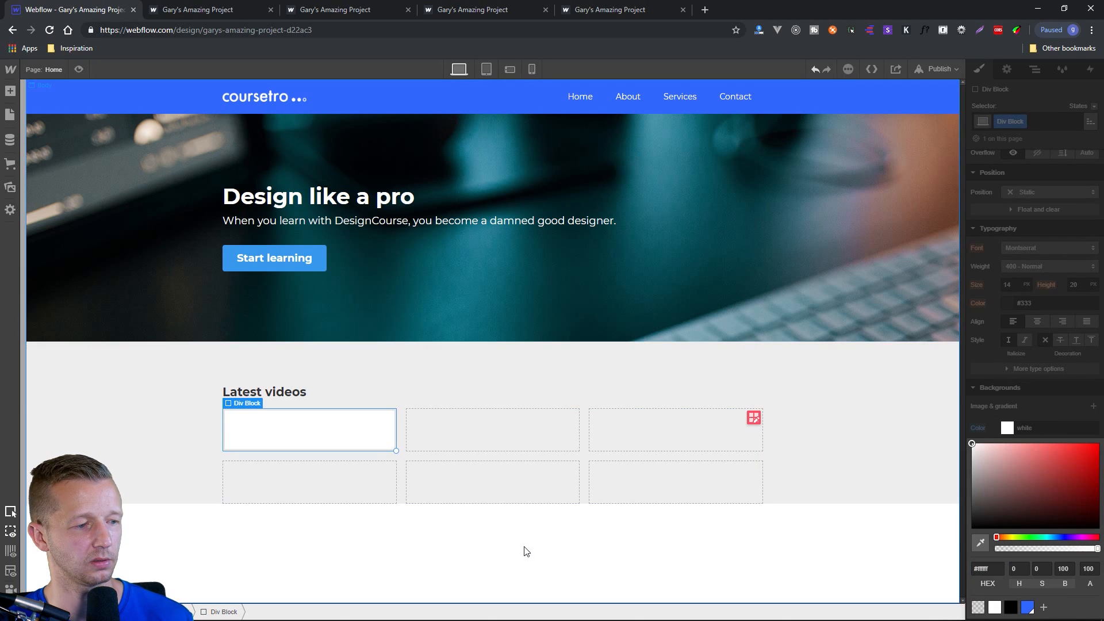
{"action": "left_click", "coordinate": [418, 536]}
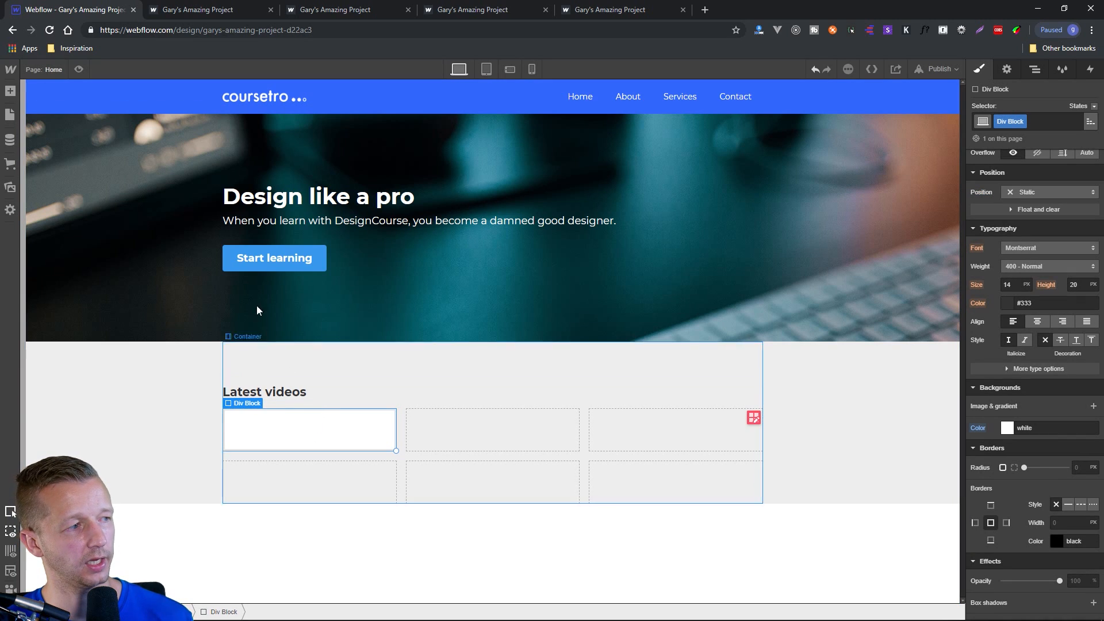
Add an Image element inside the white div block, keeping its settings window clear of the image.
{"action": "left_click", "coordinate": [11, 91]}
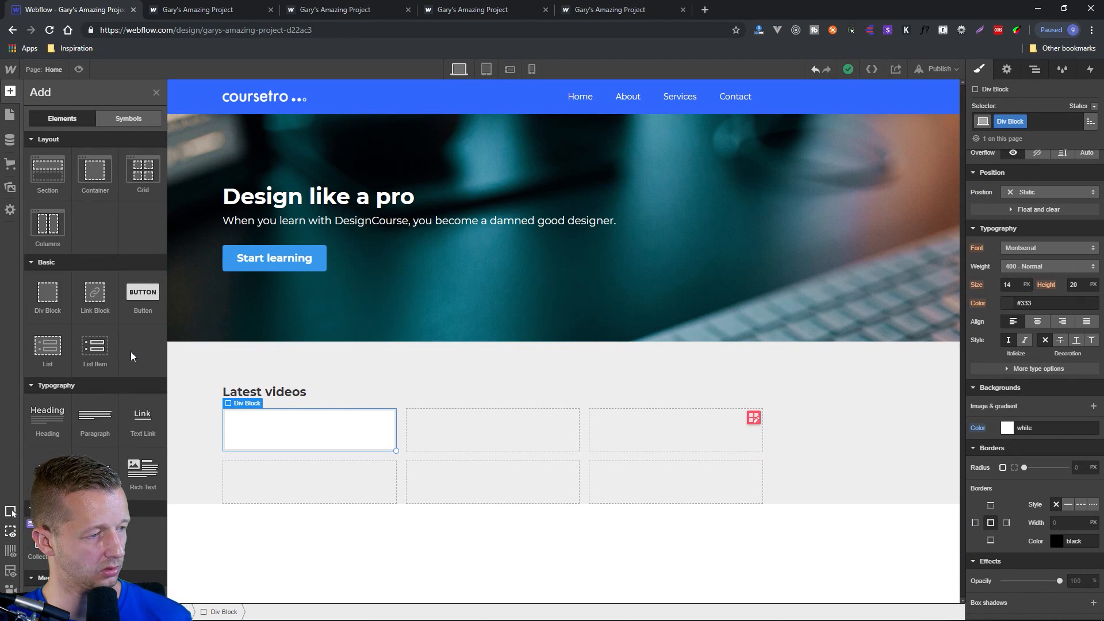
{"action": "scroll", "coordinate": [131, 359], "scroll_direction": "down", "scroll_amount": 3}
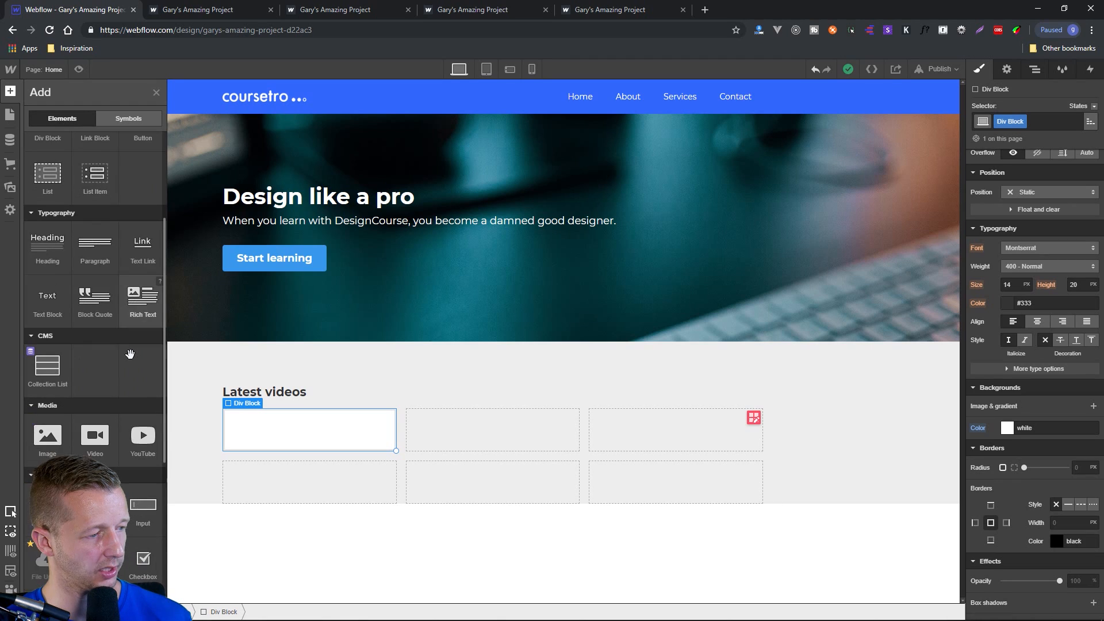
{"action": "left_click", "coordinate": [53, 437]}
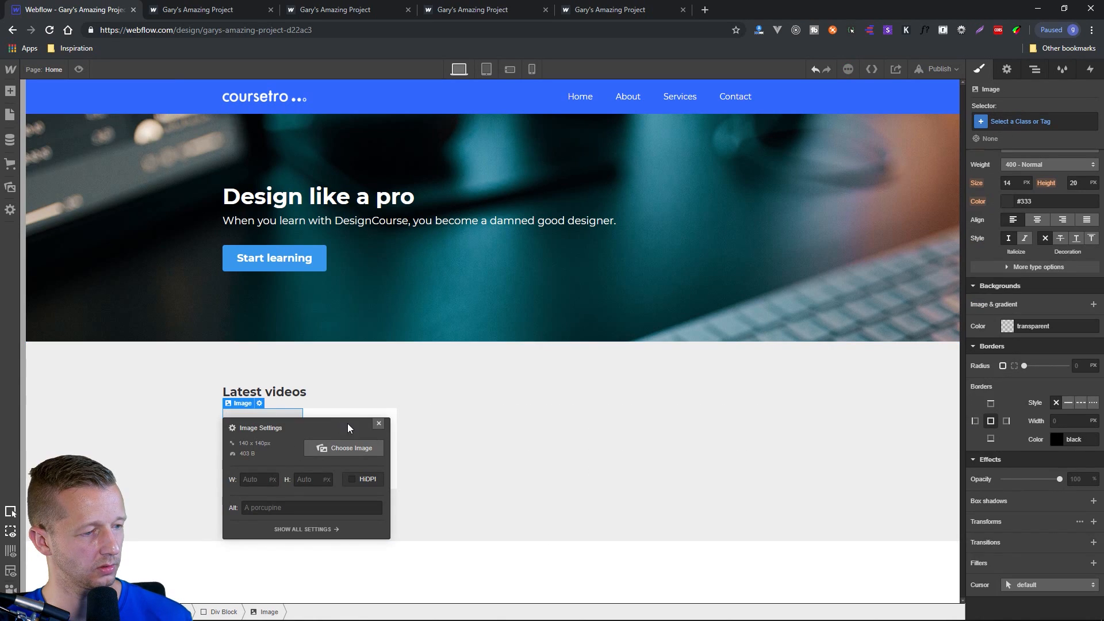
{"action": "left_click_drag", "start_coordinate": [281, 422], "coordinate": [507, 395]}
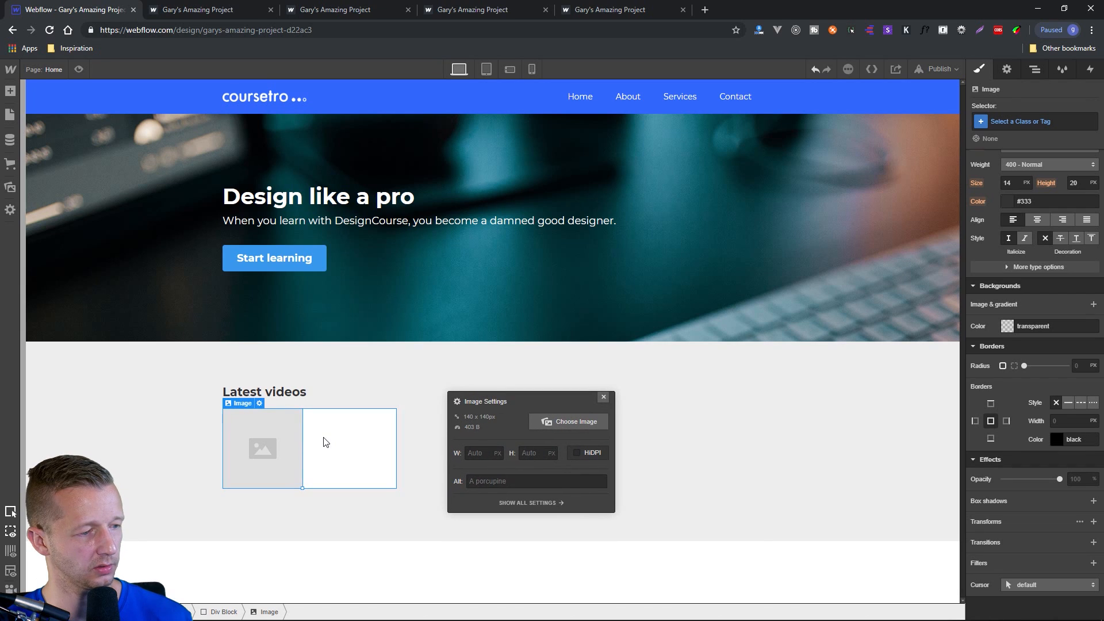
Upload the keyboard photo and use it as the picture of the new Image element.
{"action": "left_click", "coordinate": [576, 422]}
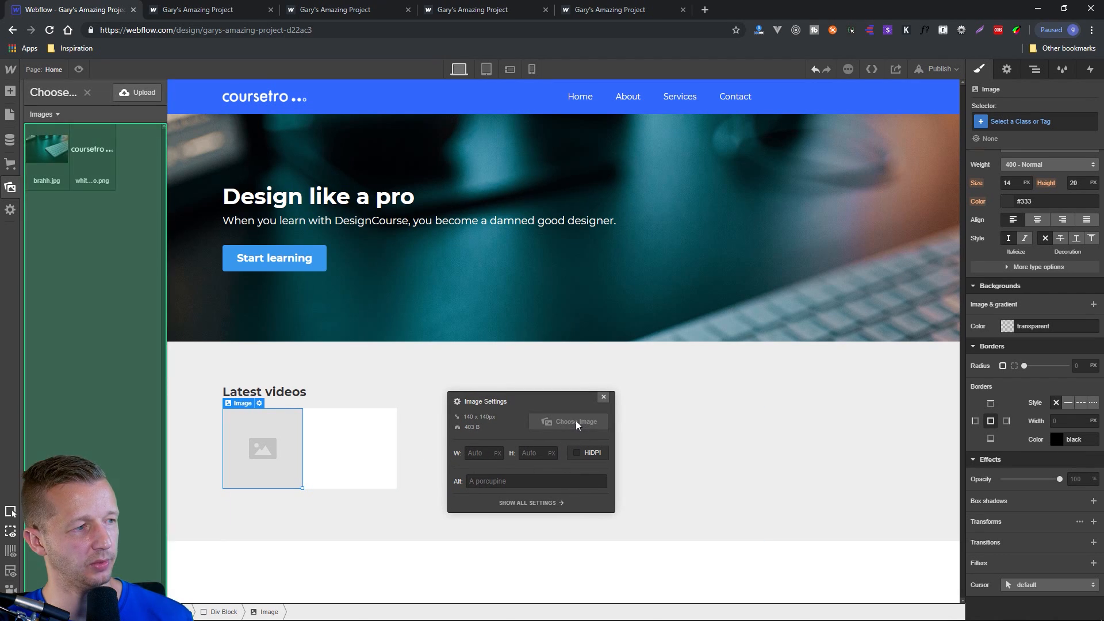
{"action": "left_click", "coordinate": [137, 92]}
{"action": "double_click", "coordinate": [199, 81]}
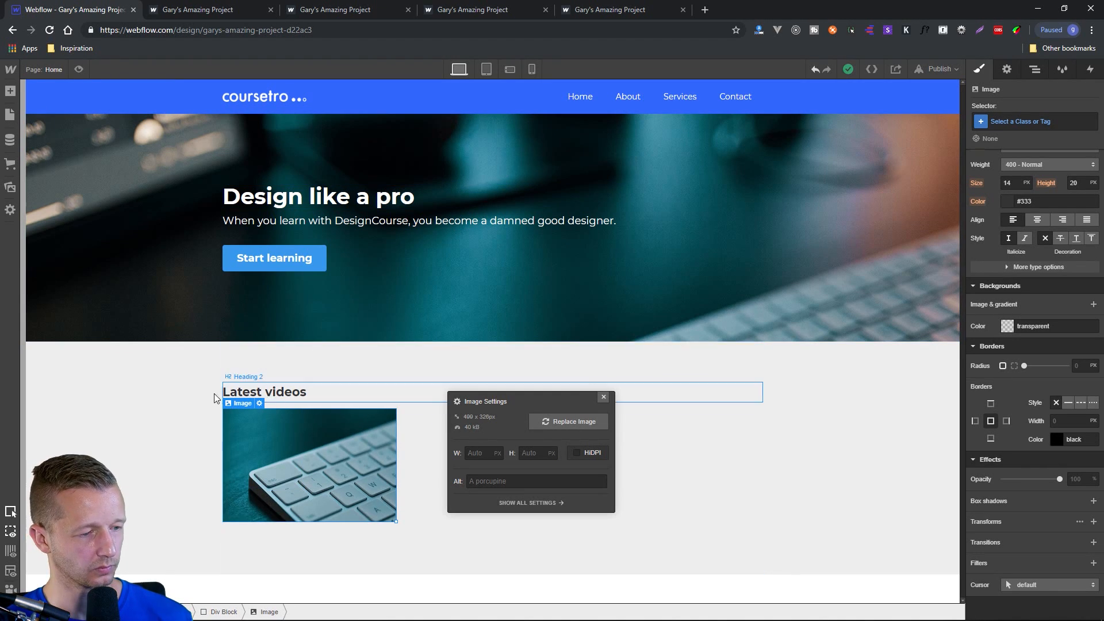
{"action": "left_click_drag", "start_coordinate": [579, 401], "coordinate": [638, 303]}
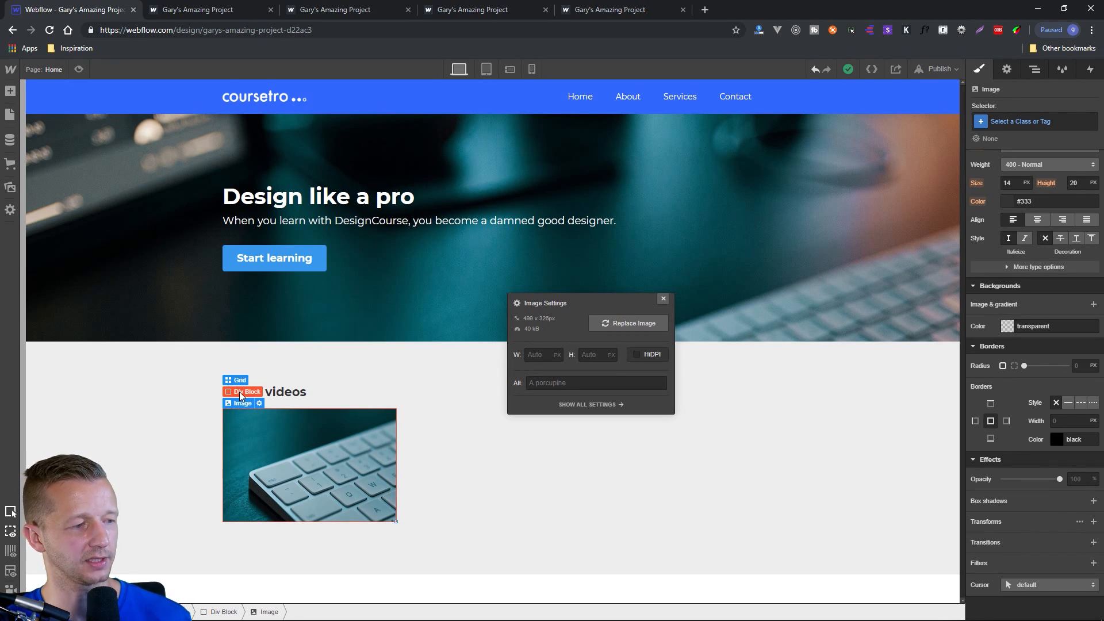
Add a nested Div Block beneath the keyboard image, inside the white div block.
{"action": "left_click", "coordinate": [240, 393]}
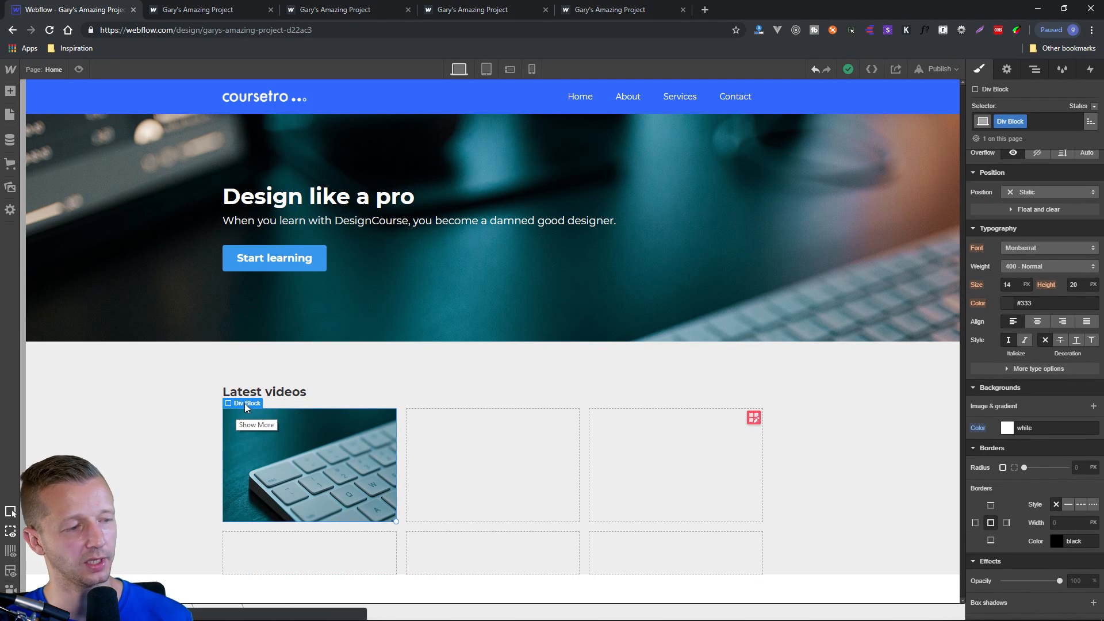
{"action": "left_click", "coordinate": [10, 91]}
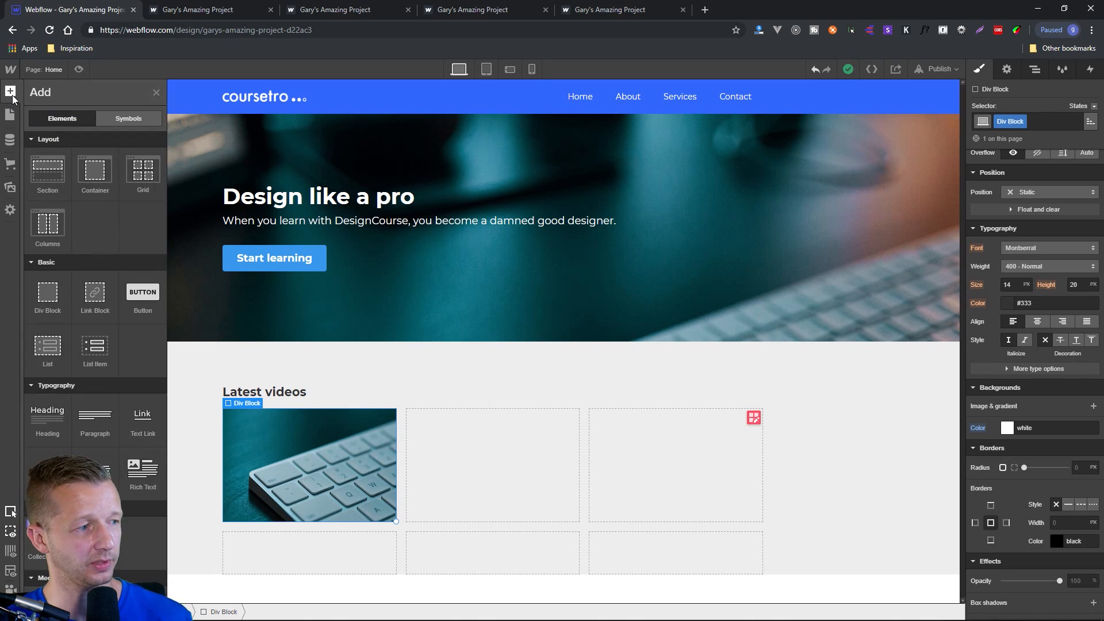
{"action": "left_click", "coordinate": [52, 302]}
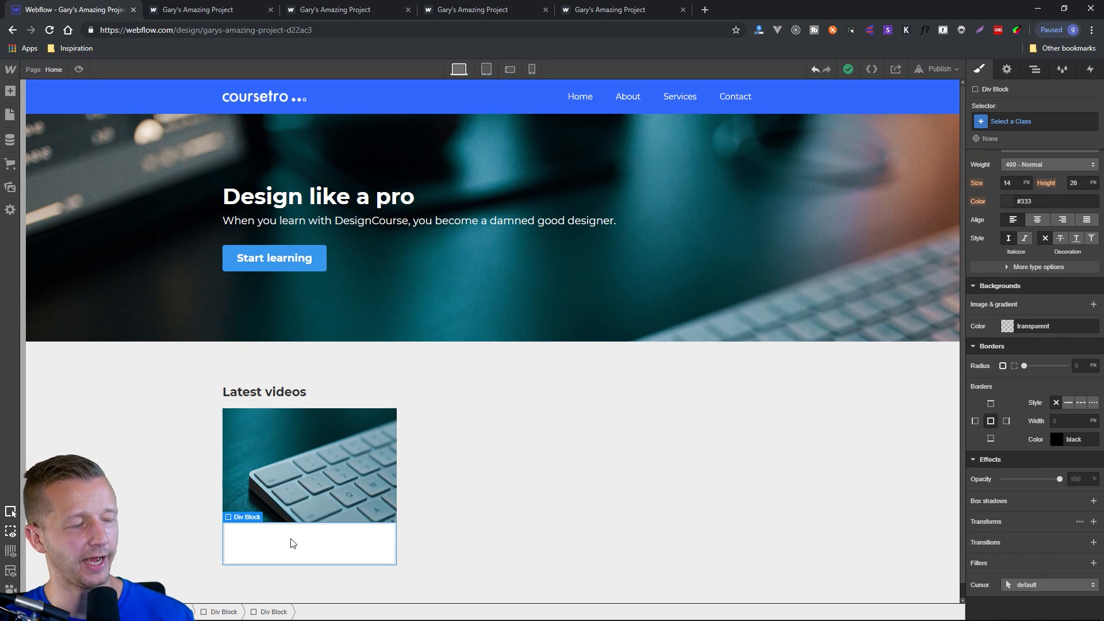
Add a Text Link inside the nested div block under the keyboard image, leaving its link settings at their defaults.
{"action": "left_click", "coordinate": [10, 92]}
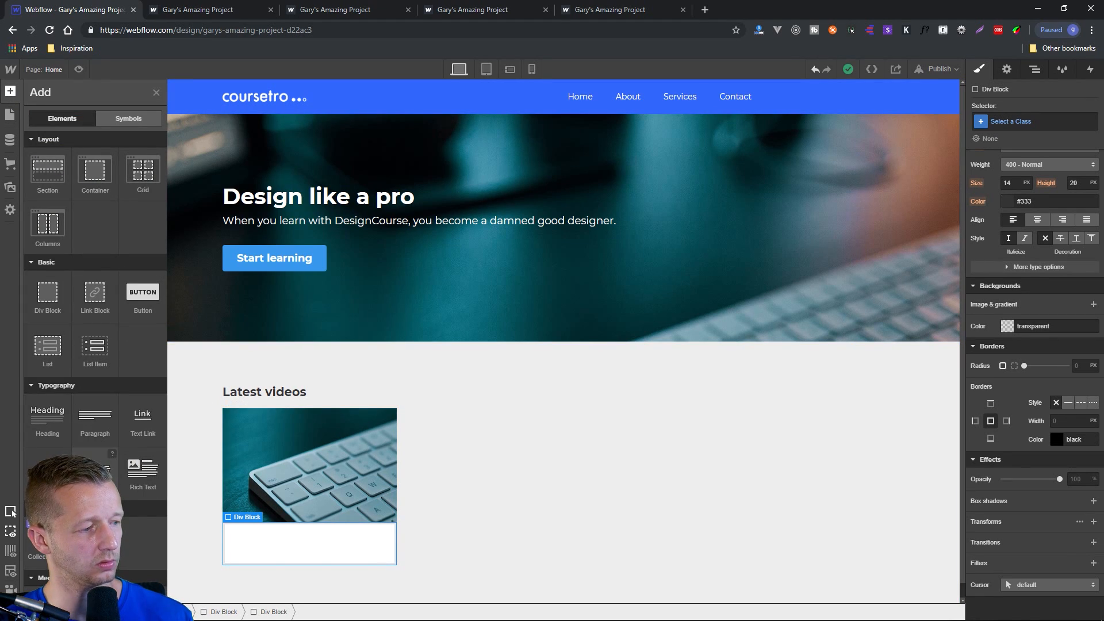
{"action": "scroll", "coordinate": [63, 351], "scroll_direction": "down", "scroll_amount": 2}
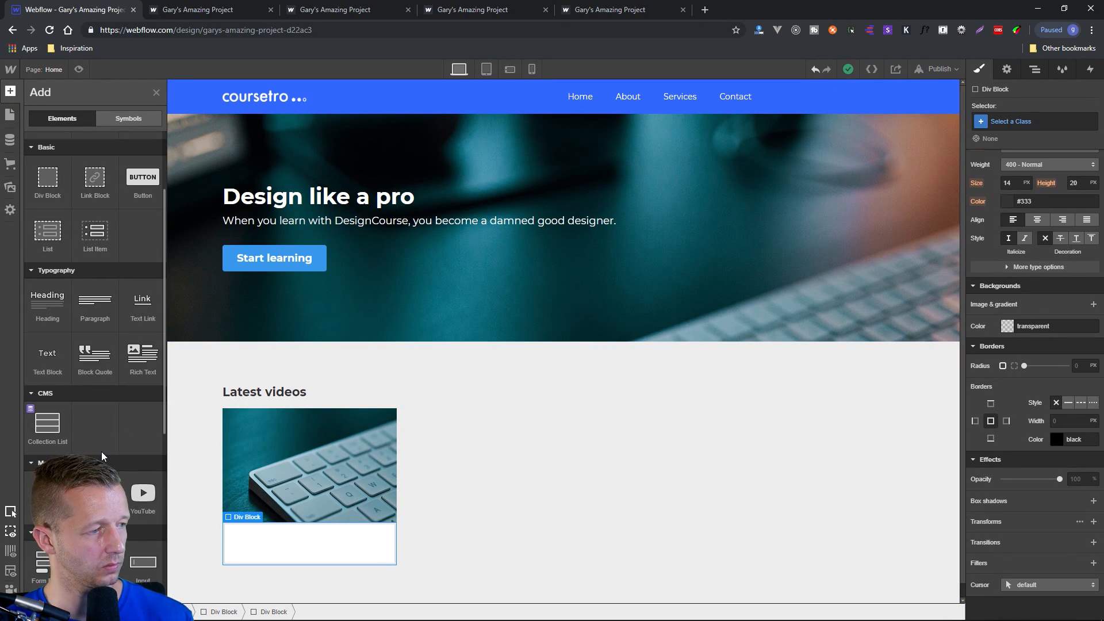
{"action": "scroll", "coordinate": [103, 456], "scroll_direction": "up", "scroll_amount": 2}
{"action": "left_click_drag", "start_coordinate": [143, 418], "coordinate": [208, 513]}
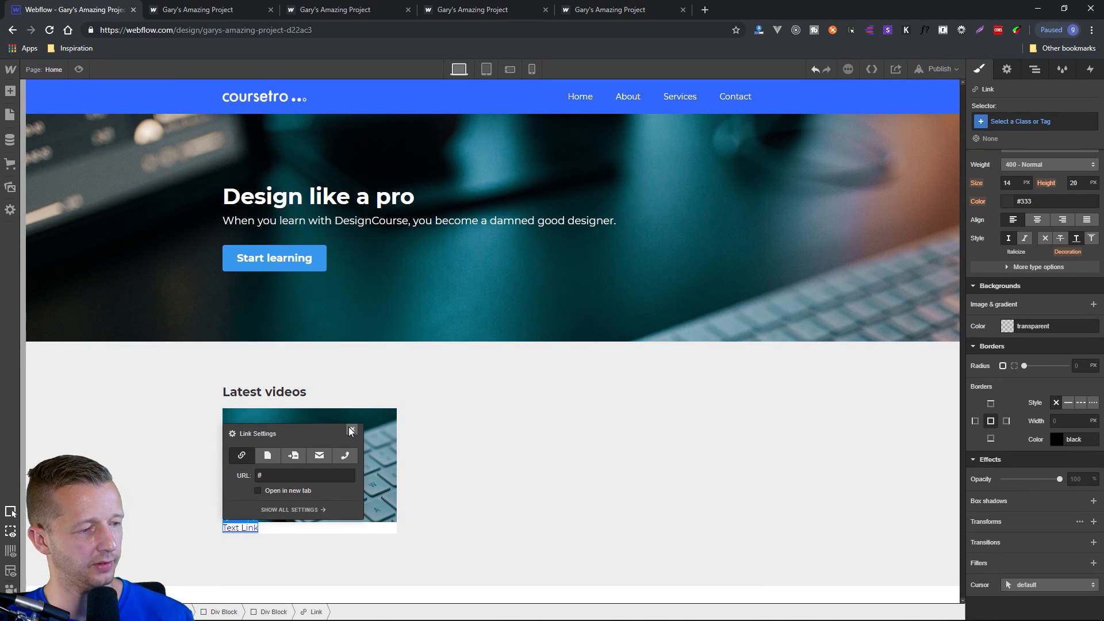
{"action": "left_click", "coordinate": [351, 431]}
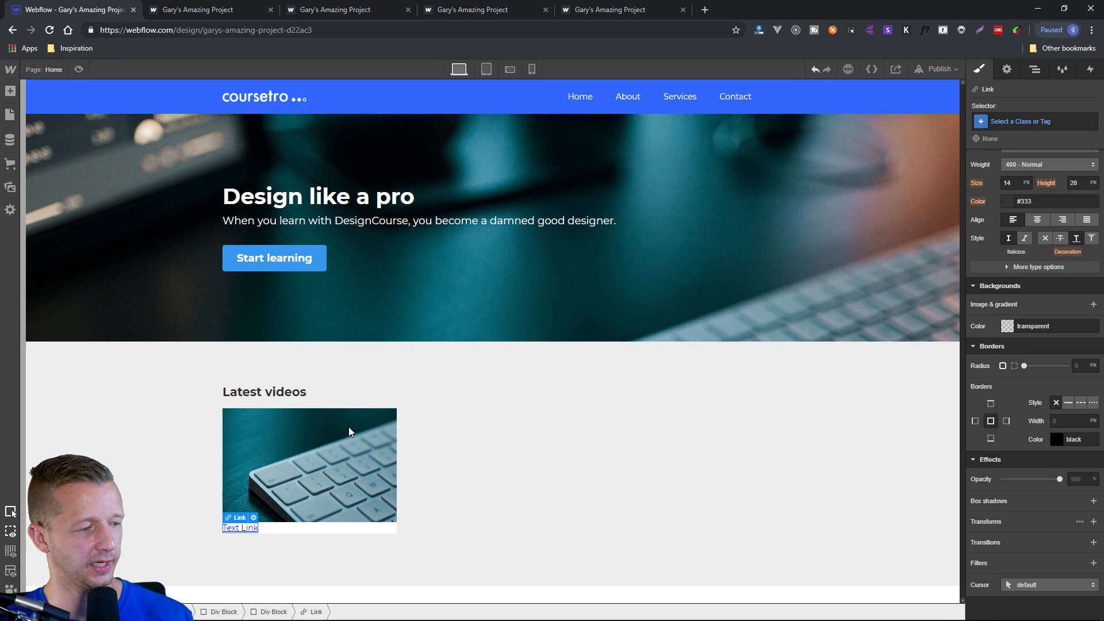
Change the text link's wording to "Learn Webflow in this Crash Course".
{"action": "double_click", "coordinate": [246, 528]}
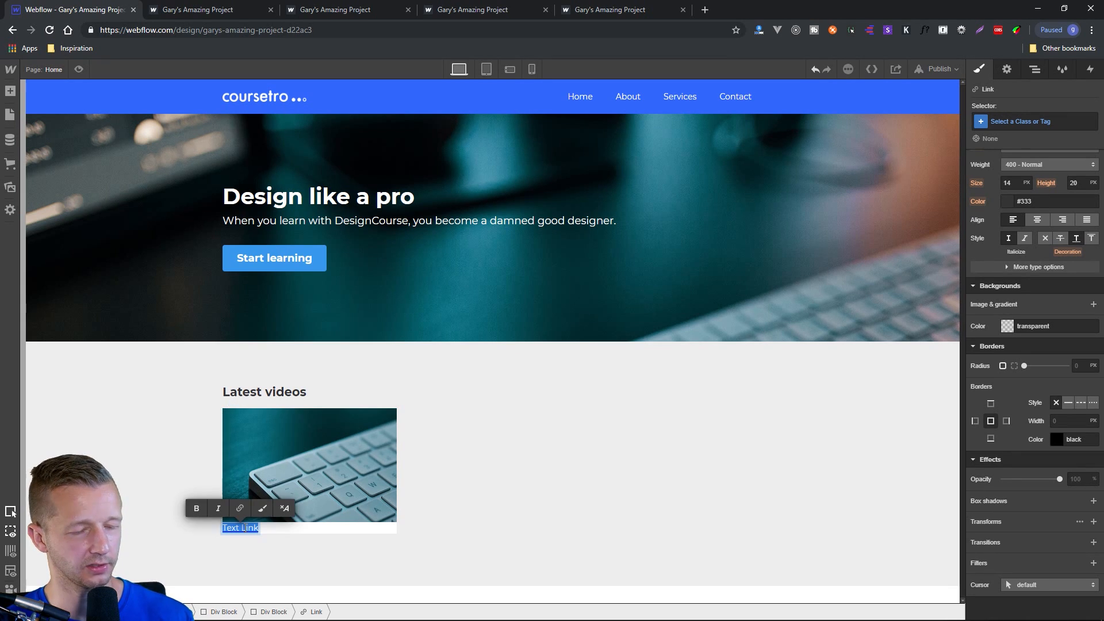
{"action": "type", "text": "L"}
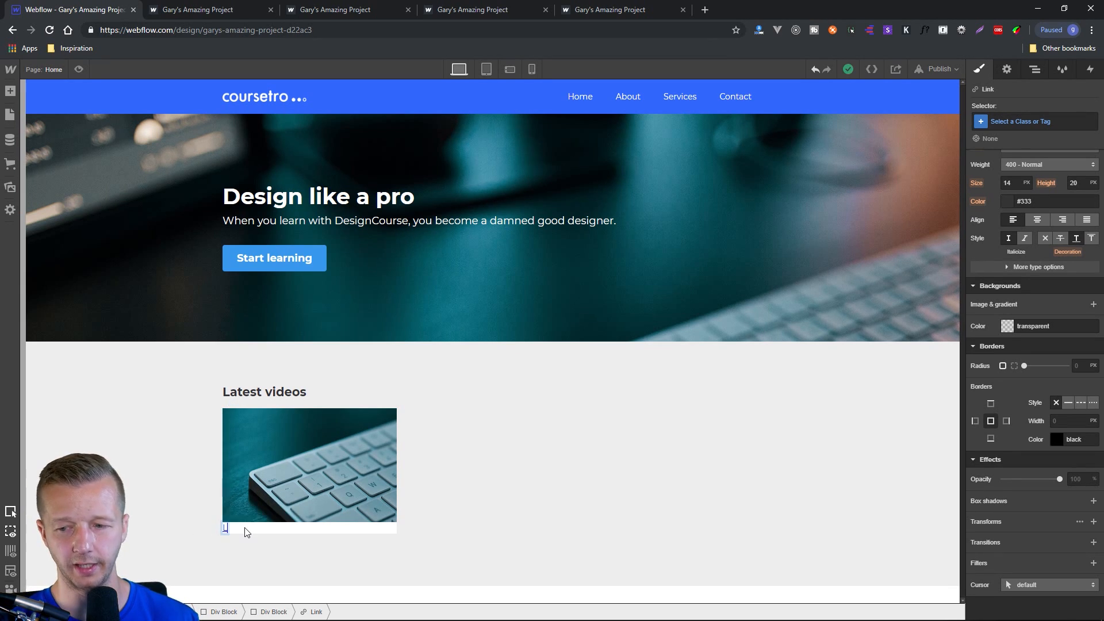
{"action": "type", "text": "earn Webfl"}
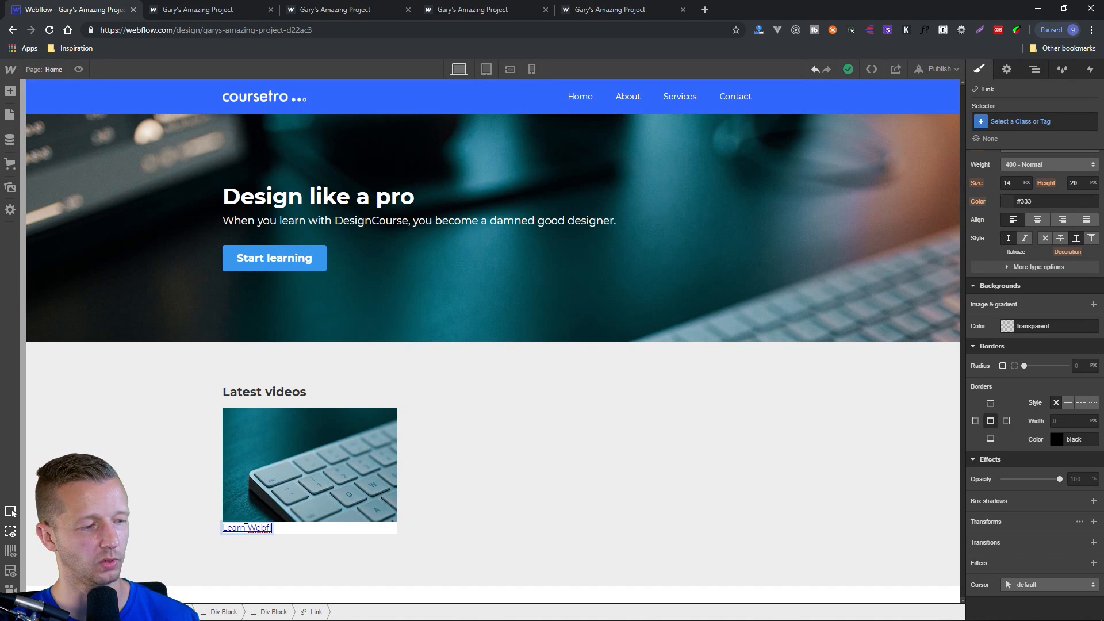
{"action": "type", "text": "ow in this Crash Course"}
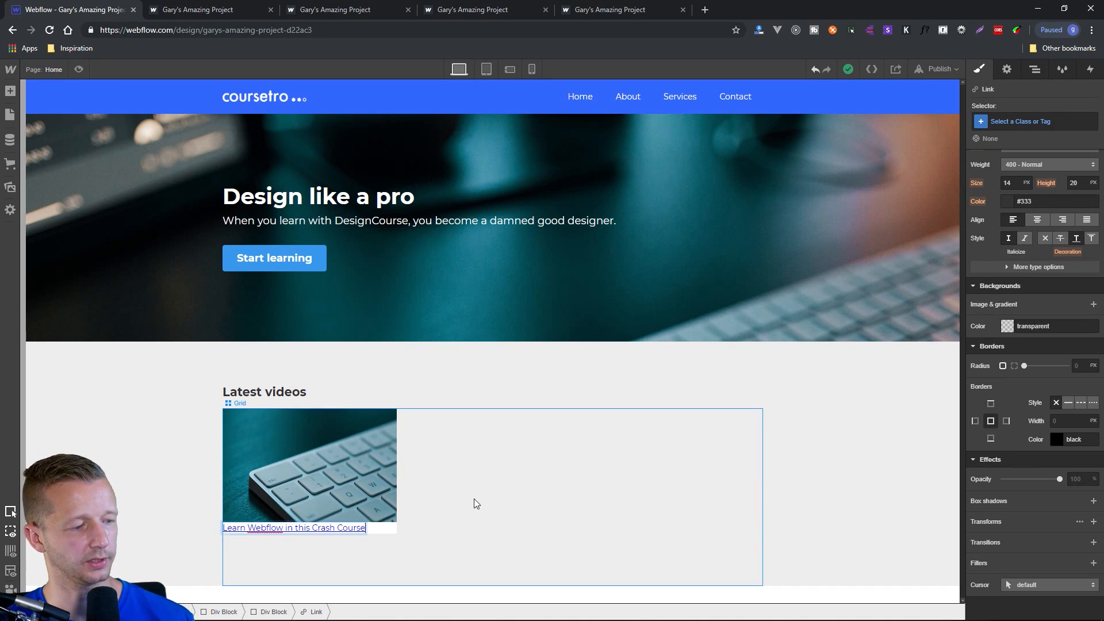
{"action": "key", "text": "Escape"}
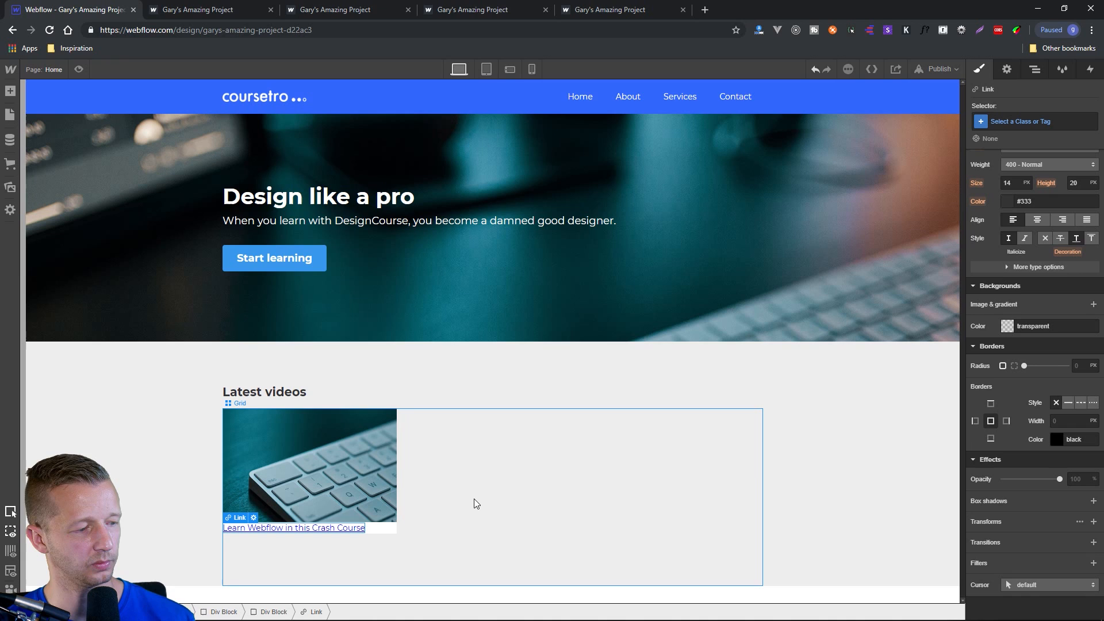
Set the padding of the div block around the text link to 20 px on all four sides.
{"action": "left_click", "coordinate": [391, 530]}
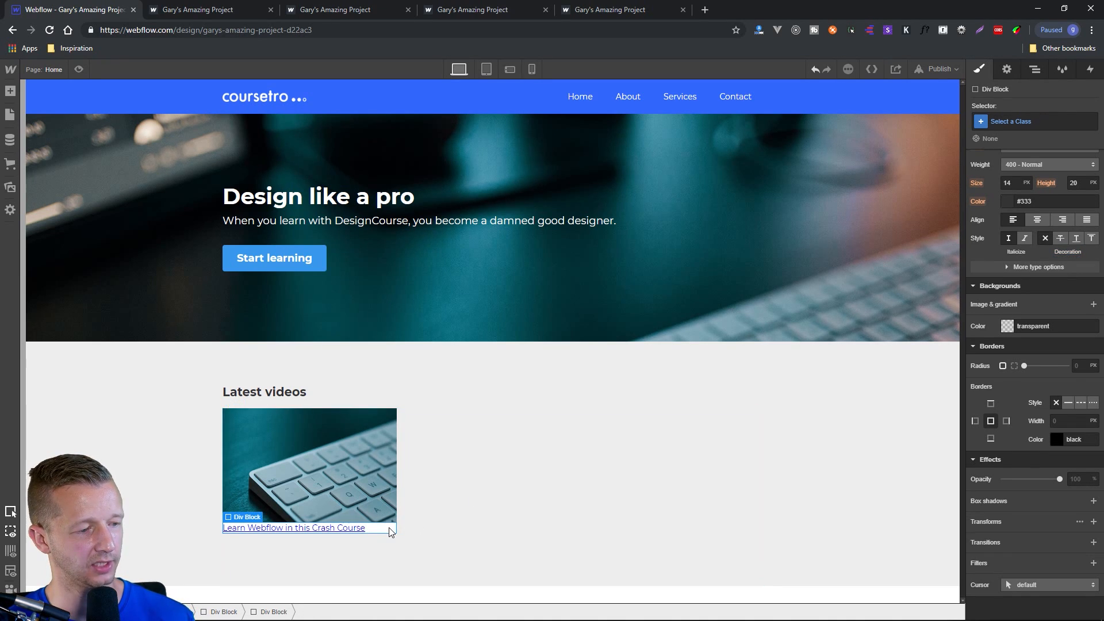
{"action": "scroll", "coordinate": [1031, 201], "scroll_direction": "up", "scroll_amount": 5}
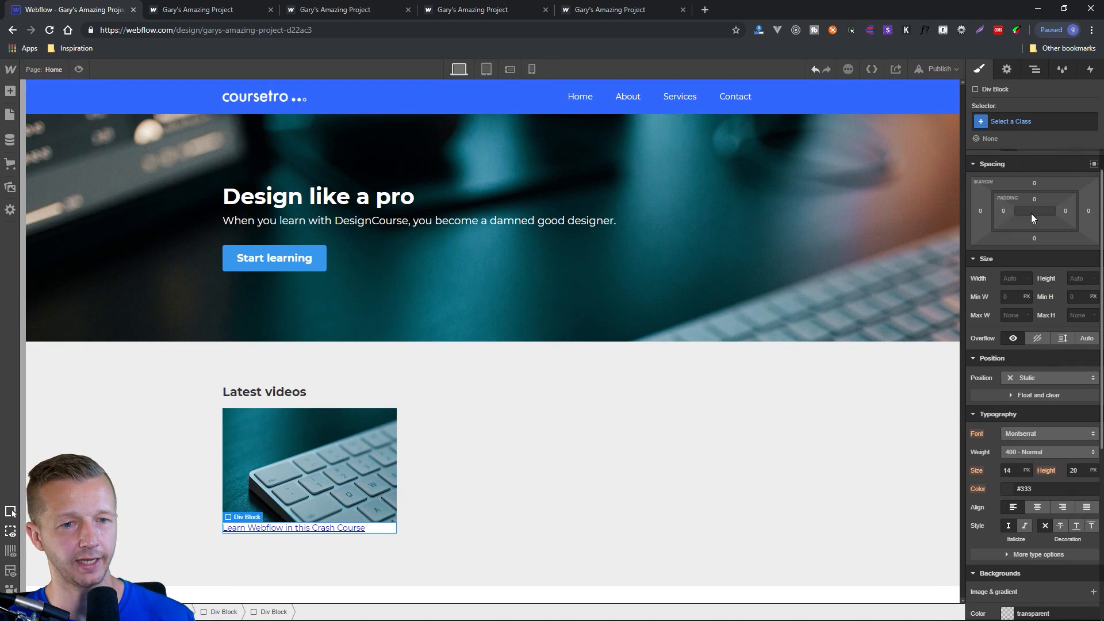
{"action": "left_click_drag", "start_coordinate": [1038, 236], "coordinate": [1054, 271]}
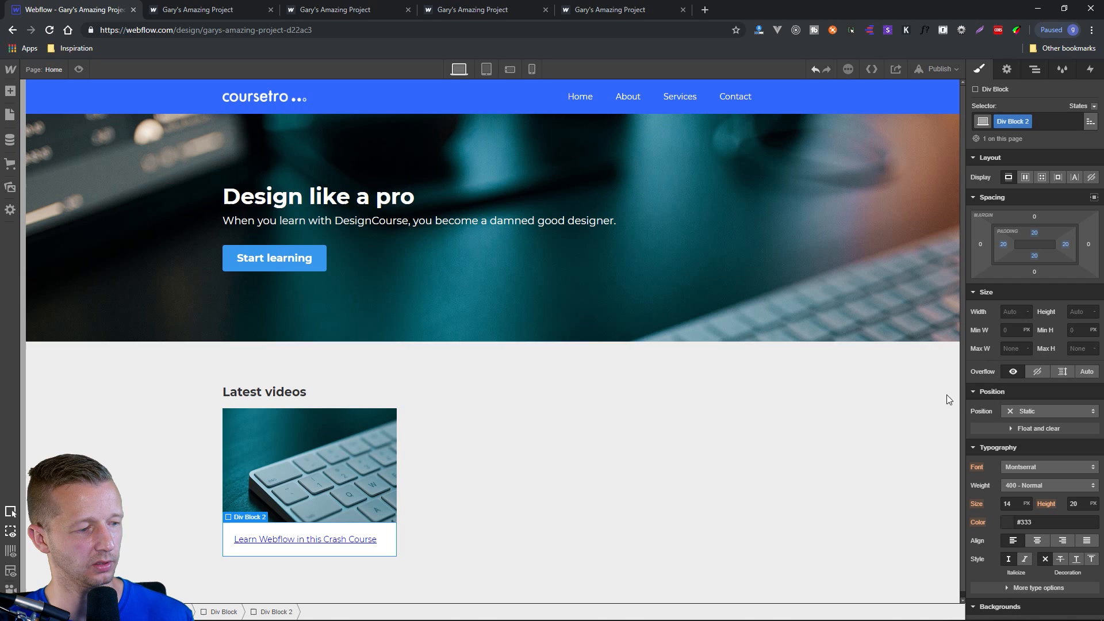
Remove the underline from the "Learn Webflow in this Crash Course" link by setting its text decoration to none.
{"action": "left_click", "coordinate": [340, 544]}
{"action": "scroll", "coordinate": [1055, 504], "scroll_direction": "down", "scroll_amount": 2}
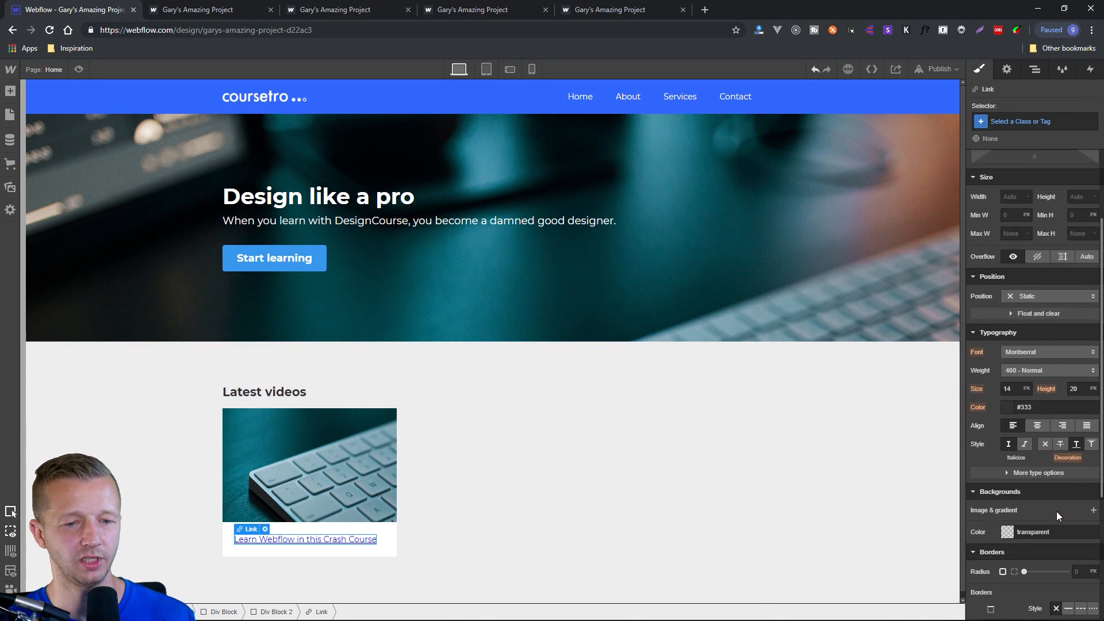
{"action": "left_click", "coordinate": [1077, 446]}
{"action": "left_click", "coordinate": [1044, 448]}
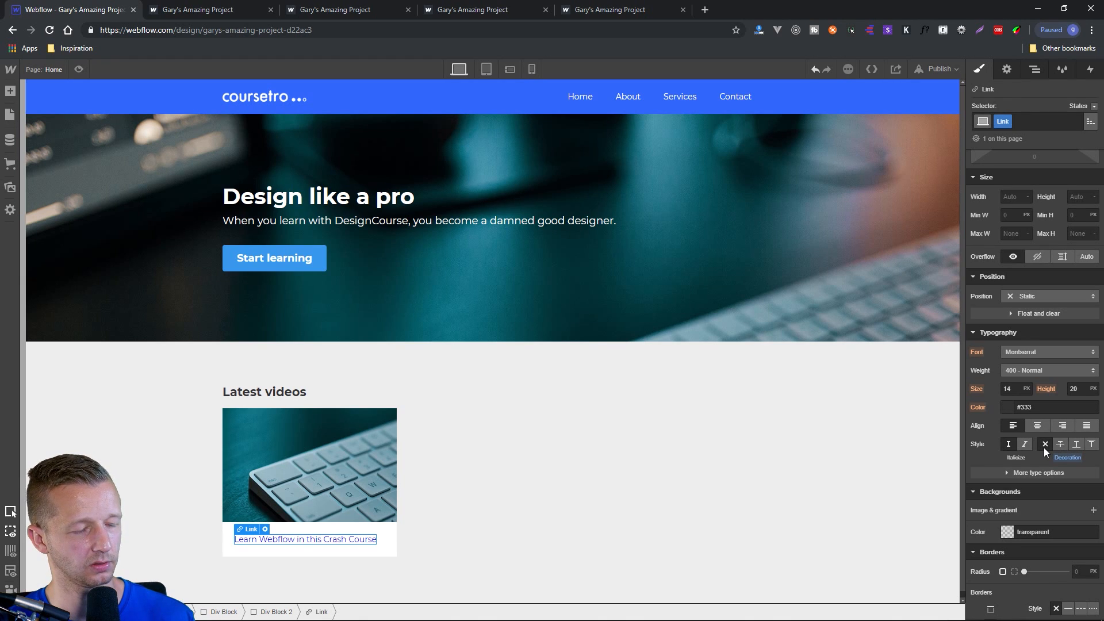
Set the link's font weight to 700 - Bold and its text color to the Royal Blue swatch.
{"action": "left_click", "coordinate": [1047, 371]}
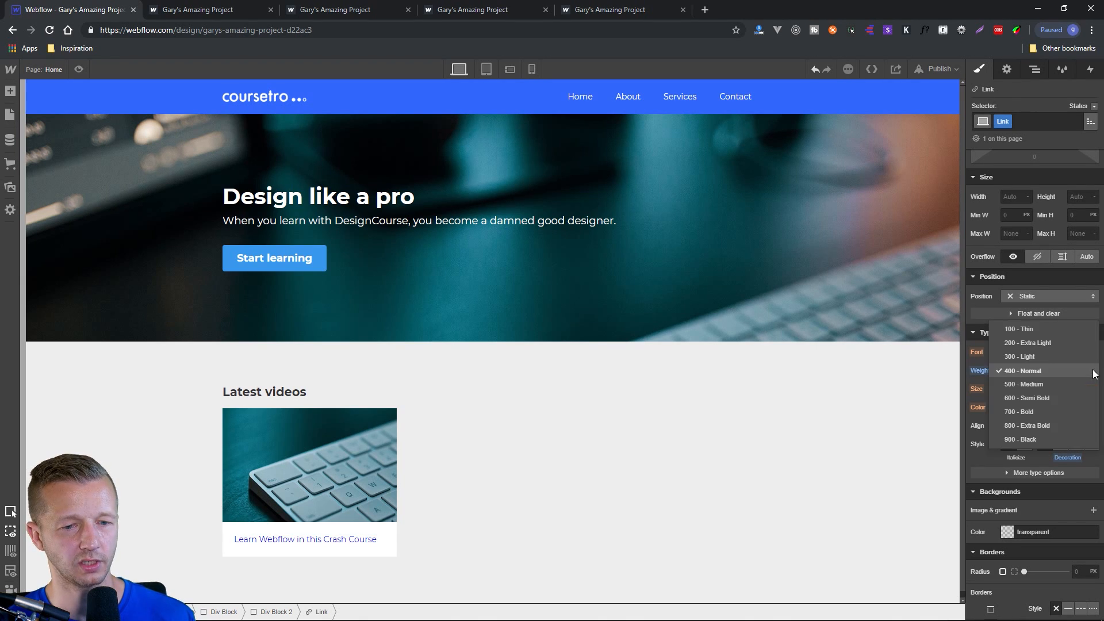
{"action": "left_click", "coordinate": [1050, 412]}
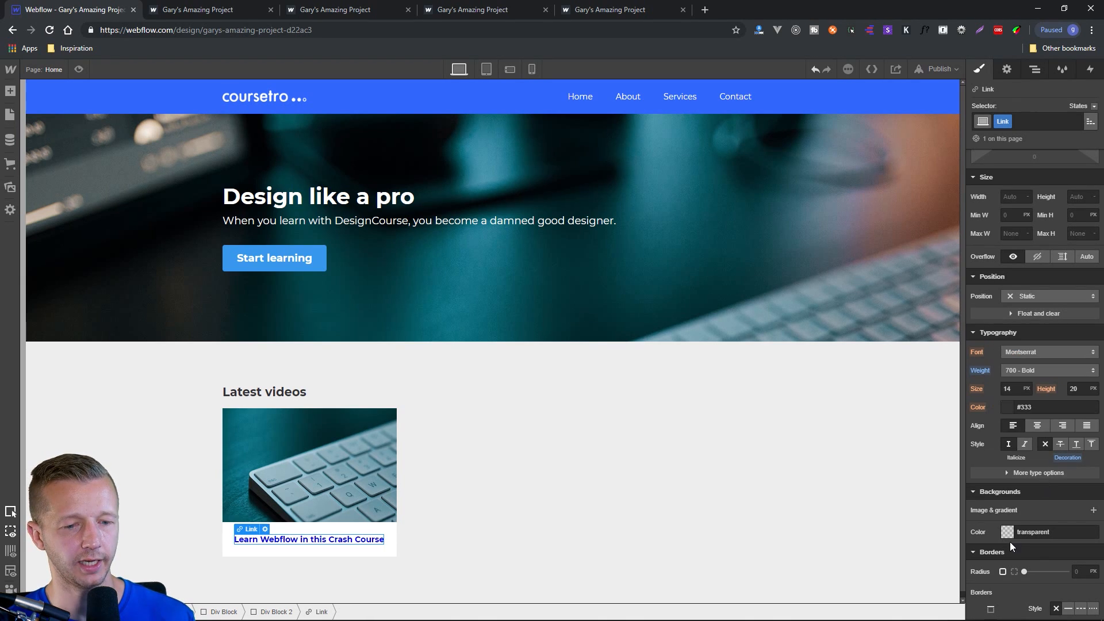
{"action": "left_click", "coordinate": [1005, 407]}
{"action": "left_click", "coordinate": [1028, 586]}
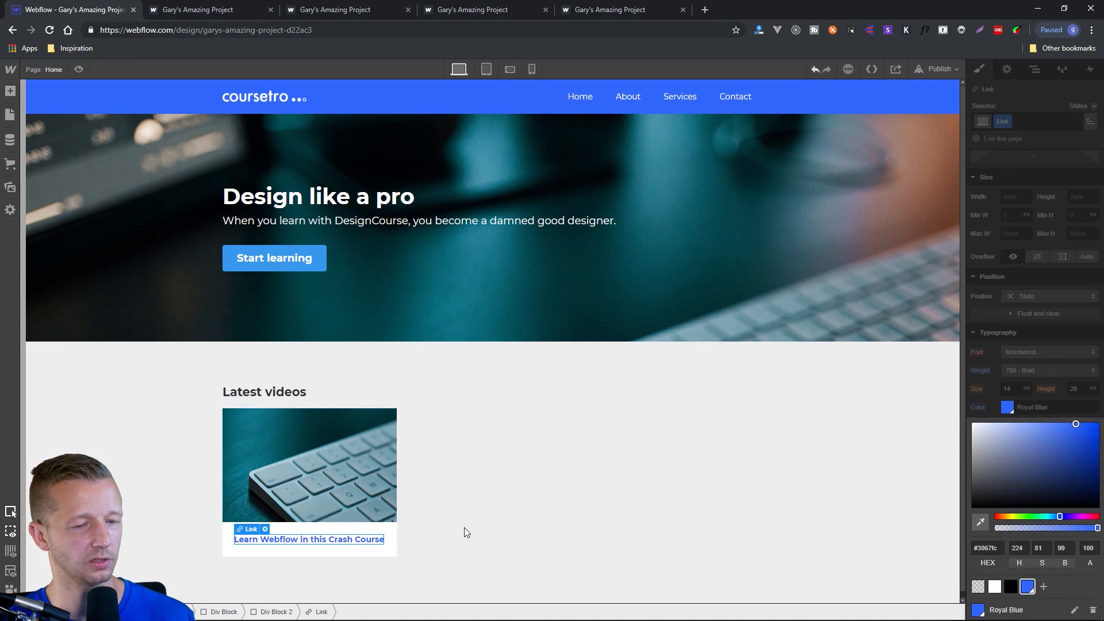
Set the "Learn Webflow in this Crash Course" link's font size to 1.2 EM.
{"action": "left_click", "coordinate": [986, 378]}
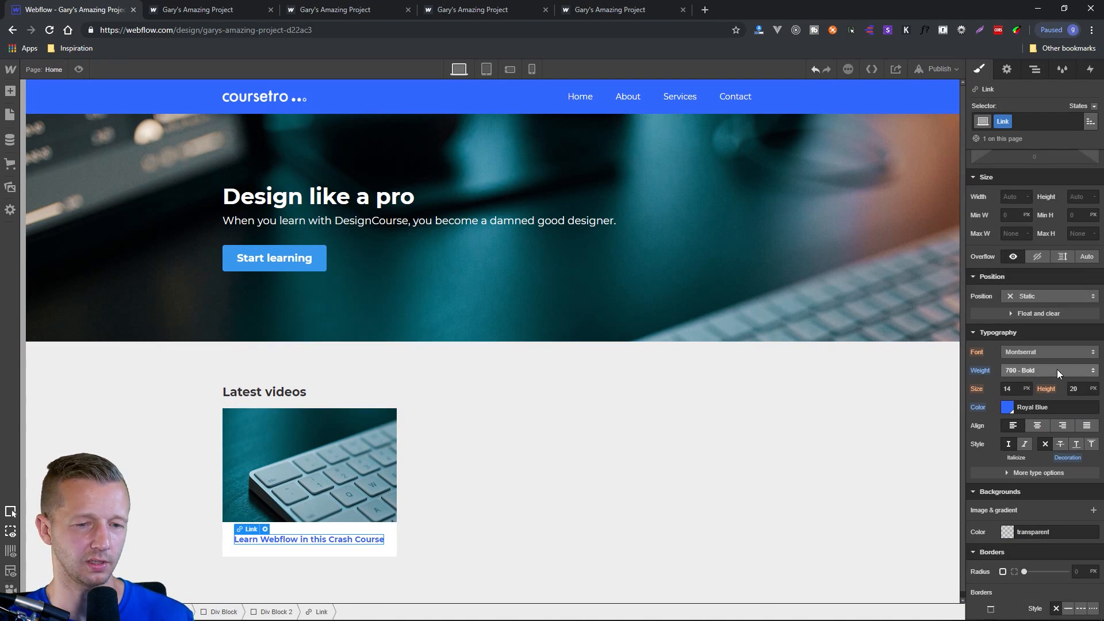
{"action": "left_click", "coordinate": [1025, 388]}
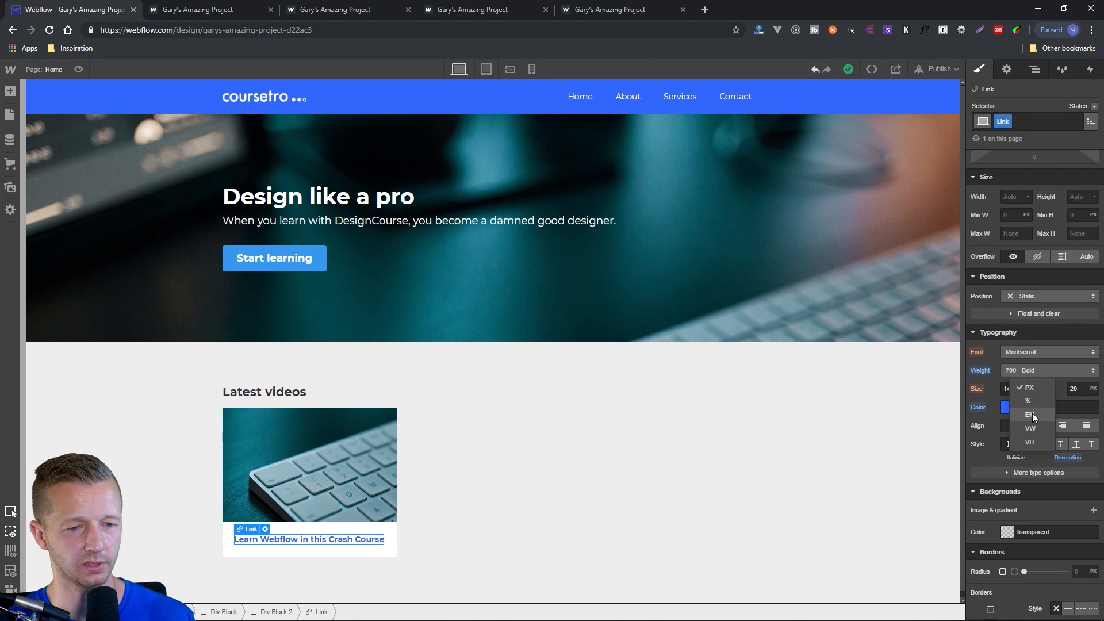
{"action": "left_click", "coordinate": [1030, 414]}
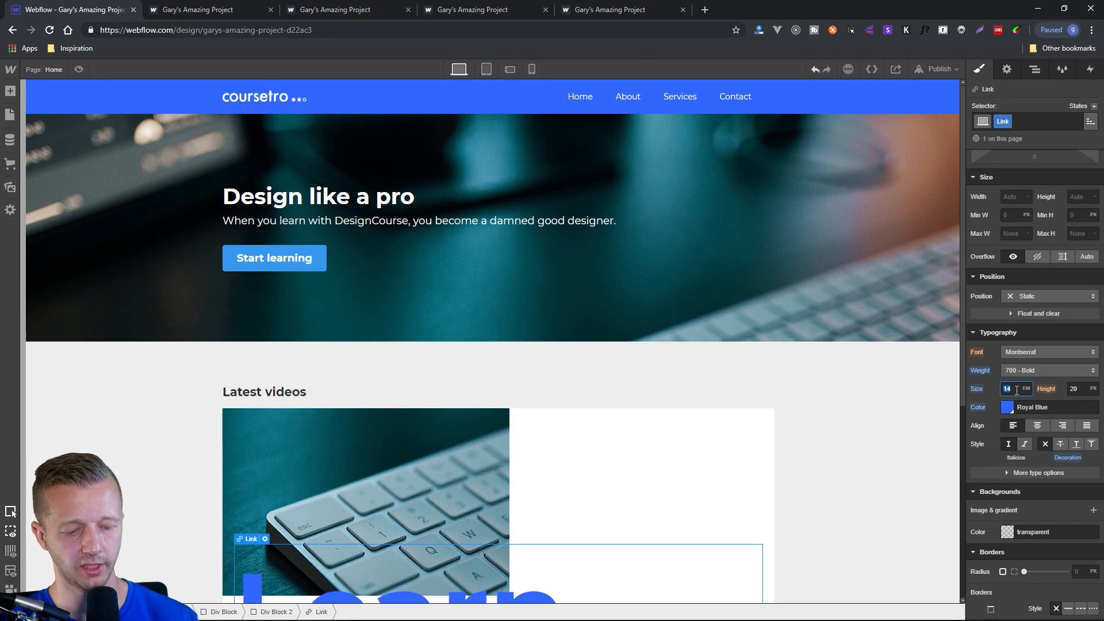
{"action": "type", "text": "1"}
{"action": "key", "text": "Return"}
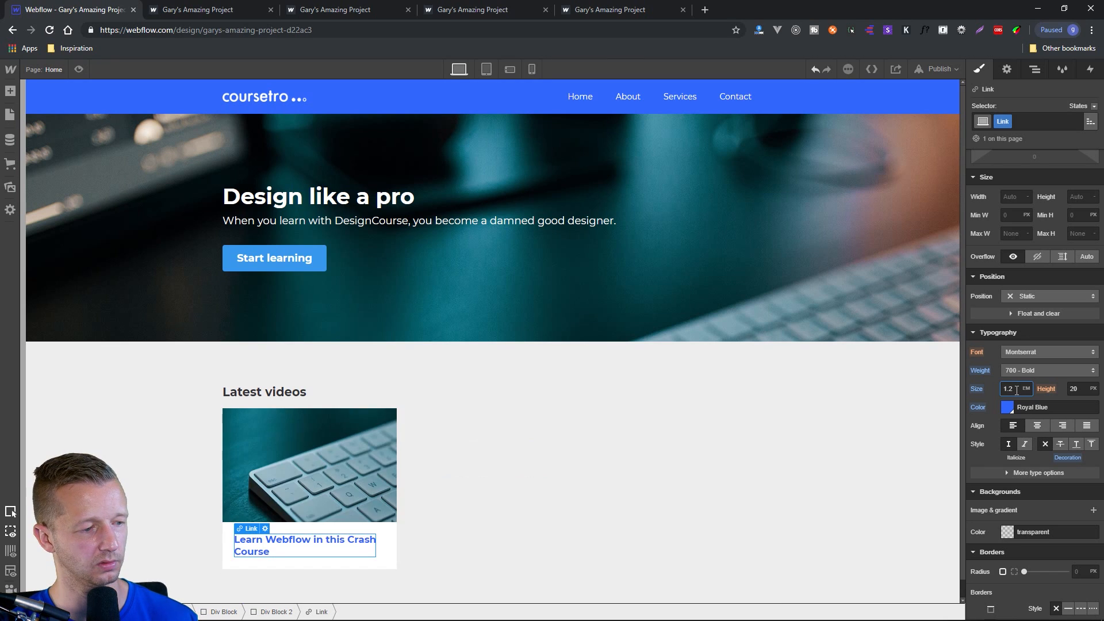
{"action": "left_click", "coordinate": [649, 399]}
{"action": "left_click", "coordinate": [839, 422]}
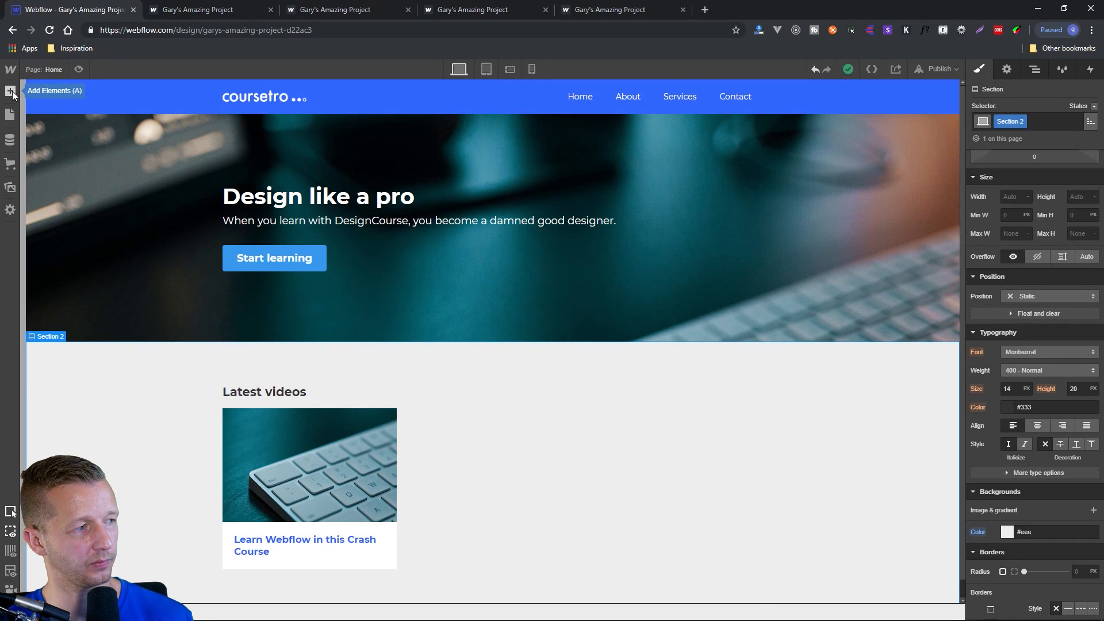
Create a symbol named "tutorial" from the div block holding the whole video card.
{"action": "left_click", "coordinate": [284, 420]}
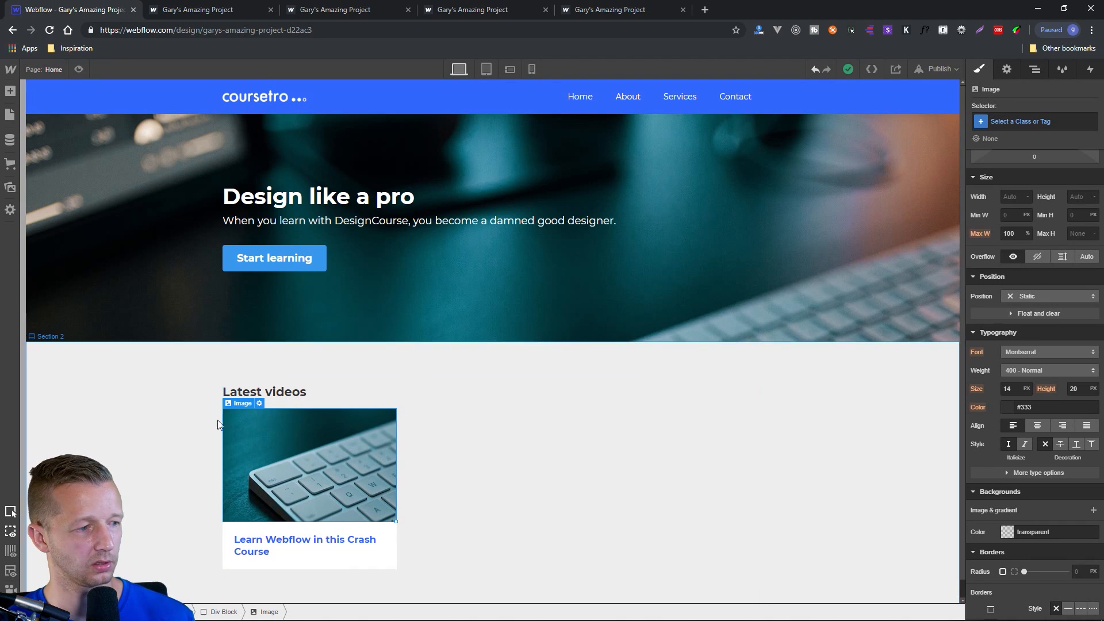
{"action": "mouse_move", "coordinate": [241, 403]}
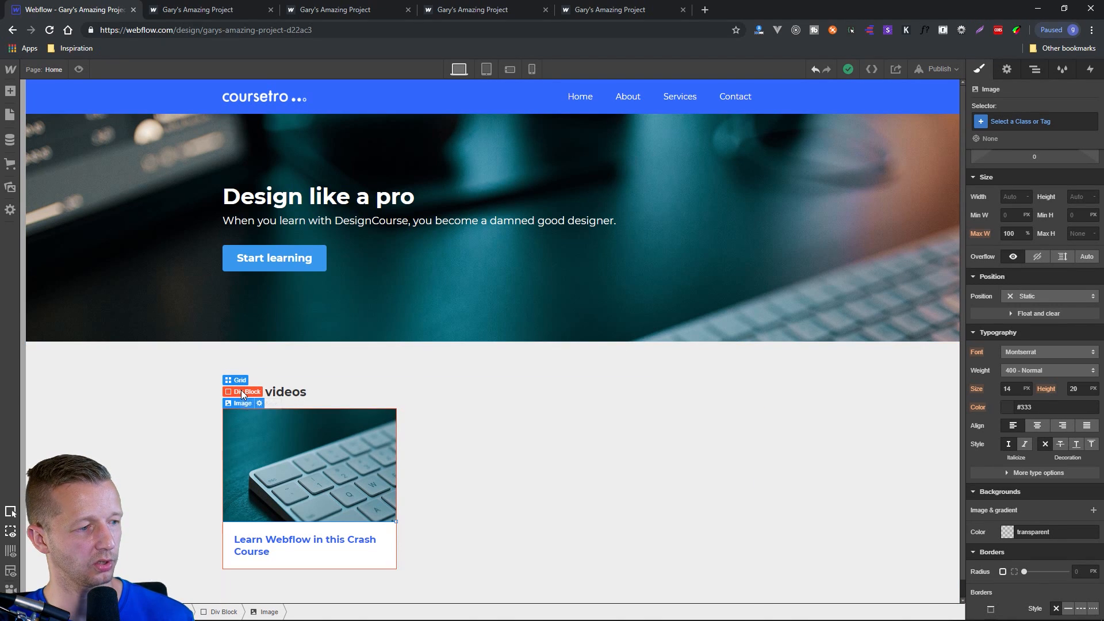
{"action": "left_click", "coordinate": [242, 394]}
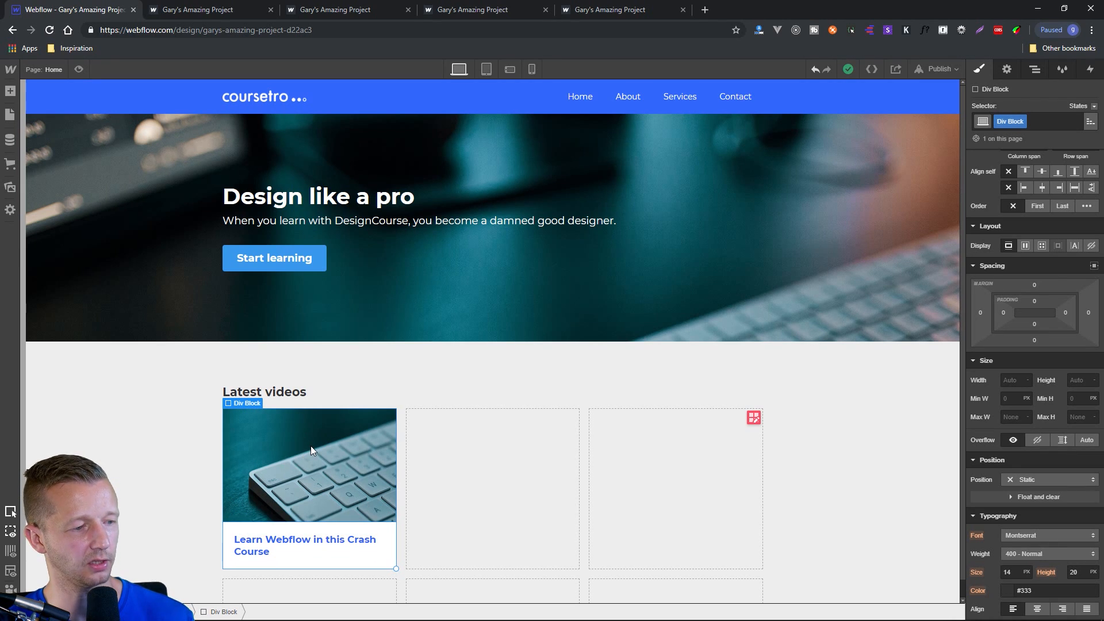
{"action": "left_click", "coordinate": [10, 92]}
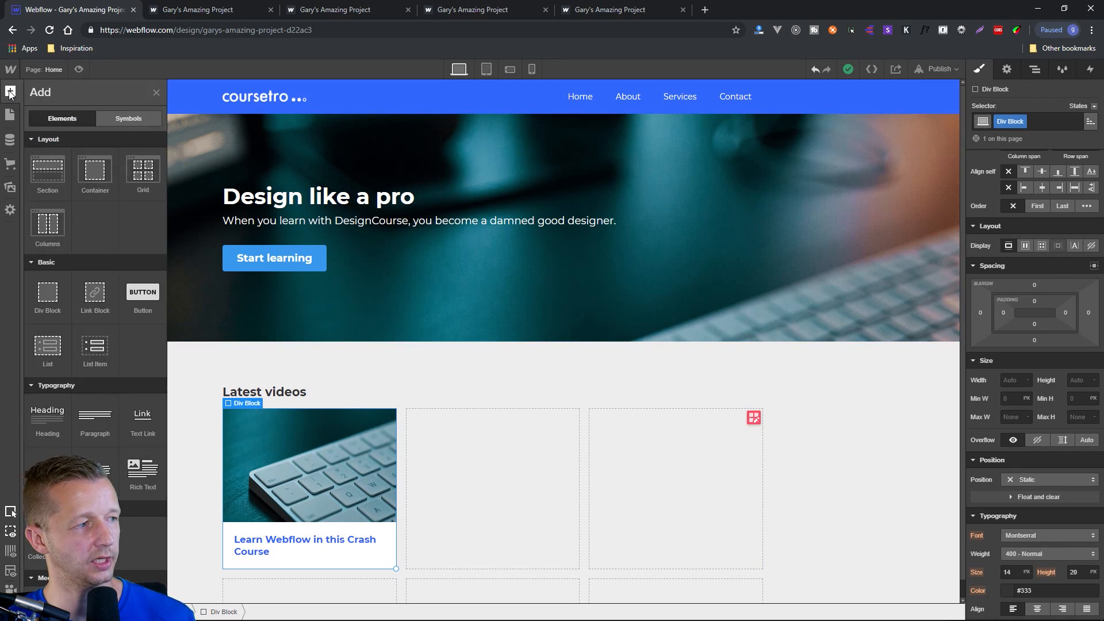
{"action": "left_click", "coordinate": [110, 119]}
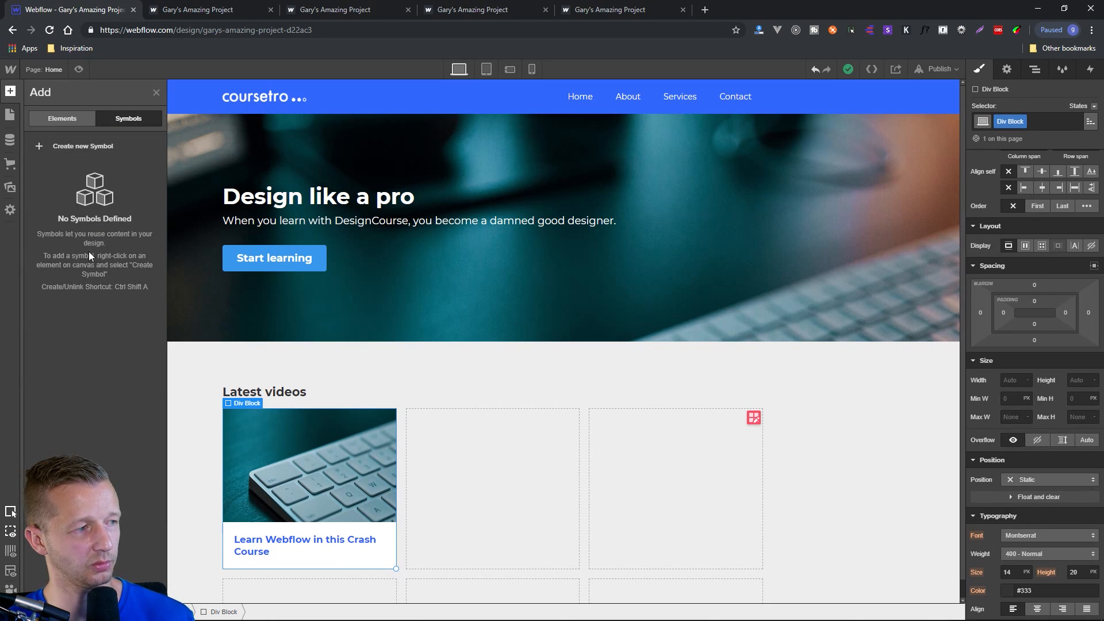
{"action": "right_click", "coordinate": [252, 404]}
{"action": "left_click", "coordinate": [296, 602]}
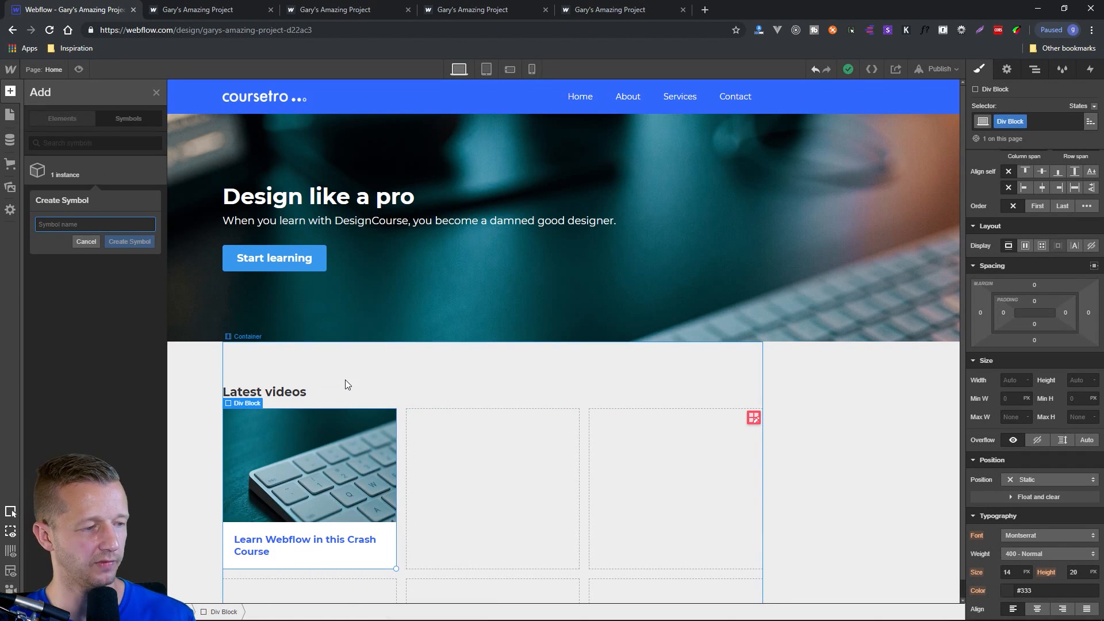
{"action": "type", "text": "tutorial"}
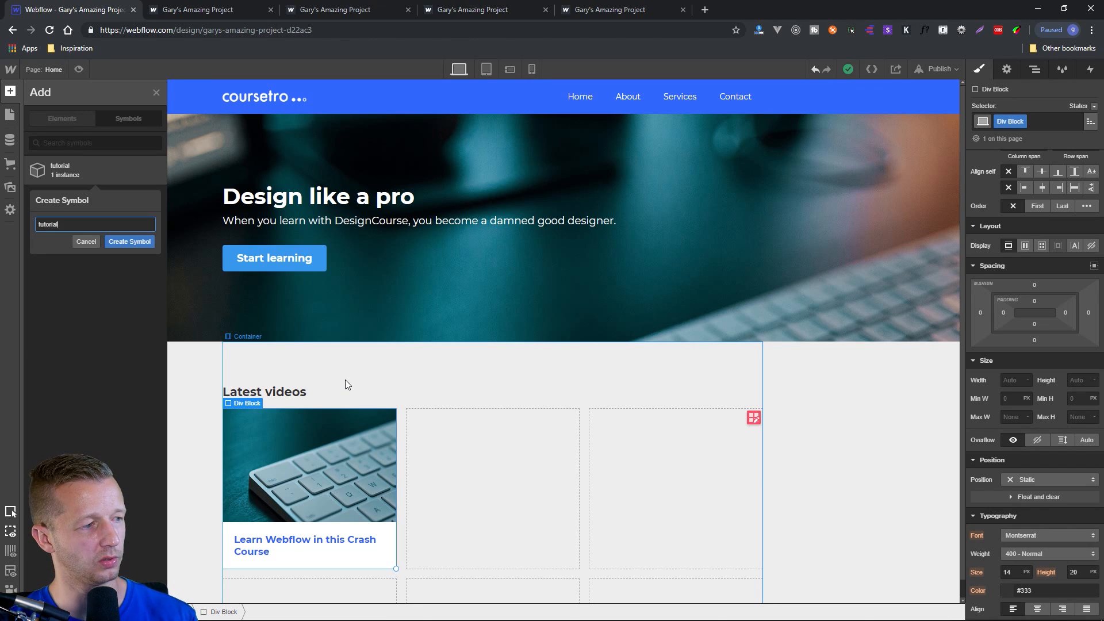
{"action": "left_click", "coordinate": [134, 244]}
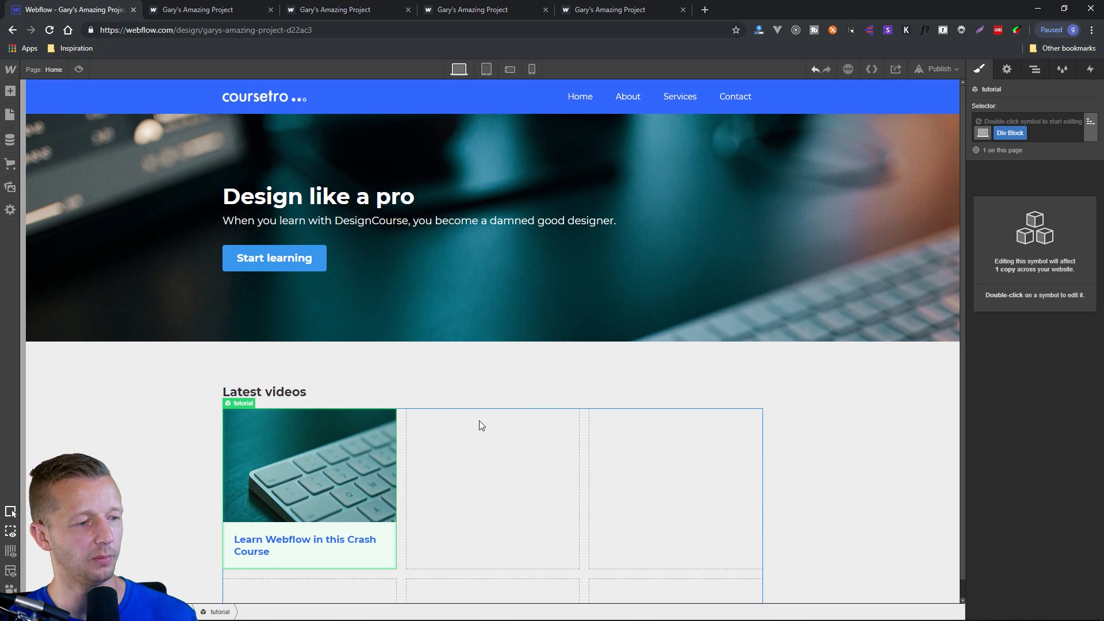
Place instances of the tutorial symbol in the second and third cells of the grid's first row.
{"action": "left_click", "coordinate": [426, 439]}
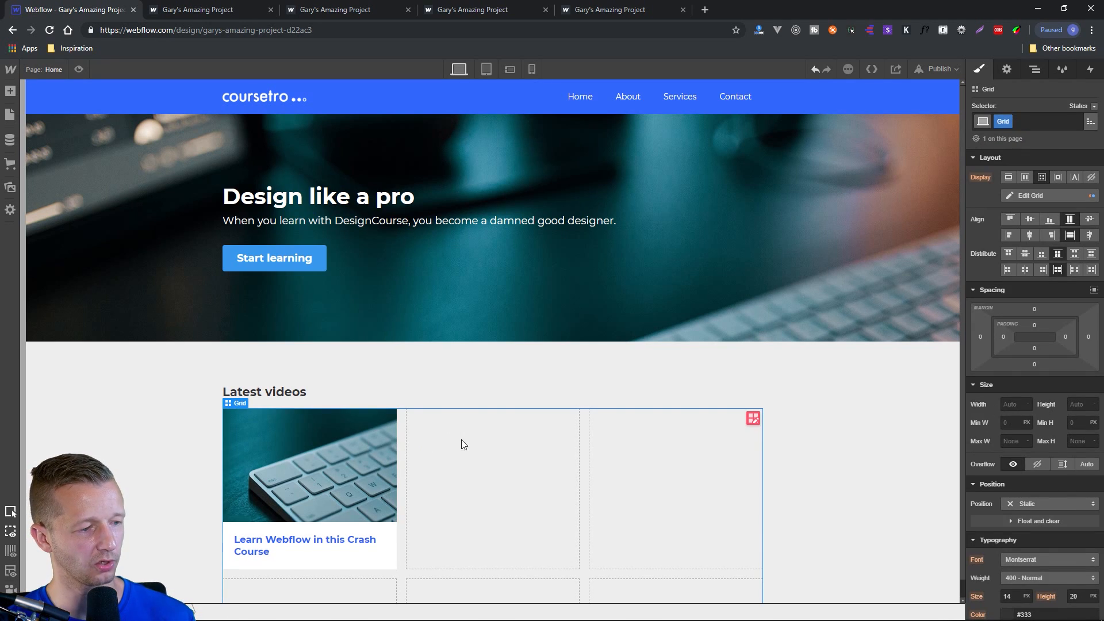
{"action": "left_click", "coordinate": [8, 90]}
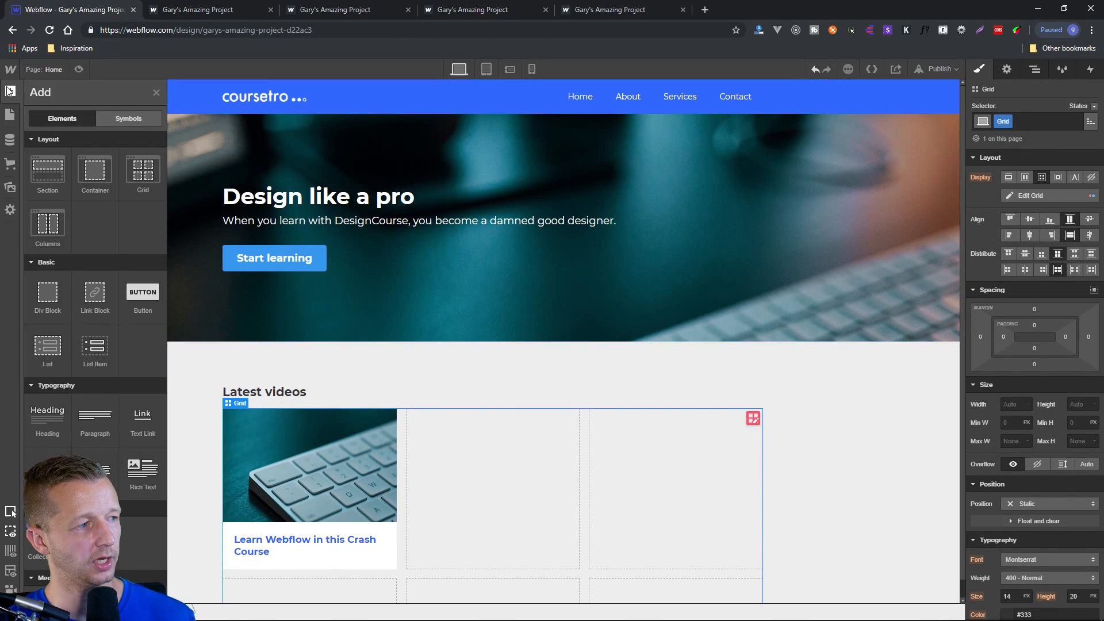
{"action": "left_click", "coordinate": [119, 116]}
{"action": "left_click_drag", "start_coordinate": [65, 201], "coordinate": [444, 452]}
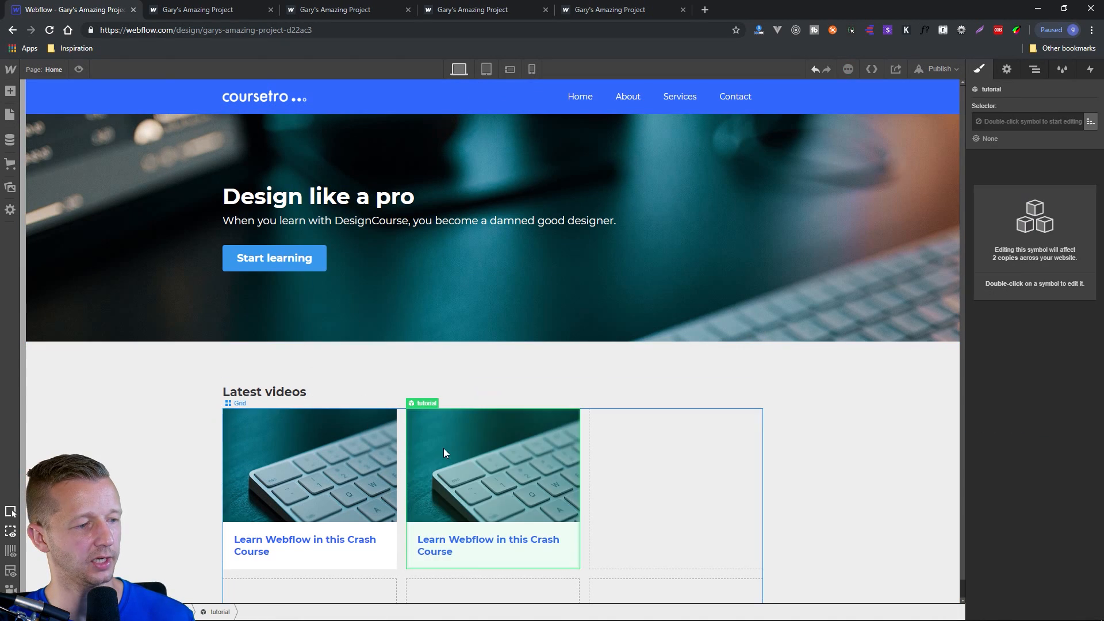
{"action": "left_click", "coordinate": [10, 90]}
{"action": "left_click", "coordinate": [116, 118]}
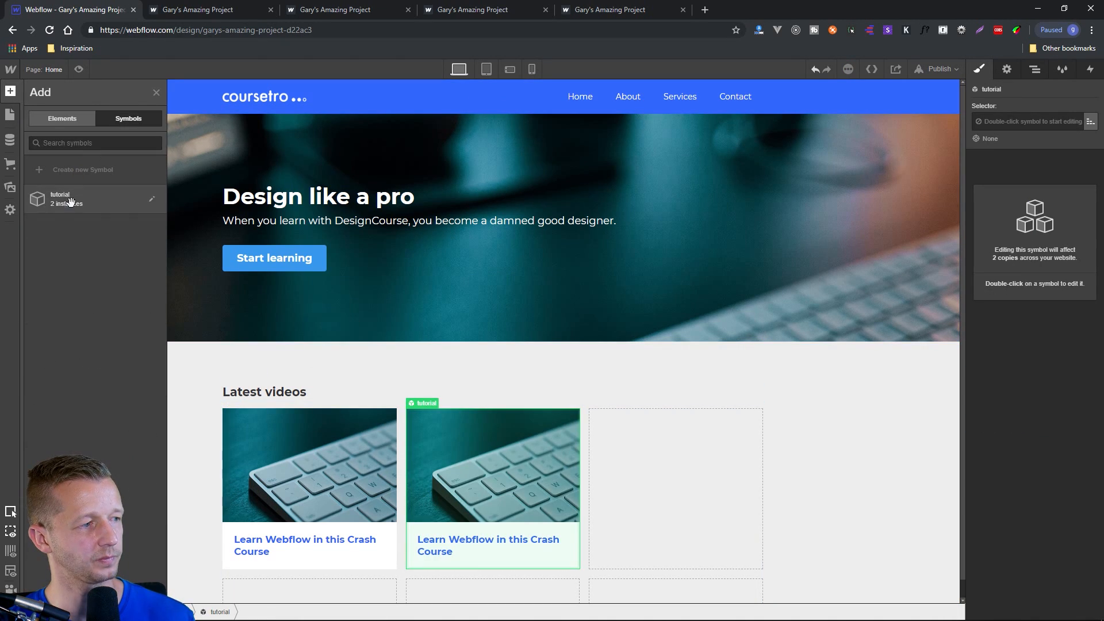
{"action": "left_click_drag", "start_coordinate": [65, 201], "coordinate": [609, 454]}
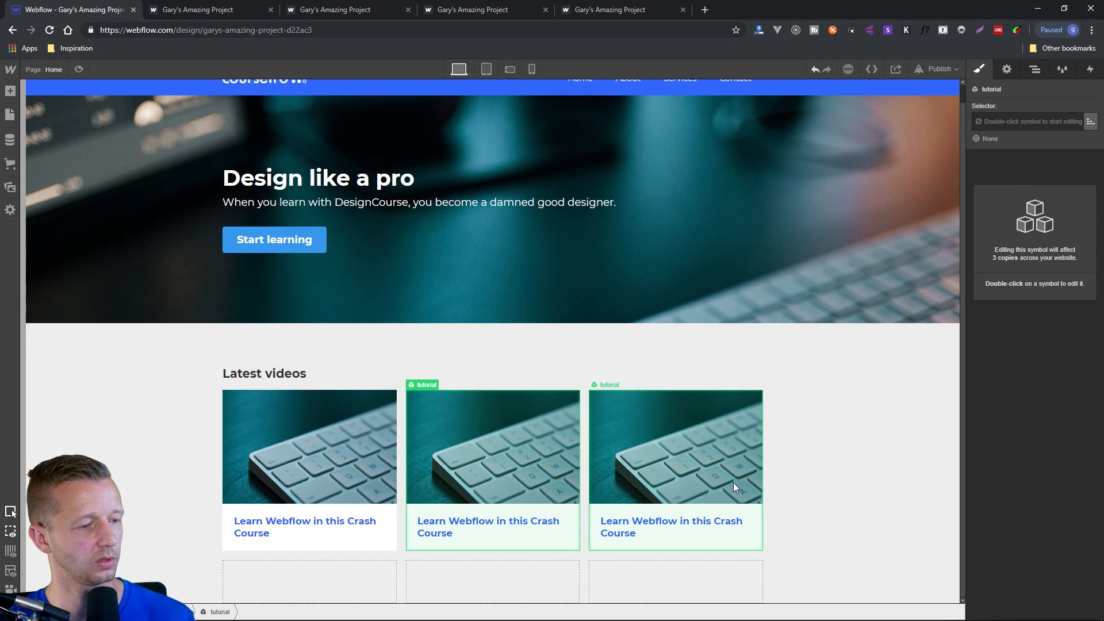
Fill all three cells of the grid's second row with instances of the tutorial symbol.
{"action": "scroll", "coordinate": [733, 482], "scroll_direction": "down", "scroll_amount": 1}
{"action": "left_click", "coordinate": [10, 91]}
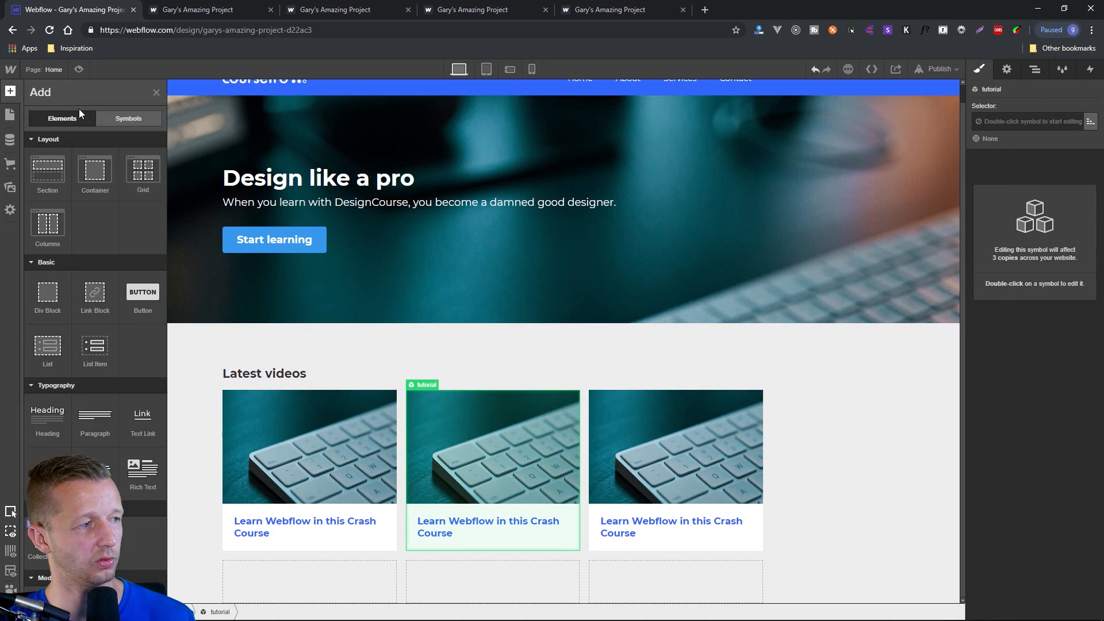
{"action": "left_click", "coordinate": [116, 121]}
{"action": "left_click_drag", "start_coordinate": [65, 198], "coordinate": [322, 581]}
{"action": "left_click", "coordinate": [10, 90]}
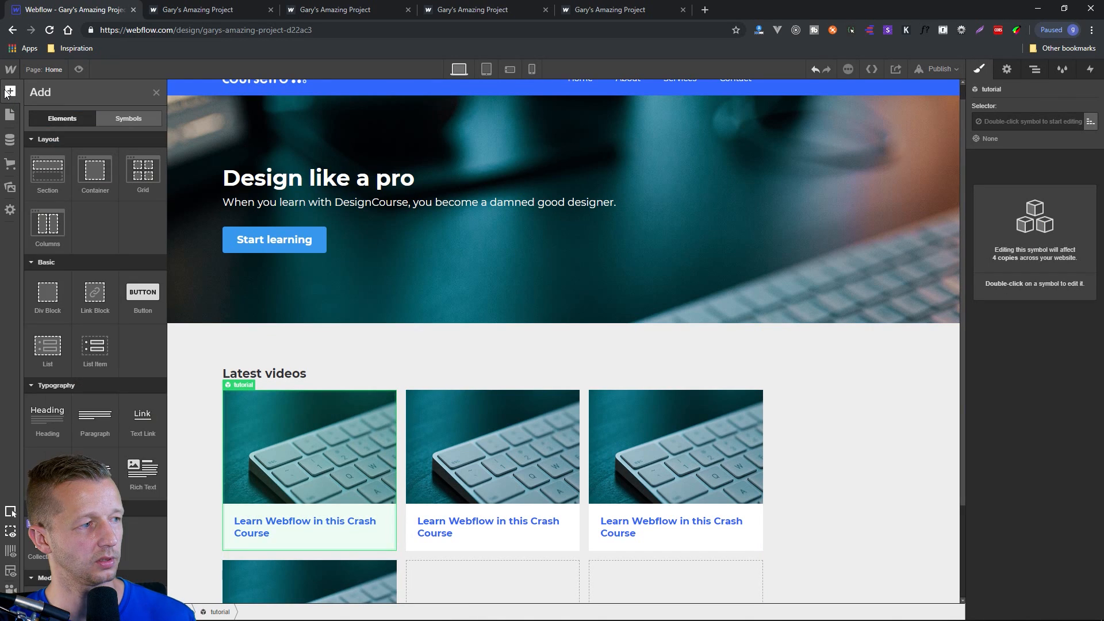
{"action": "left_click", "coordinate": [113, 119]}
{"action": "left_click_drag", "start_coordinate": [99, 198], "coordinate": [460, 581]}
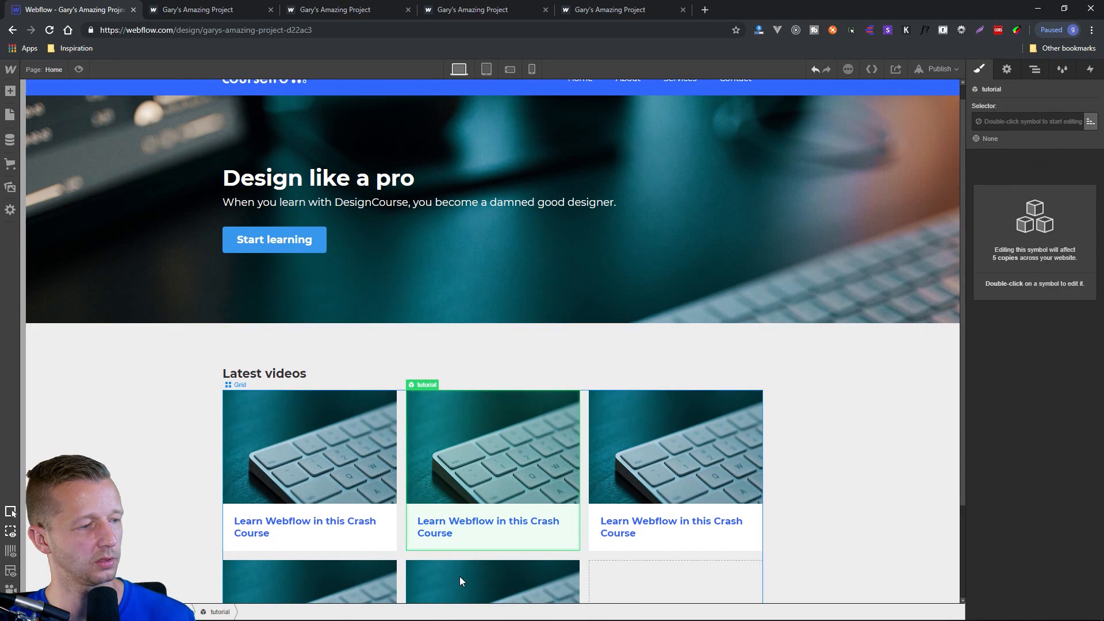
{"action": "left_click", "coordinate": [11, 90]}
{"action": "left_click", "coordinate": [120, 119]}
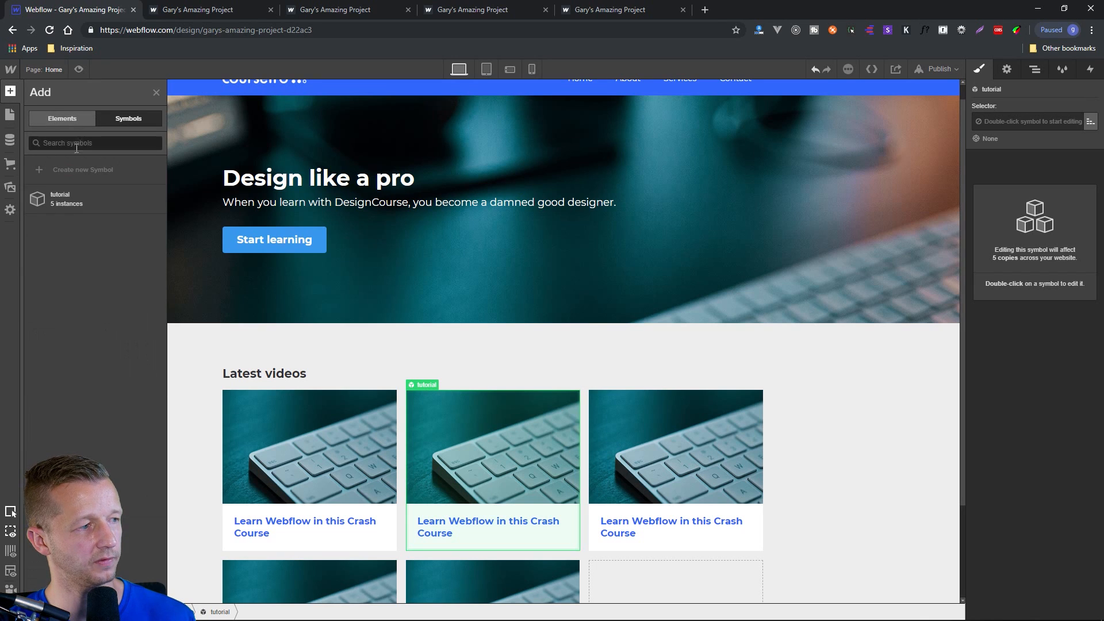
{"action": "left_click_drag", "start_coordinate": [56, 206], "coordinate": [613, 575]}
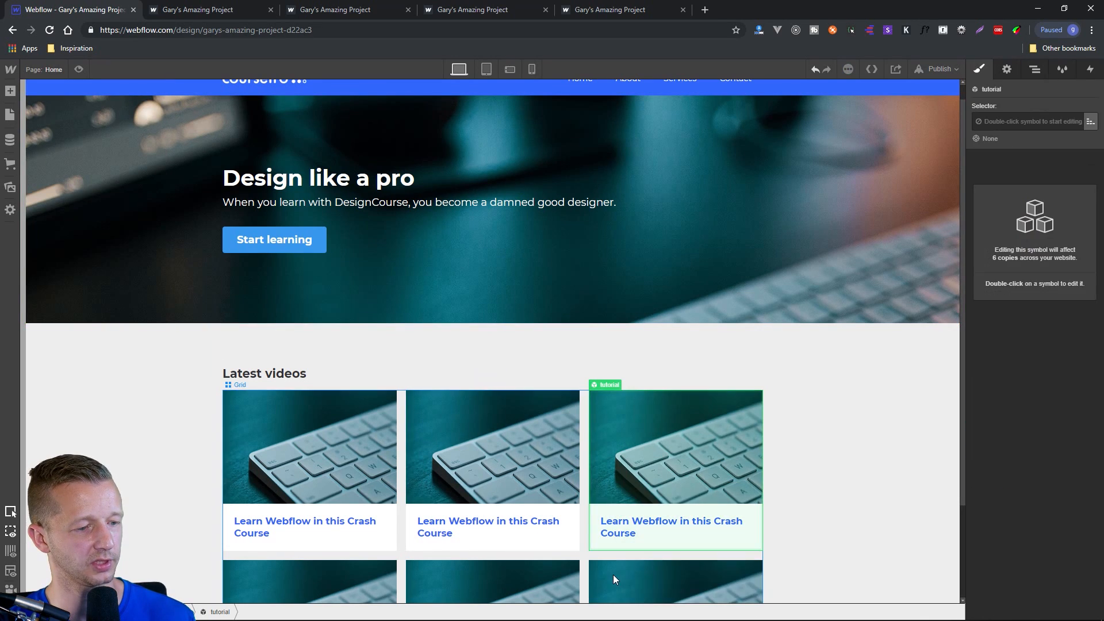
Try unlinking the first row's middle card from the tutorial symbol and open its link text for editing.
{"action": "scroll", "coordinate": [843, 472], "scroll_direction": "down", "scroll_amount": 2}
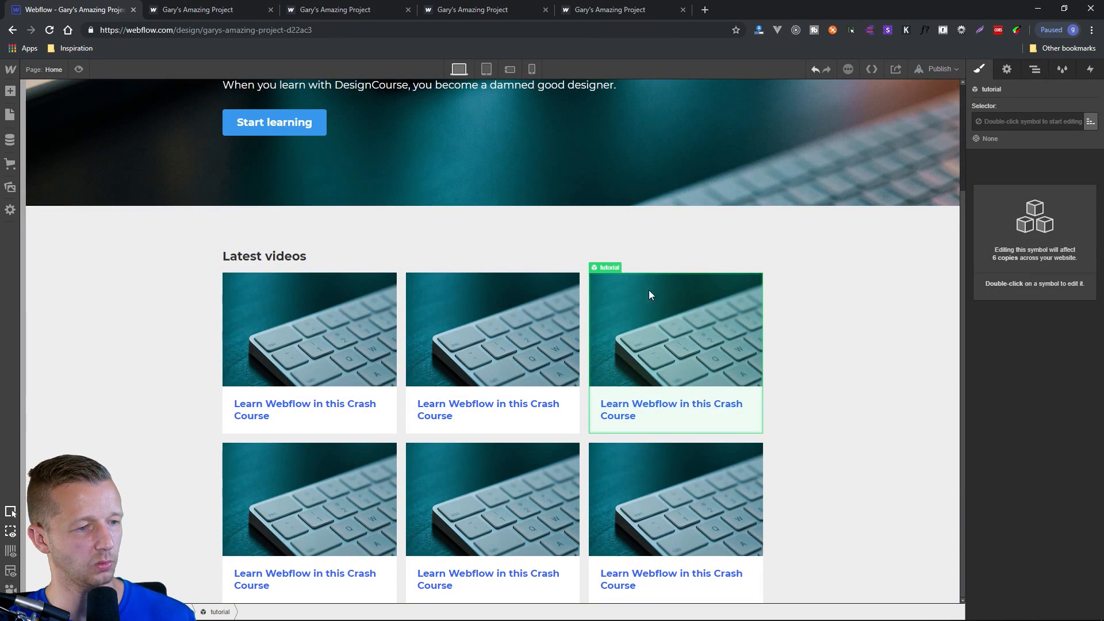
{"action": "right_click", "coordinate": [609, 269]}
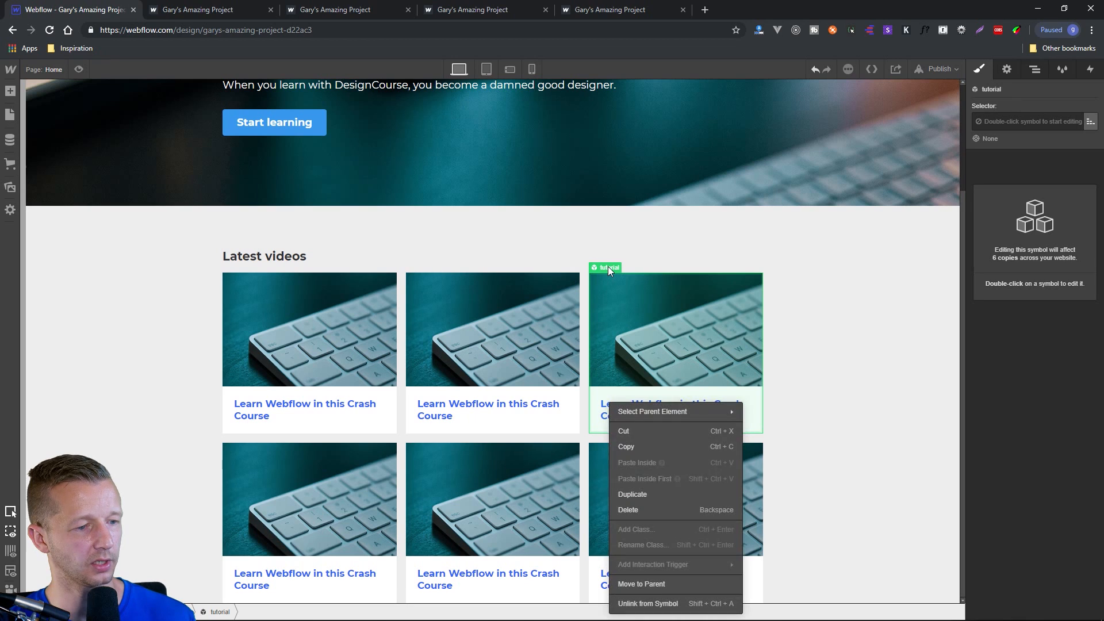
{"action": "left_click", "coordinate": [420, 267]}
{"action": "right_click", "coordinate": [419, 269]}
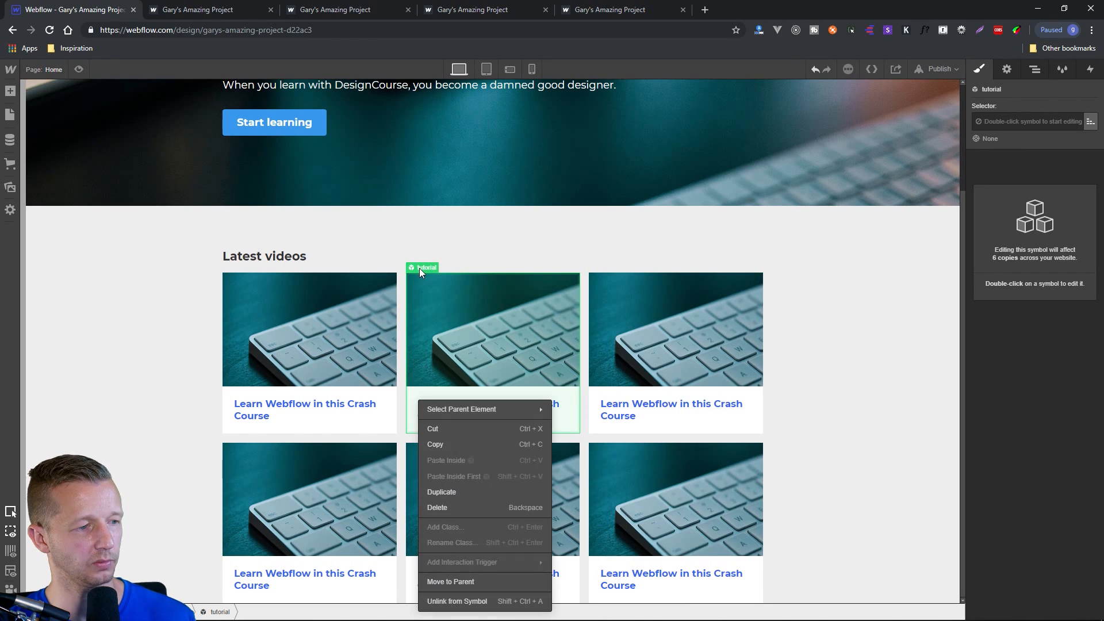
{"action": "left_click", "coordinate": [475, 601]}
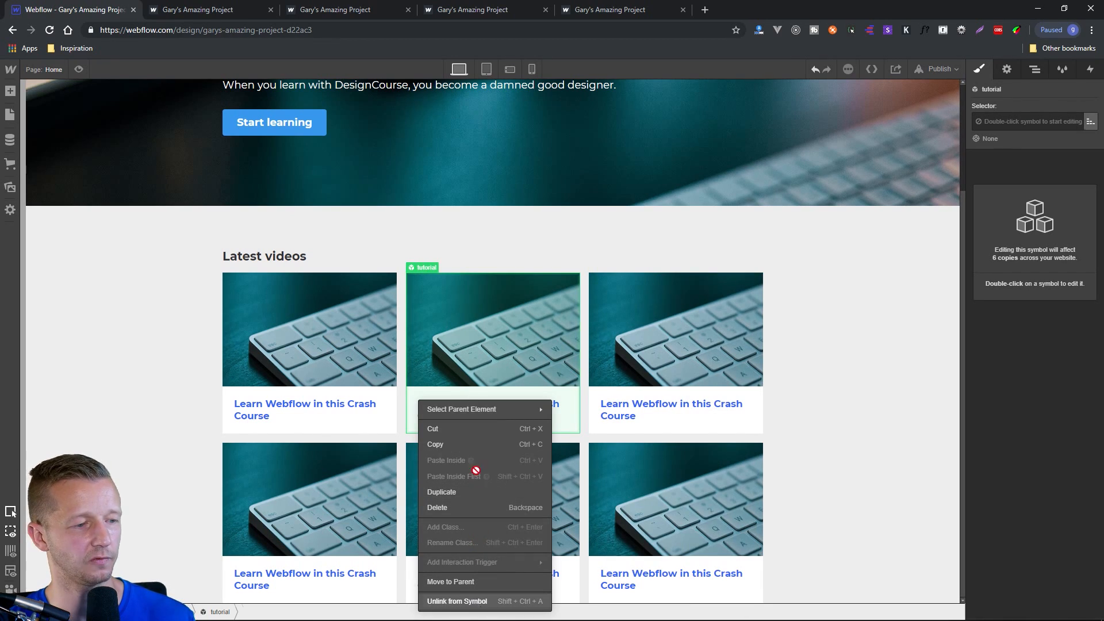
{"action": "left_click", "coordinate": [796, 360]}
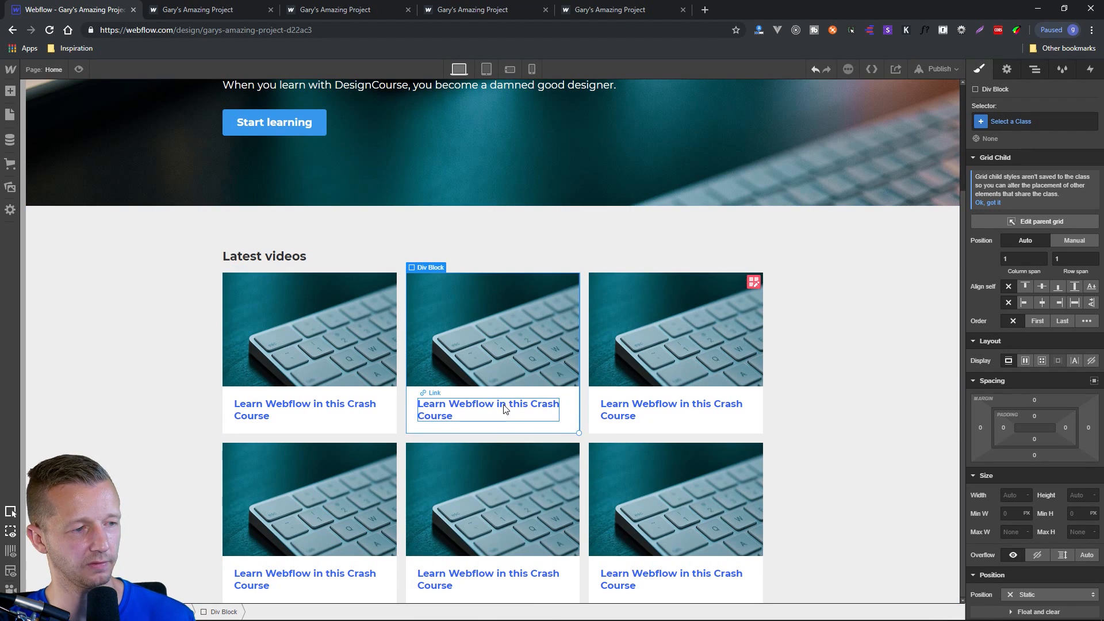
{"action": "left_click", "coordinate": [514, 408]}
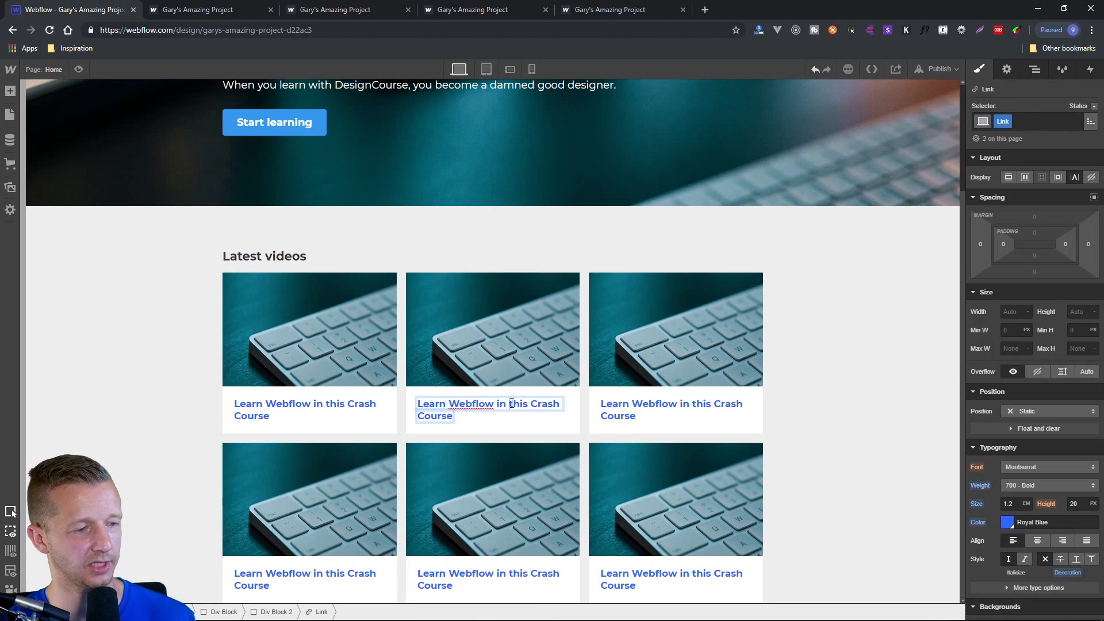
{"action": "left_click", "coordinate": [796, 379]}
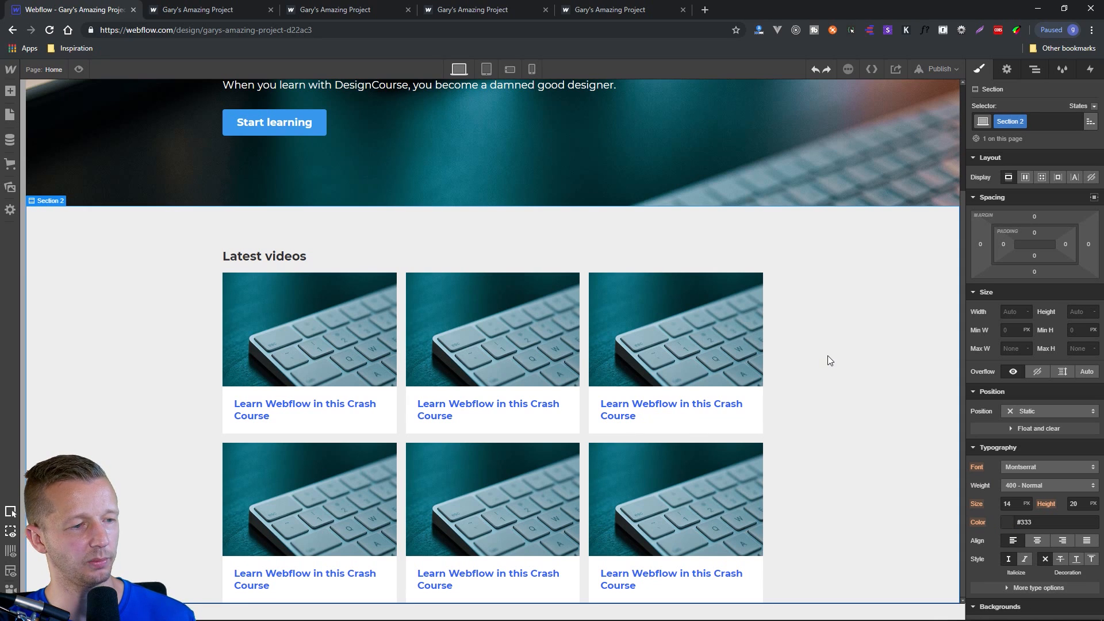
Edit the tutorial symbol through the first row's middle card, try changing its link text to "Hi", and undo that text change.
{"action": "left_click", "coordinate": [462, 287]}
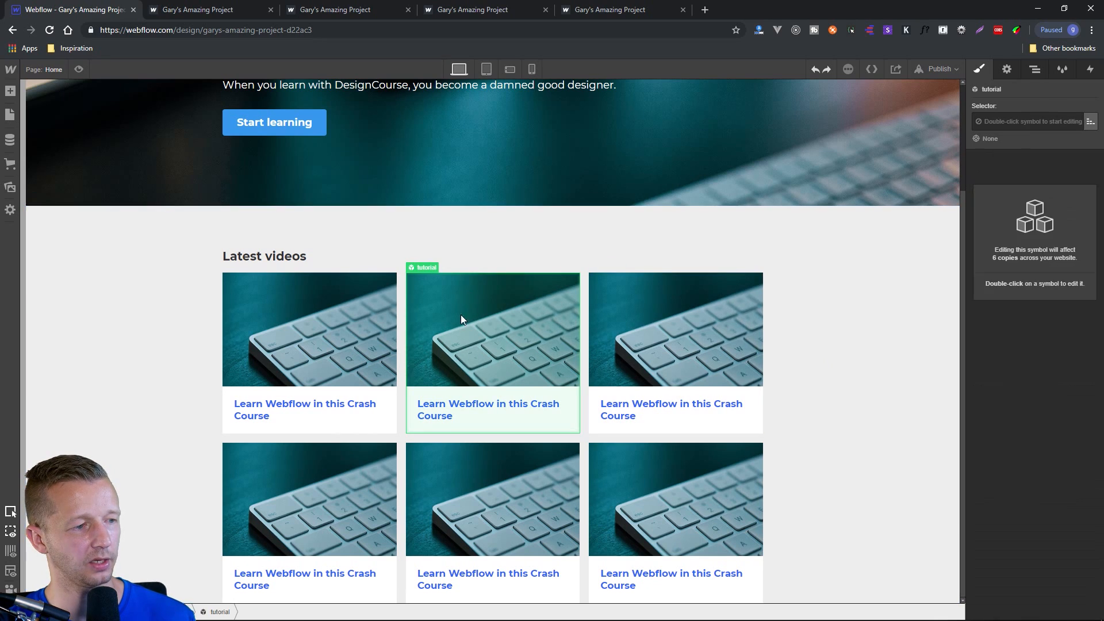
{"action": "double_click", "coordinate": [466, 407]}
{"action": "double_click", "coordinate": [476, 404]}
{"action": "triple_click", "coordinate": [480, 404]}
{"action": "left_click", "coordinate": [480, 403]}
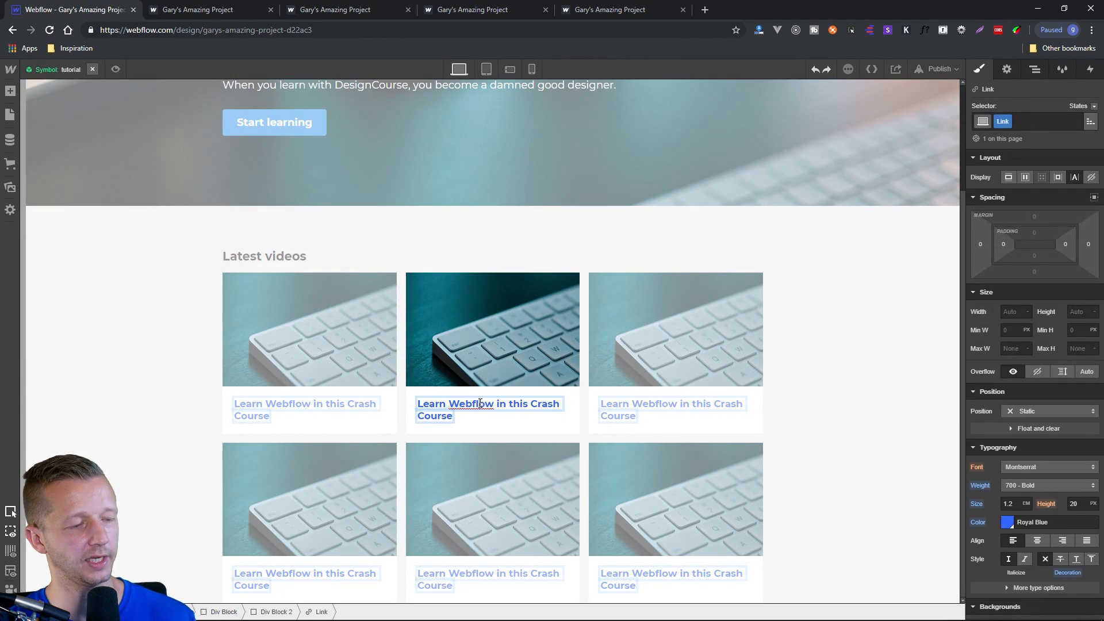
{"action": "triple_click", "coordinate": [480, 404]}
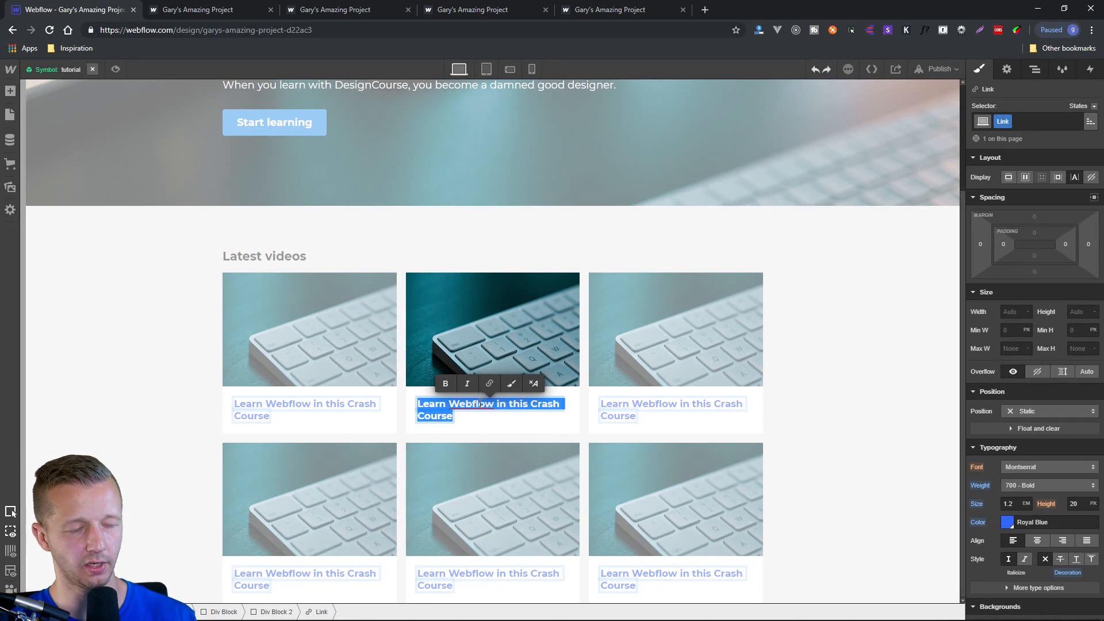
{"action": "type", "text": "Hi"}
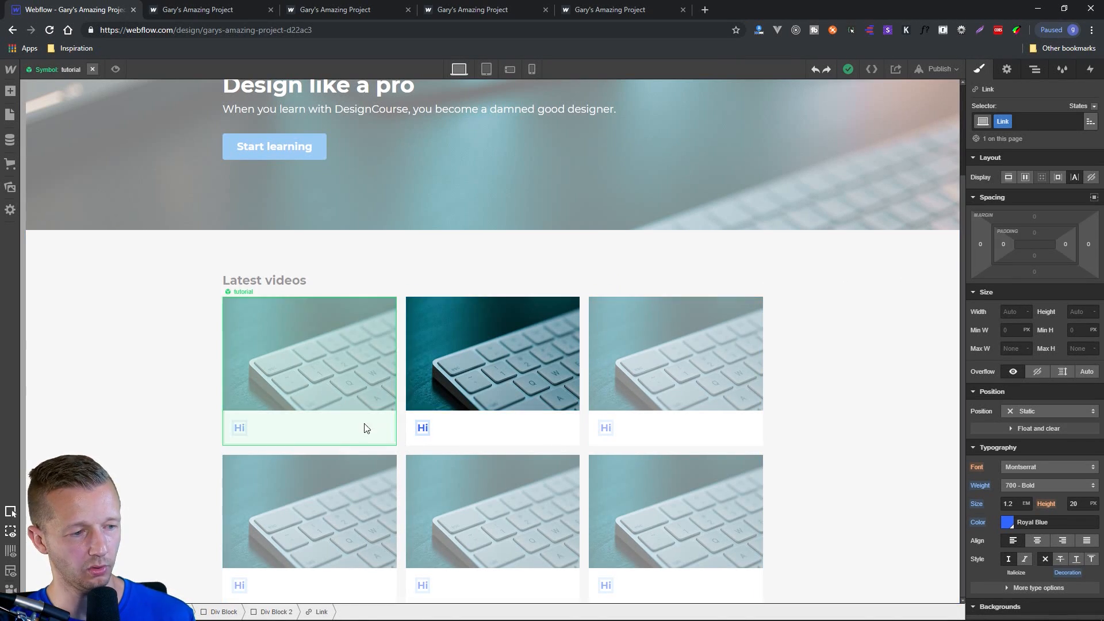
{"action": "key", "text": "ctrl+z"}
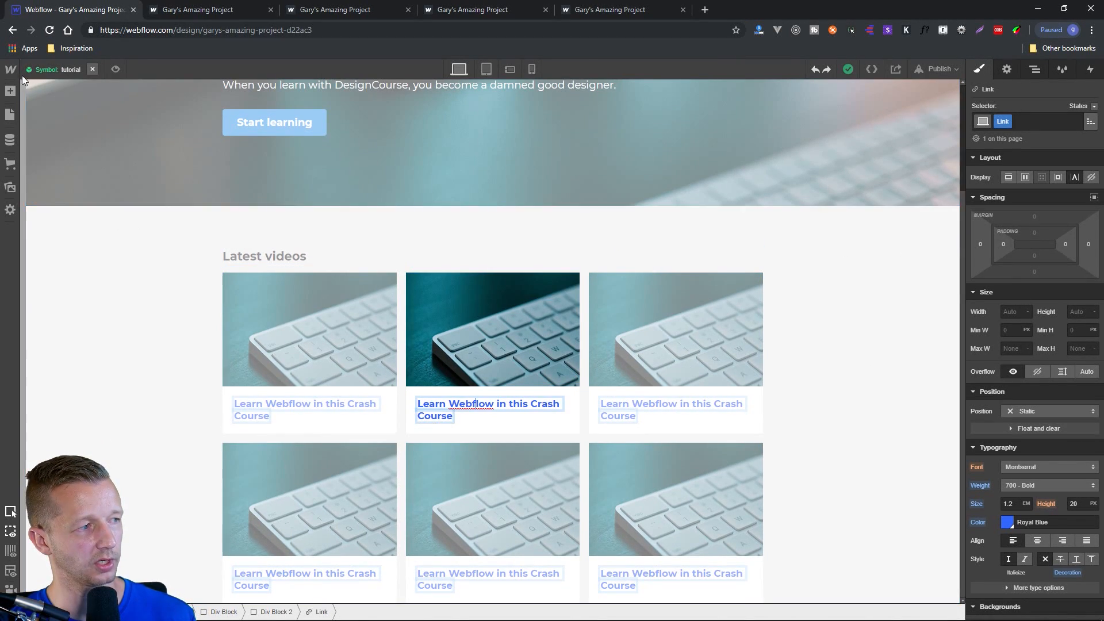
Leave the tutorial symbol's editing mode and return to the home page's "Latest videos" section.
{"action": "double_click", "coordinate": [161, 250]}
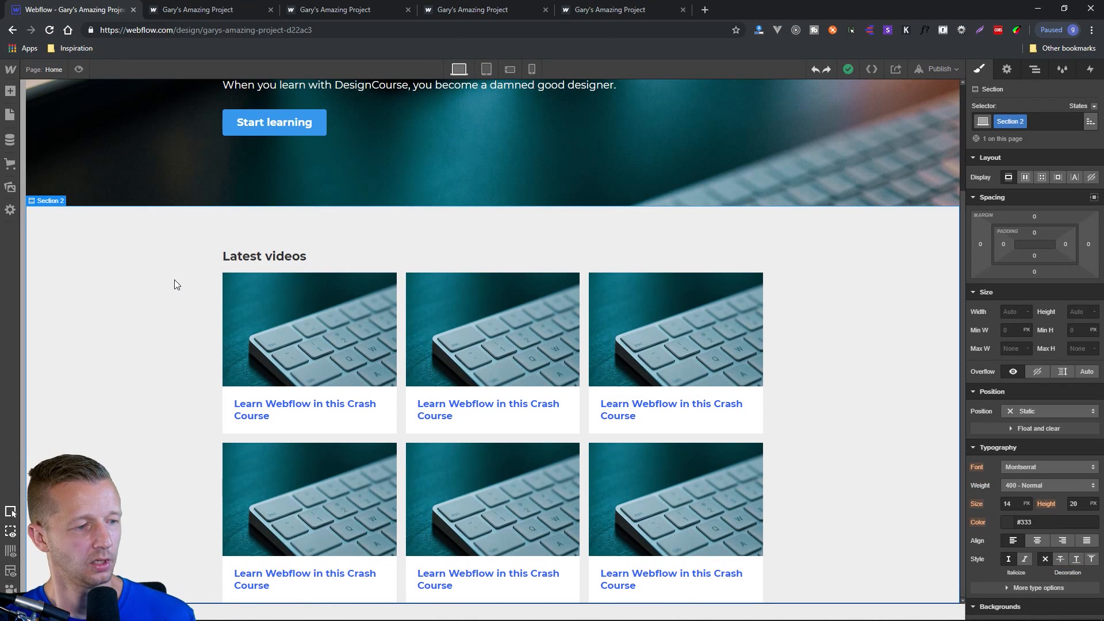
{"action": "scroll", "coordinate": [175, 279], "scroll_direction": "up", "scroll_amount": 3}
{"action": "scroll", "coordinate": [167, 304], "scroll_direction": "down", "scroll_amount": 3}
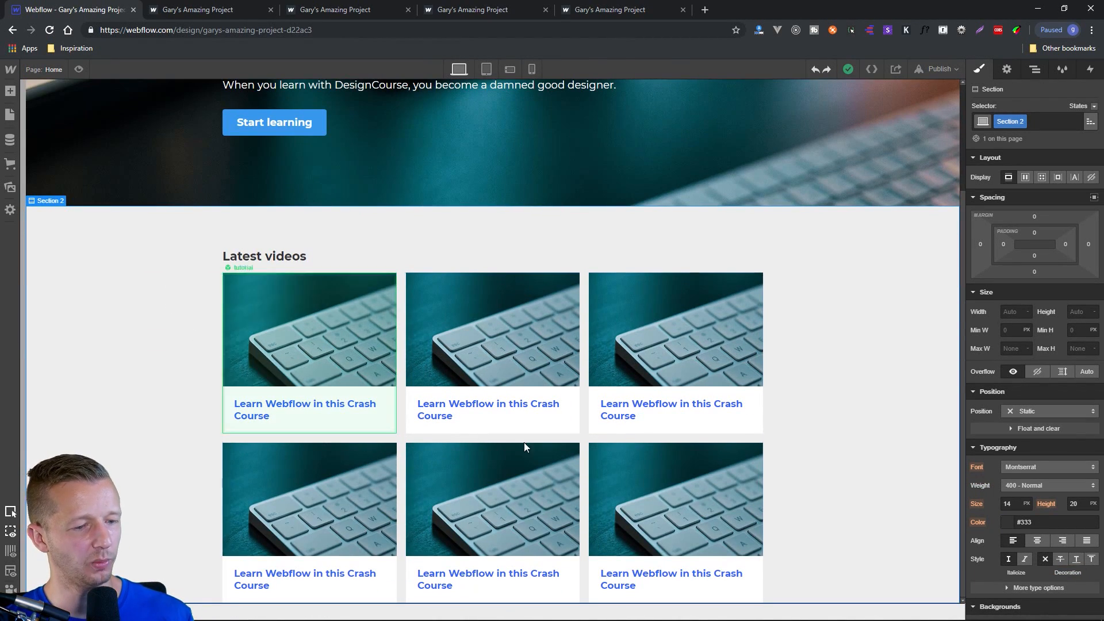
{"action": "left_click", "coordinate": [504, 252]}
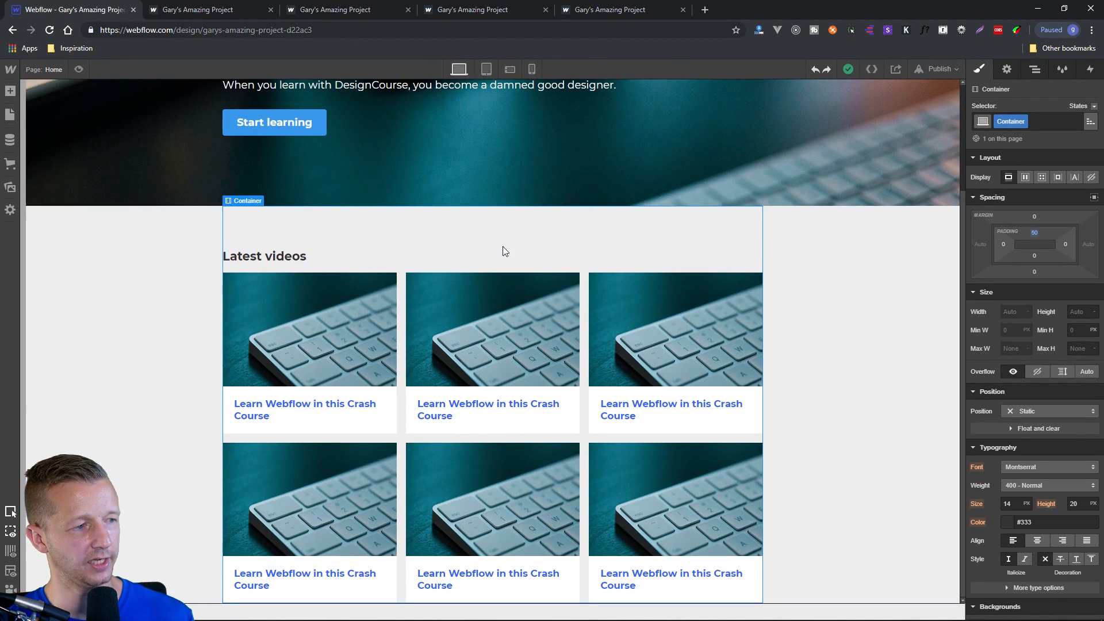
{"action": "left_click", "coordinate": [812, 240]}
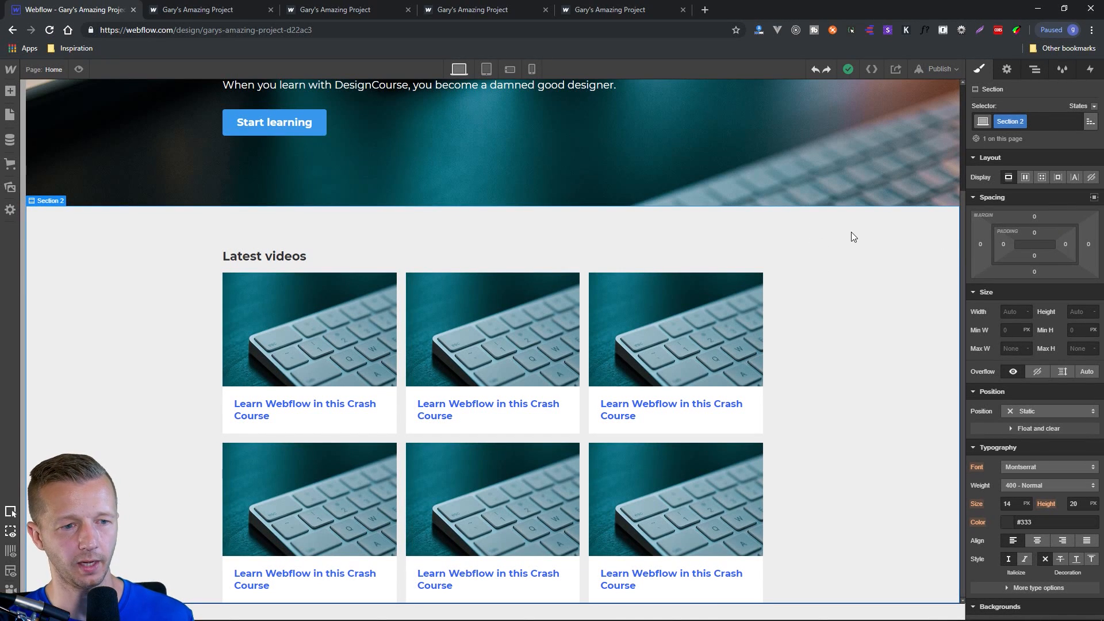
Set the bottom padding of the "Latest videos" container to 50 px.
{"action": "left_click", "coordinate": [266, 224]}
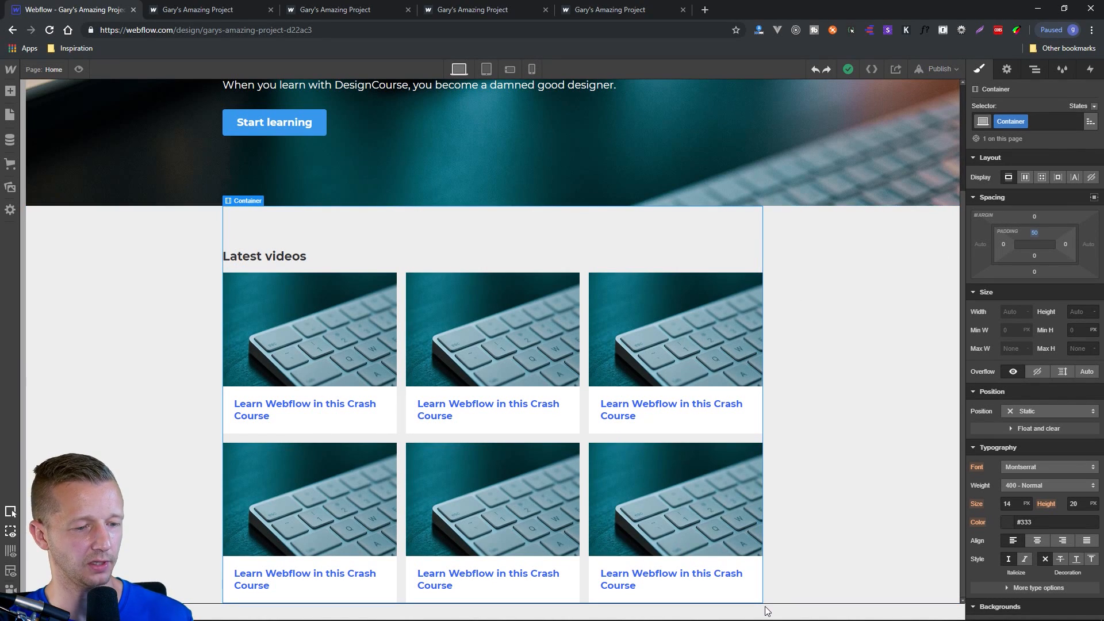
{"action": "left_click", "coordinate": [1034, 257]}
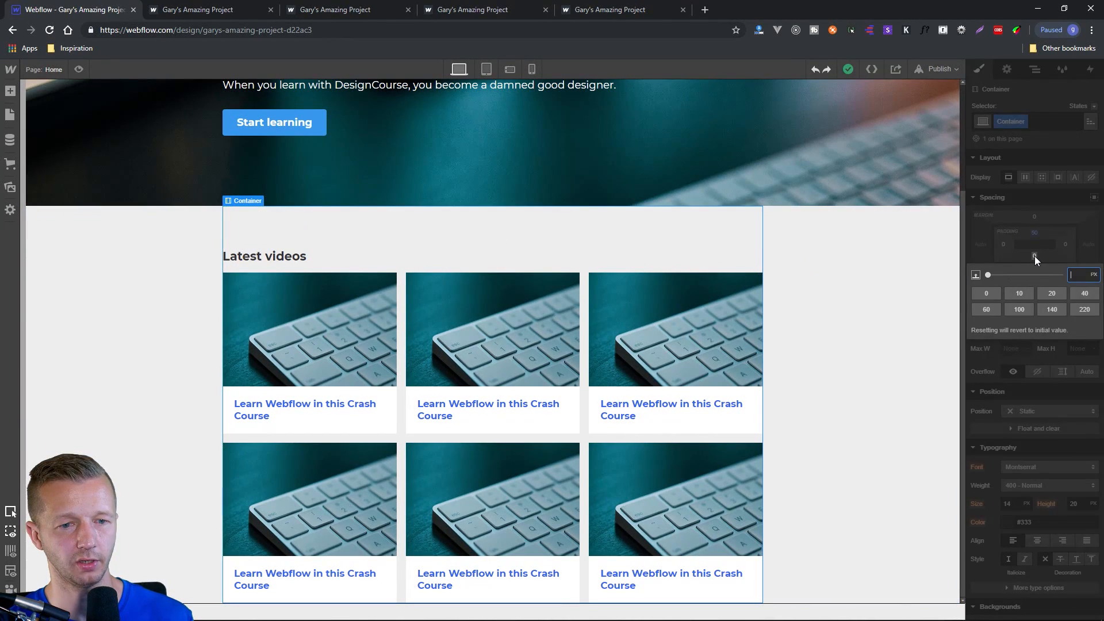
{"action": "type", "text": "50"}
{"action": "key", "text": "Return"}
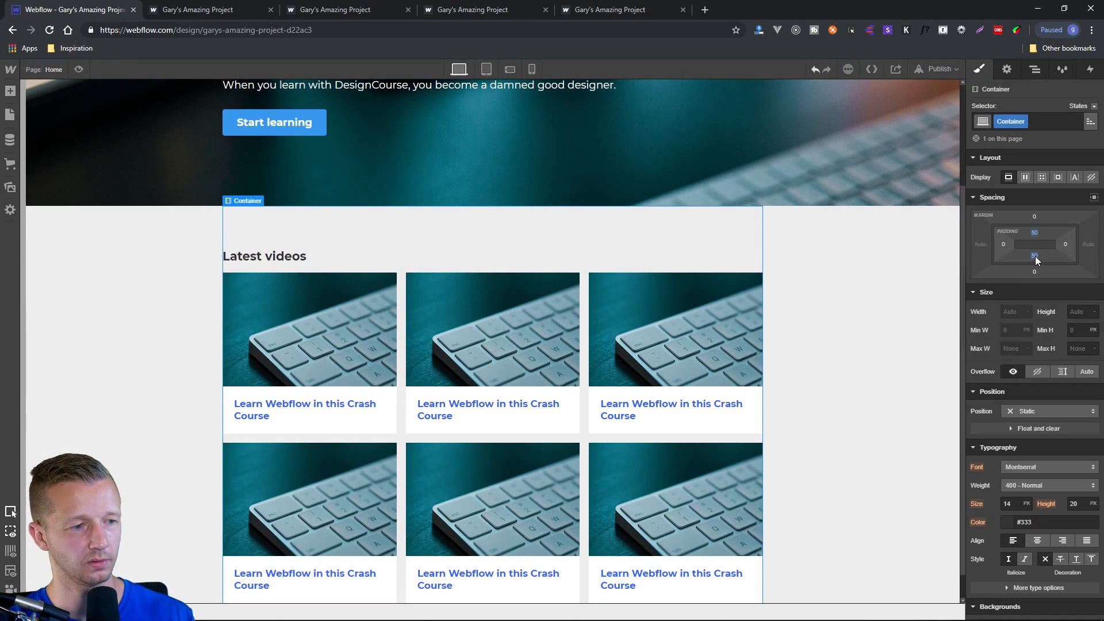
{"action": "scroll", "coordinate": [834, 397], "scroll_direction": "down", "scroll_amount": 1}
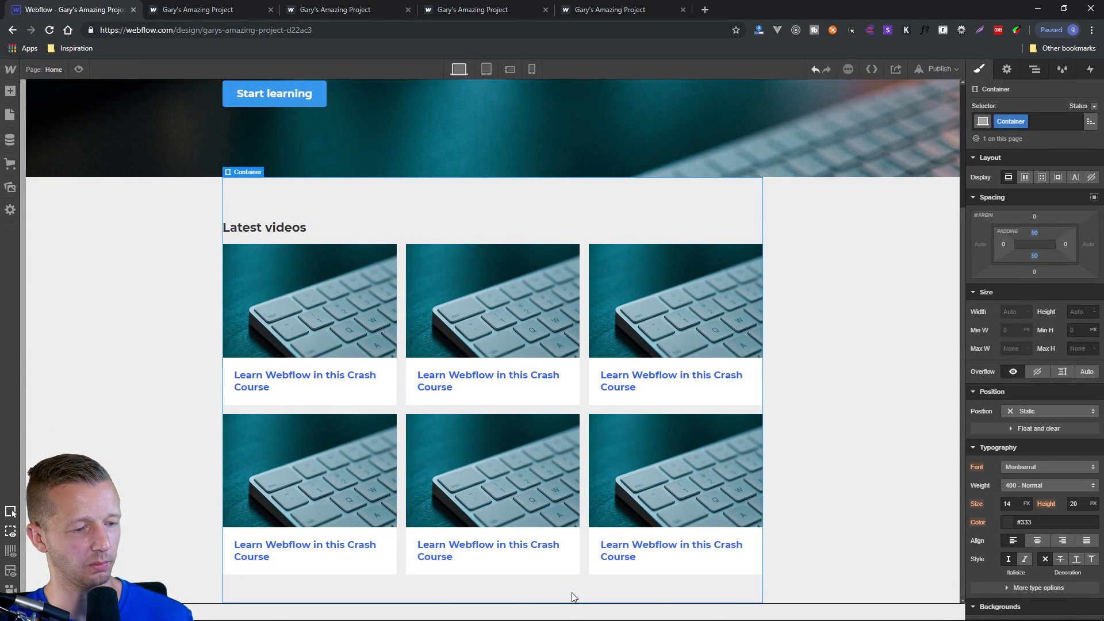
Publish the site to its webflow.io domain and open the live page.
{"action": "left_click", "coordinate": [830, 471]}
{"action": "scroll", "coordinate": [854, 448], "scroll_direction": "up", "scroll_amount": 3}
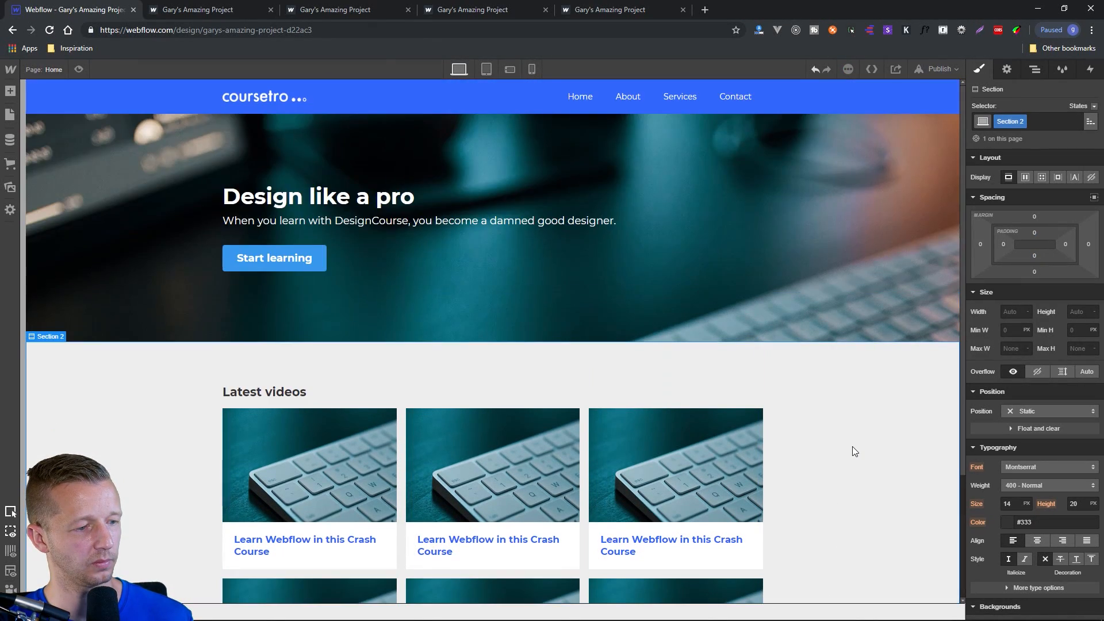
{"action": "left_click", "coordinate": [932, 70]}
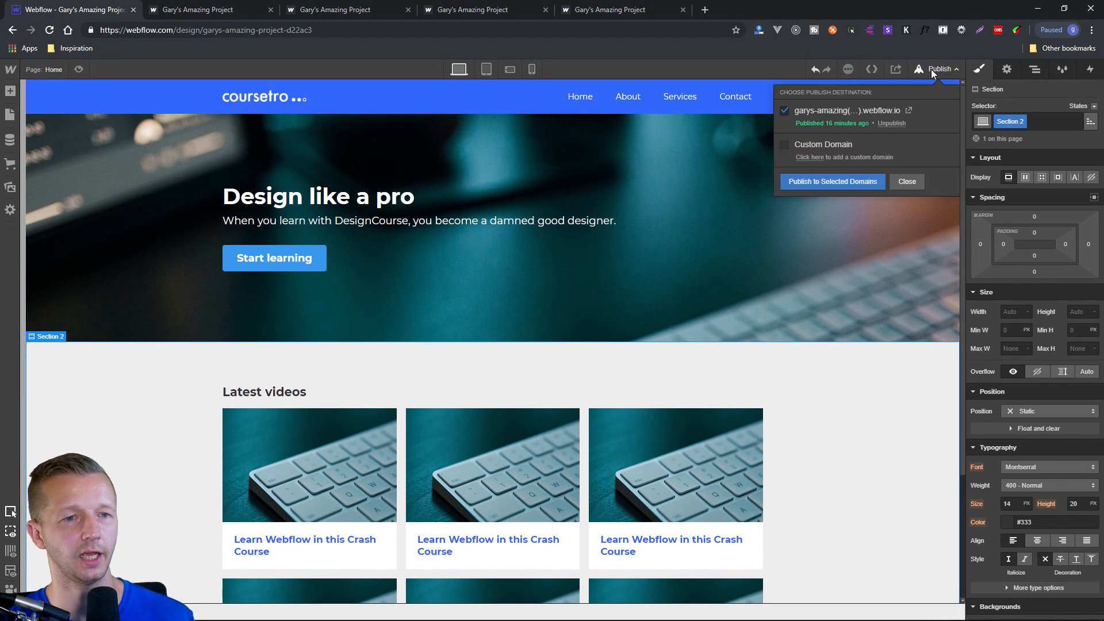
{"action": "left_click", "coordinate": [853, 181]}
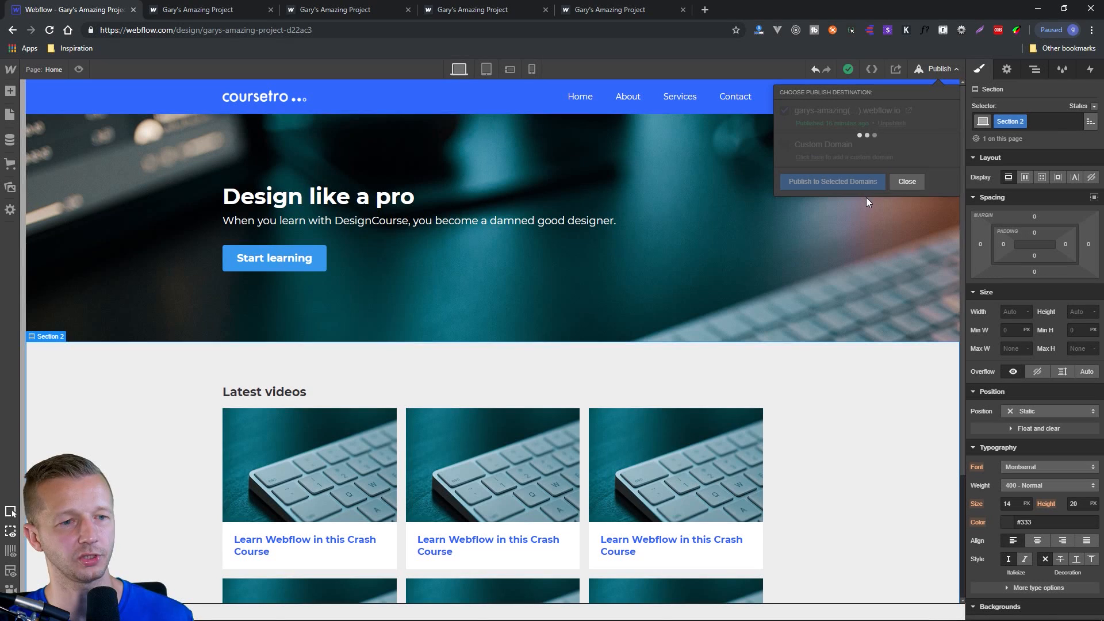
{"action": "left_click", "coordinate": [909, 111]}
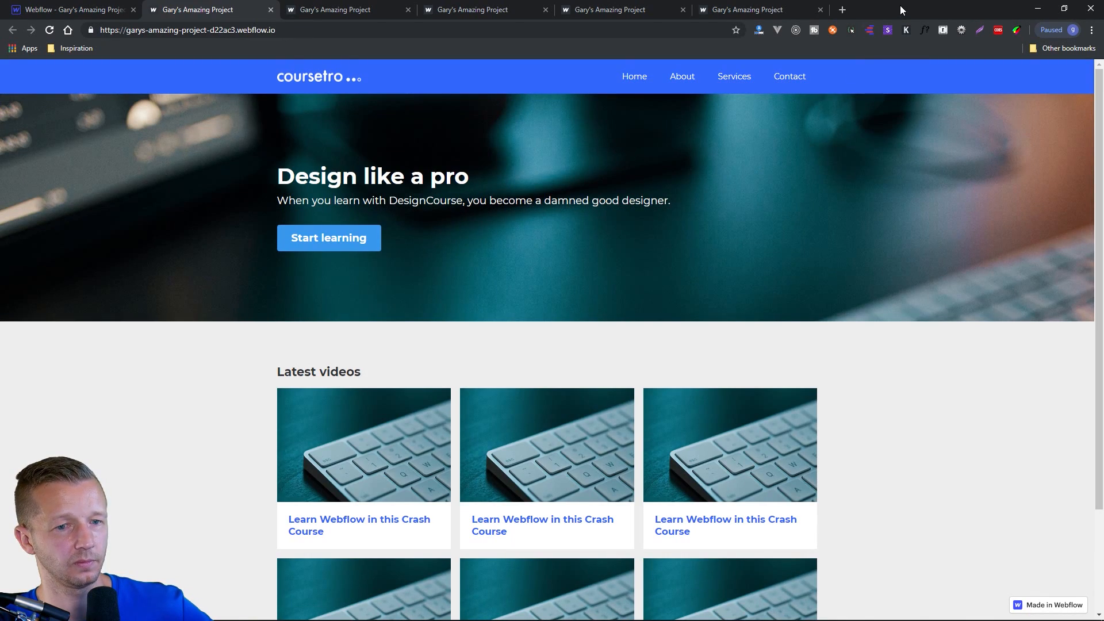
Check how the published page responds by narrowing the browser window to phone width and widening it again.
{"action": "left_click_drag", "start_coordinate": [902, 10], "coordinate": [623, 14]}
{"action": "left_click_drag", "start_coordinate": [840, 172], "coordinate": [427, 167]}
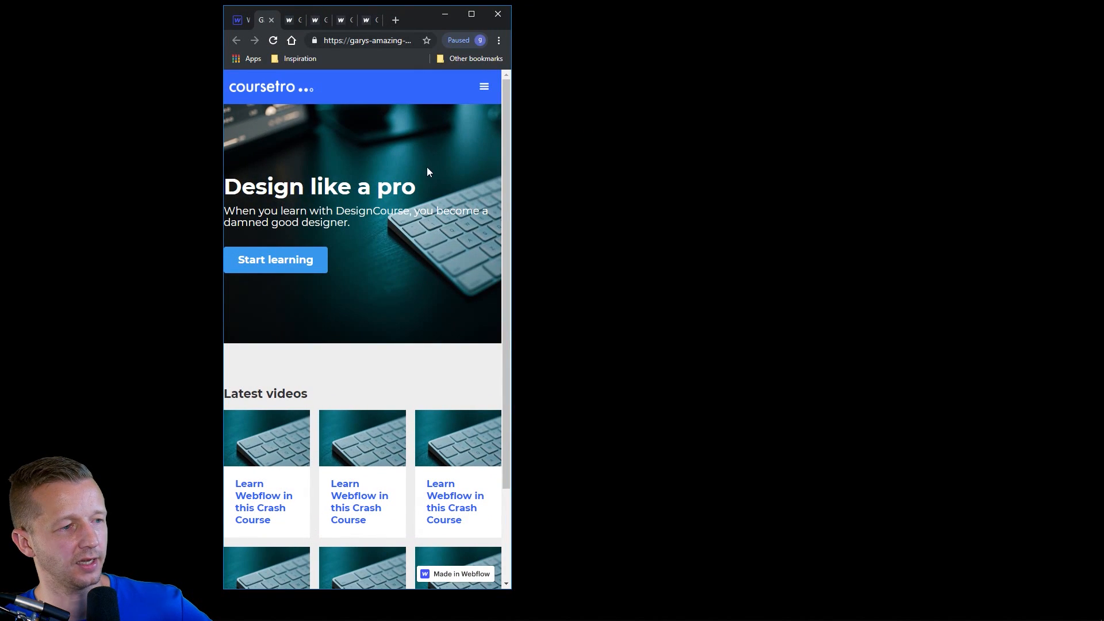
{"action": "left_click_drag", "start_coordinate": [512, 118], "coordinate": [899, 137]}
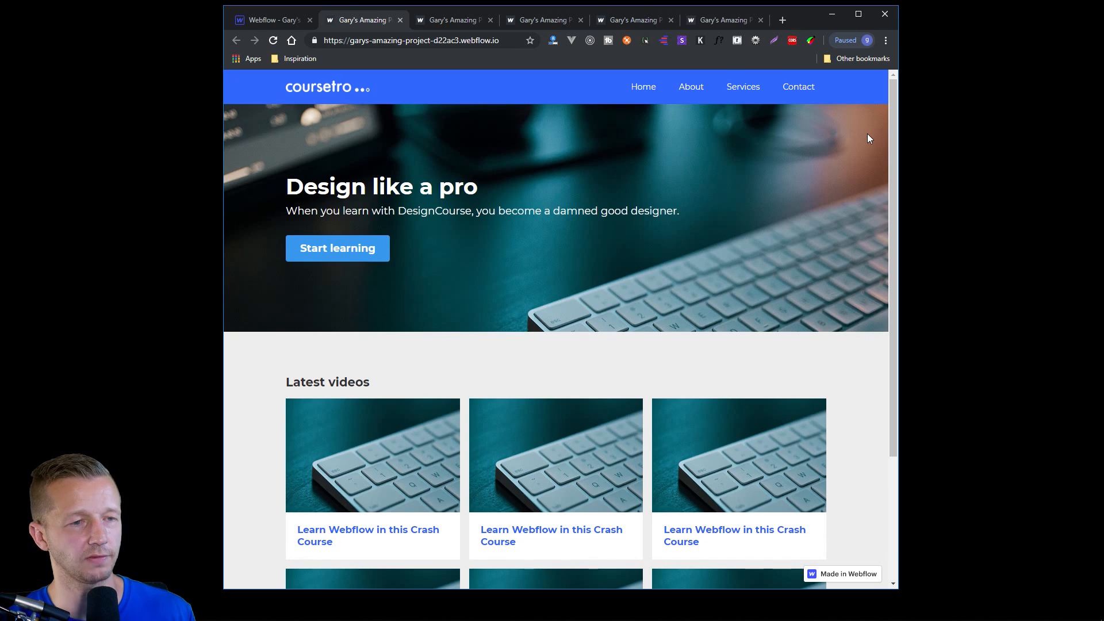
Inspect the published page in the developer tools' Galaxy S5 emulation, opening and closing the mobile navigation menu and viewing the video grid.
{"action": "key", "text": "ctrl+shift+i"}
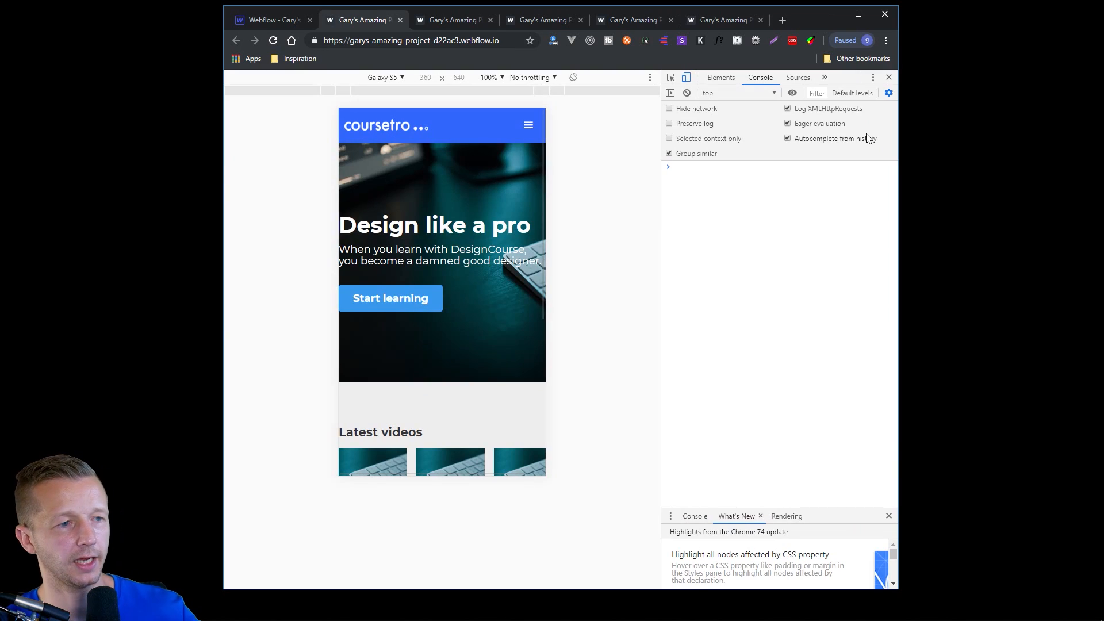
{"action": "left_click", "coordinate": [402, 78]}
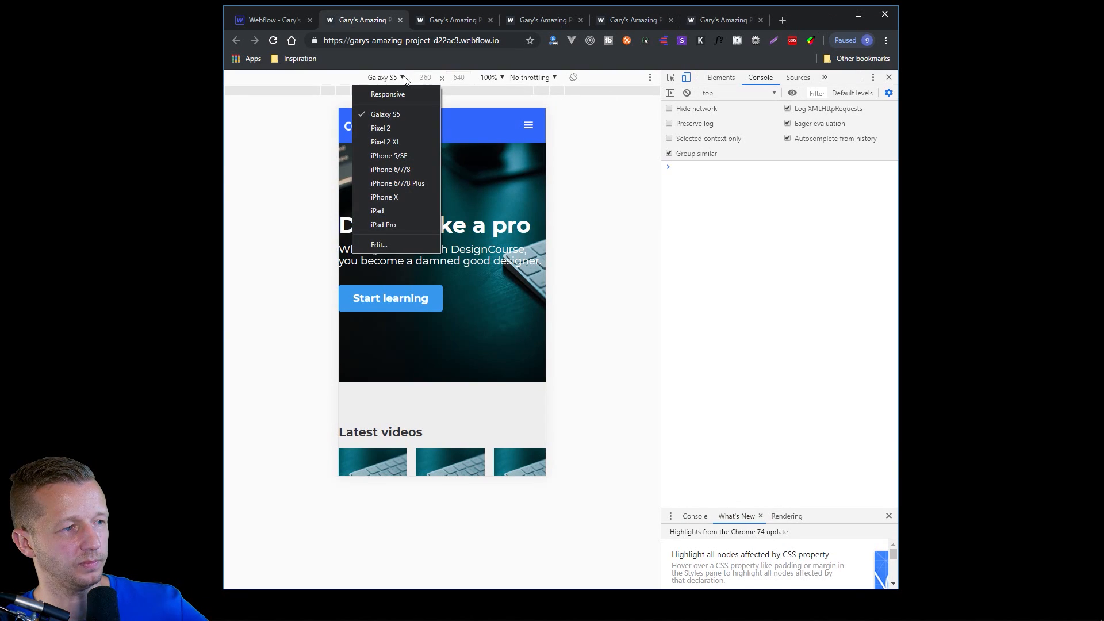
{"action": "left_click", "coordinate": [392, 114]}
{"action": "left_click", "coordinate": [532, 128]}
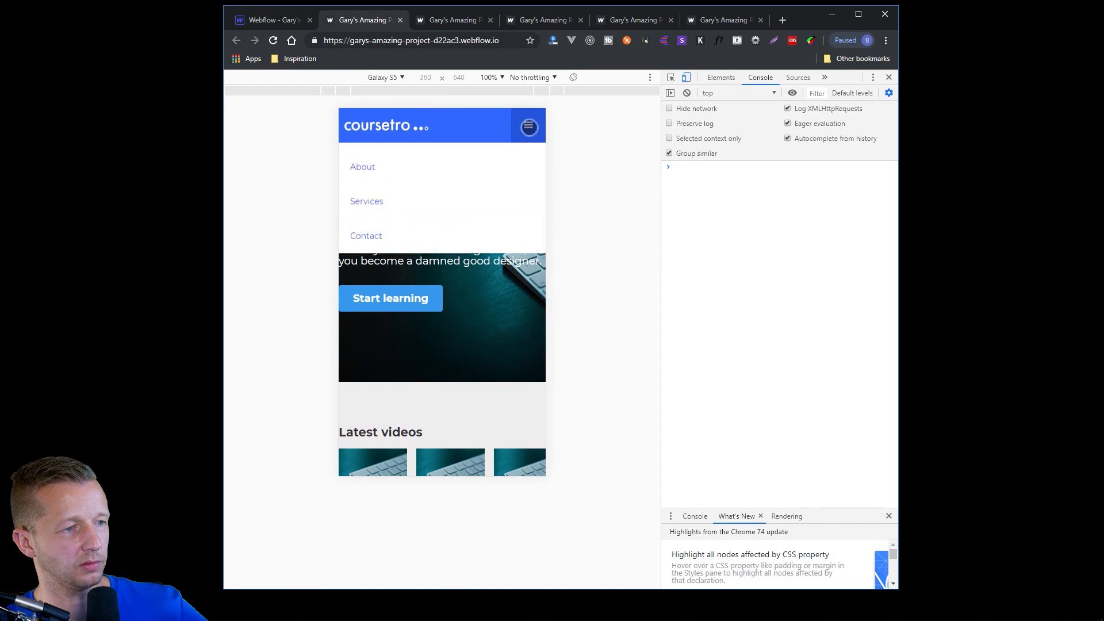
{"action": "left_click", "coordinate": [530, 127]}
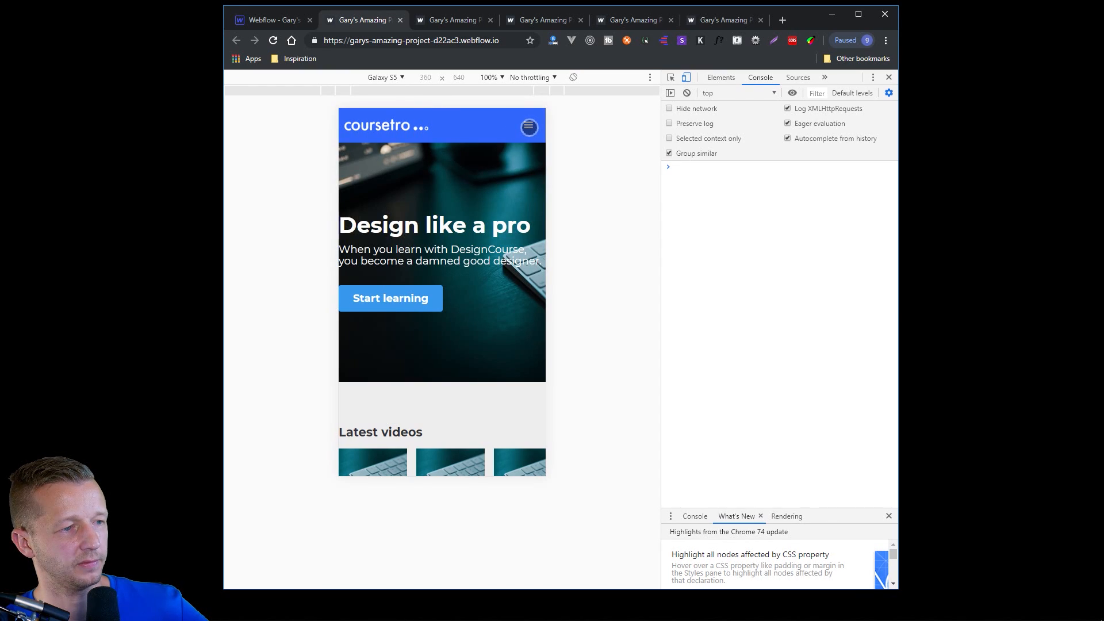
{"action": "scroll", "coordinate": [471, 313], "scroll_direction": "down", "scroll_amount": 4}
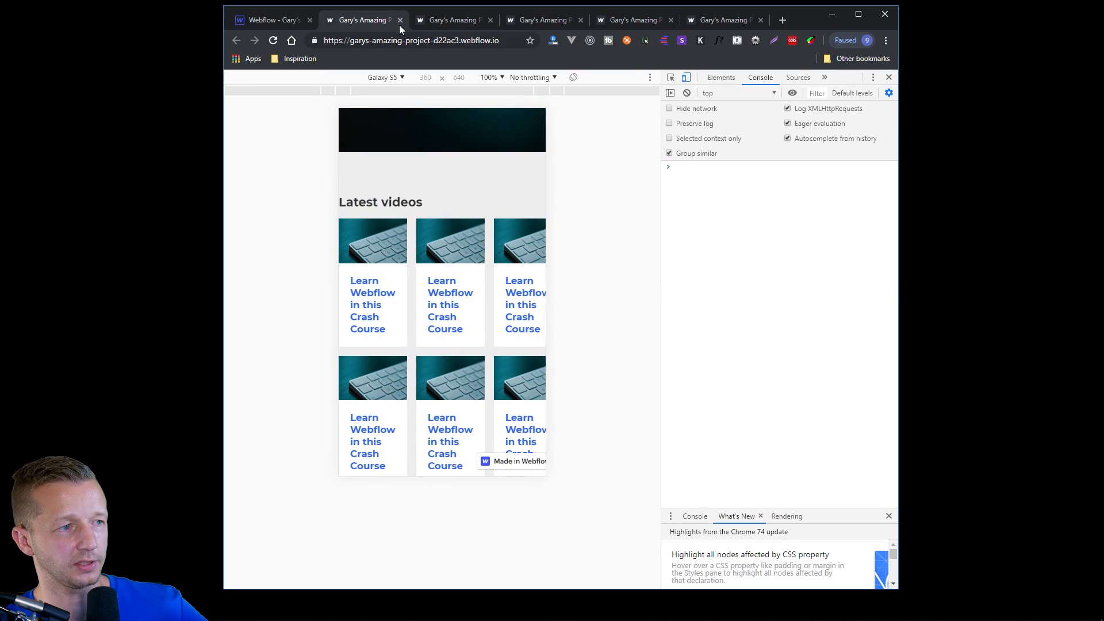
Return to the Webflow Designer, close all other browser tabs and maximize the window.
{"action": "left_click", "coordinate": [278, 23]}
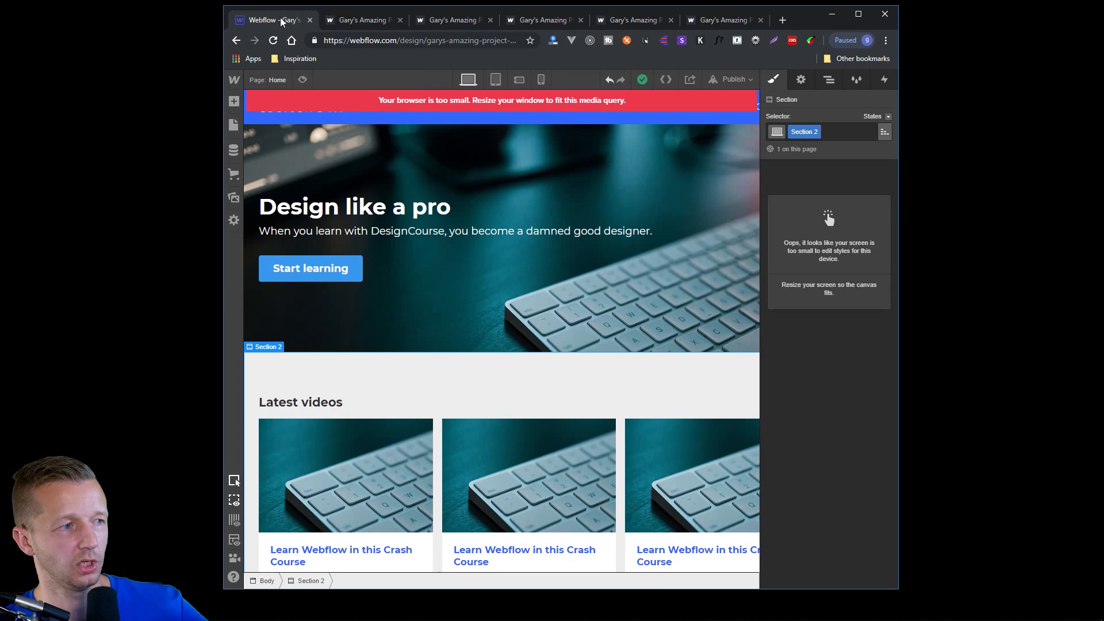
{"action": "right_click", "coordinate": [281, 19]}
{"action": "left_click", "coordinate": [319, 126]}
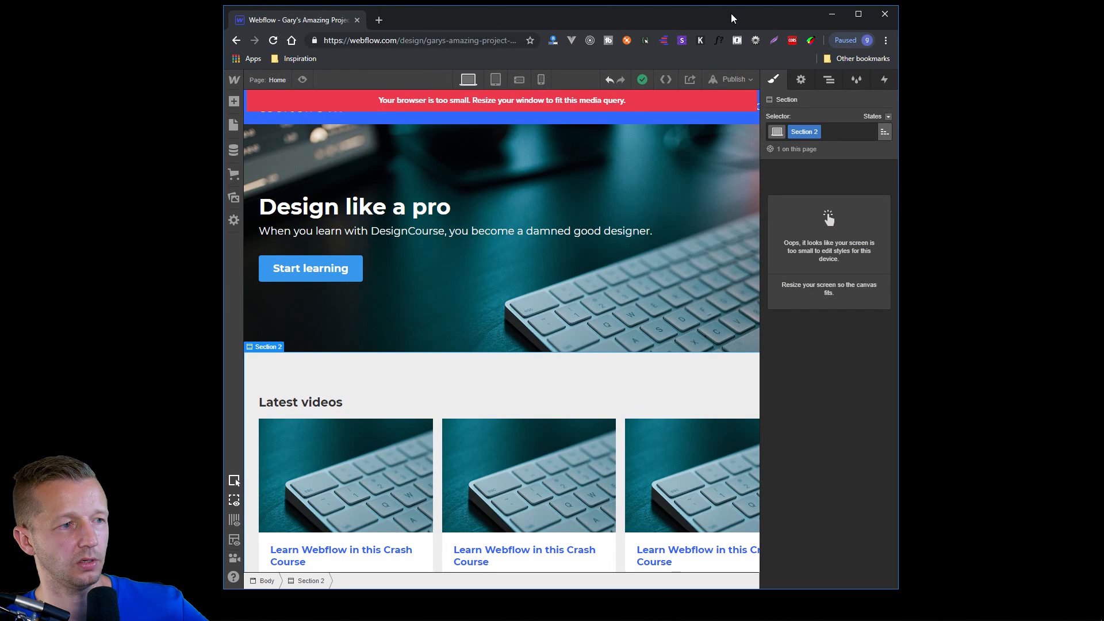
{"action": "double_click", "coordinate": [730, 13]}
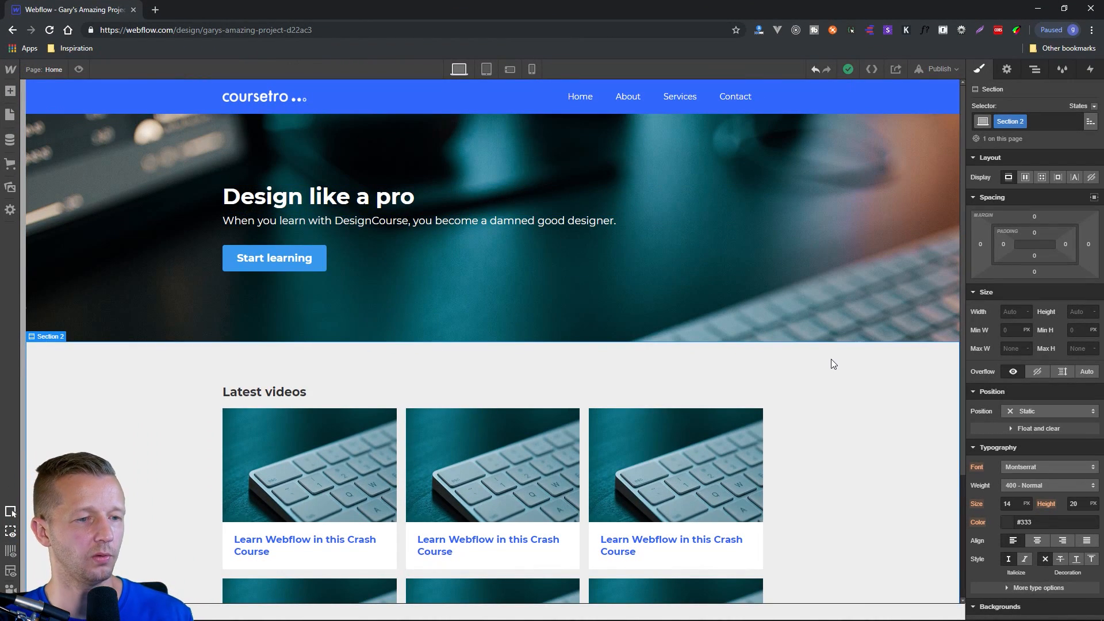
At the tablet breakpoint, set the hero section's left and right padding to 37 px.
{"action": "left_click", "coordinate": [486, 70]}
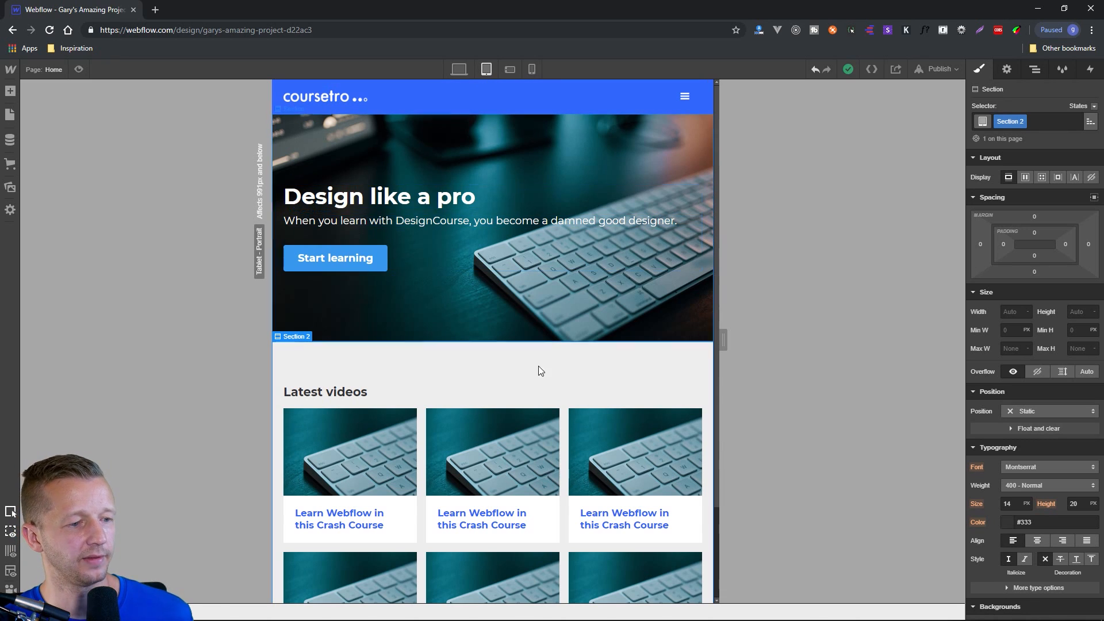
{"action": "scroll", "coordinate": [457, 478], "scroll_direction": "down", "scroll_amount": 2}
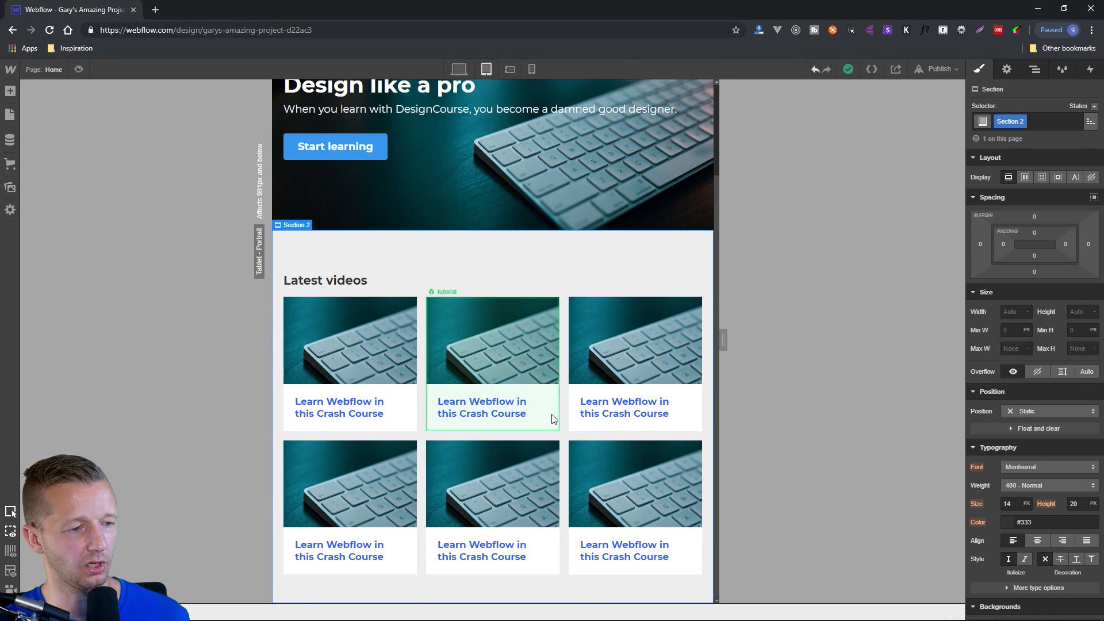
{"action": "scroll", "coordinate": [531, 364], "scroll_direction": "up", "scroll_amount": 2}
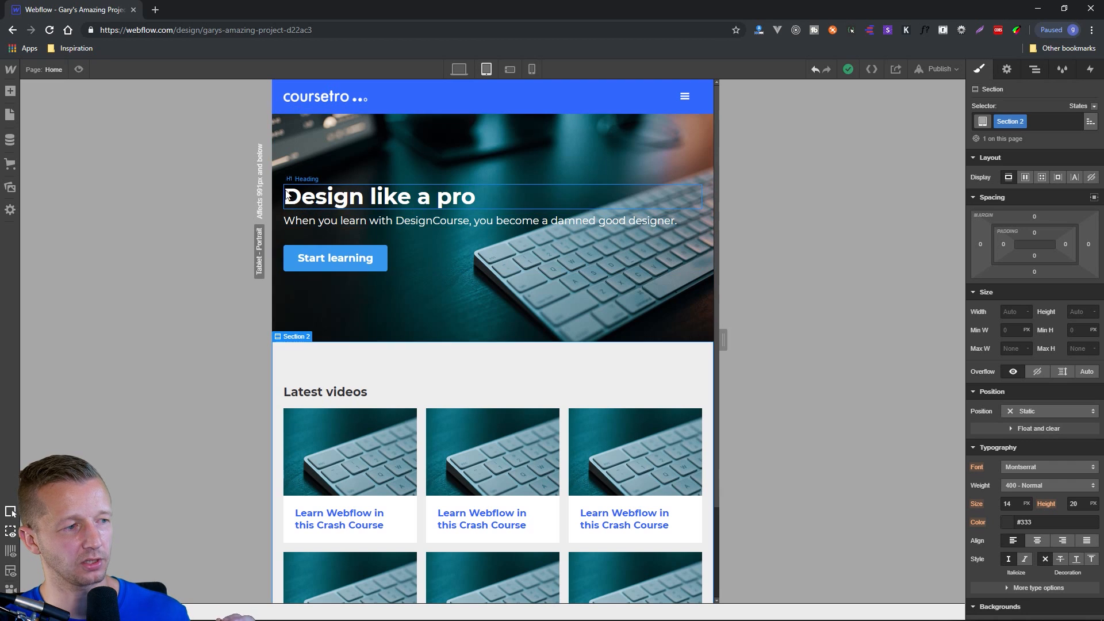
{"action": "left_click", "coordinate": [708, 212]}
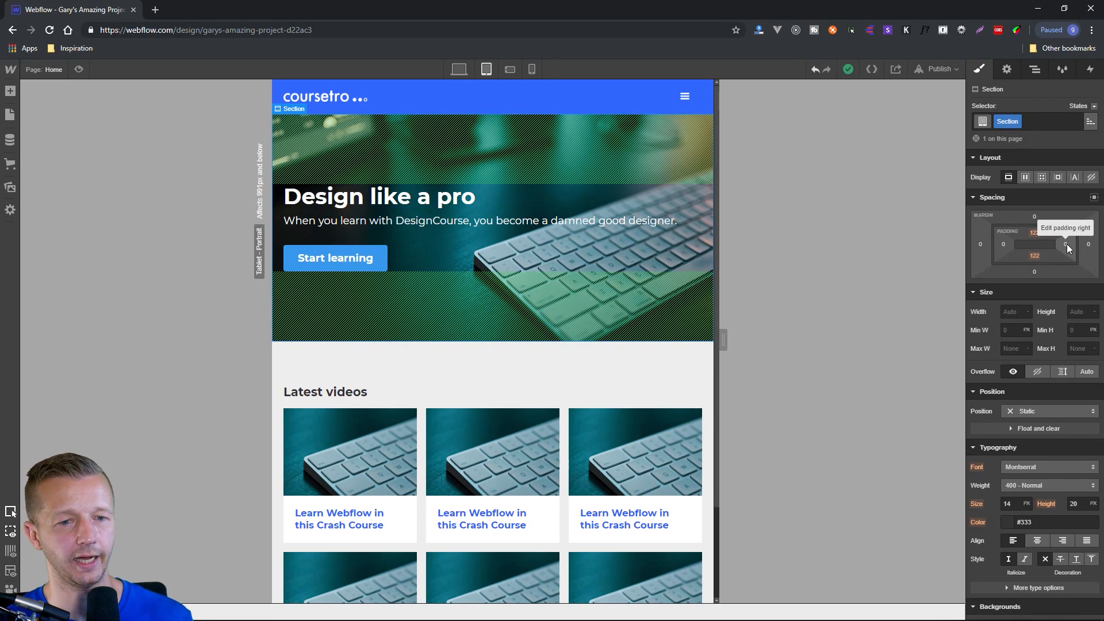
{"action": "left_click_drag", "start_coordinate": [1067, 244], "coordinate": [1081, 244]}
{"action": "left_click_drag", "start_coordinate": [1079, 245], "coordinate": [1003, 247]}
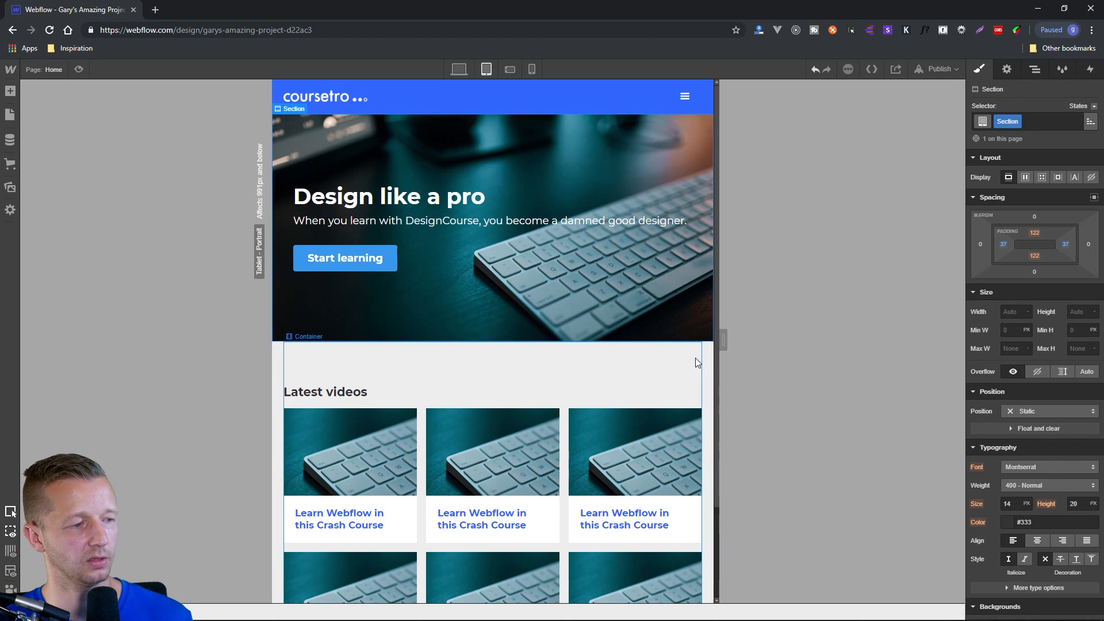
Try adding side padding to the "Latest videos" section at the tablet breakpoint and undo it.
{"action": "left_click", "coordinate": [710, 364]}
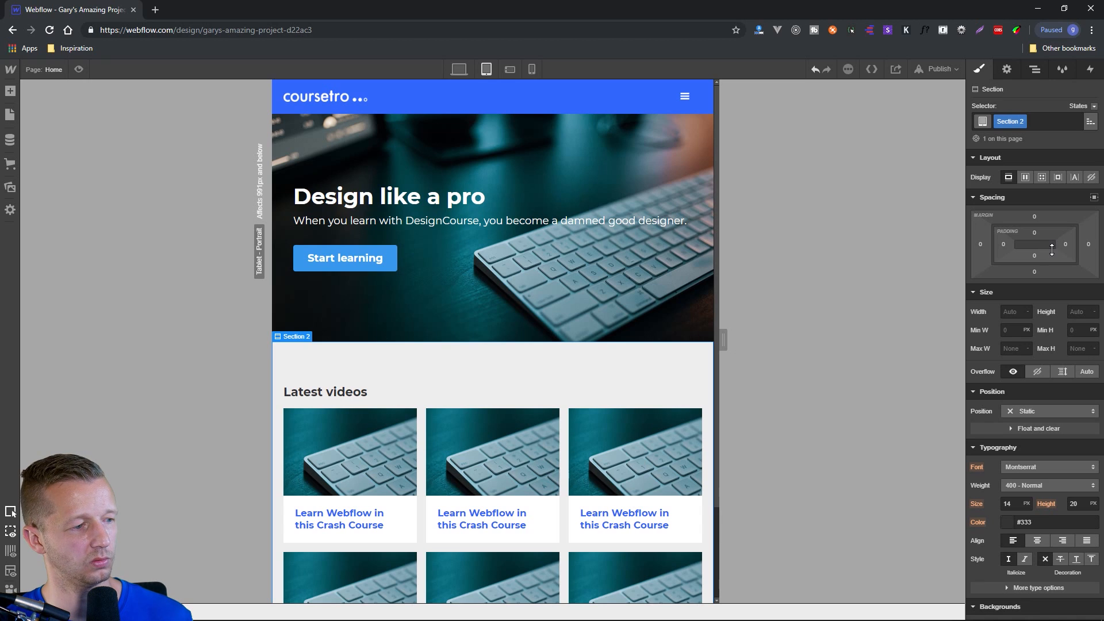
{"action": "left_click_drag", "start_coordinate": [1067, 252], "coordinate": [906, 326]}
{"action": "key", "text": "ctrl+z"}
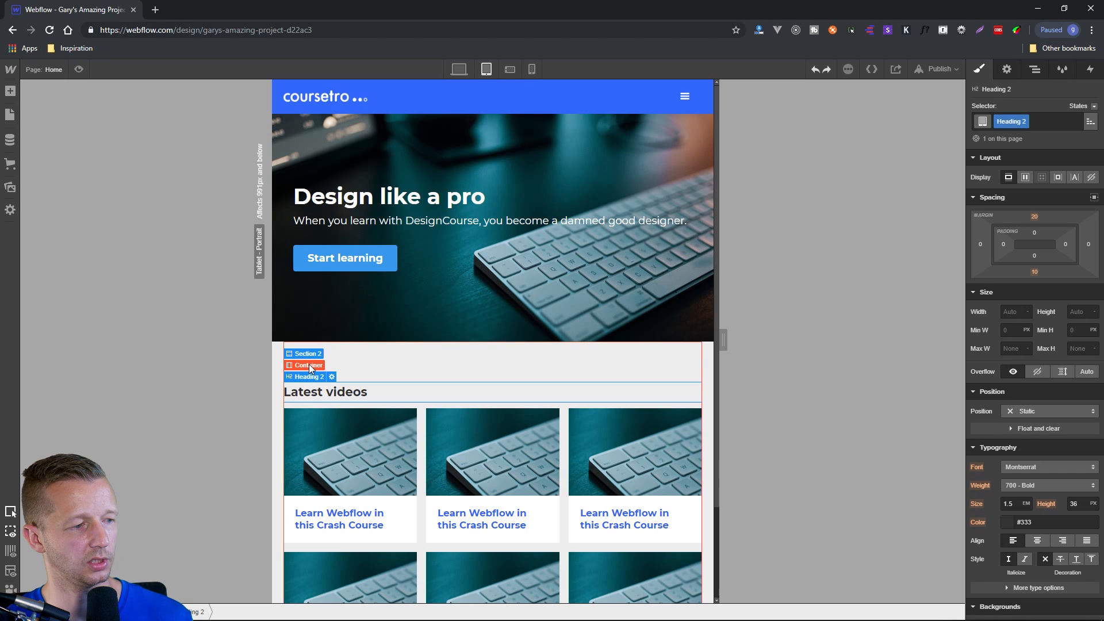
At the tablet breakpoint, set the "Latest videos" container's left and right padding to 15 px.
{"action": "left_click", "coordinate": [312, 369]}
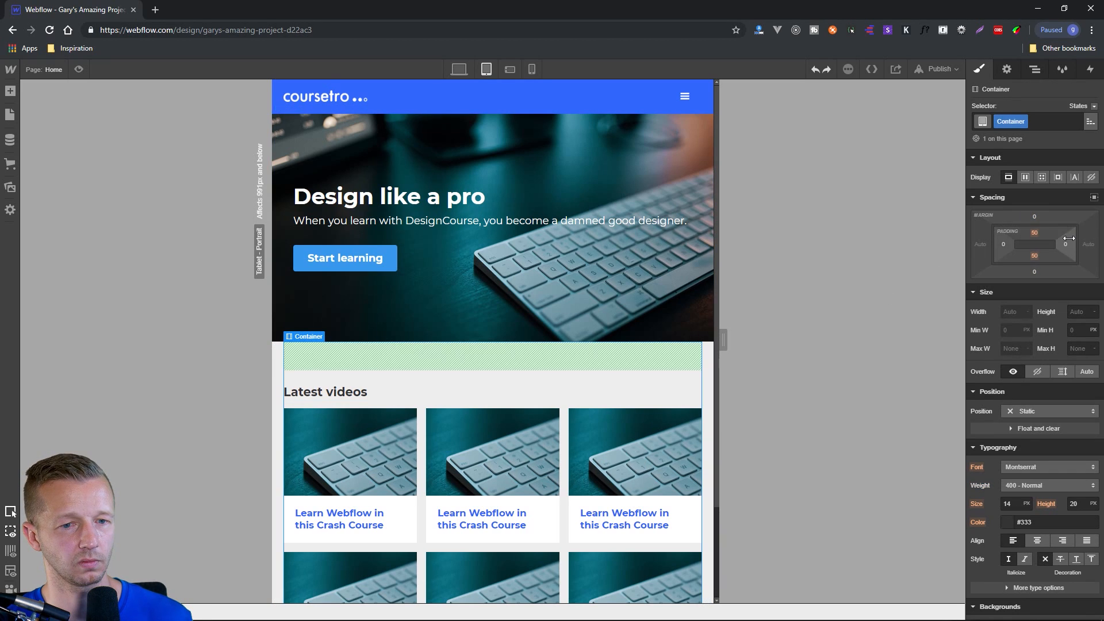
{"action": "left_click_drag", "start_coordinate": [1068, 247], "coordinate": [1040, 246]}
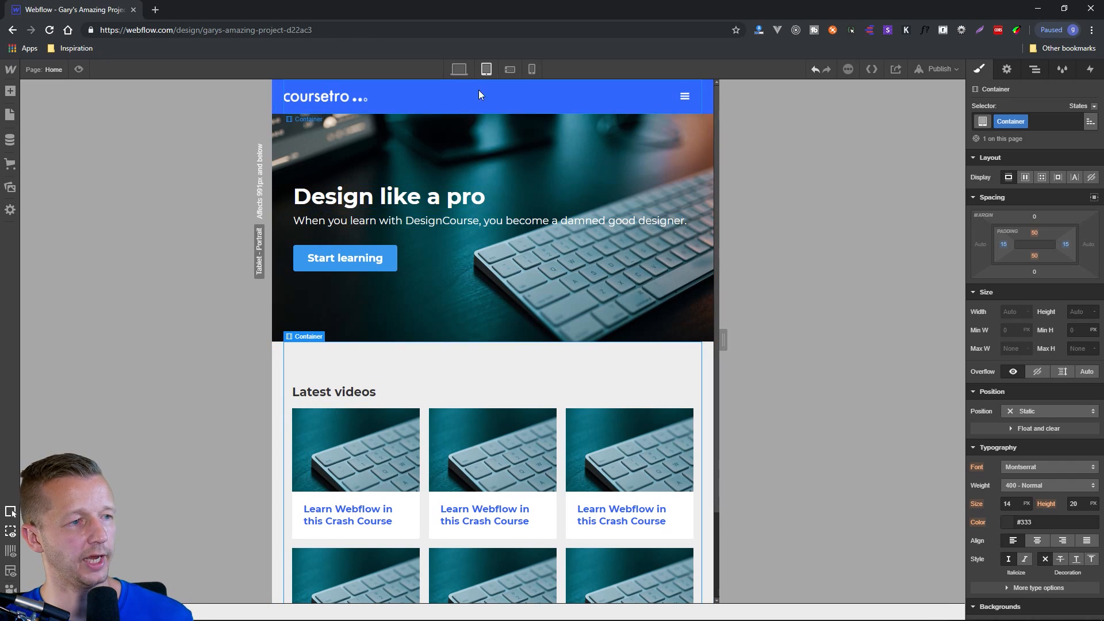
Compare the page layout and hero section at the desktop, tablet and phone portrait breakpoints.
{"action": "left_click", "coordinate": [458, 69]}
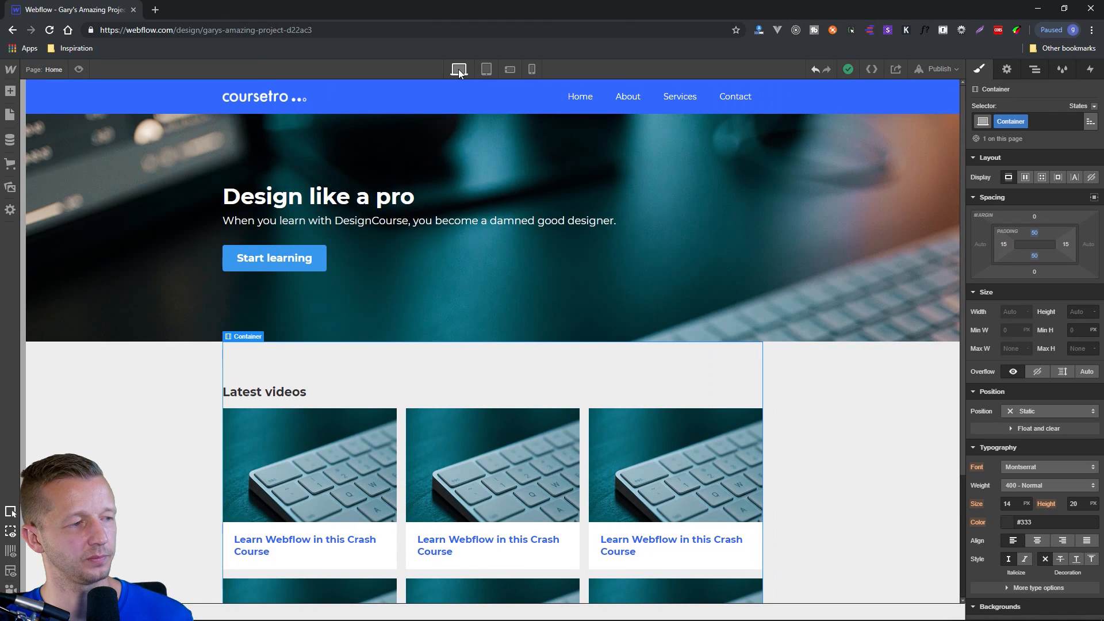
{"action": "left_click", "coordinate": [485, 70]}
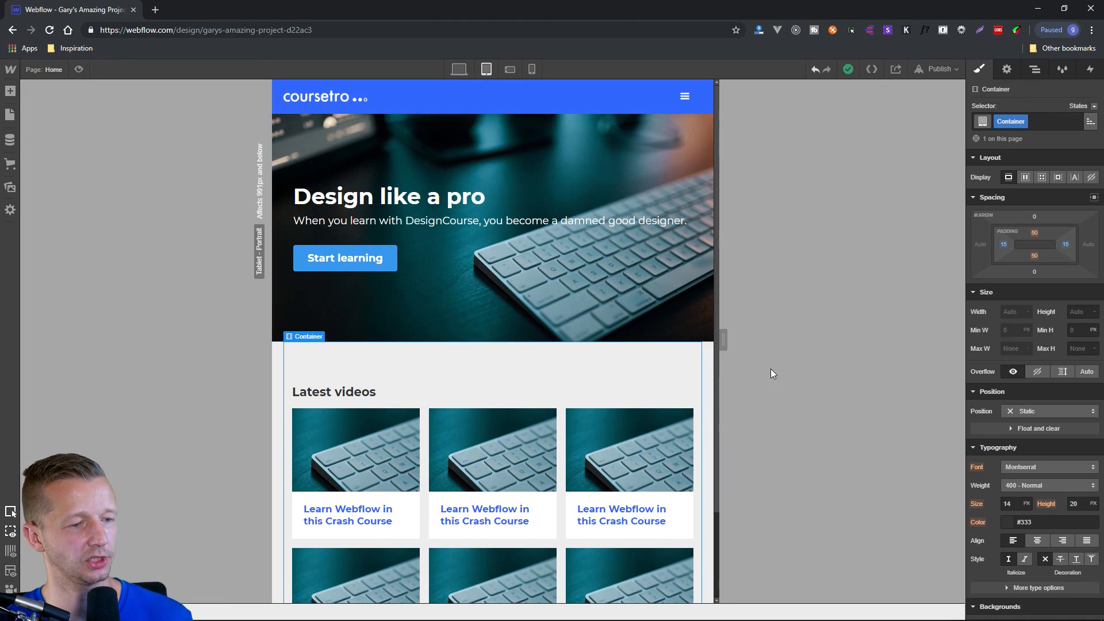
{"action": "left_click", "coordinate": [674, 318]}
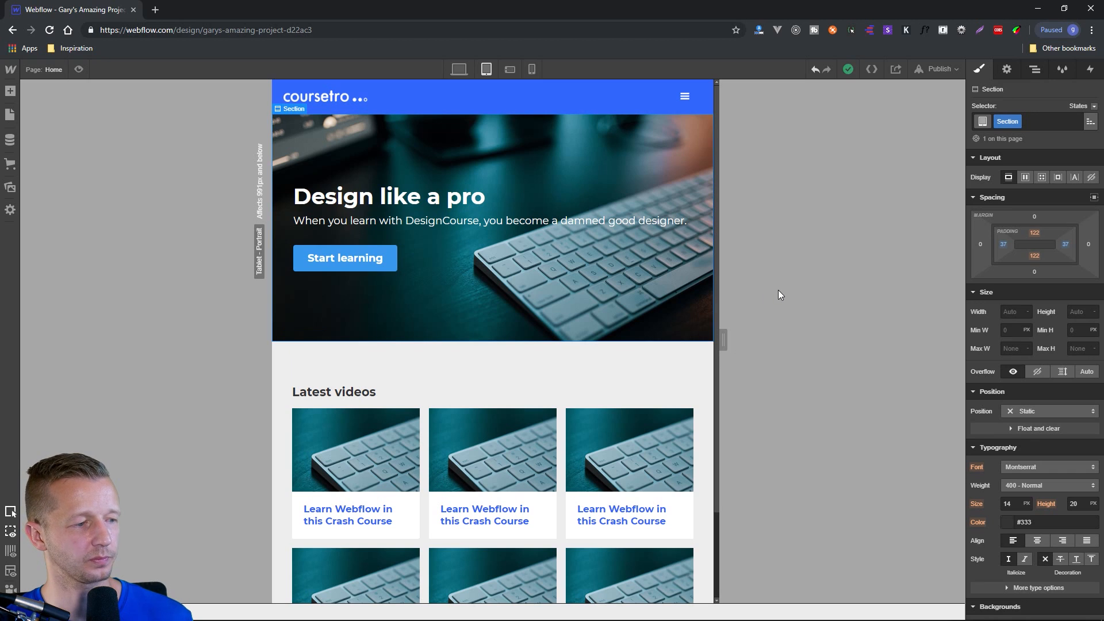
{"action": "left_click", "coordinate": [529, 69]}
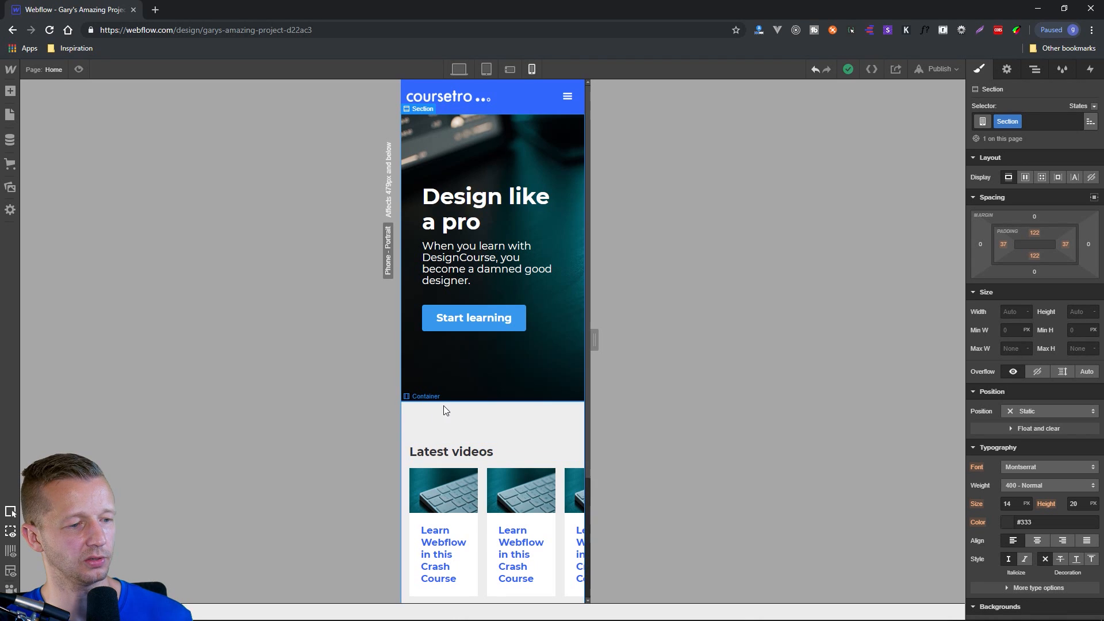
At the tablet breakpoint, set the width of the hero's text block to 50%.
{"action": "left_click", "coordinate": [487, 69]}
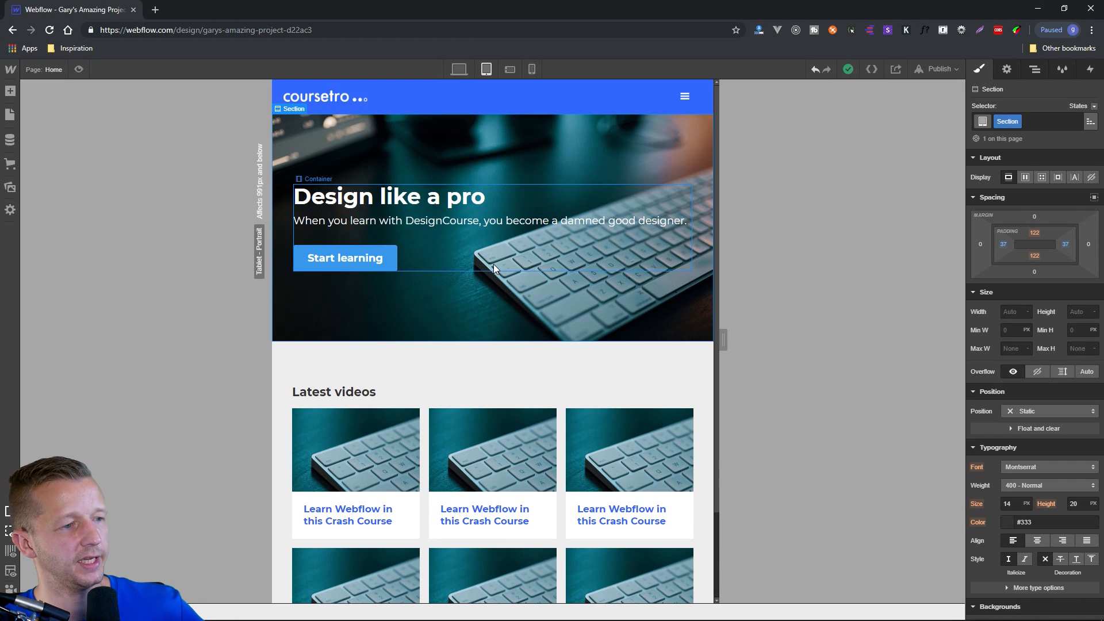
{"action": "left_click", "coordinate": [514, 224]}
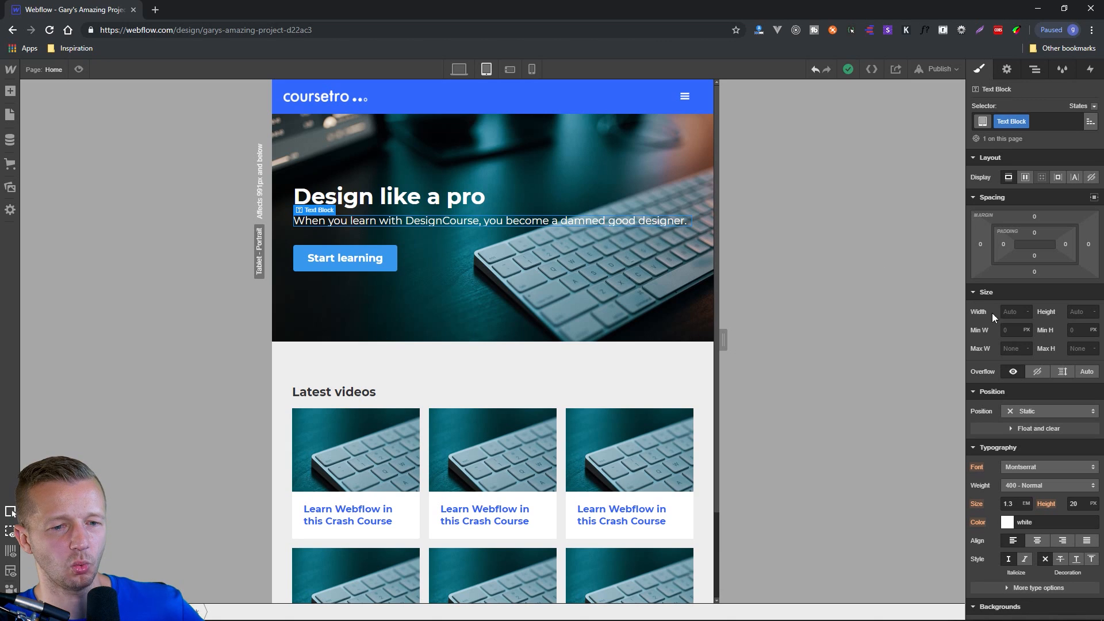
{"action": "left_click", "coordinate": [1027, 315]}
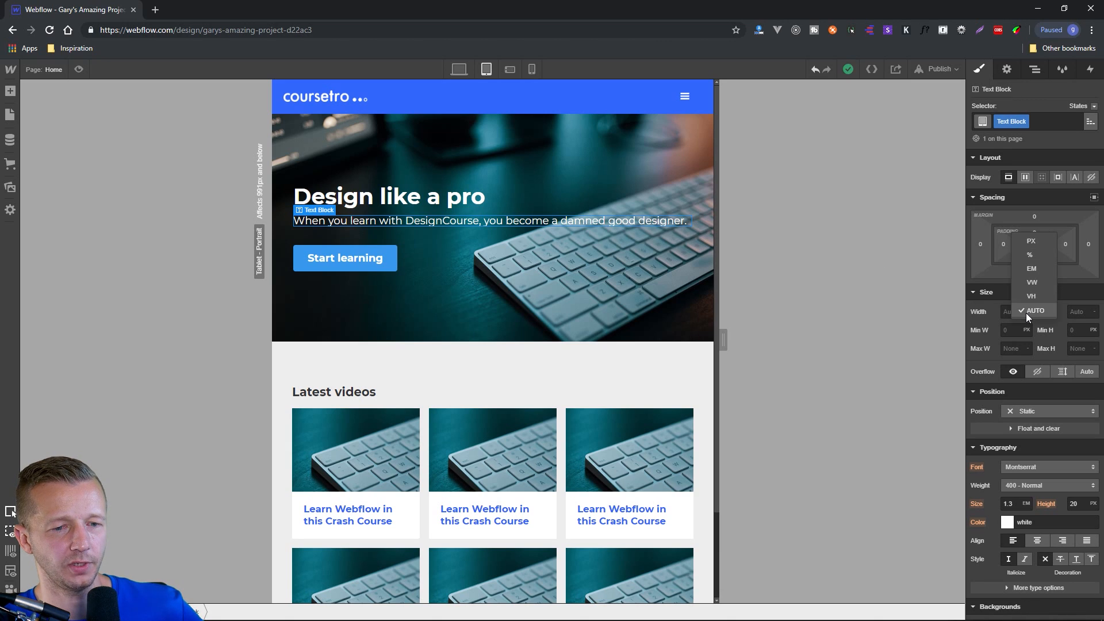
{"action": "left_click", "coordinate": [1037, 254]}
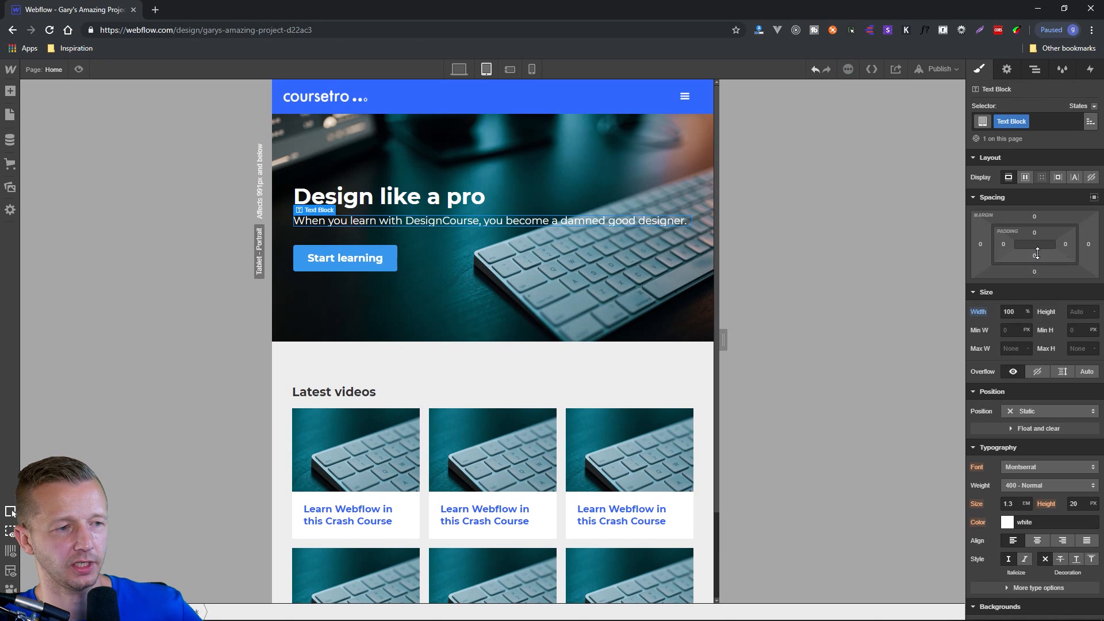
{"action": "left_click", "coordinate": [1021, 311]}
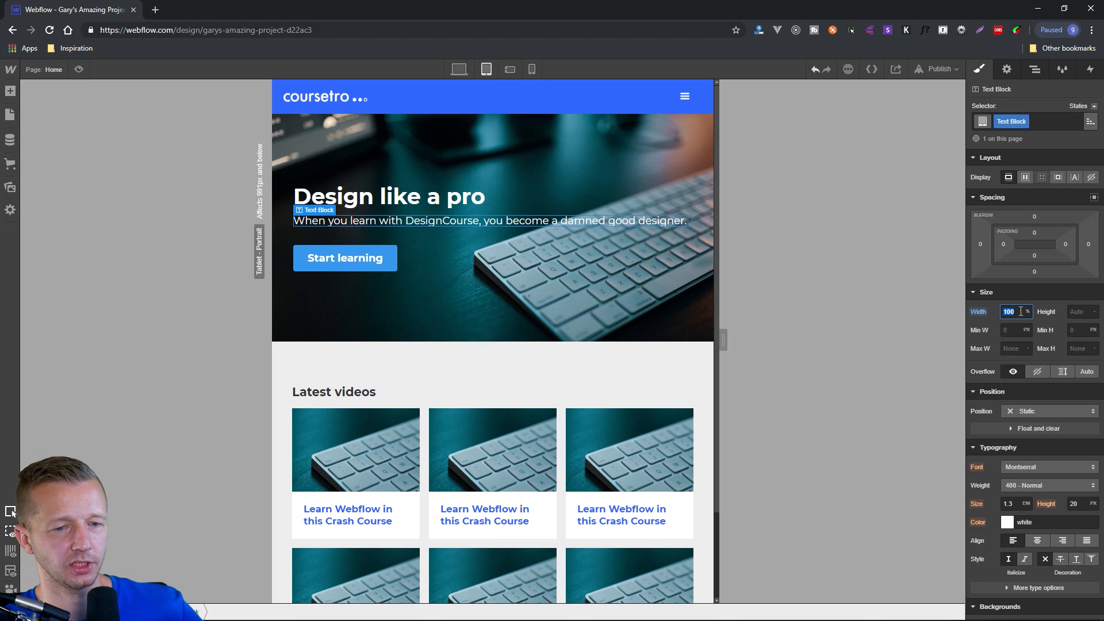
{"action": "type", "text": "50"}
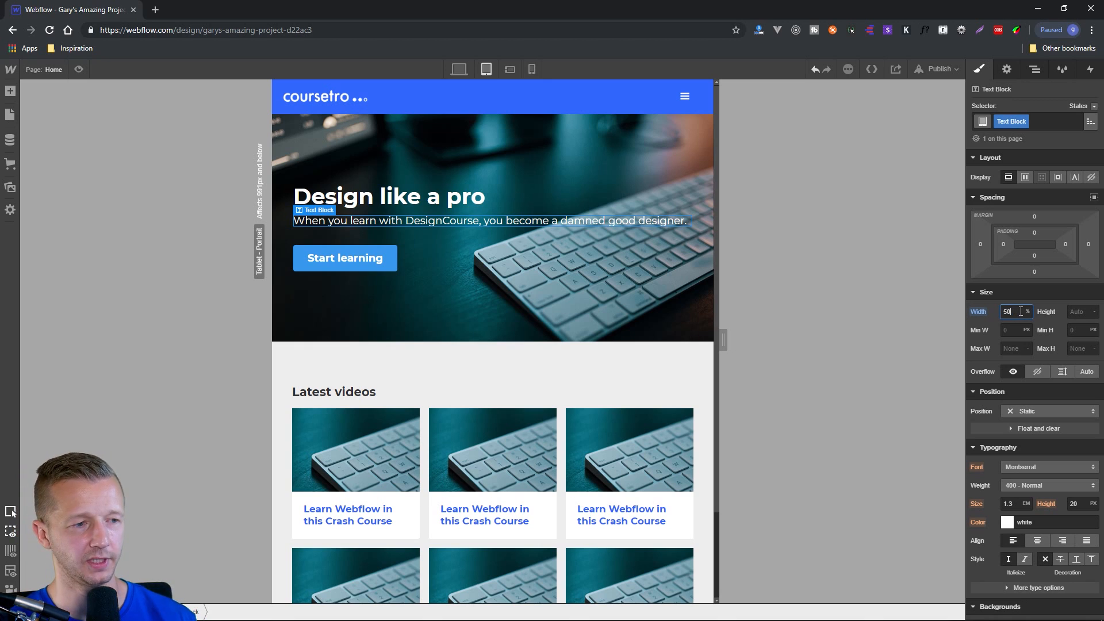
{"action": "left_click", "coordinate": [788, 295]}
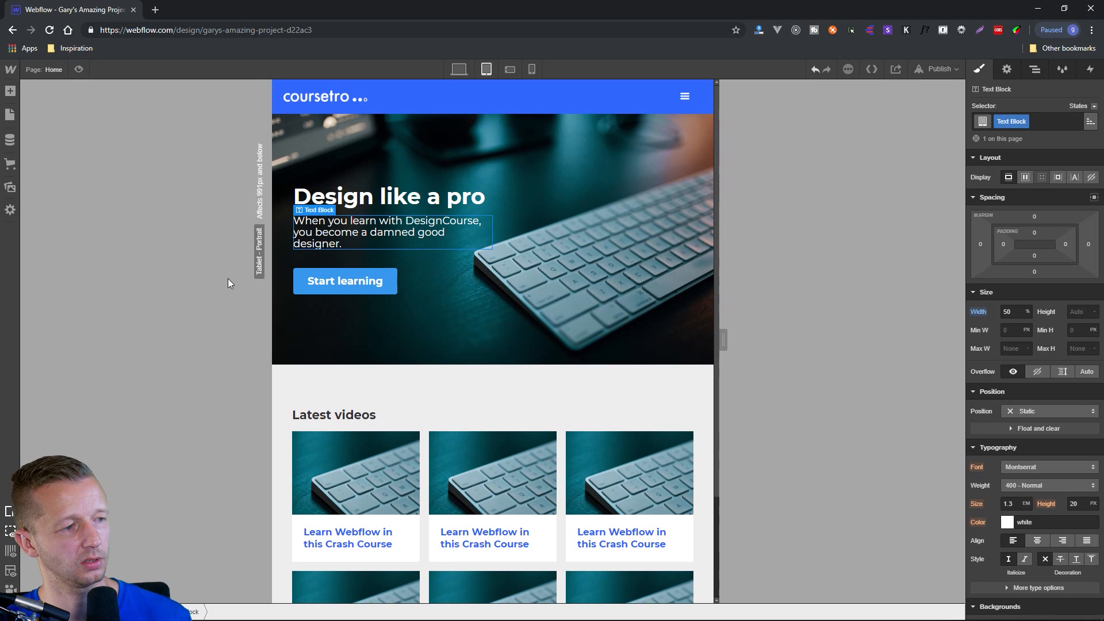
Examine how the hero text block wraps at the desktop, tablet, phone landscape and phone portrait breakpoints.
{"action": "left_click", "coordinate": [458, 69]}
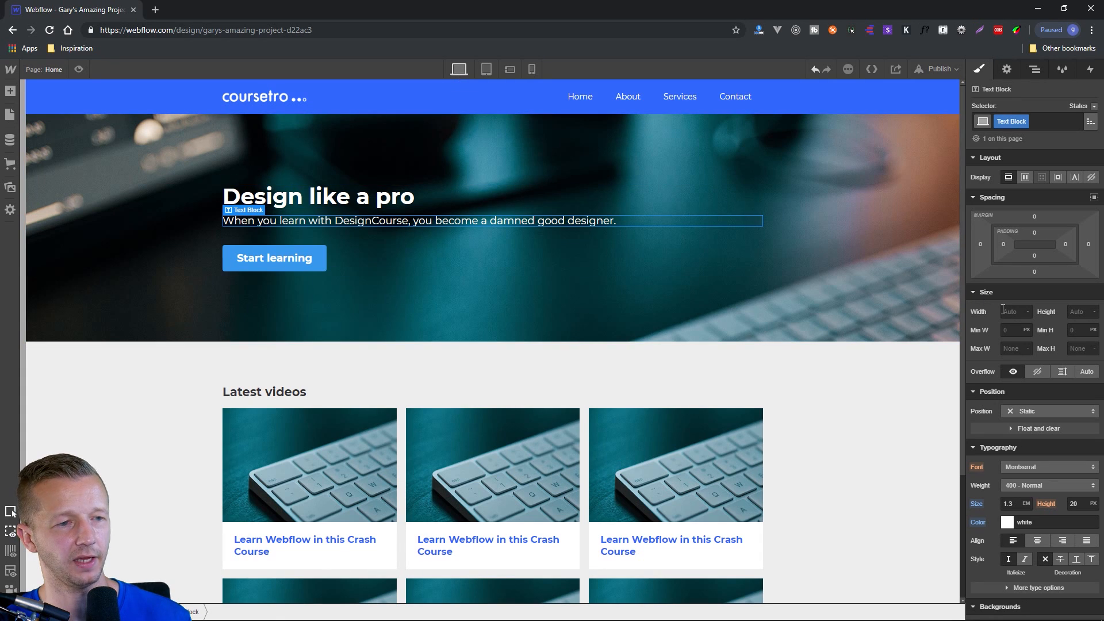
{"action": "left_click", "coordinate": [487, 69]}
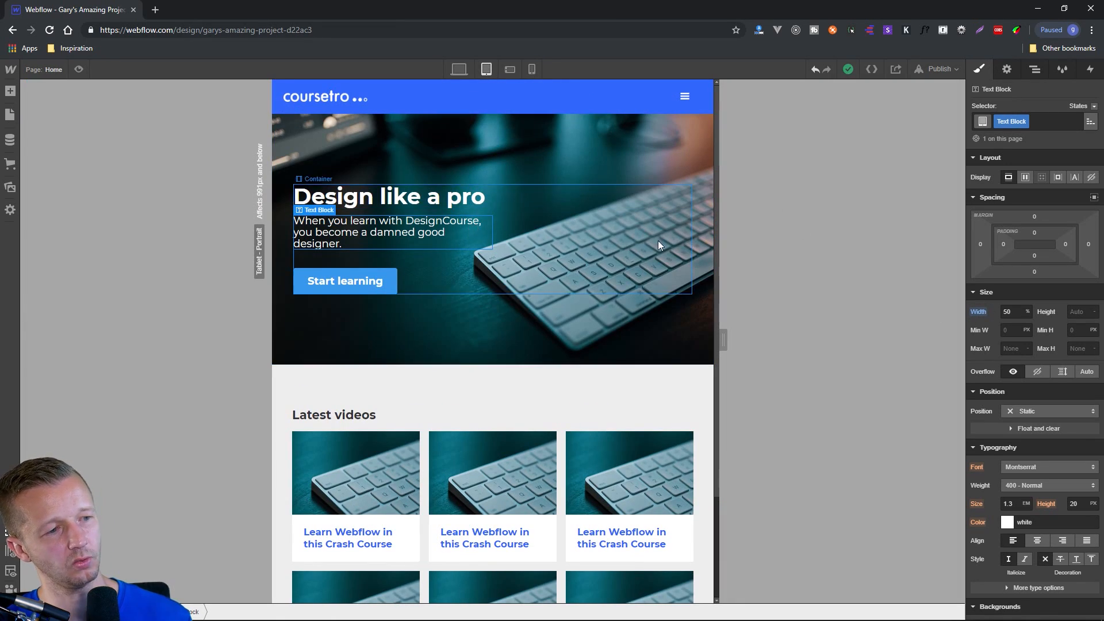
{"action": "left_click", "coordinate": [536, 71]}
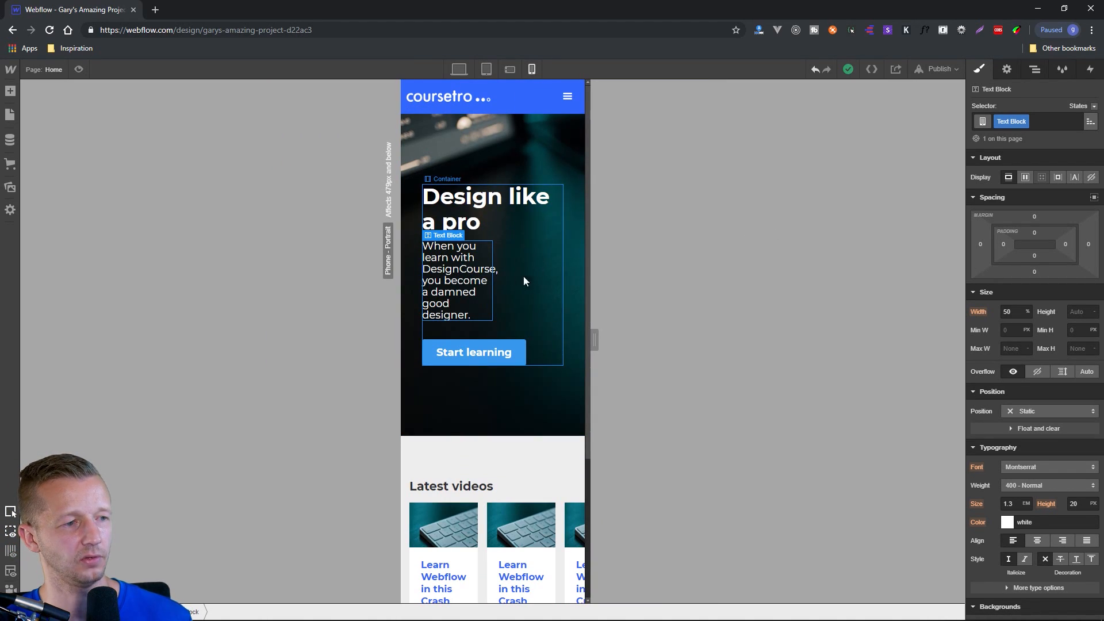
{"action": "left_click", "coordinate": [463, 69]}
{"action": "left_click", "coordinate": [484, 70]}
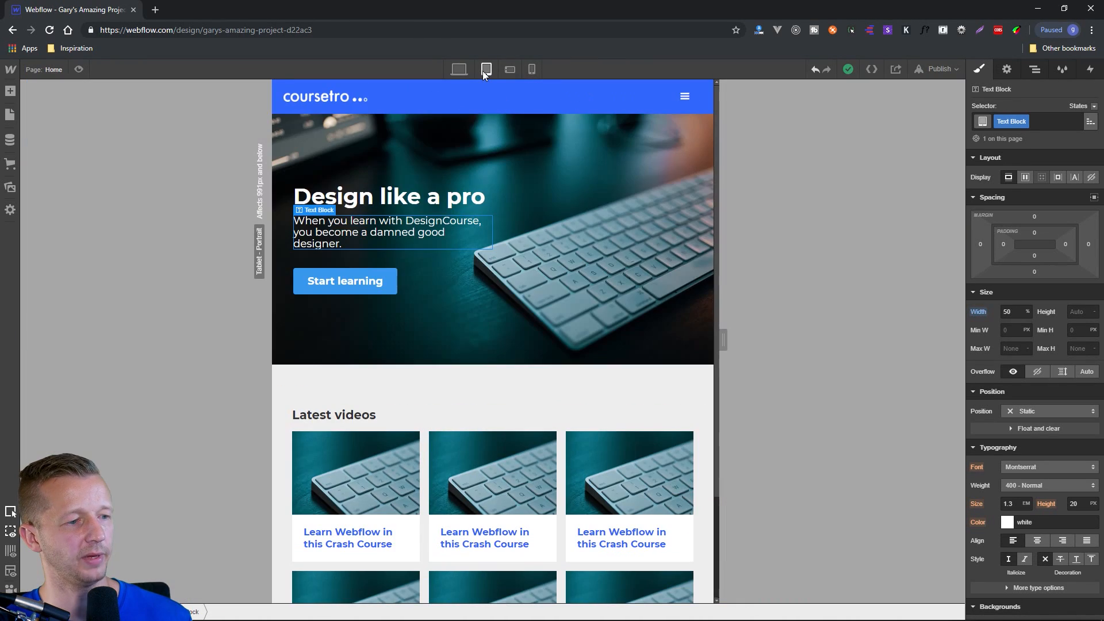
{"action": "scroll", "coordinate": [612, 259], "scroll_direction": "down", "scroll_amount": 2}
{"action": "scroll", "coordinate": [421, 357], "scroll_direction": "up", "scroll_amount": 2}
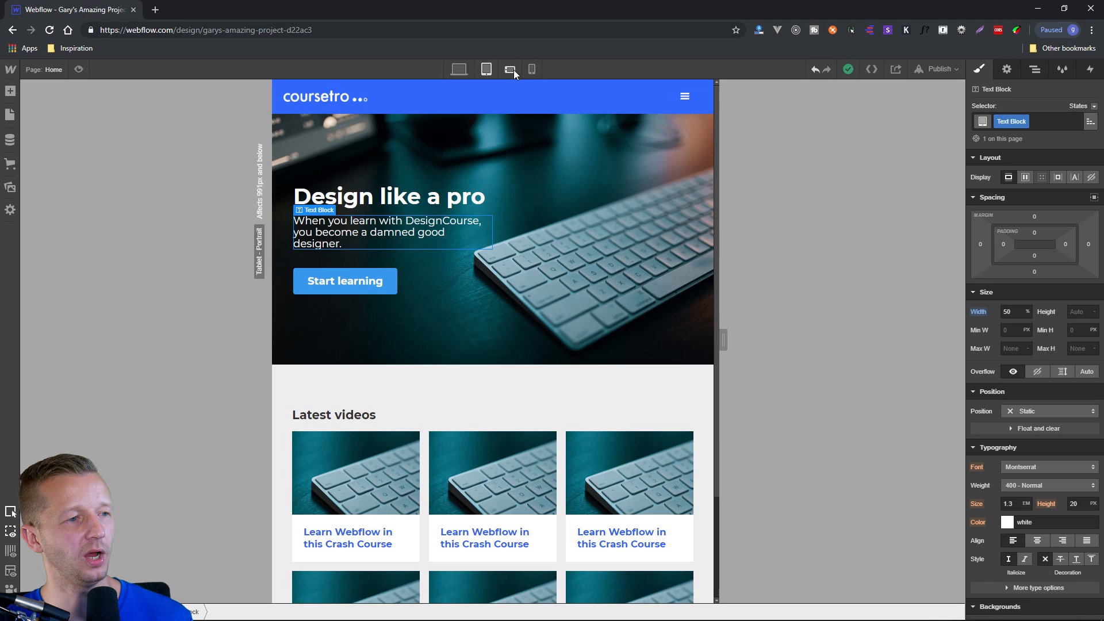
{"action": "left_click", "coordinate": [514, 71]}
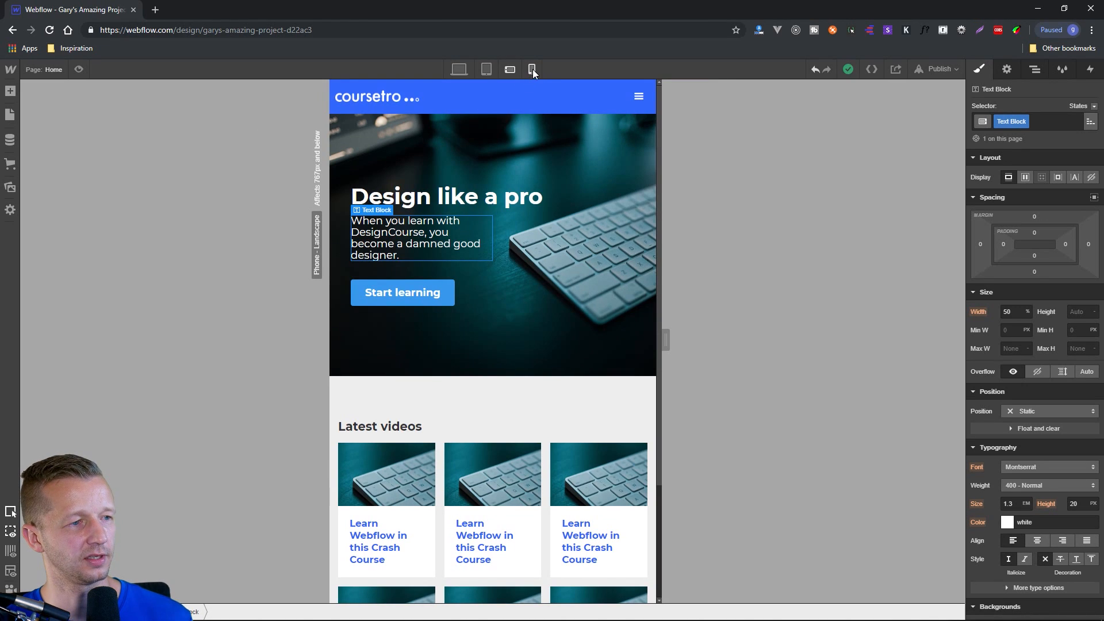
At the phone portrait breakpoint, set the hero section's top and bottom padding to 42 px.
{"action": "left_click", "coordinate": [532, 69]}
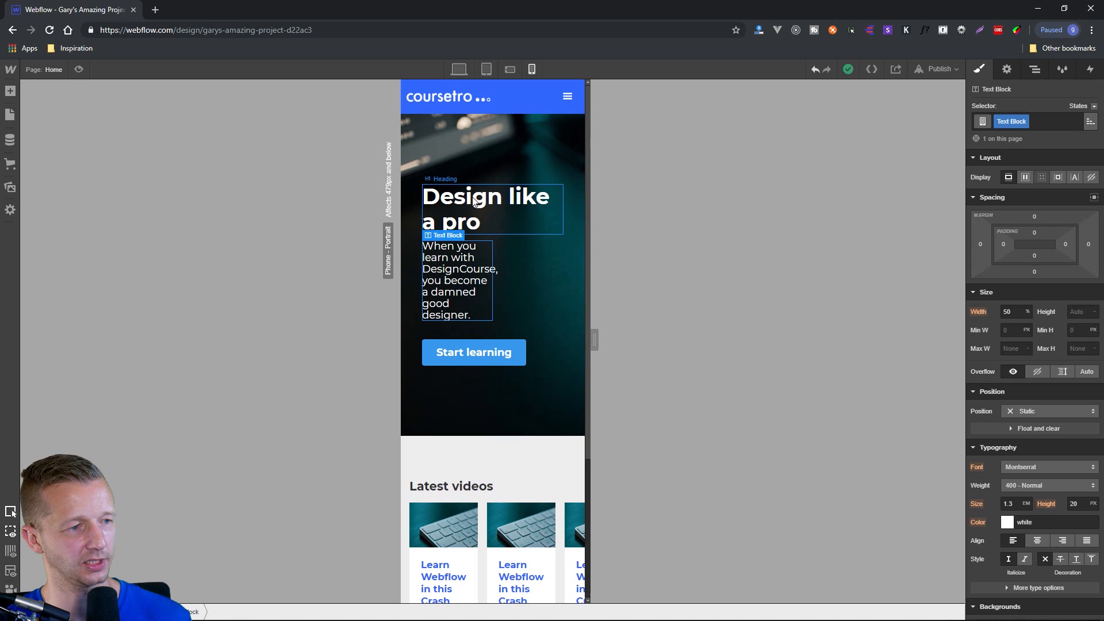
{"action": "left_click", "coordinate": [540, 156]}
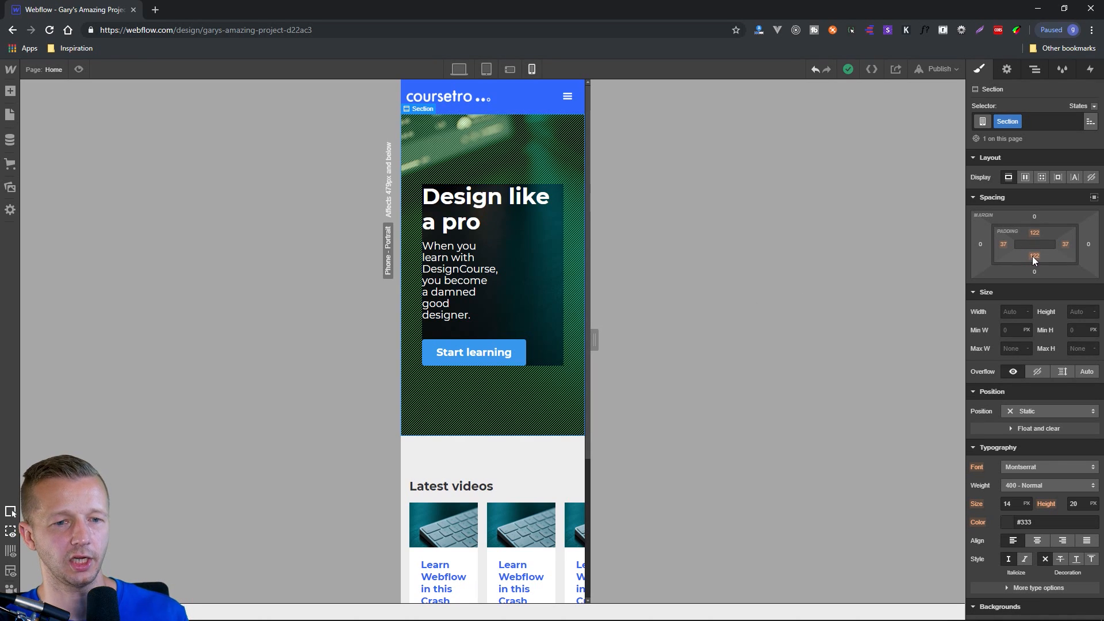
{"action": "left_click_drag", "start_coordinate": [1036, 257], "coordinate": [1038, 391]}
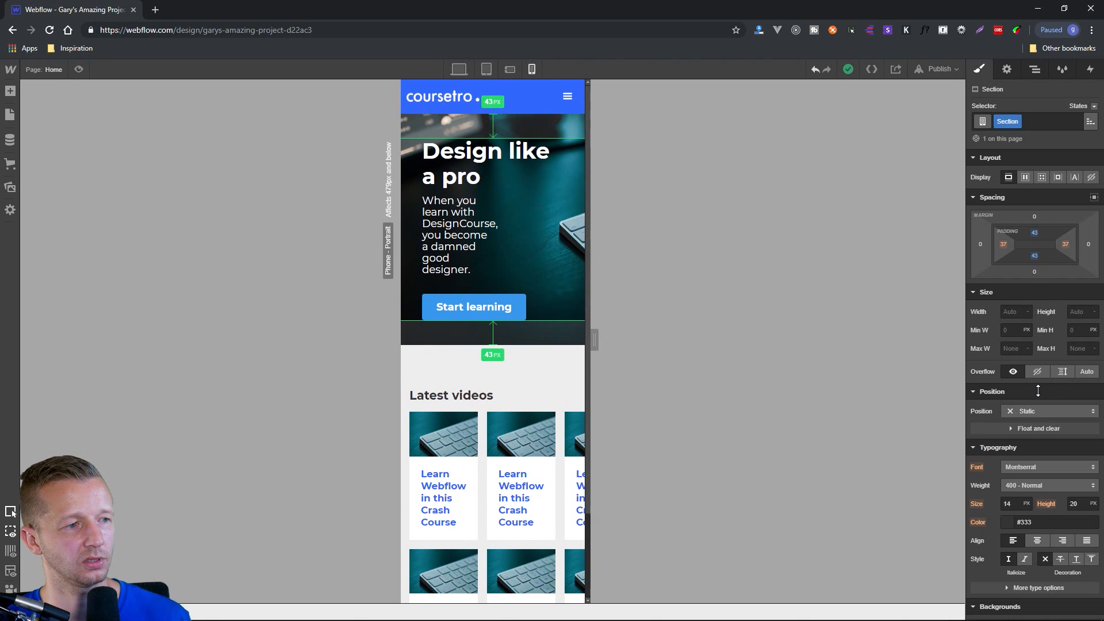
At the phone portrait breakpoint, set the "Design like a pro" heading's font size to 1.5 em.
{"action": "left_click", "coordinate": [454, 159]}
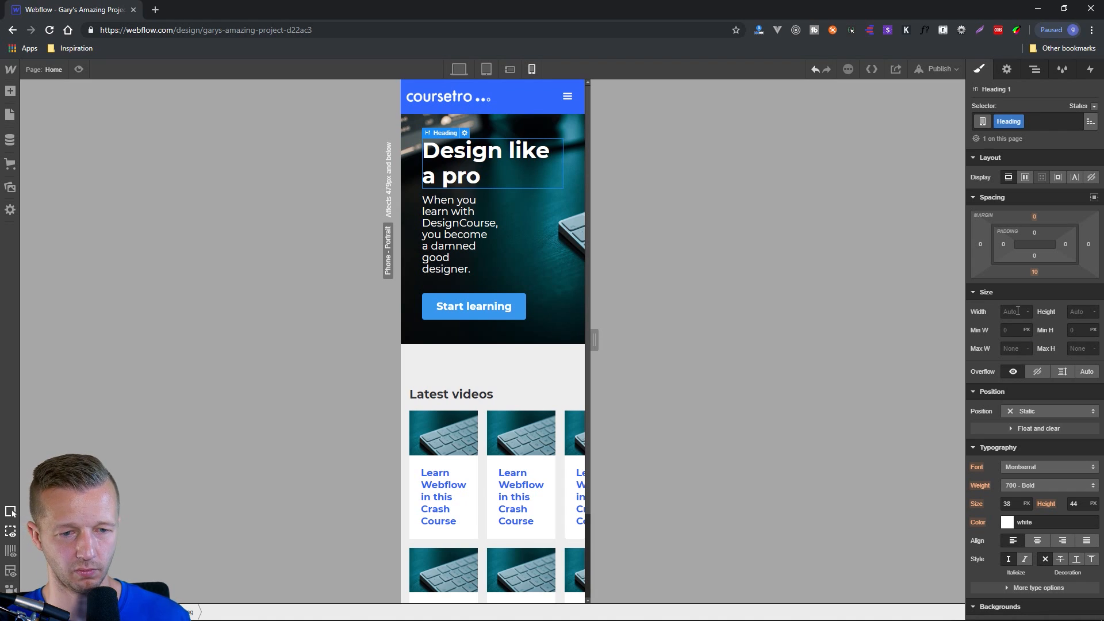
{"action": "left_click", "coordinate": [1025, 504]}
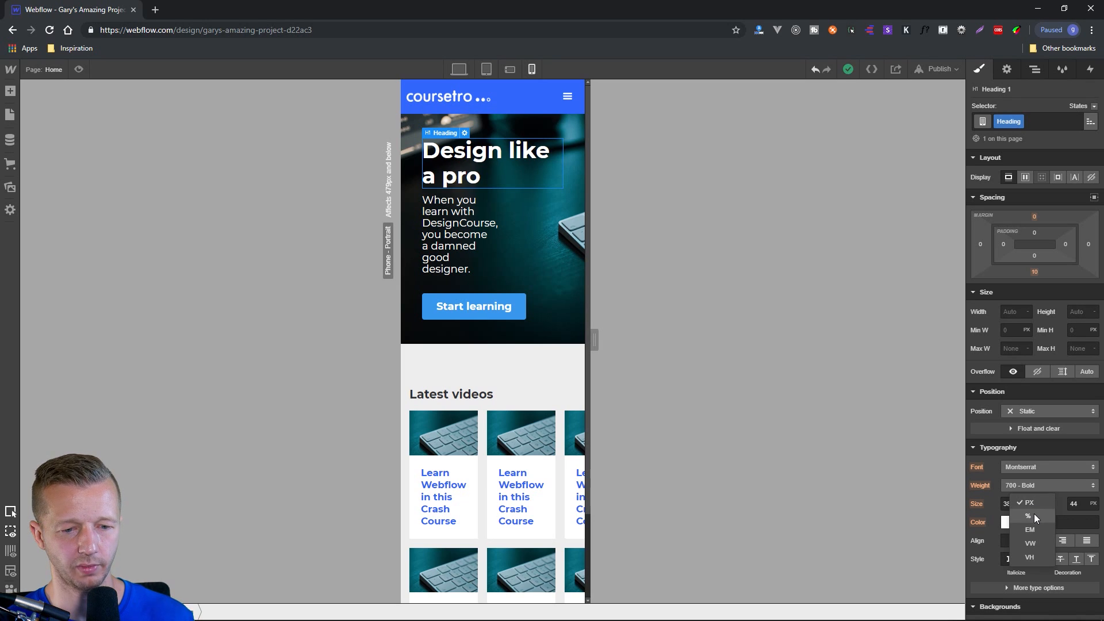
{"action": "left_click", "coordinate": [1037, 525]}
{"action": "left_click", "coordinate": [1013, 507]}
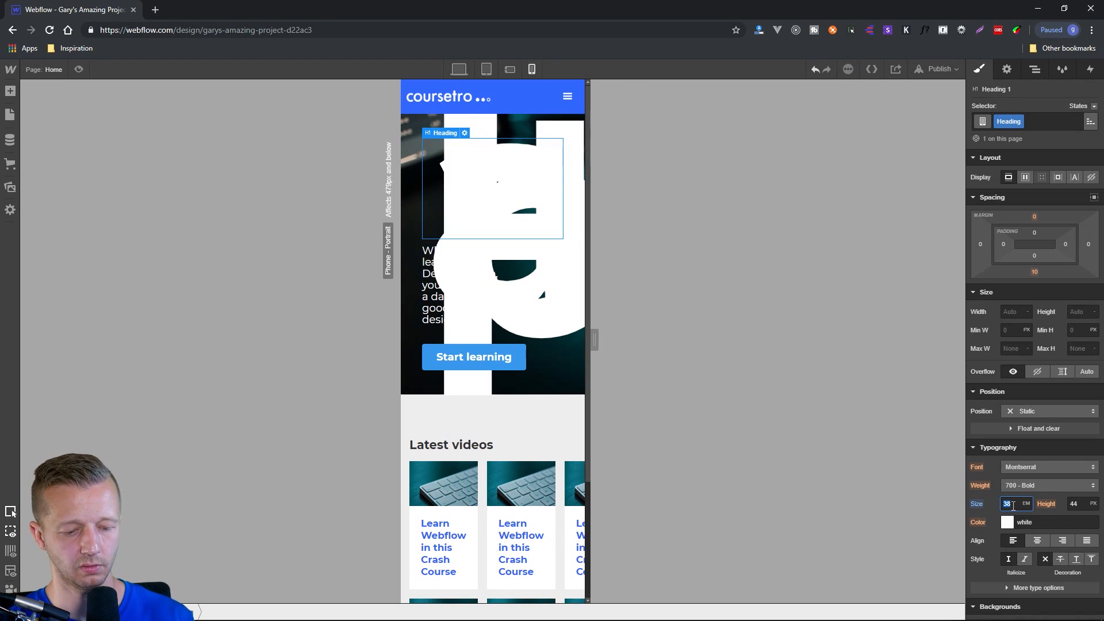
{"action": "type", "text": "1.5"}
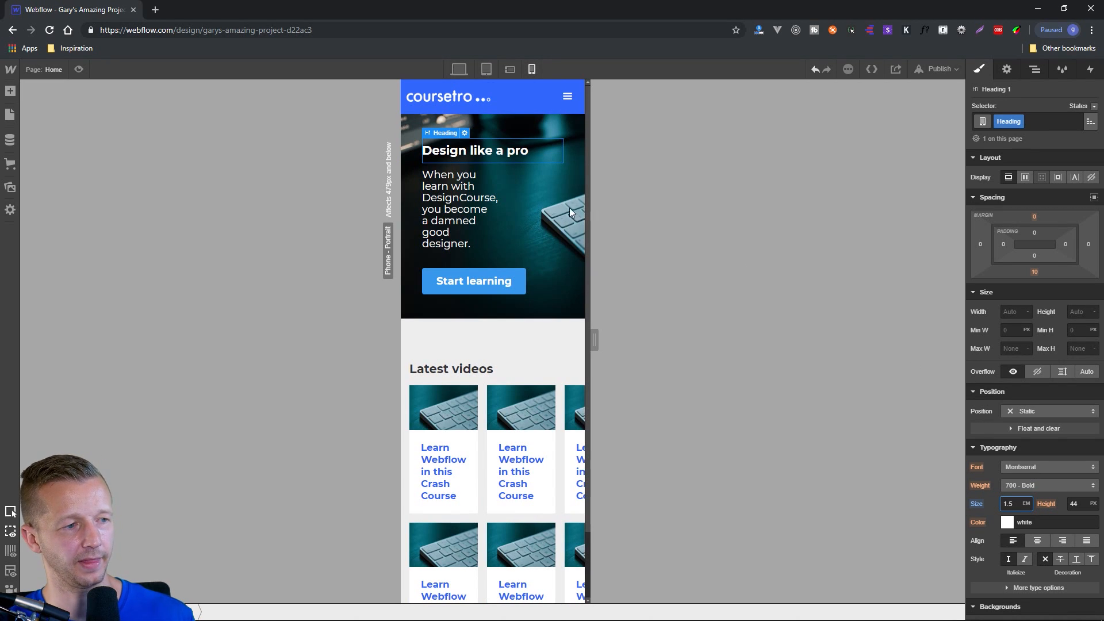
At the phone portrait breakpoint, set the hero text block's font size to 1.1 em and its width to 100%.
{"action": "left_click", "coordinate": [438, 199]}
{"action": "left_click", "coordinate": [1015, 504]}
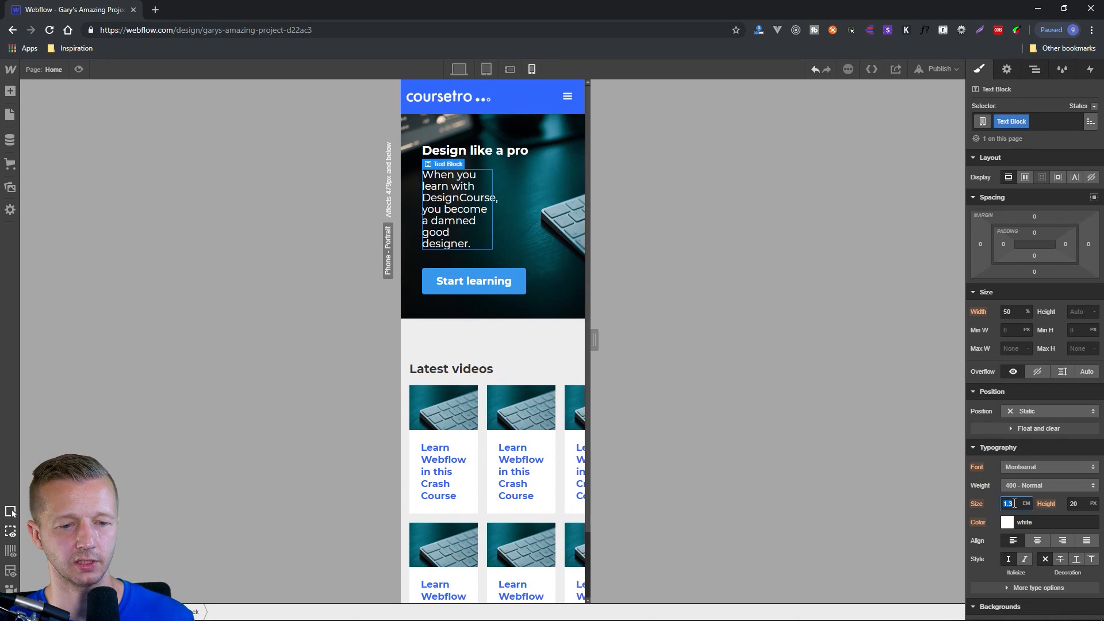
{"action": "type", "text": "1.1"}
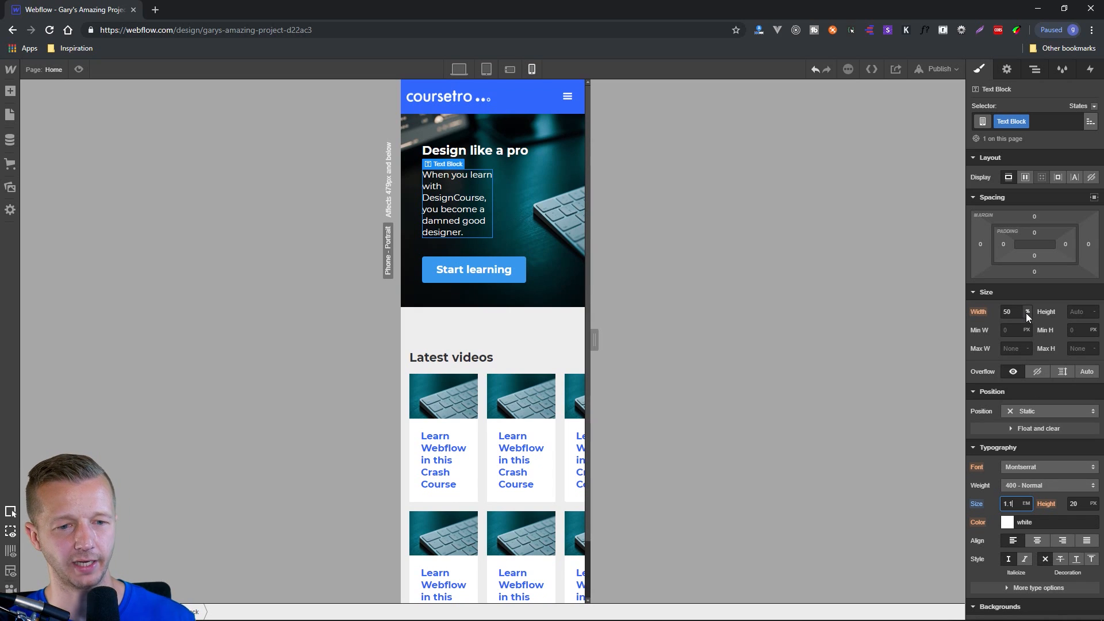
{"action": "left_click", "coordinate": [1003, 313]}
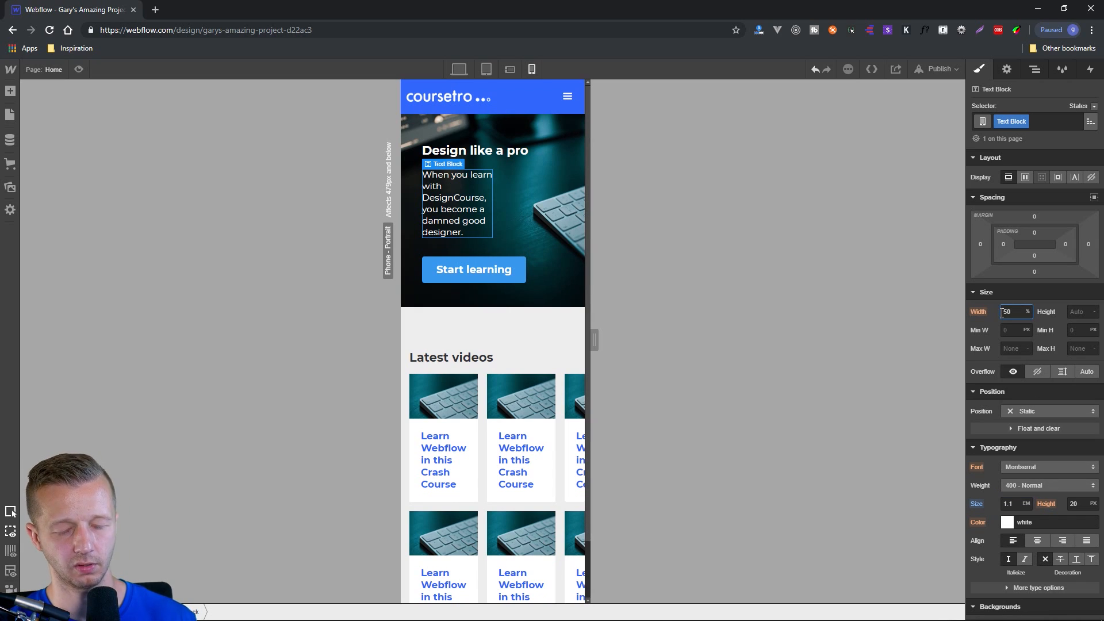
{"action": "double_click", "coordinate": [1003, 312]}
{"action": "type", "text": "10"}
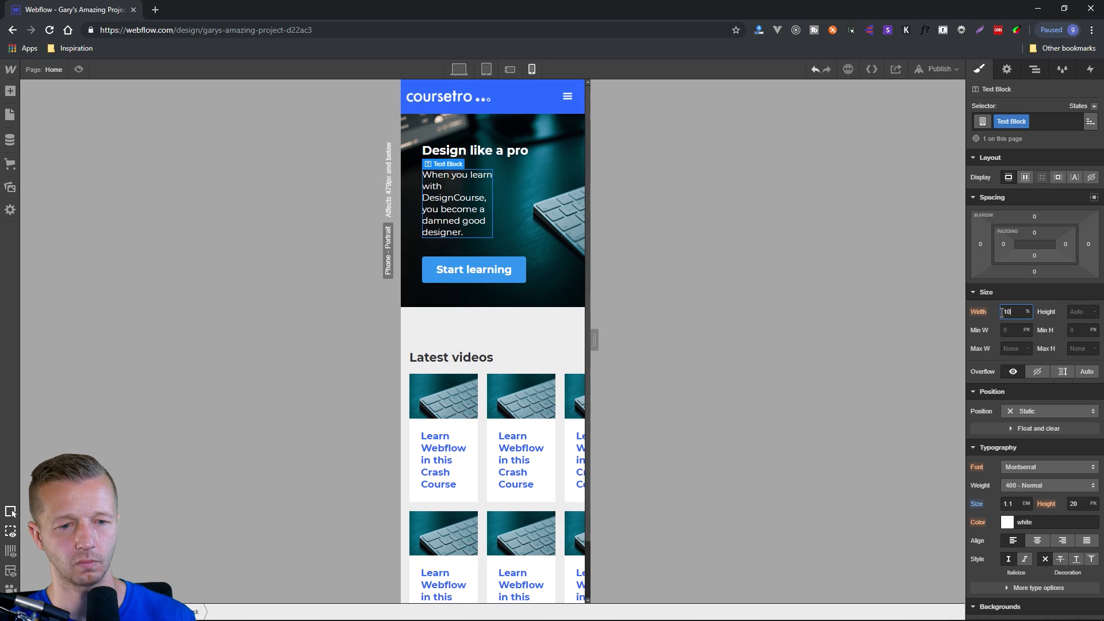
{"action": "type", "text": "0"}
{"action": "key", "text": "Return"}
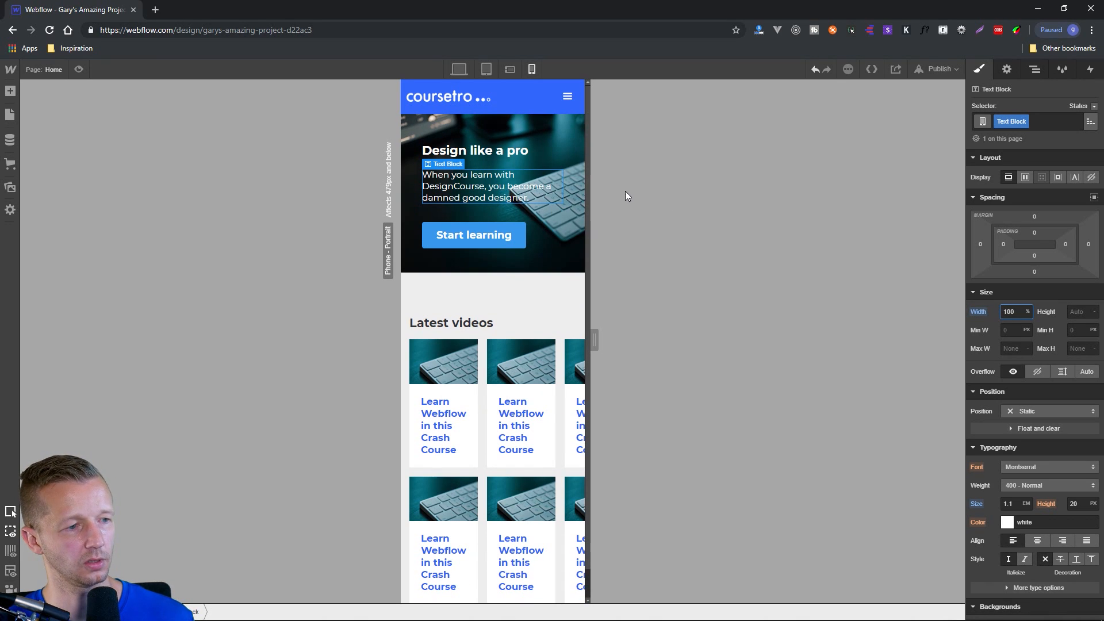
At the phone portrait breakpoint, make the "Start learning" button 100% wide with centred text at 1.1 em.
{"action": "left_click", "coordinate": [558, 159]}
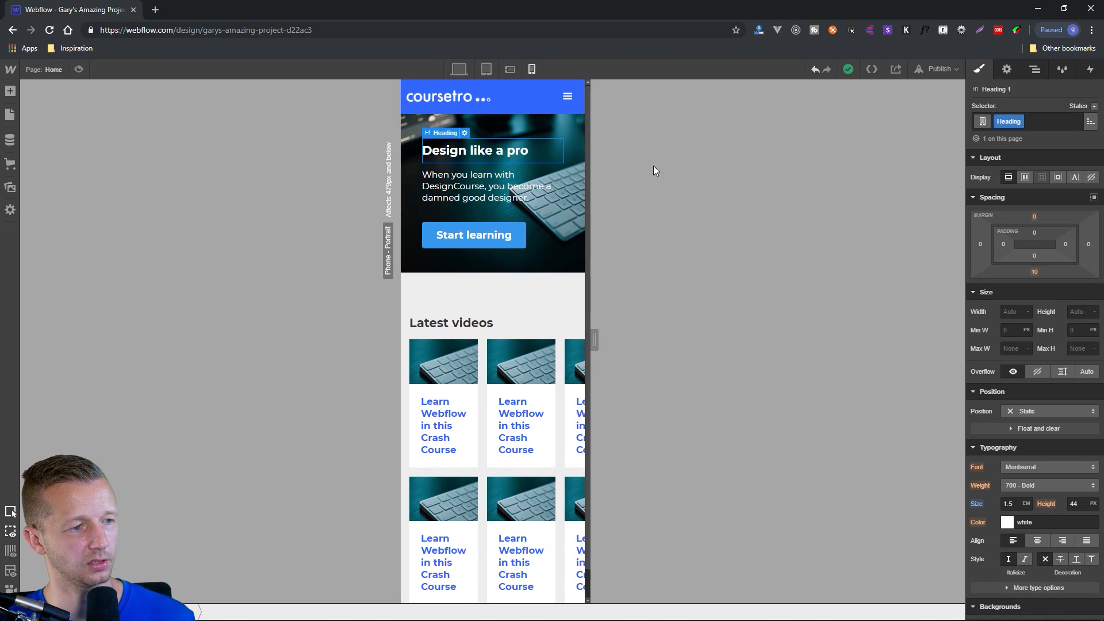
{"action": "left_click", "coordinate": [484, 232]}
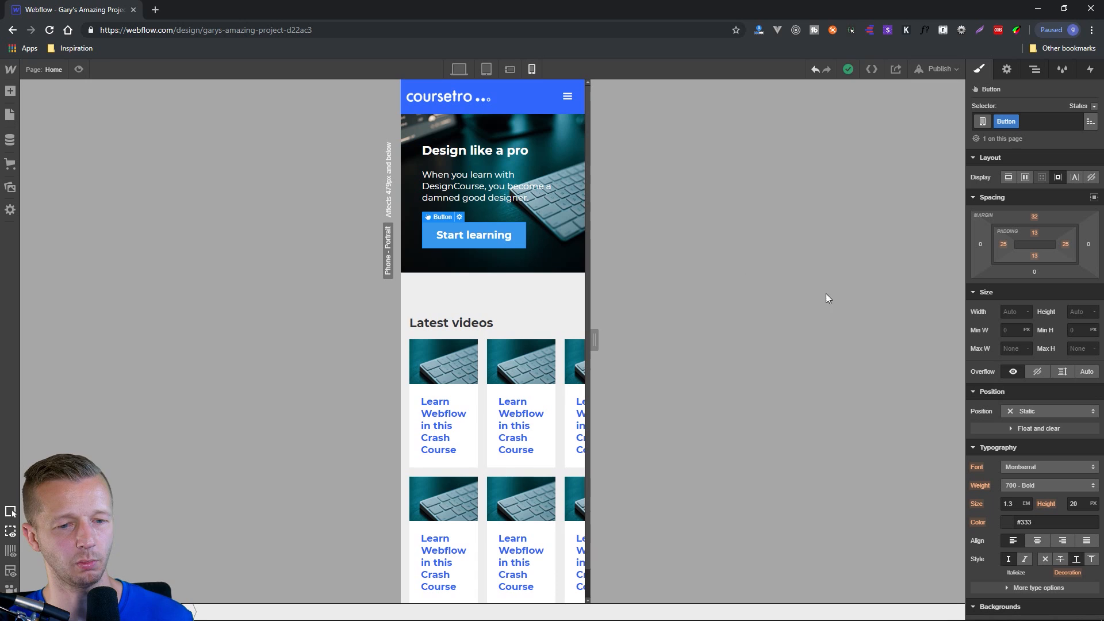
{"action": "left_click", "coordinate": [1016, 312]}
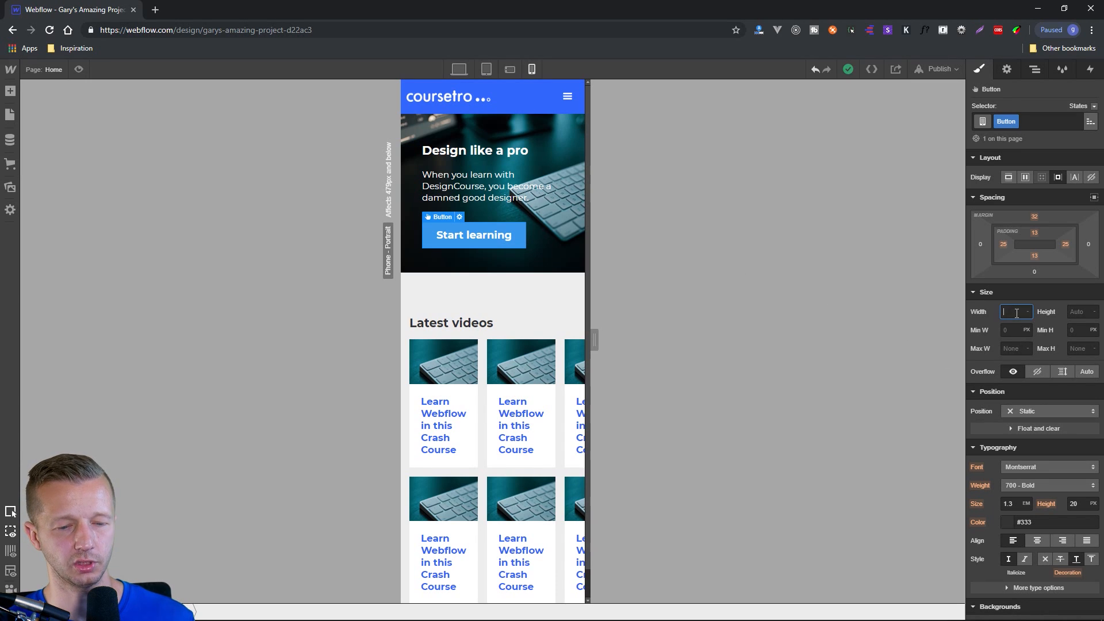
{"action": "type", "text": "100%"}
{"action": "key", "text": "Return"}
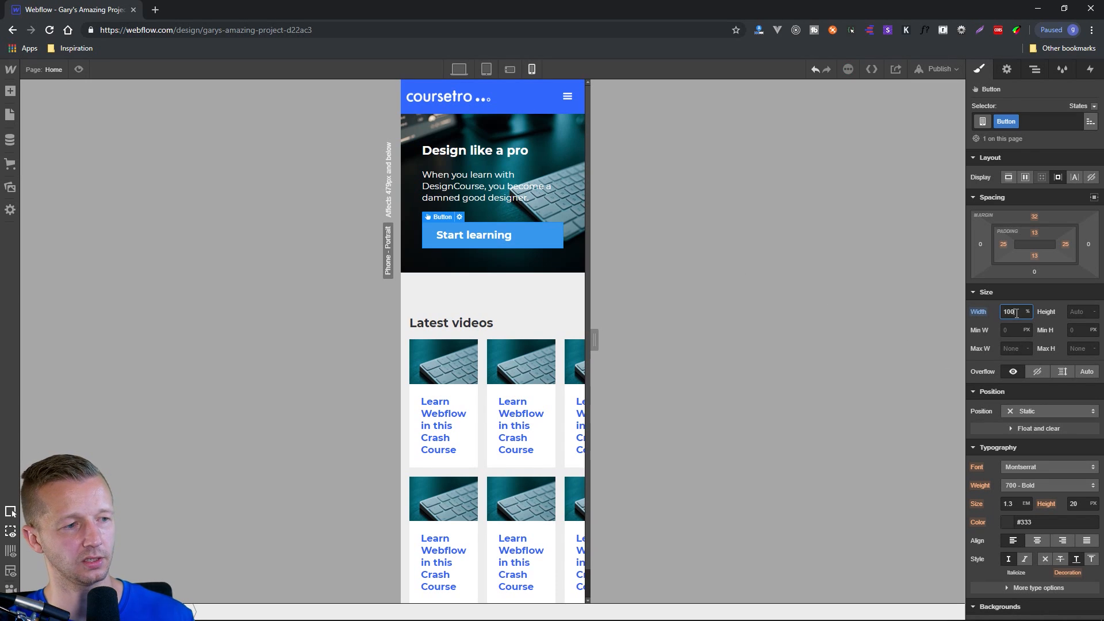
{"action": "left_click", "coordinate": [1039, 542]}
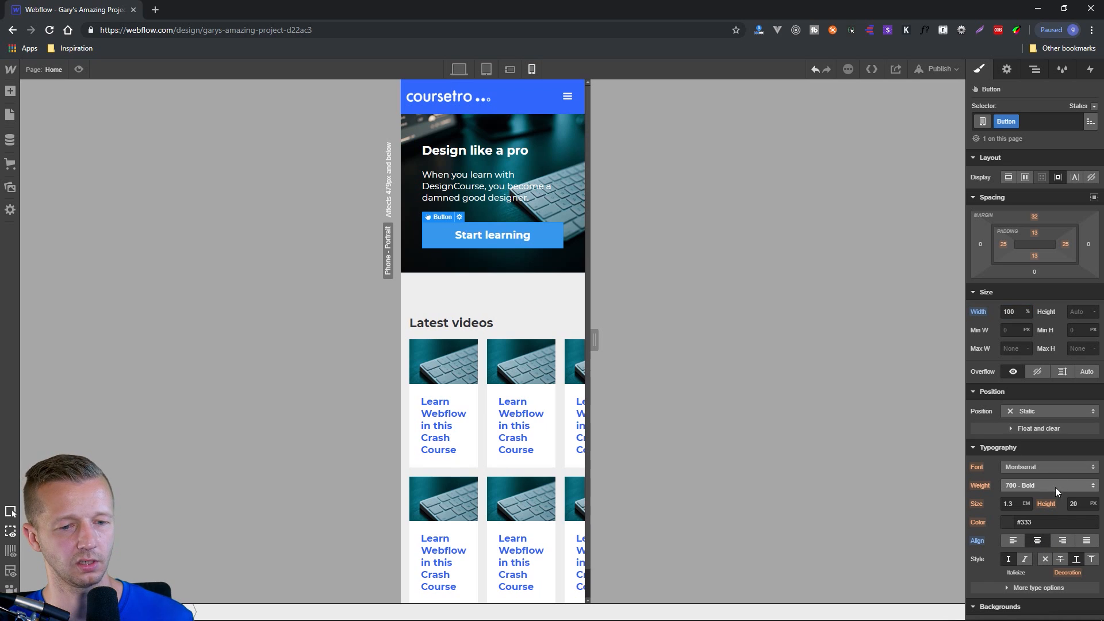
{"action": "left_click", "coordinate": [1016, 504]}
{"action": "type", "text": "1.1"}
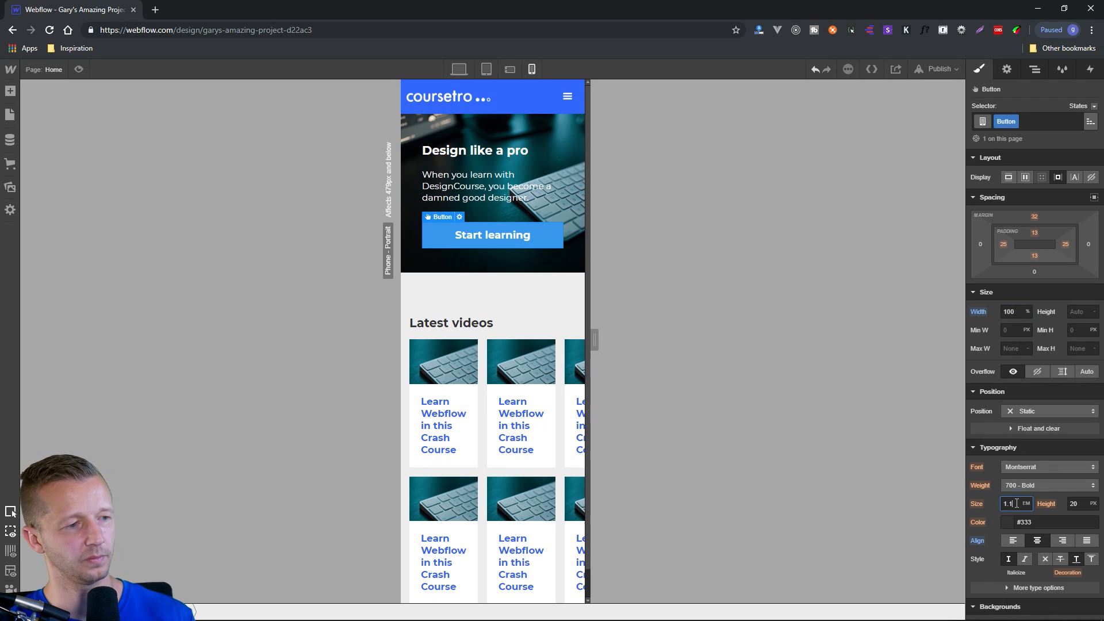
{"action": "left_click", "coordinate": [544, 259]}
{"action": "left_click", "coordinate": [551, 291]}
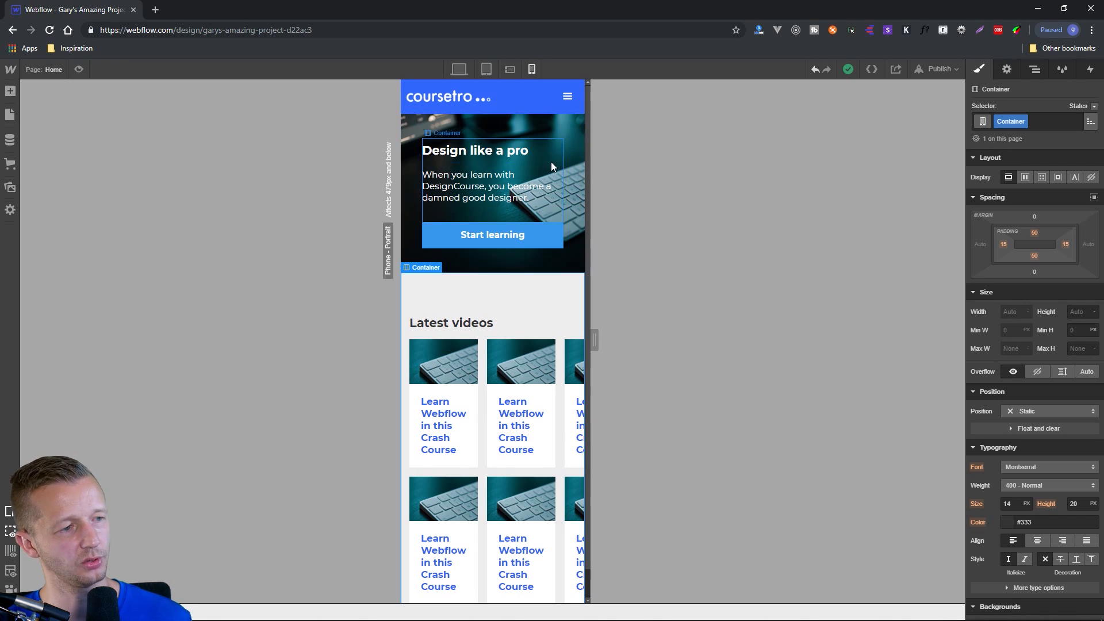
At the phone portrait breakpoint, reduce the "Latest videos" grid to a single 1fr column and check the stacked cards.
{"action": "scroll", "coordinate": [520, 309], "scroll_direction": "down", "scroll_amount": 1}
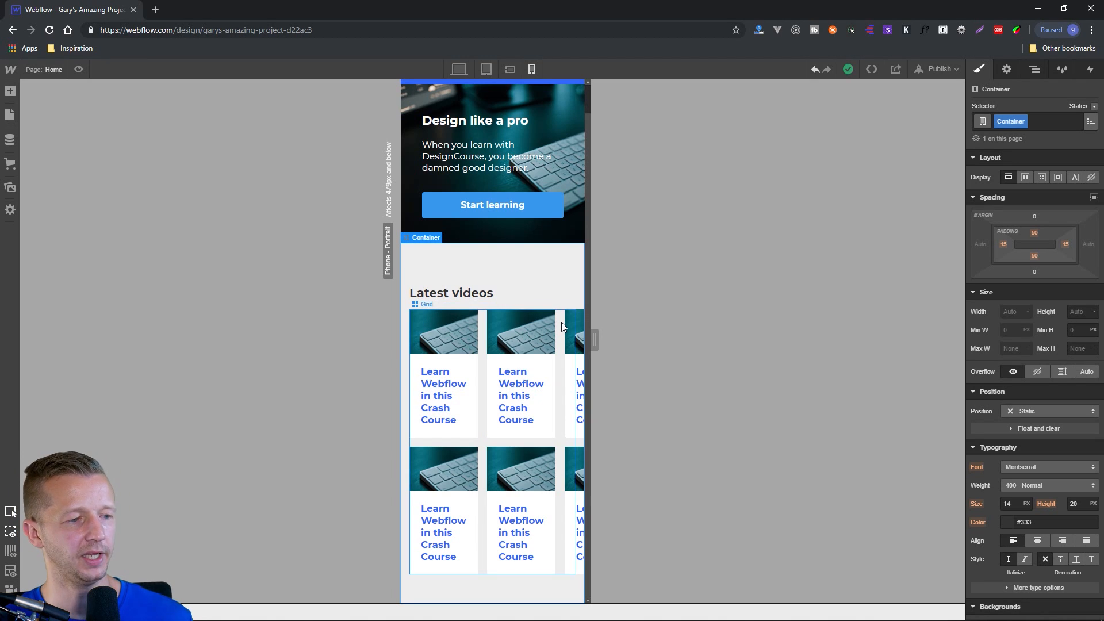
{"action": "left_click", "coordinate": [479, 330]}
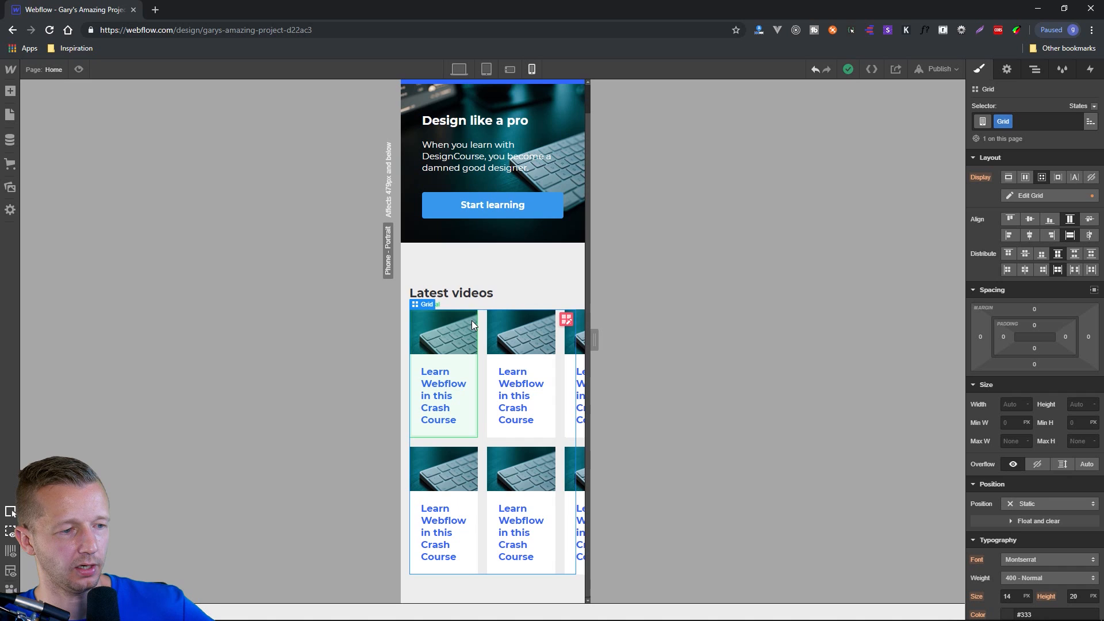
{"action": "left_click", "coordinate": [566, 318]}
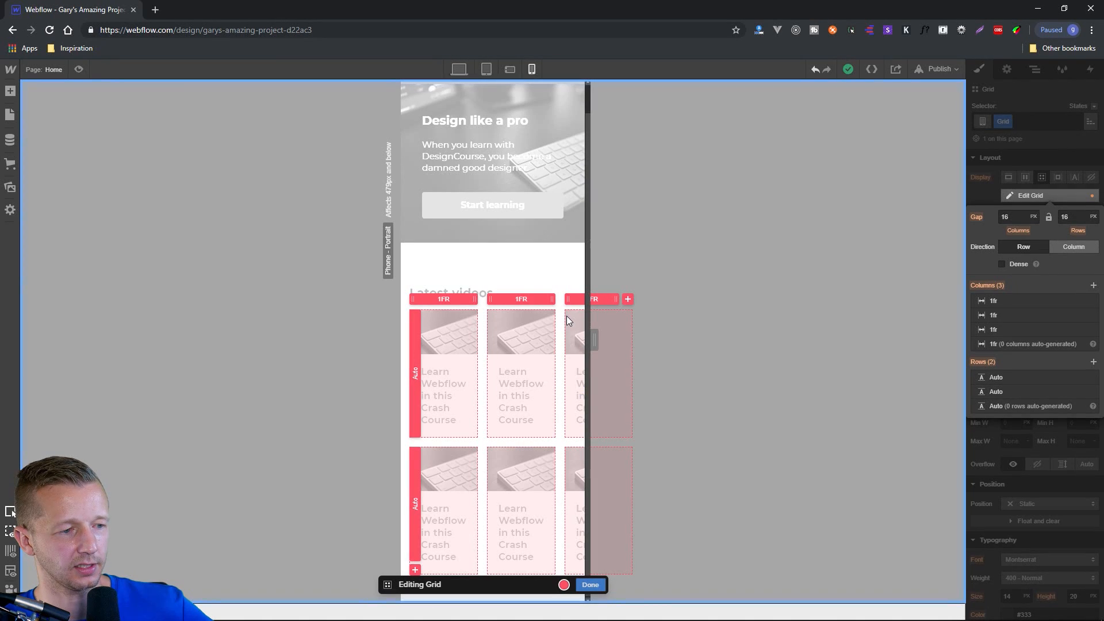
{"action": "left_click", "coordinate": [1094, 286]}
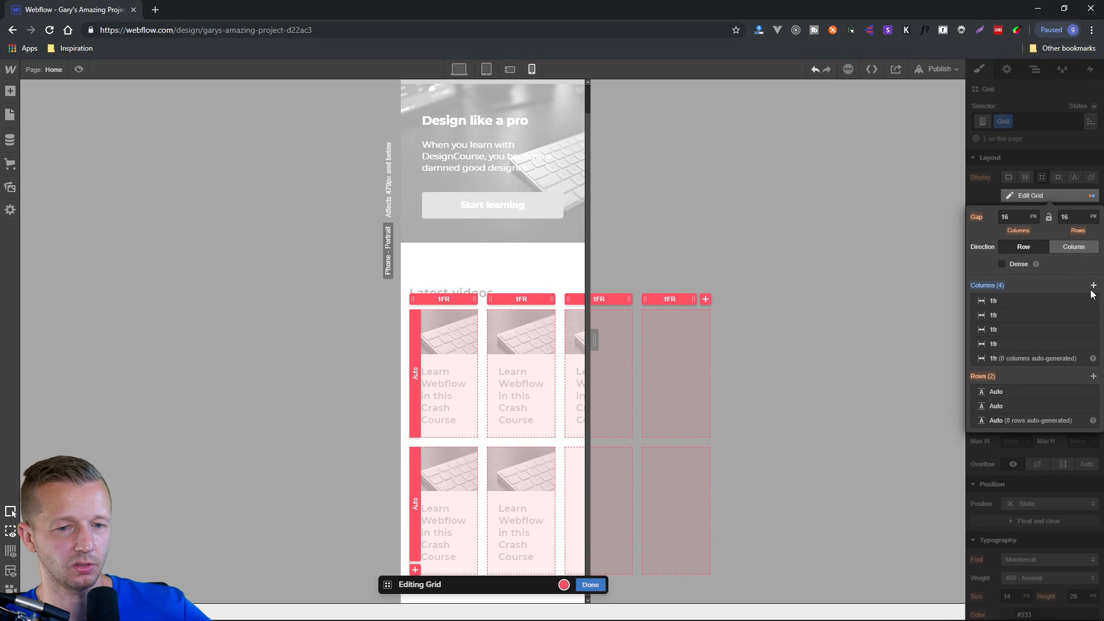
{"action": "left_click", "coordinate": [1093, 344]}
{"action": "left_click", "coordinate": [1093, 329]}
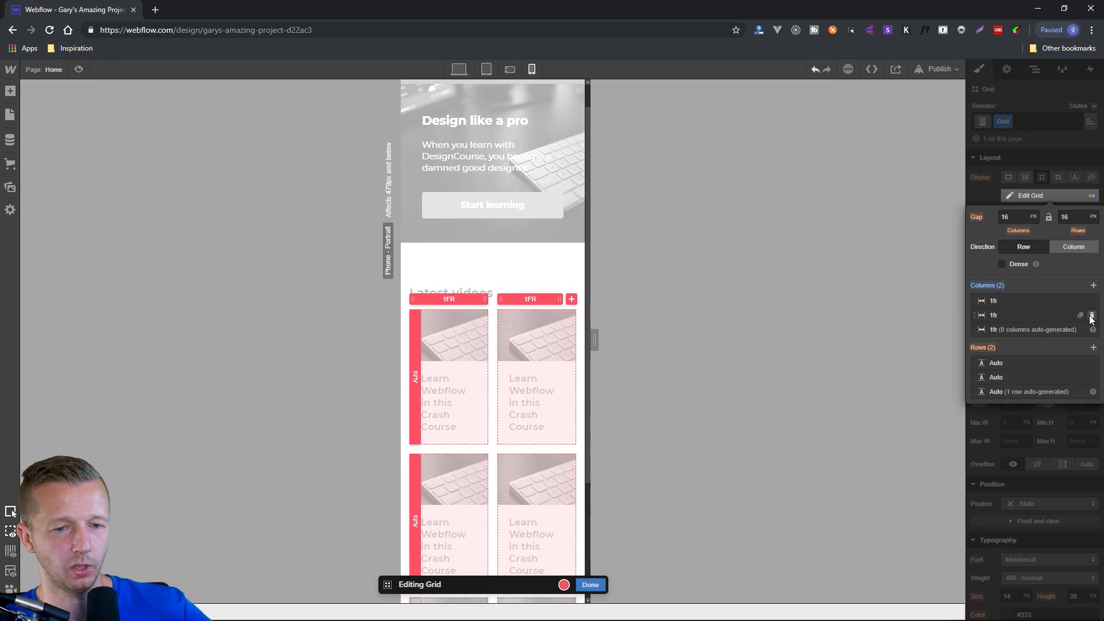
{"action": "left_click", "coordinate": [1093, 315]}
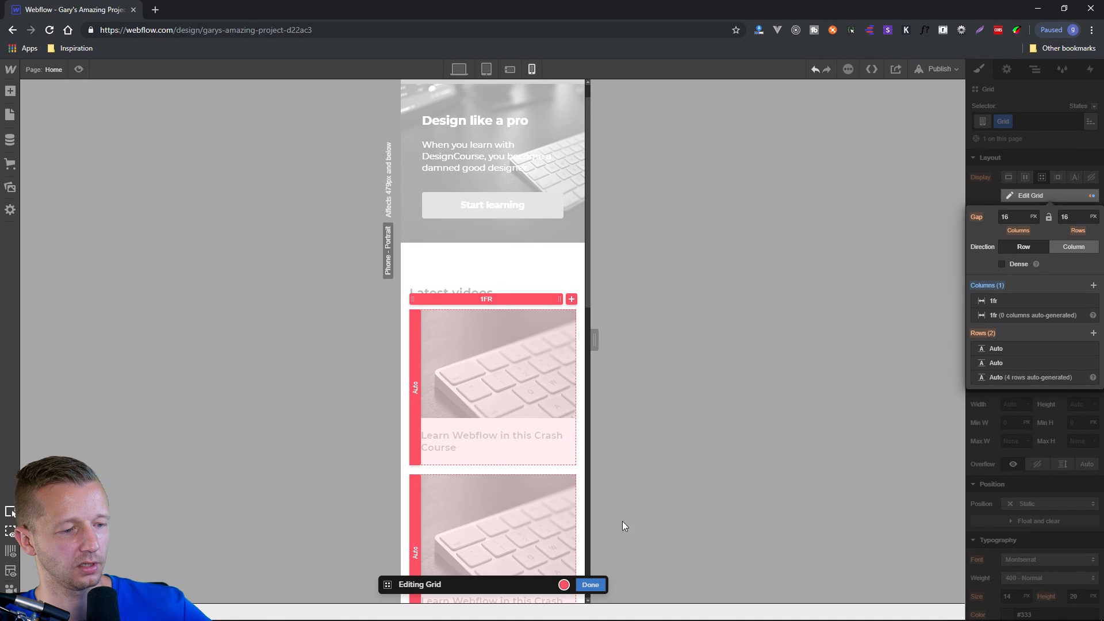
{"action": "left_click", "coordinate": [590, 584]}
{"action": "scroll", "coordinate": [555, 424], "scroll_direction": "down", "scroll_amount": 5}
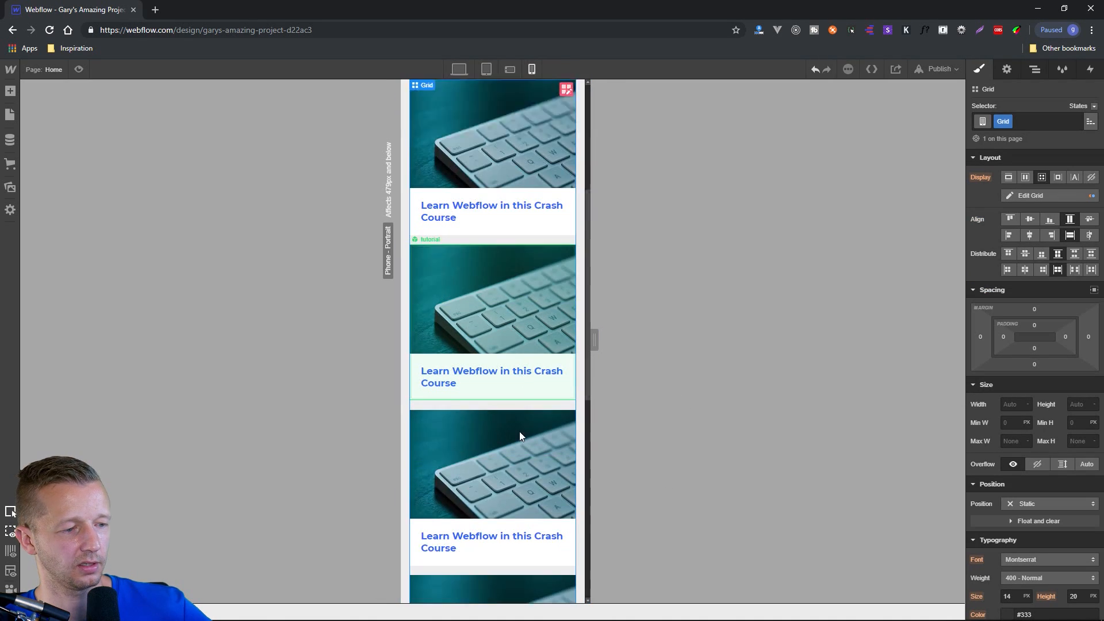
{"action": "scroll", "coordinate": [519, 431], "scroll_direction": "down", "scroll_amount": 5}
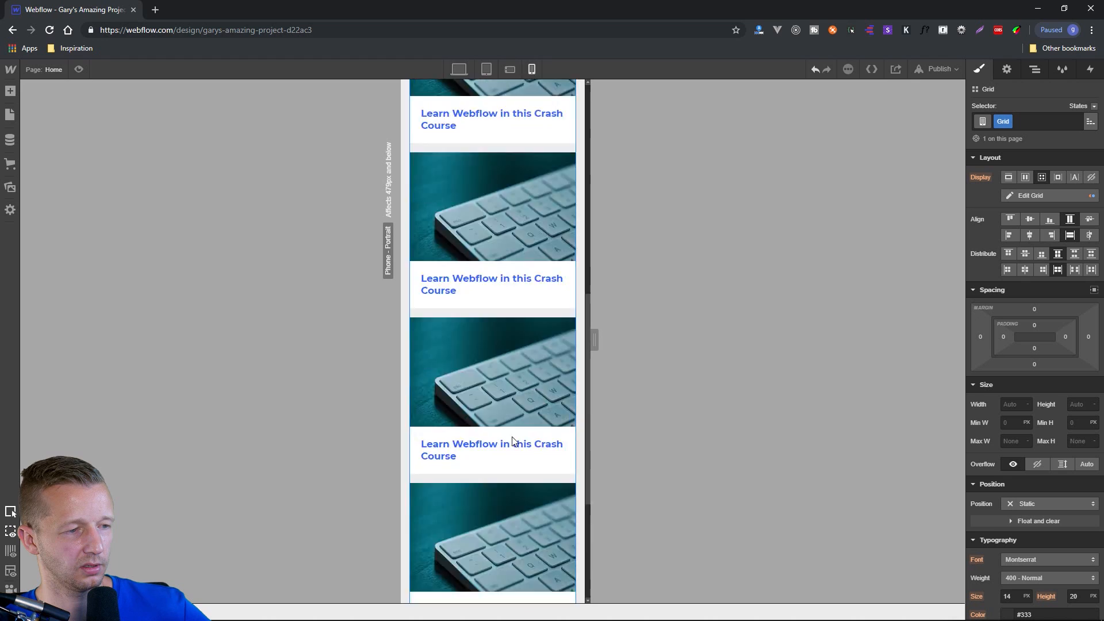
{"action": "scroll", "coordinate": [512, 442], "scroll_direction": "up", "scroll_amount": 10}
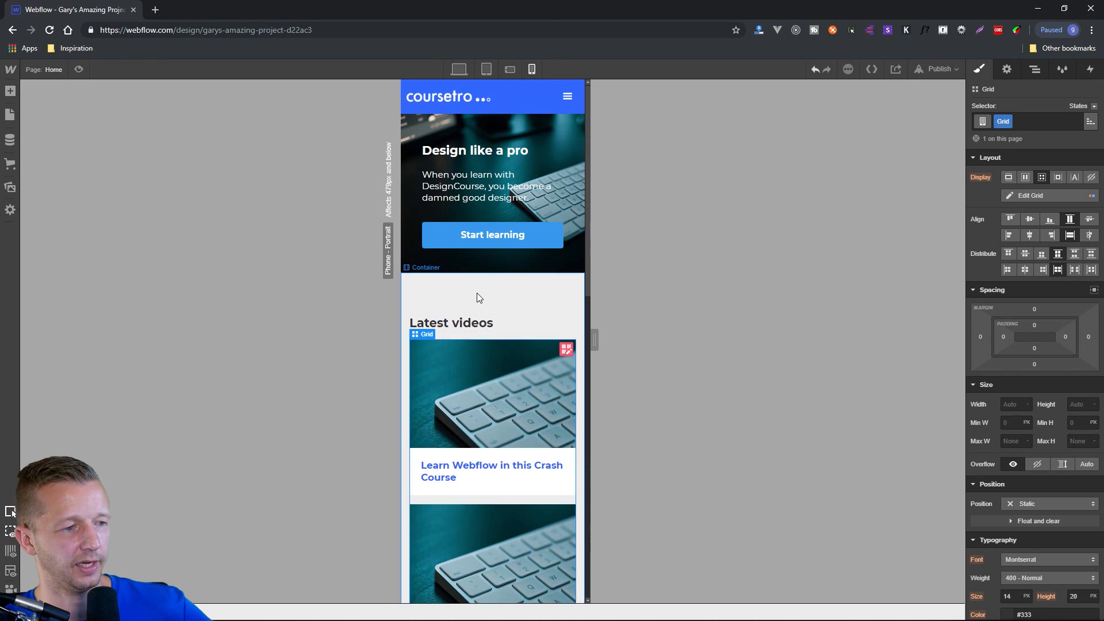
At the phone portrait breakpoint, set the "Latest videos" container's top and bottom padding to 13 px.
{"action": "left_click", "coordinate": [507, 295]}
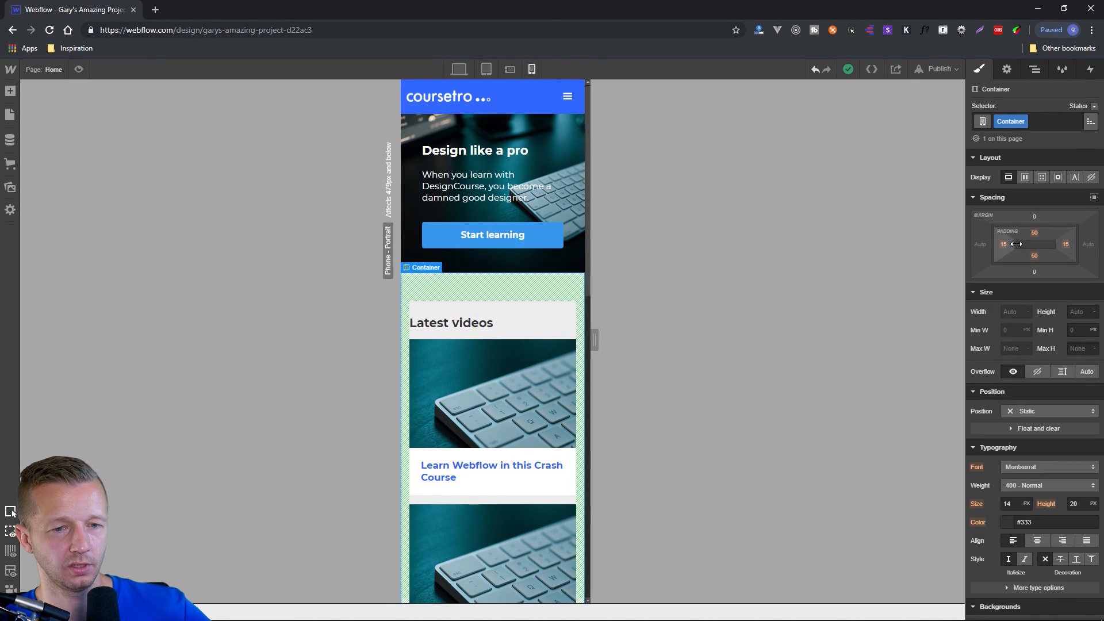
{"action": "left_click_drag", "start_coordinate": [1037, 233], "coordinate": [1033, 168]}
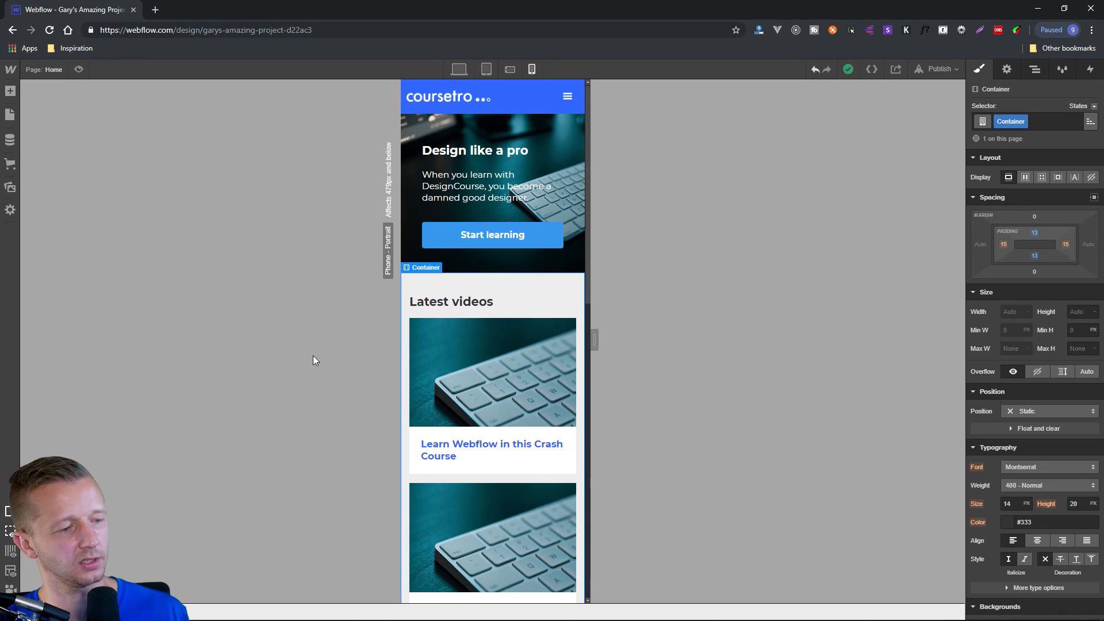
{"action": "scroll", "coordinate": [486, 436], "scroll_direction": "down", "scroll_amount": 5}
{"action": "scroll", "coordinate": [486, 436], "scroll_direction": "up", "scroll_amount": 5}
{"action": "scroll", "coordinate": [503, 434], "scroll_direction": "down", "scroll_amount": 8}
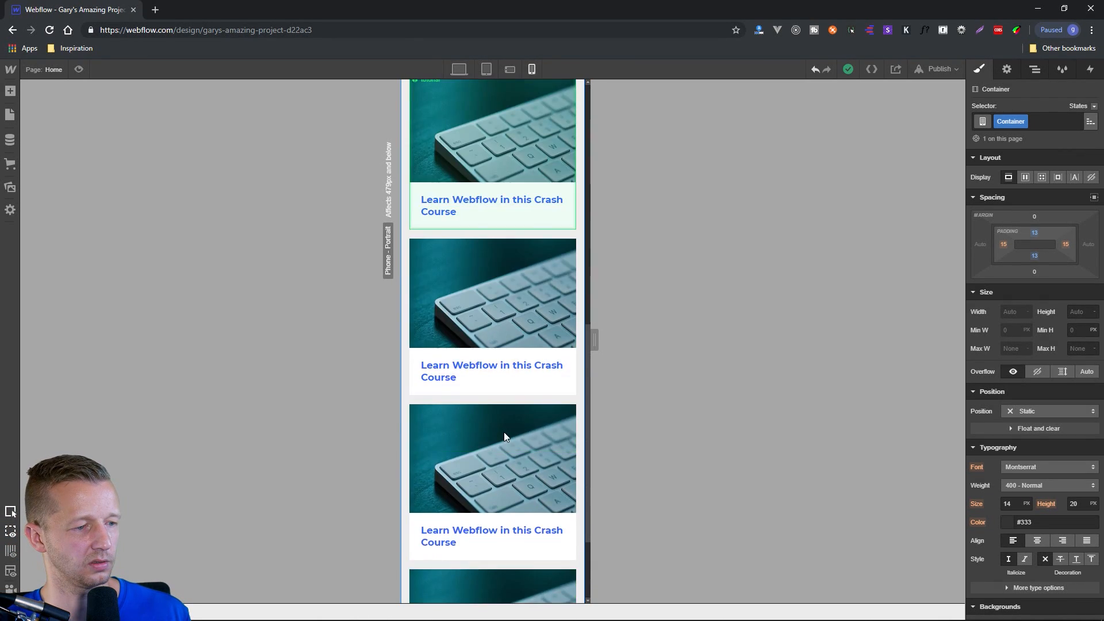
At the phone portrait breakpoint, set the hero section's side padding to 15 px.
{"action": "scroll", "coordinate": [505, 428], "scroll_direction": "up", "scroll_amount": 8}
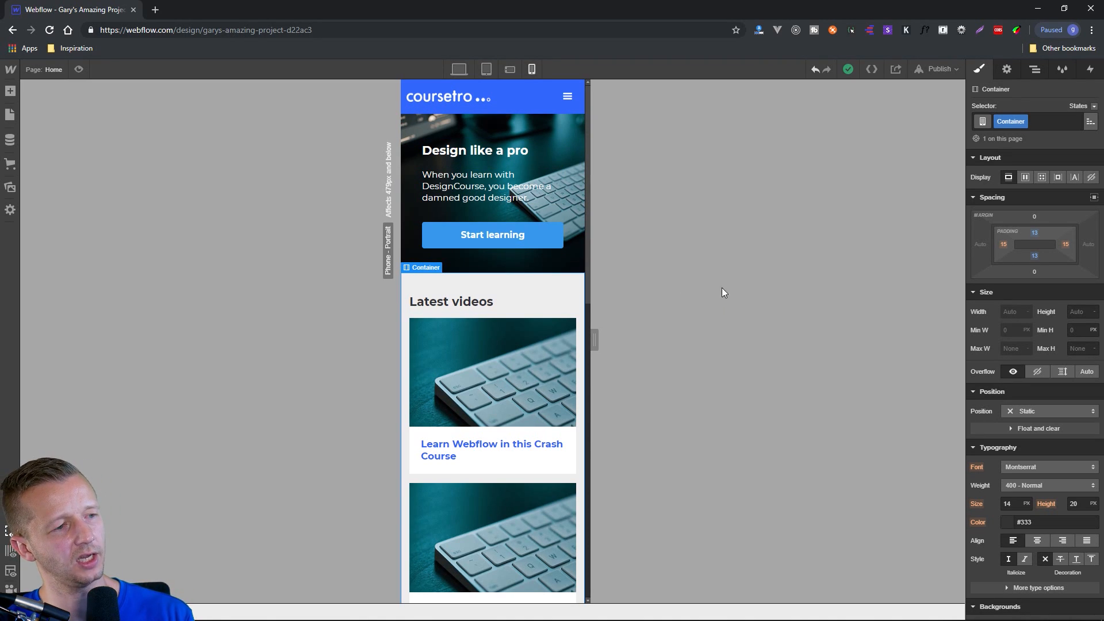
{"action": "left_click", "coordinate": [414, 133]}
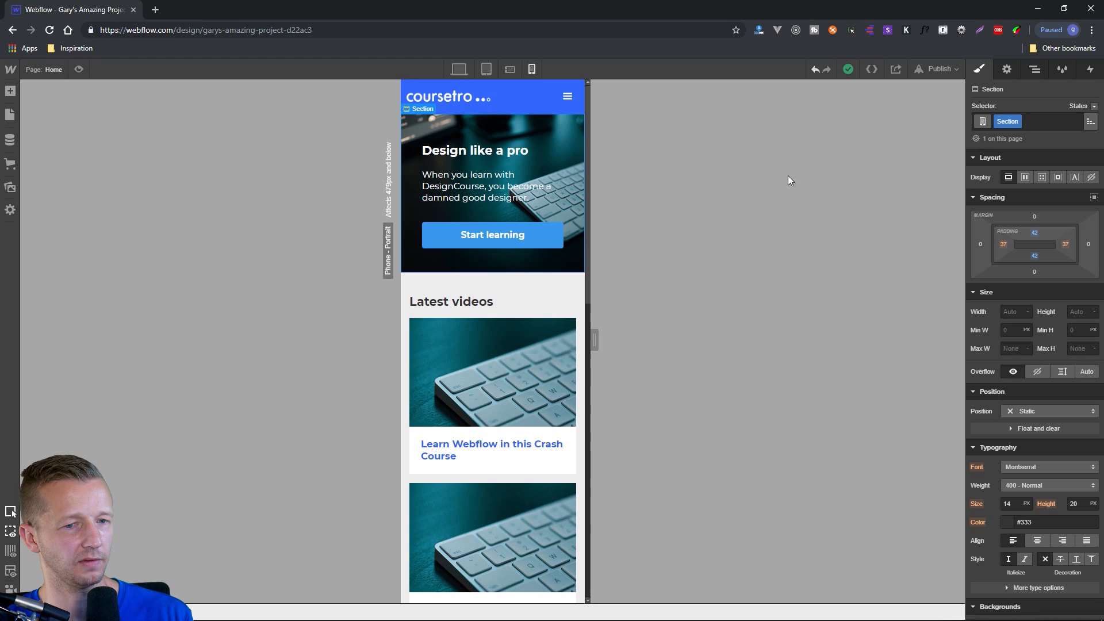
{"action": "left_click_drag", "start_coordinate": [1006, 245], "coordinate": [965, 241]}
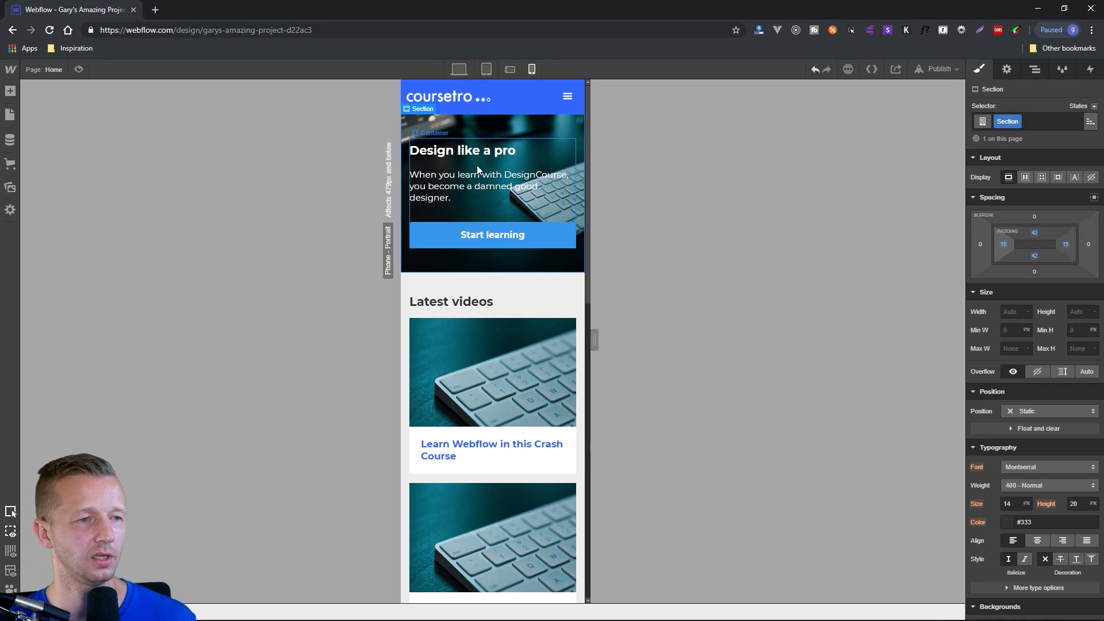
Publish the site to its webflow.io domain and open the live page.
{"action": "left_click", "coordinate": [942, 68]}
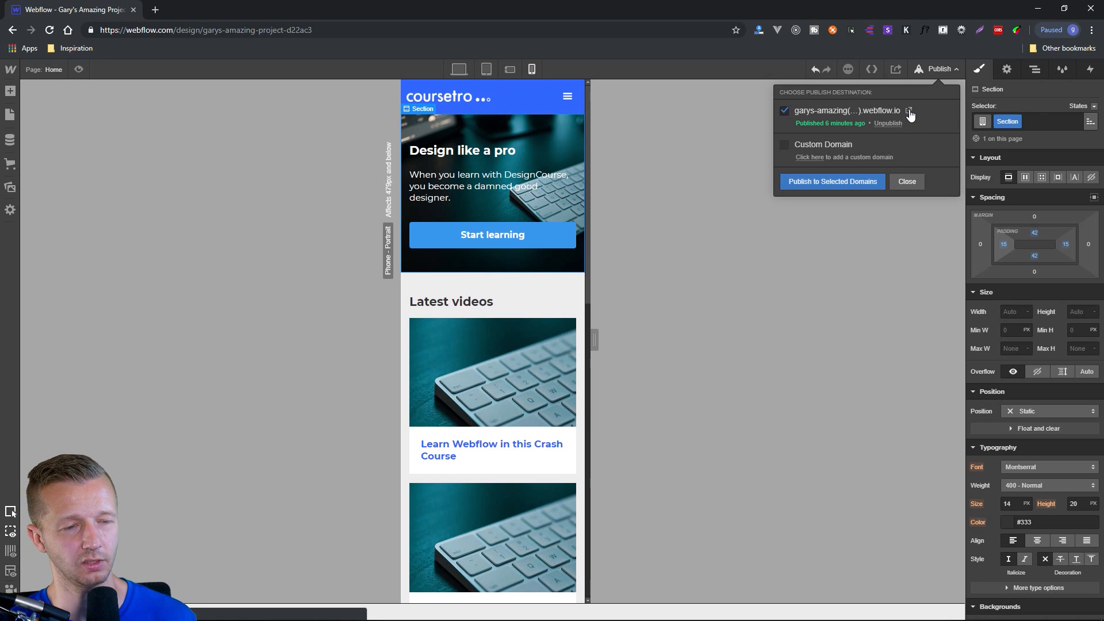
{"action": "left_click", "coordinate": [861, 179]}
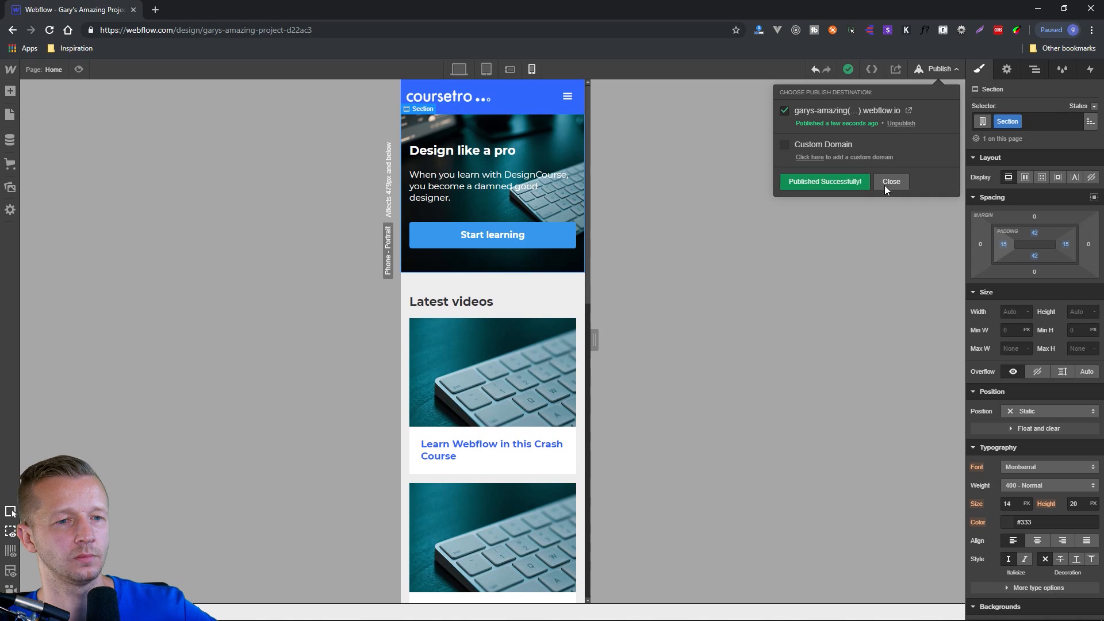
{"action": "left_click", "coordinate": [910, 111]}
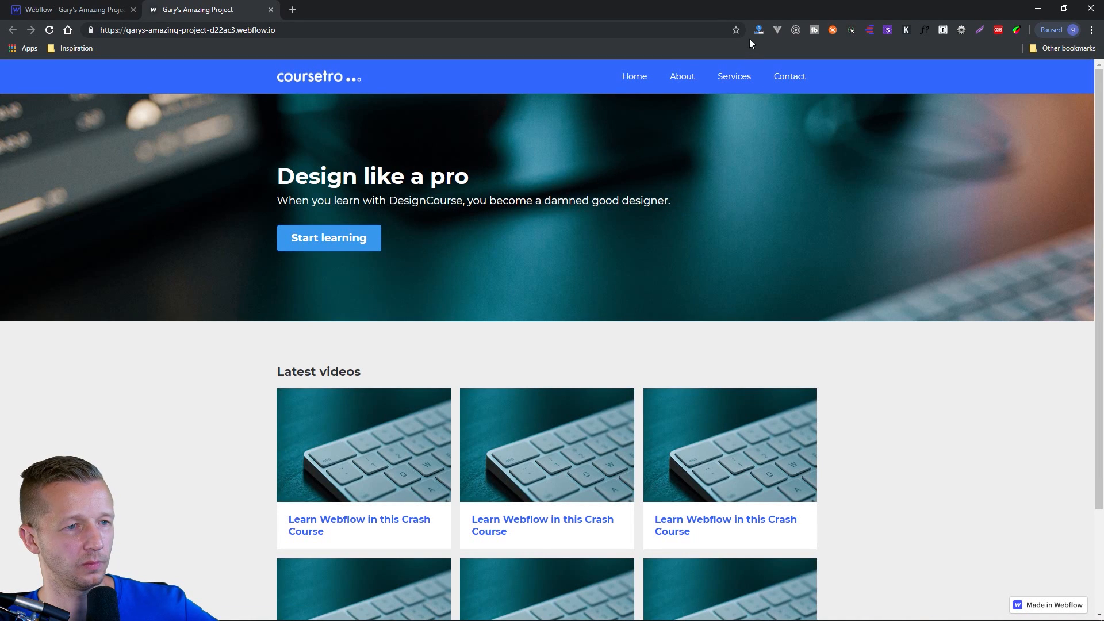
Check the live page's layout and collapsed navigation menu by narrowing the browser window and widening it again.
{"action": "left_click_drag", "start_coordinate": [749, 12], "coordinate": [558, 20]}
{"action": "left_click_drag", "start_coordinate": [889, 166], "coordinate": [709, 141]}
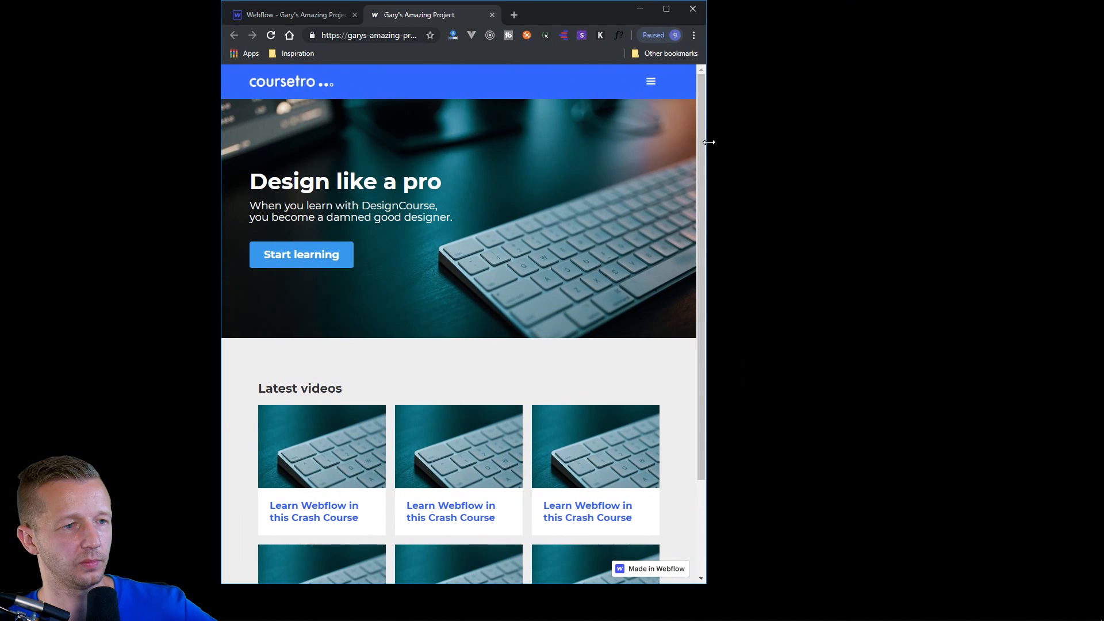
{"action": "left_click", "coordinate": [649, 85]}
{"action": "left_click", "coordinate": [649, 85]}
{"action": "left_click_drag", "start_coordinate": [707, 91], "coordinate": [985, 145]}
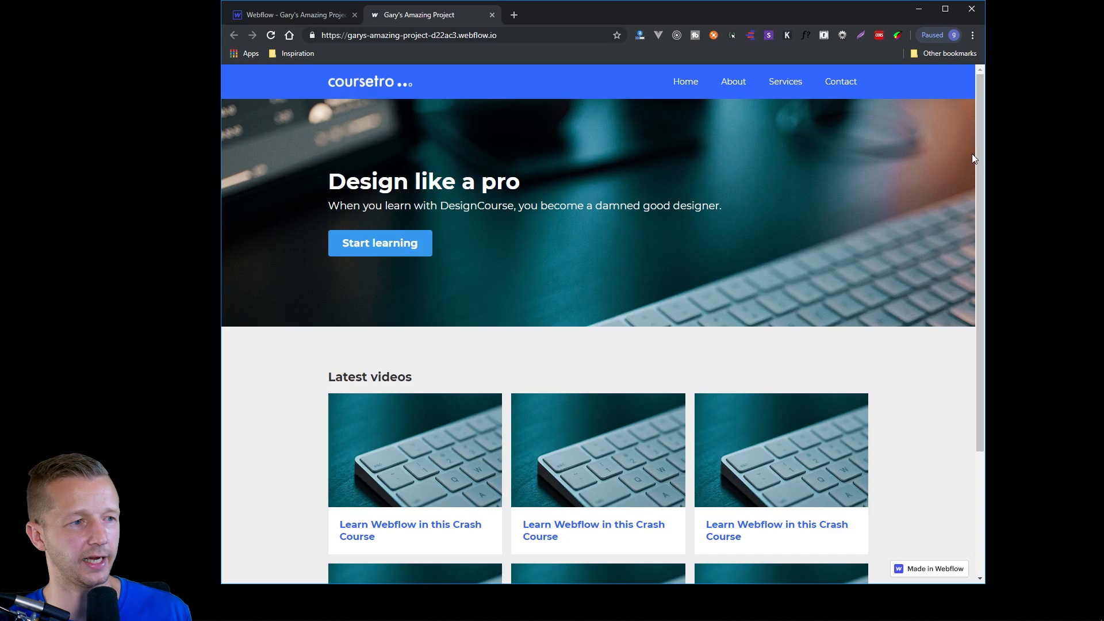
Preview the live page in the browser's device emulation as Galaxy S5 and iPad Pro, then close the developer tools.
{"action": "key", "text": "ctrl+shift+i"}
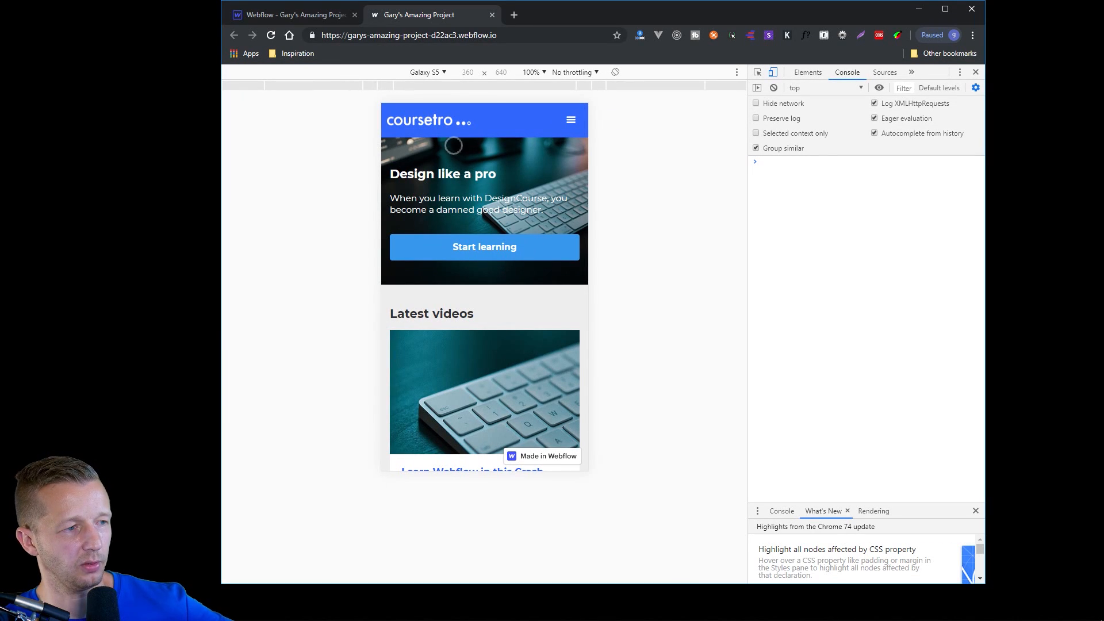
{"action": "left_click", "coordinate": [446, 73]}
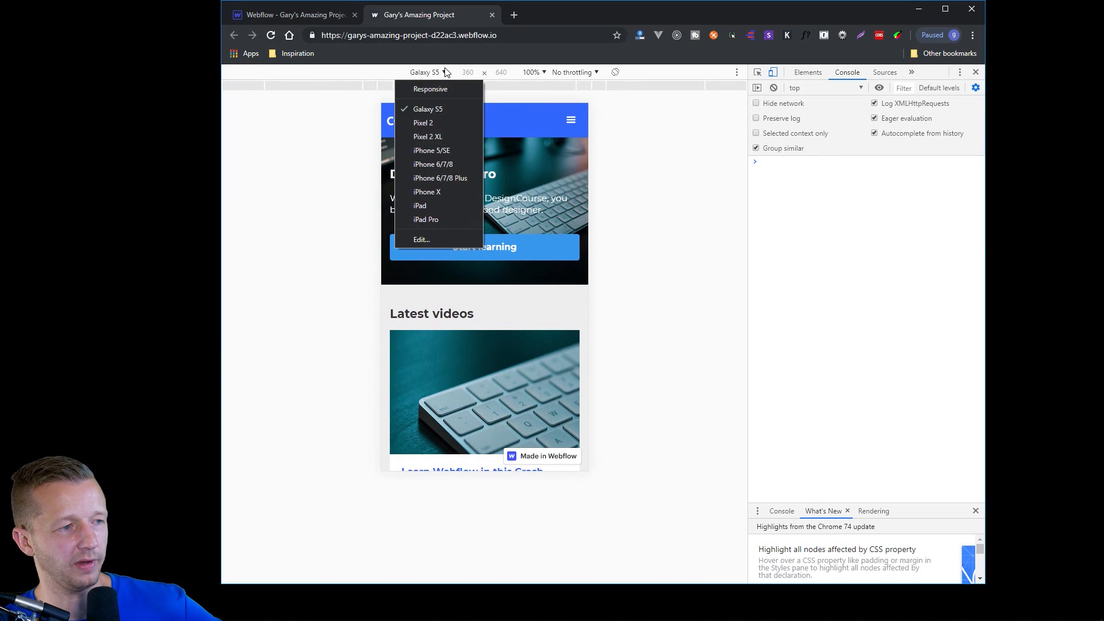
{"action": "left_click", "coordinate": [441, 106]}
{"action": "scroll", "coordinate": [552, 221], "scroll_direction": "down", "scroll_amount": 10}
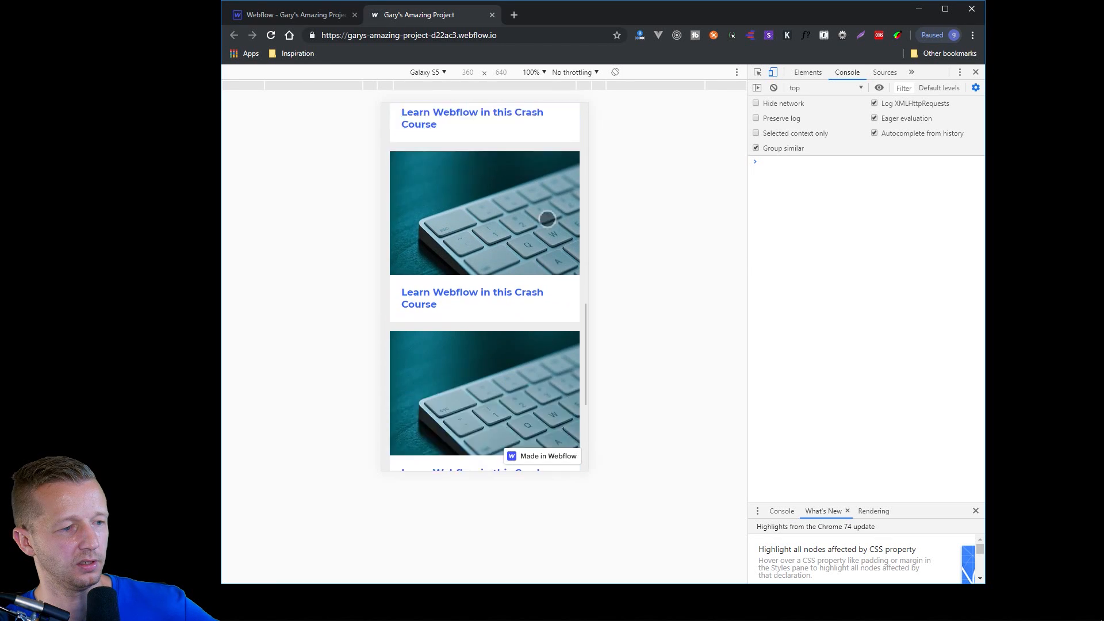
{"action": "scroll", "coordinate": [550, 221], "scroll_direction": "up", "scroll_amount": 15}
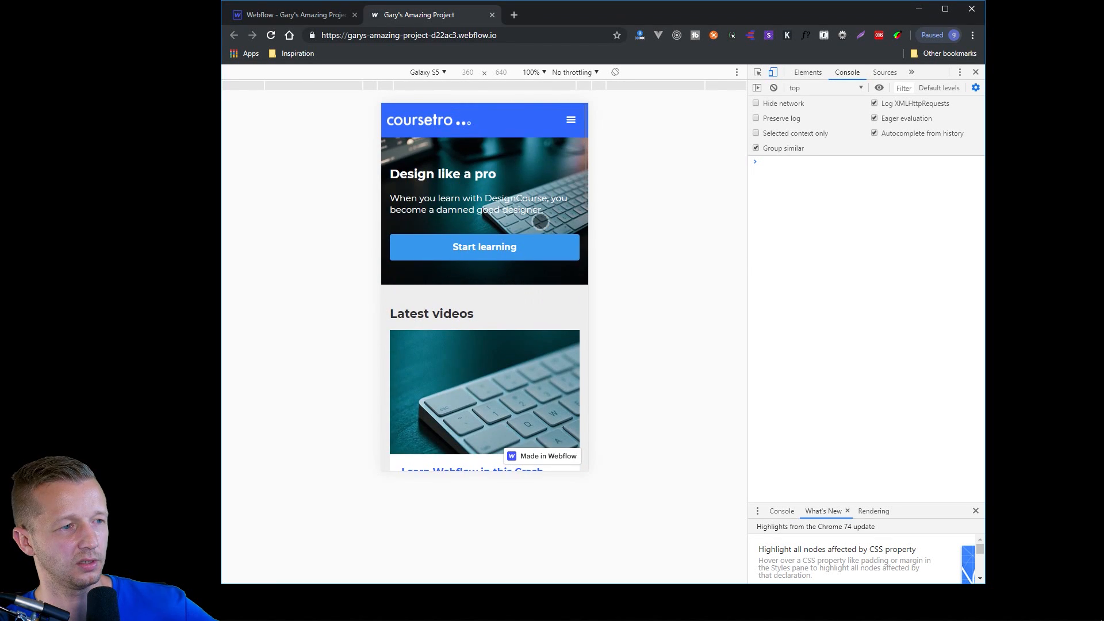
{"action": "left_click", "coordinate": [447, 73]}
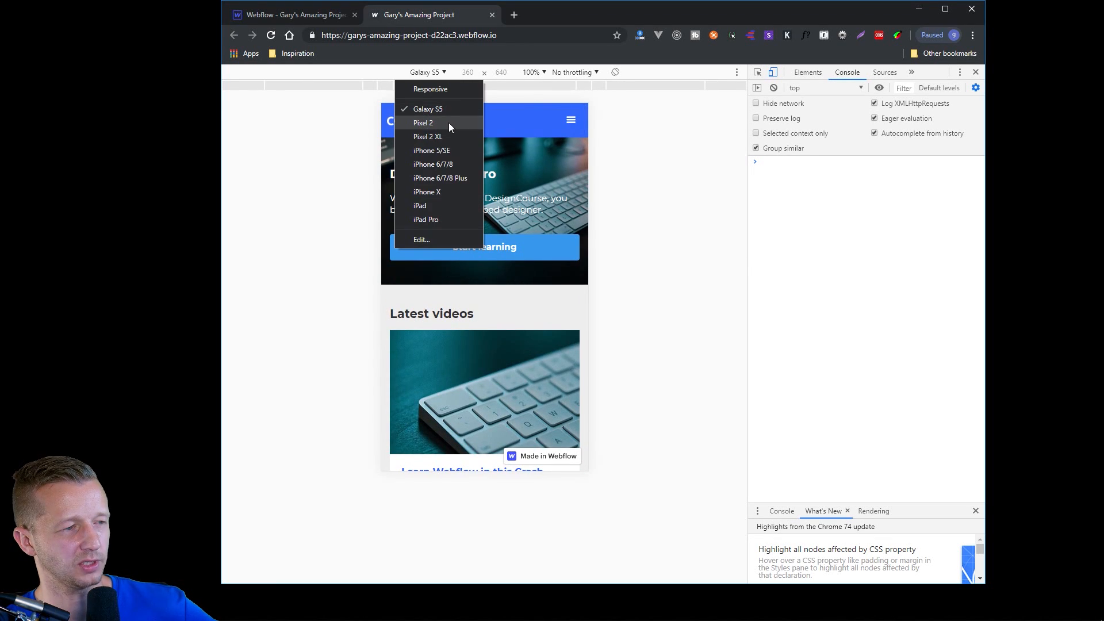
{"action": "left_click", "coordinate": [452, 219]}
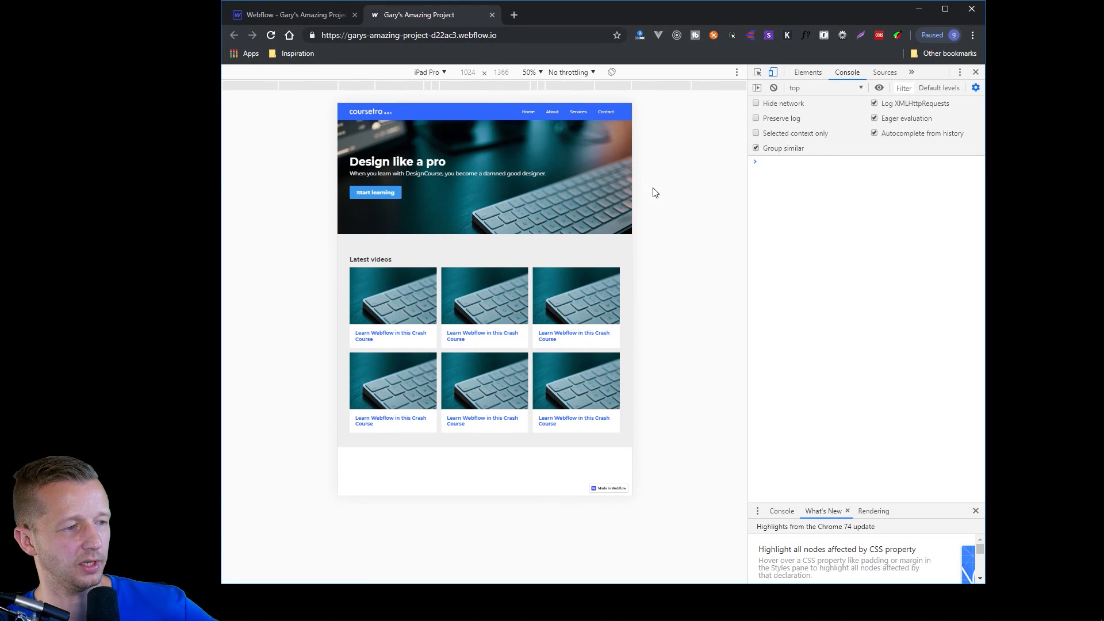
{"action": "left_click", "coordinate": [976, 72]}
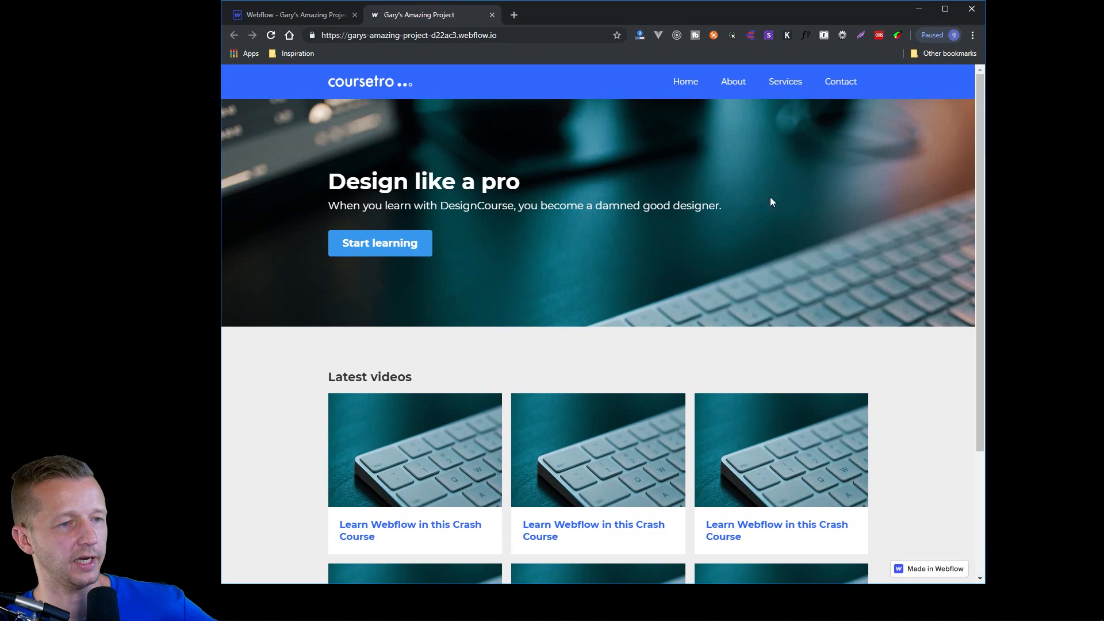
Return to the Webflow Designer in a maximized window and switch to the desktop breakpoint.
{"action": "left_click", "coordinate": [316, 16]}
{"action": "double_click", "coordinate": [561, 12]}
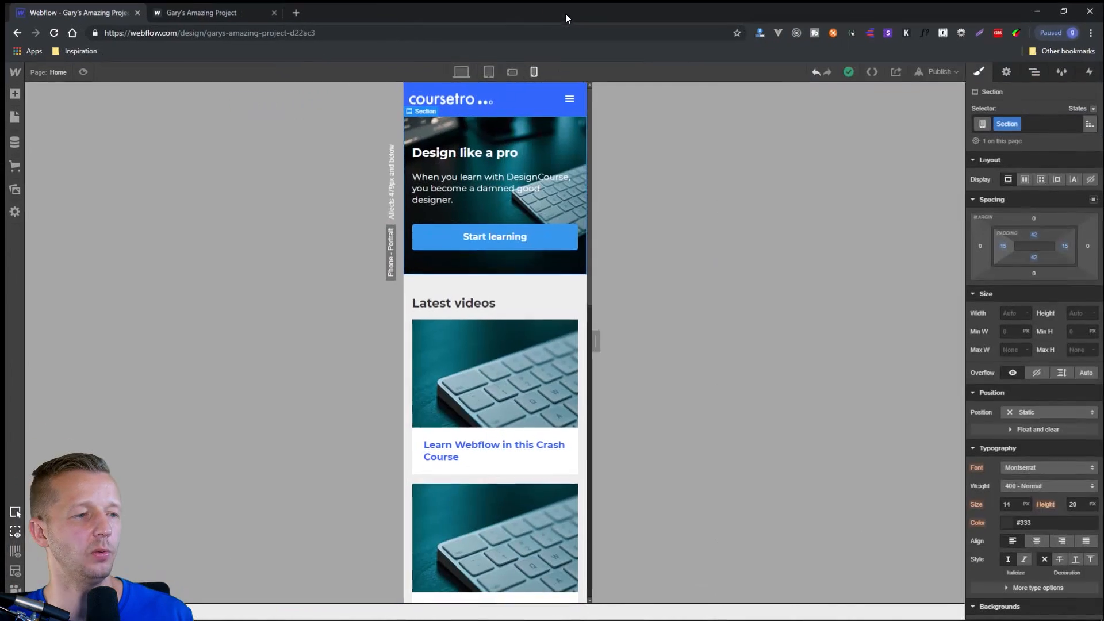
{"action": "left_click", "coordinate": [470, 67]}
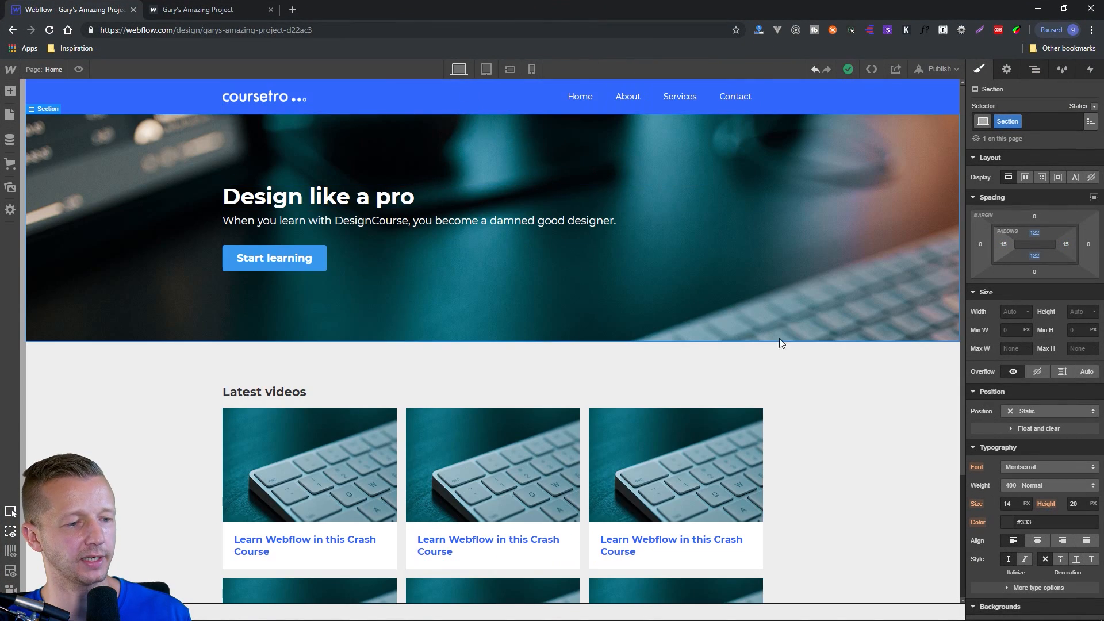
{"action": "left_click", "coordinate": [825, 371]}
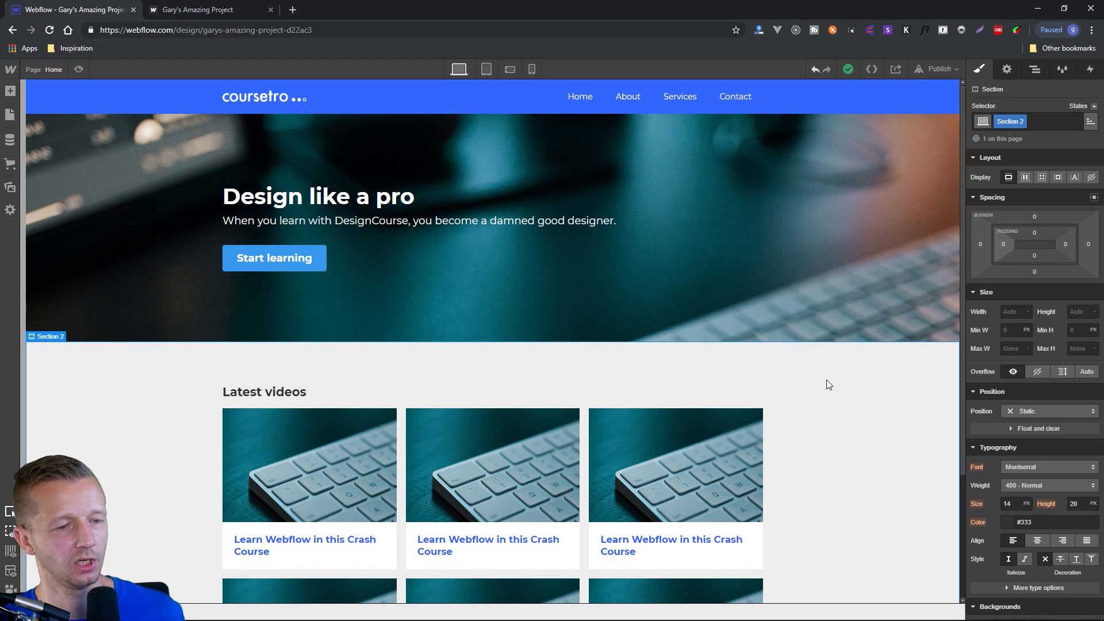
Add a mouse hover trigger with the Pop action on hover to the Start learning button and preview the effect.
{"action": "left_click", "coordinate": [292, 261]}
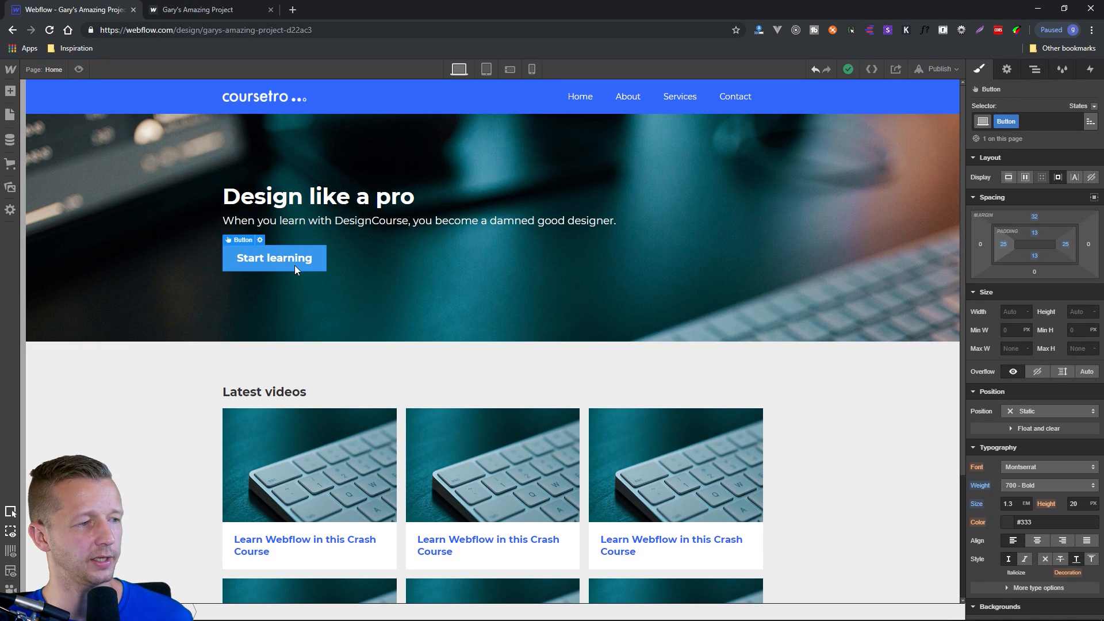
{"action": "left_click", "coordinate": [1089, 70]}
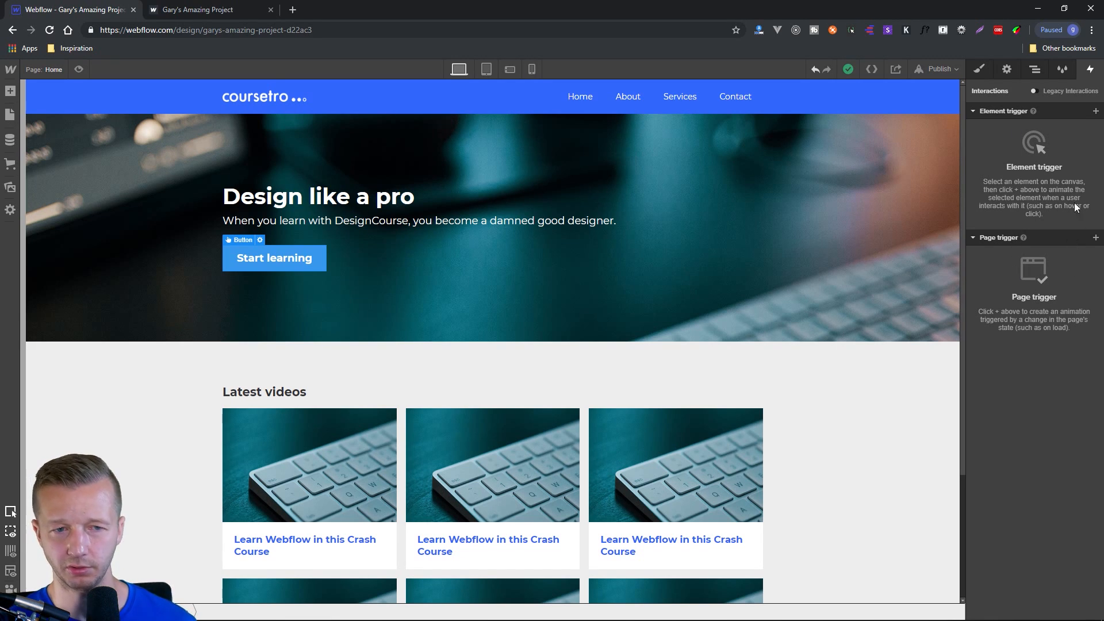
{"action": "left_click", "coordinate": [1096, 111]}
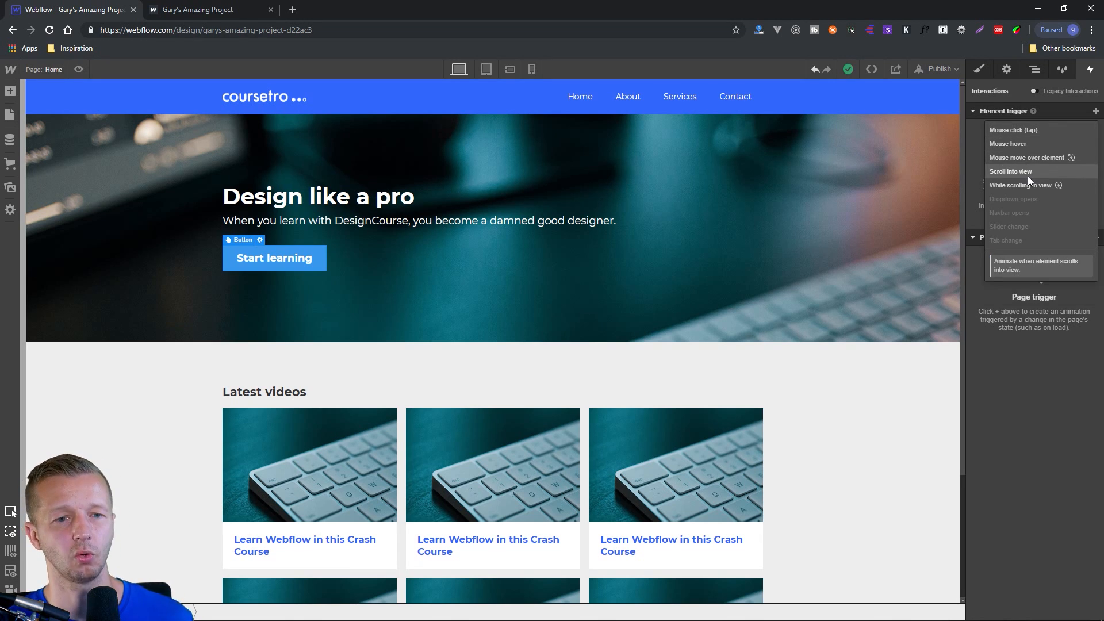
{"action": "left_click", "coordinate": [1013, 143]}
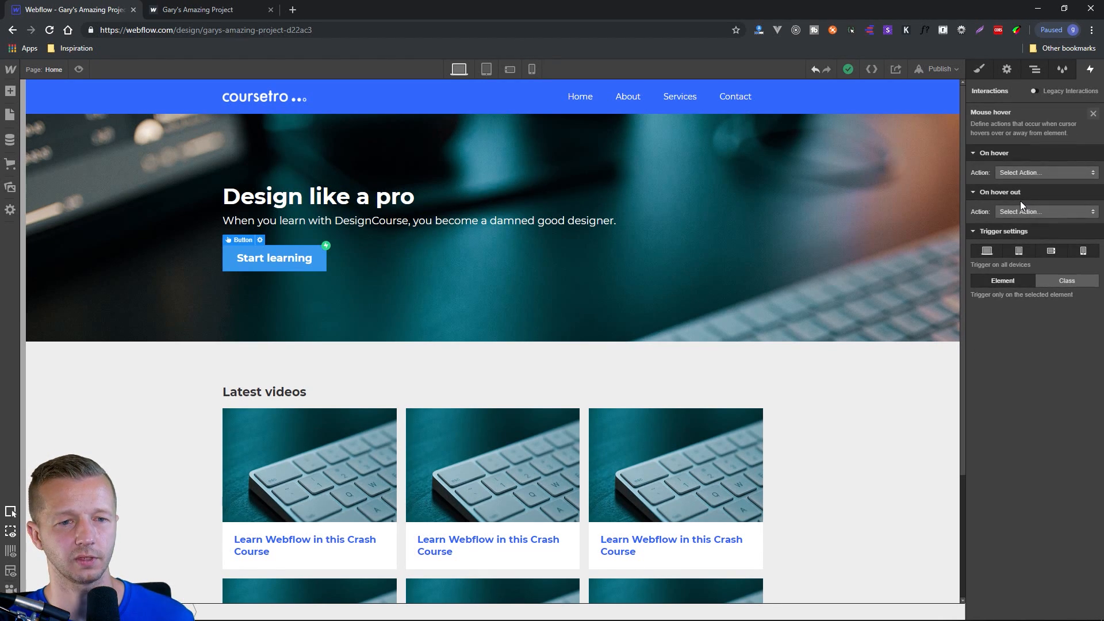
{"action": "left_click", "coordinate": [1034, 172]}
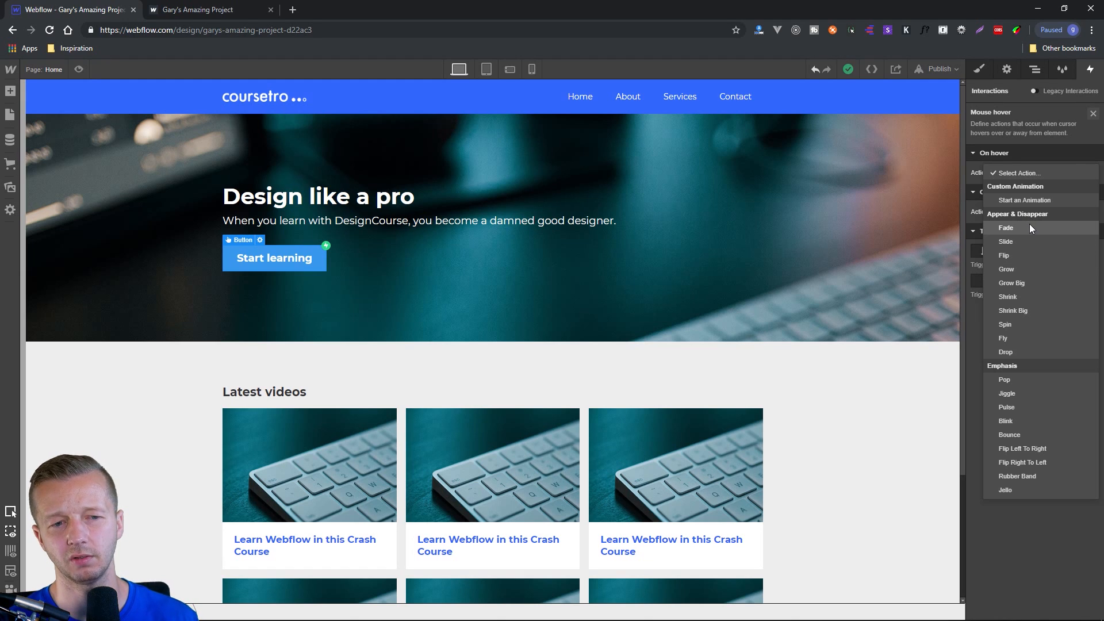
{"action": "left_click", "coordinate": [1017, 380]}
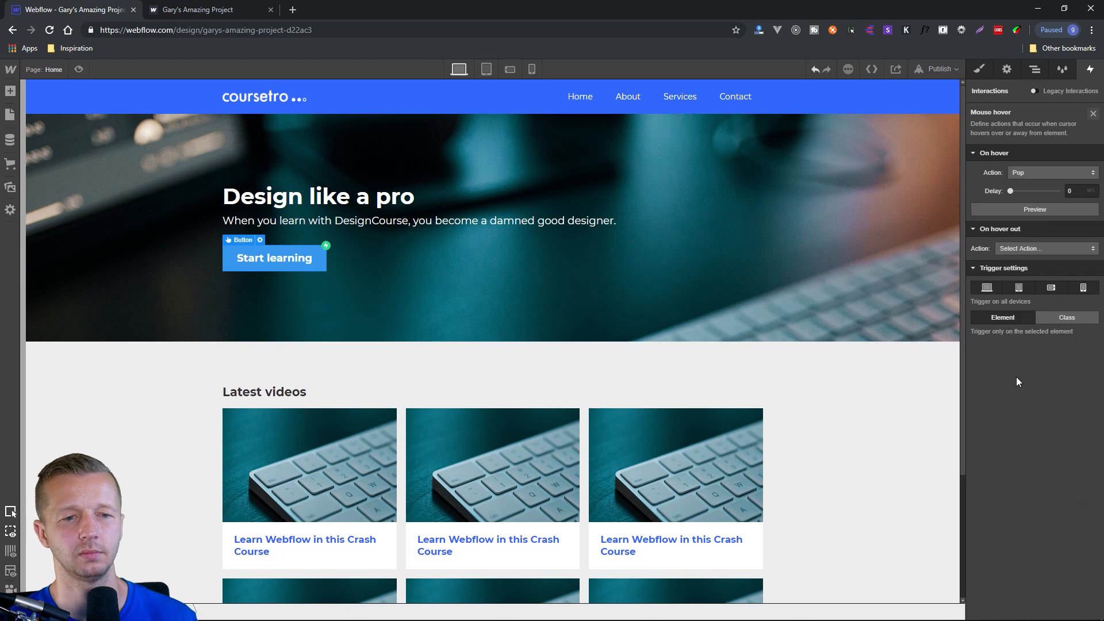
{"action": "left_click", "coordinate": [1035, 210]}
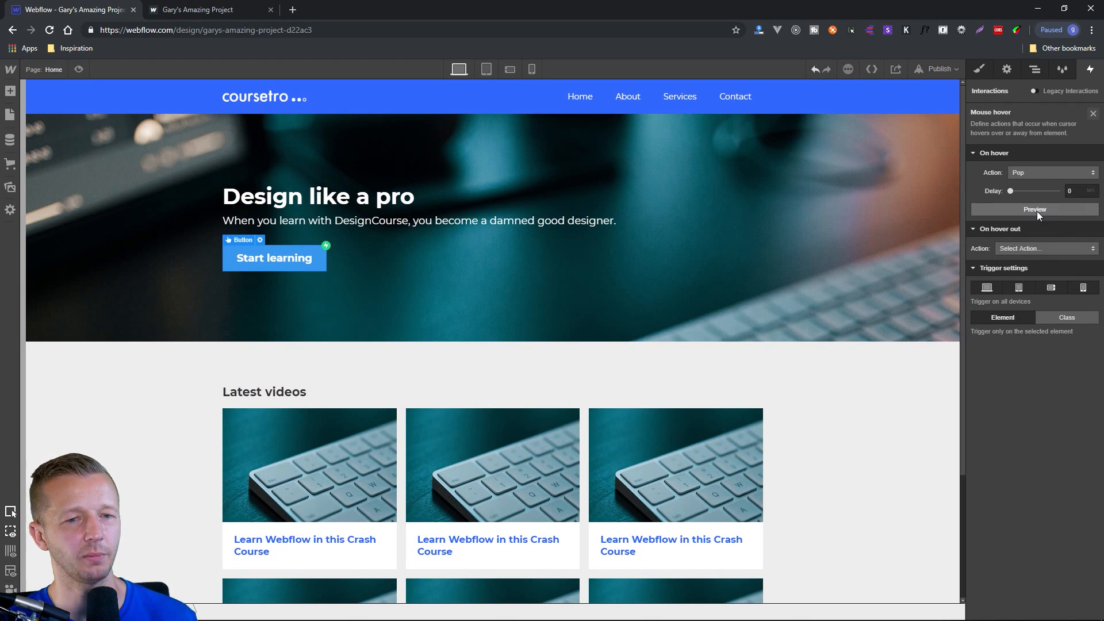
{"action": "left_click", "coordinate": [1037, 213]}
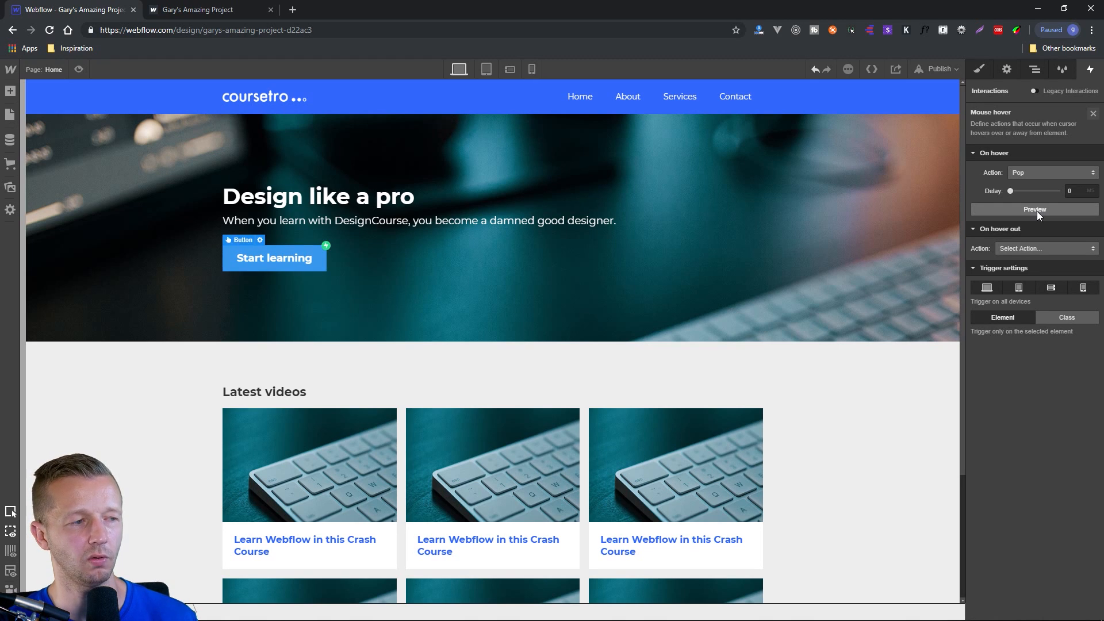
Republish the site to its webflow.io domain, test the button's hover effect on the live page, and return to the Designer.
{"action": "left_click", "coordinate": [941, 68]}
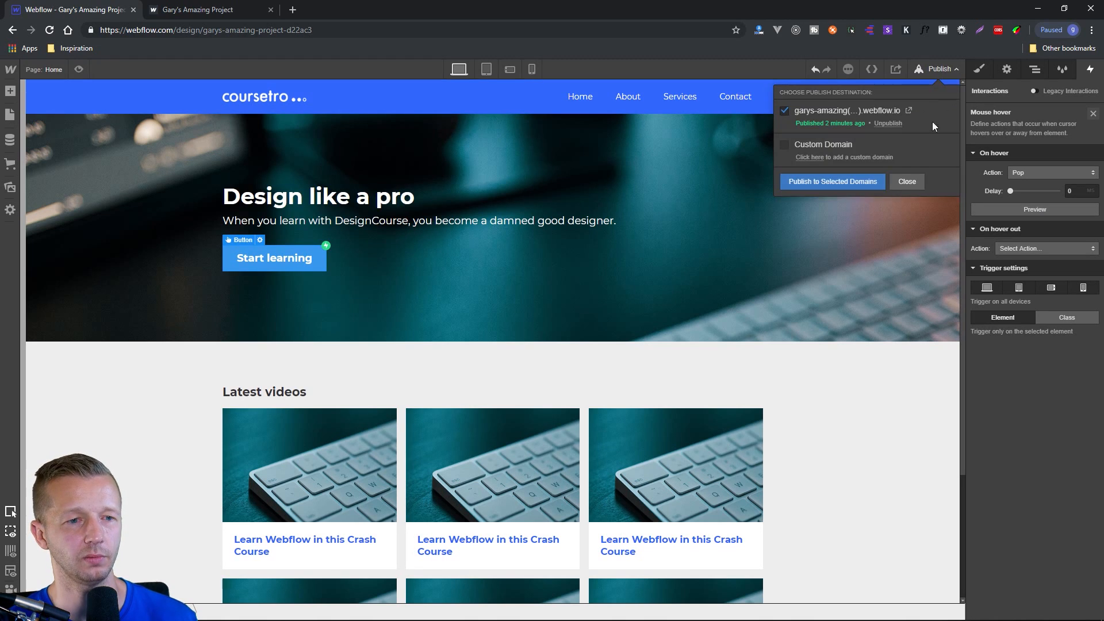
{"action": "left_click", "coordinate": [864, 185]}
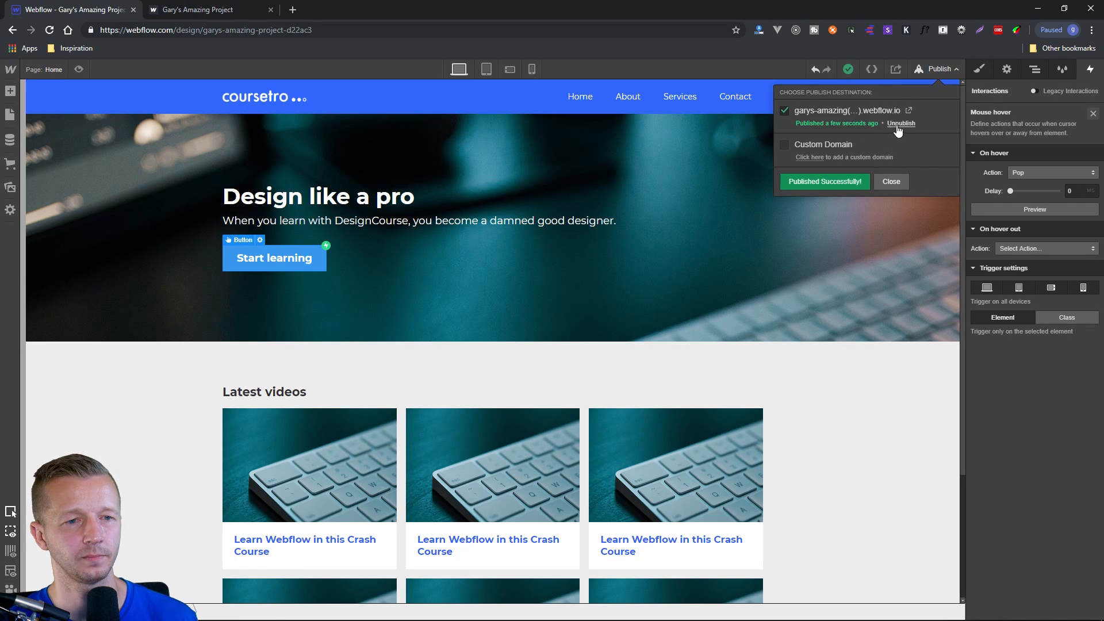
{"action": "left_click", "coordinate": [909, 111]}
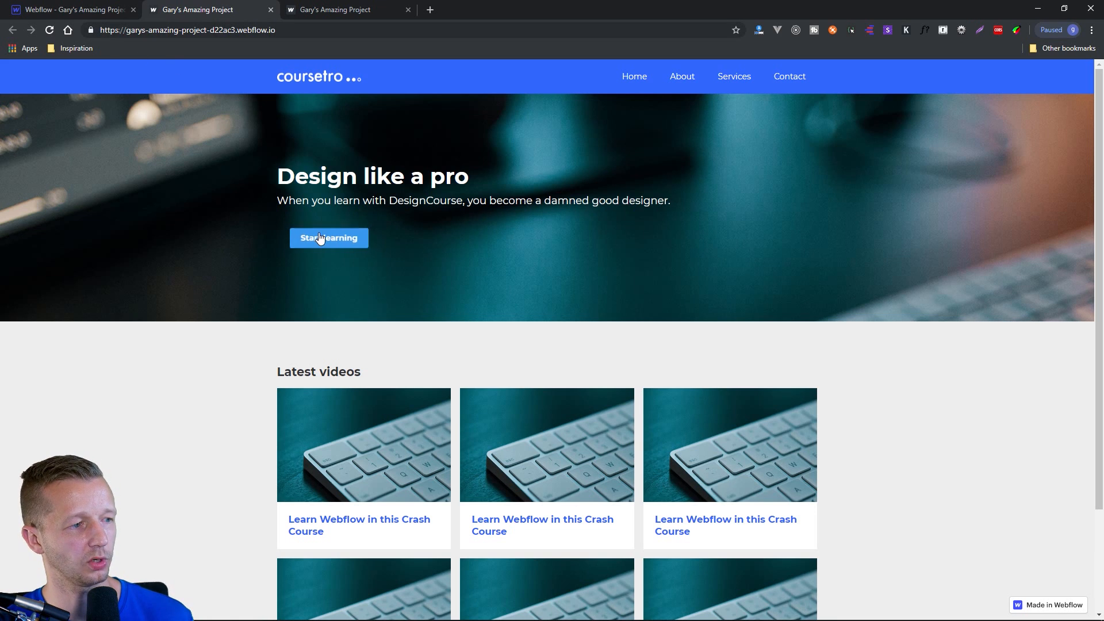
{"action": "left_click", "coordinate": [82, 8]}
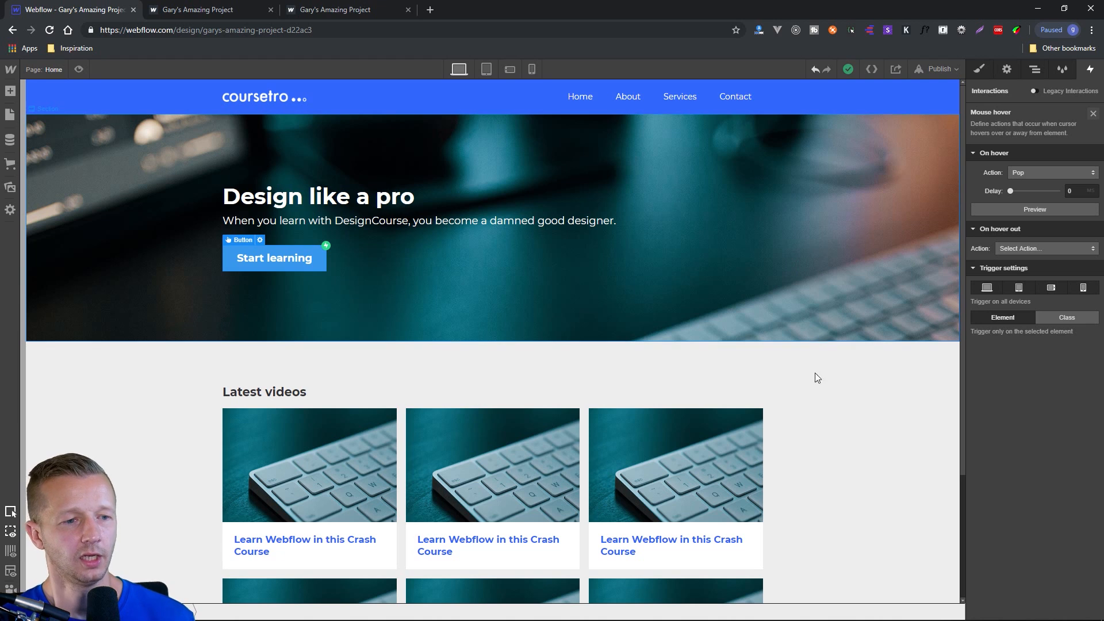
Select the Latest videos container and create a new timed animation for a page load trigger, running when the page starts loading.
{"action": "left_click", "coordinate": [824, 418]}
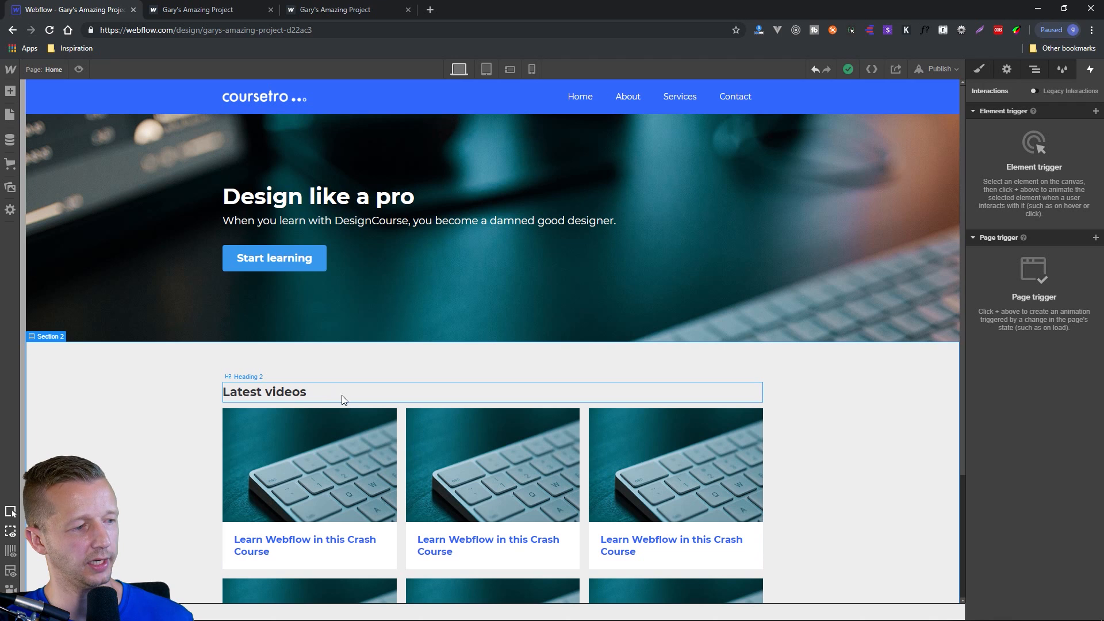
{"action": "left_click", "coordinate": [303, 364]}
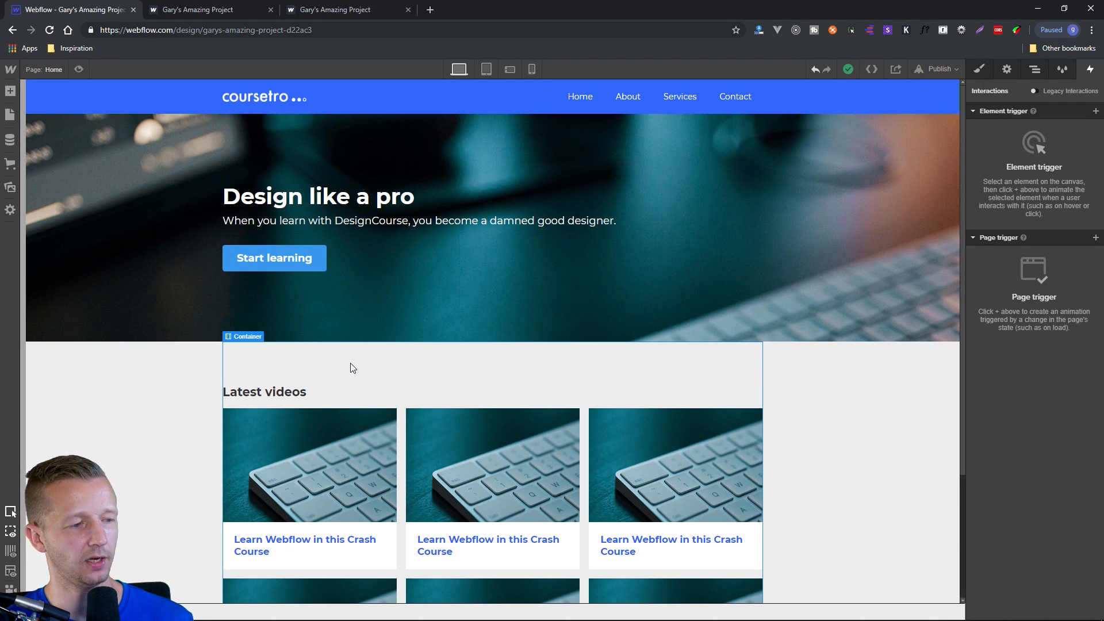
{"action": "scroll", "coordinate": [685, 388], "scroll_direction": "down", "scroll_amount": 3}
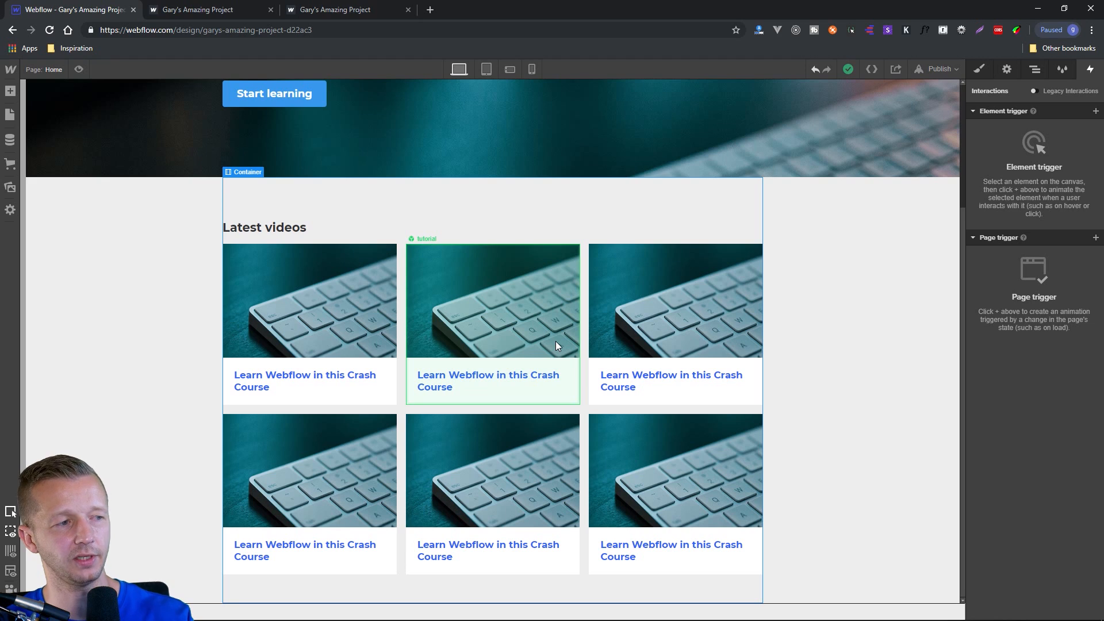
{"action": "left_click", "coordinate": [1096, 238]}
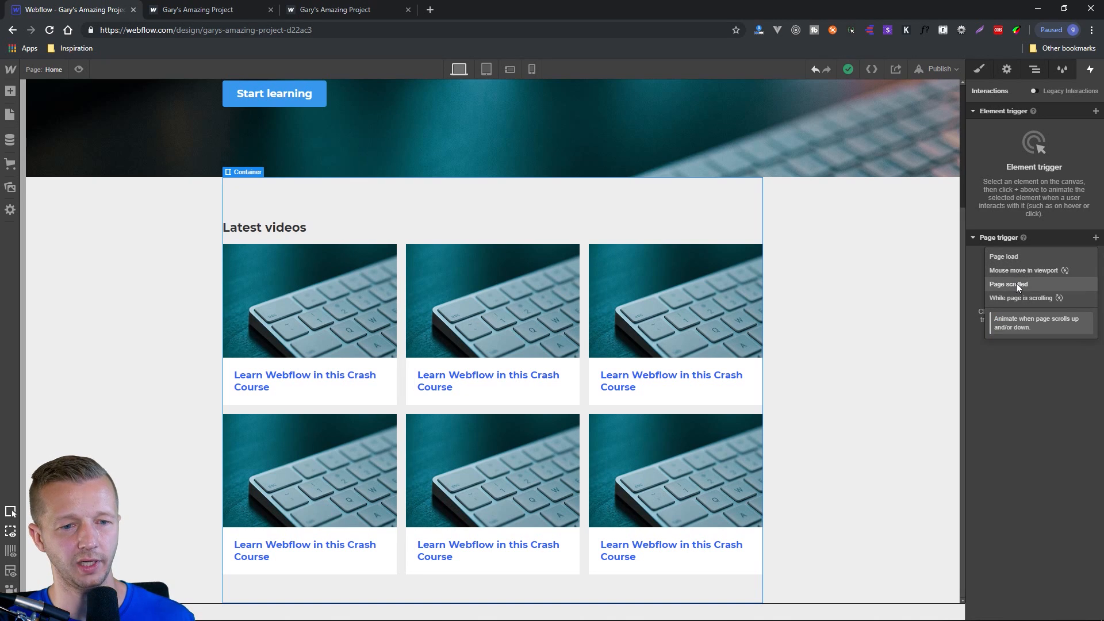
{"action": "left_click", "coordinate": [1021, 258]}
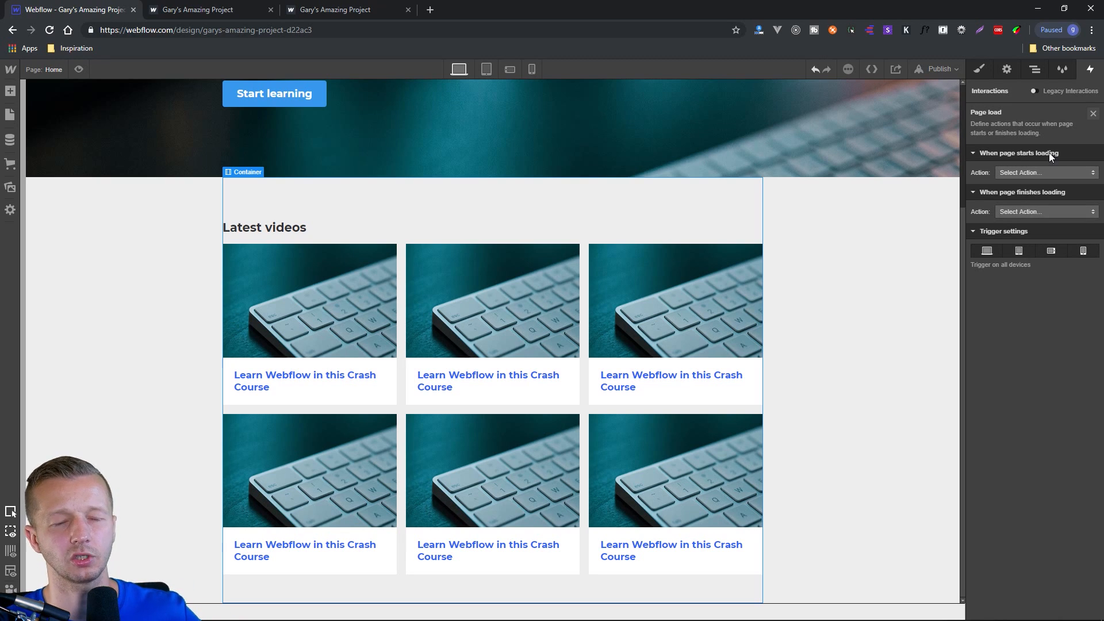
{"action": "left_click", "coordinate": [1022, 173]}
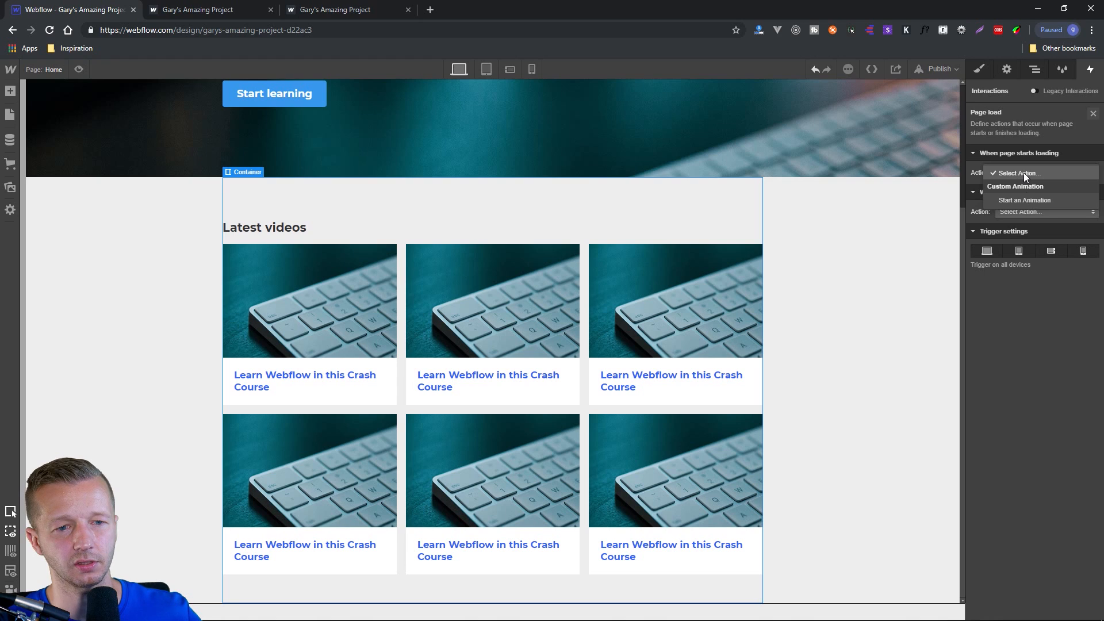
{"action": "left_click", "coordinate": [1027, 201]}
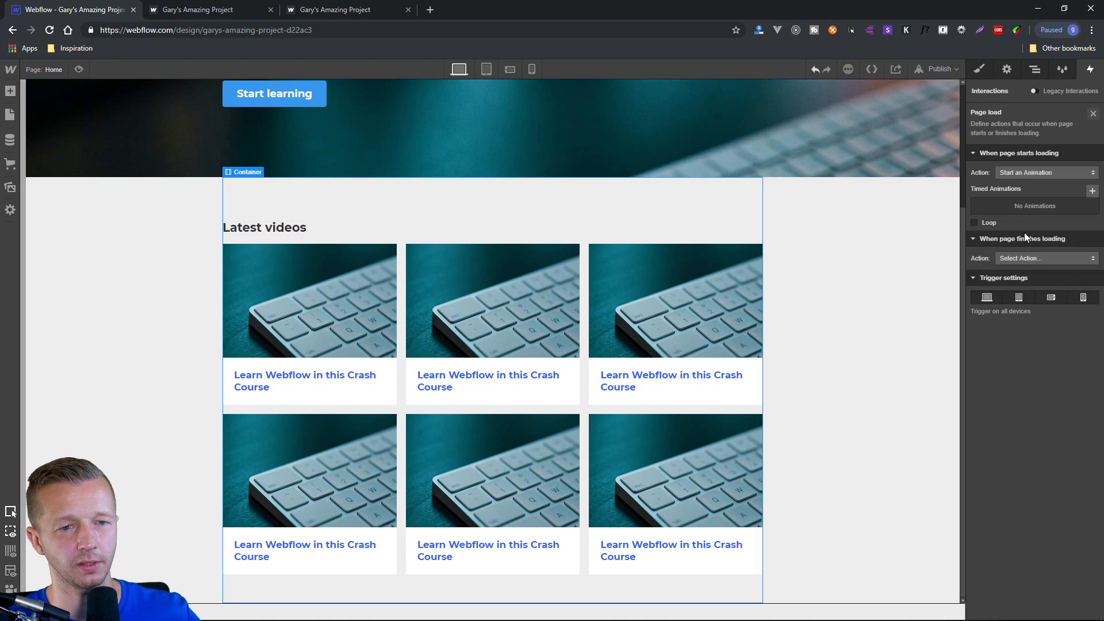
{"action": "left_click", "coordinate": [1091, 192]}
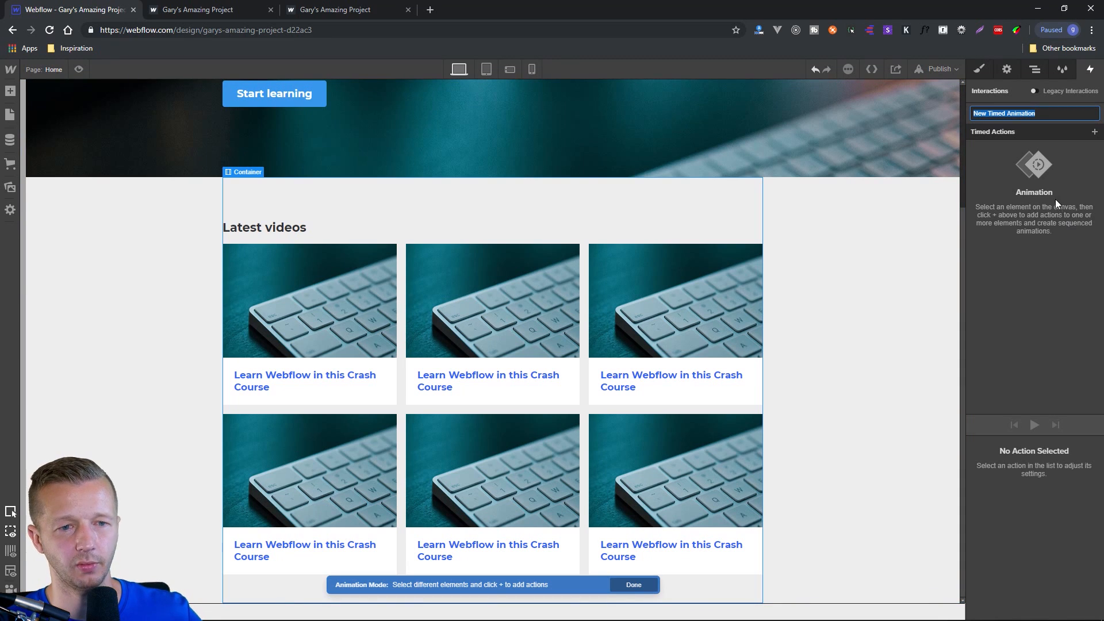
Add an Opacity action of 0% to the container and set it as the initial state.
{"action": "left_click", "coordinate": [1095, 133]}
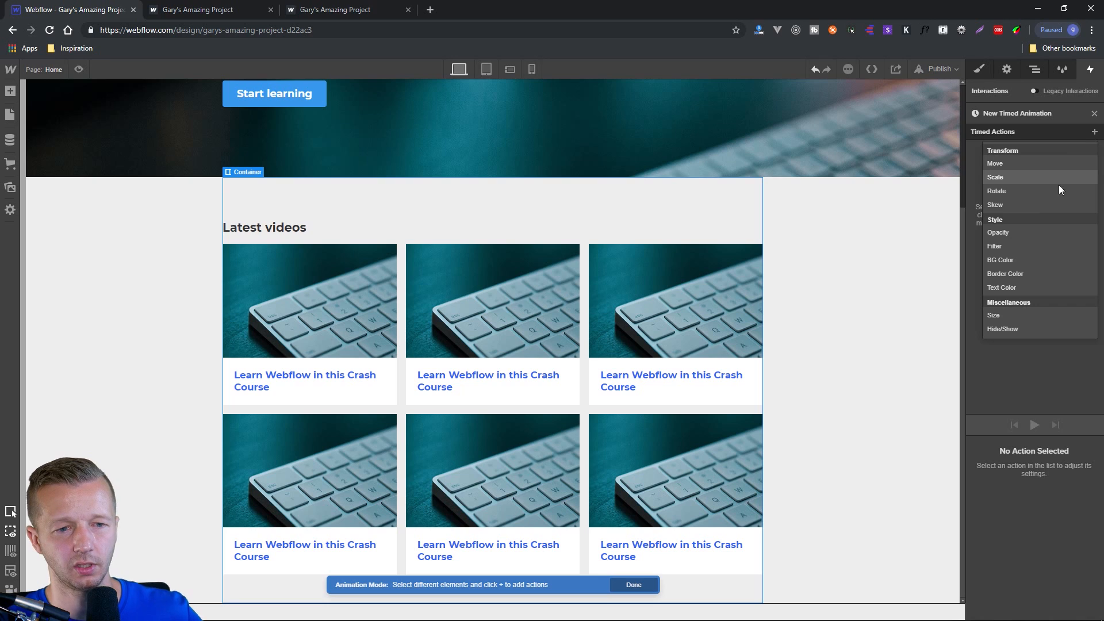
{"action": "left_click", "coordinate": [1020, 232]}
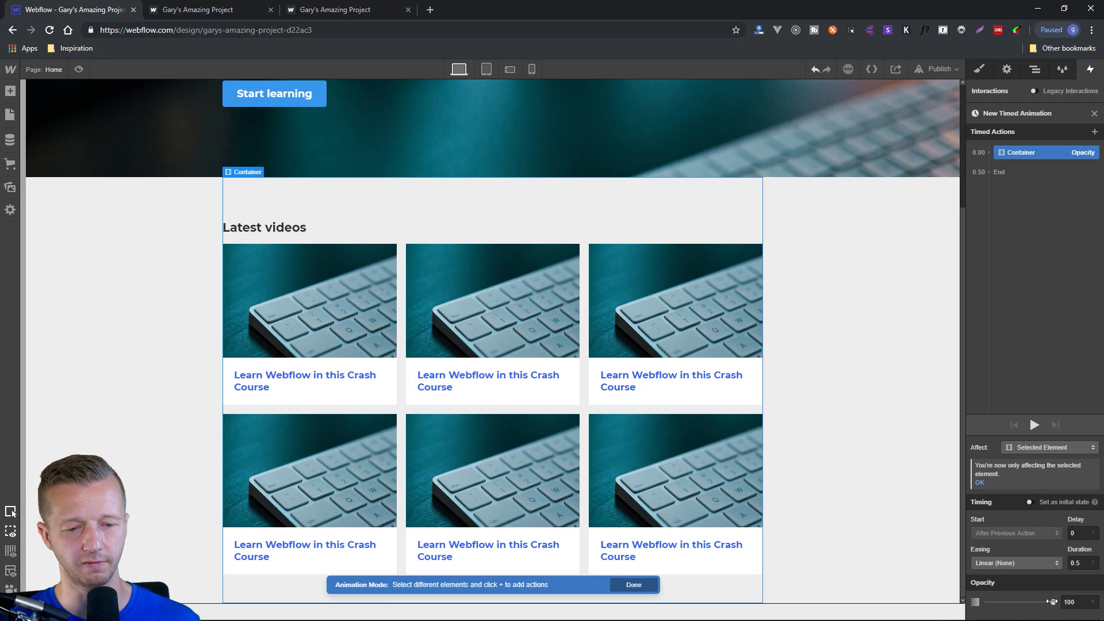
{"action": "left_click_drag", "start_coordinate": [1052, 602], "coordinate": [987, 601]}
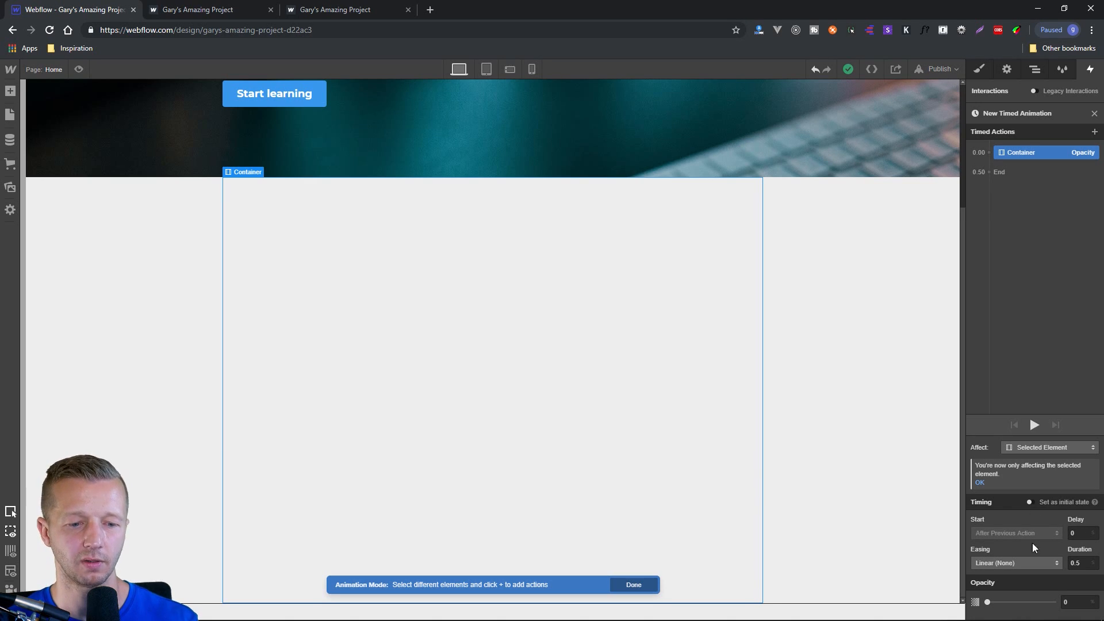
{"action": "left_click", "coordinate": [1031, 502]}
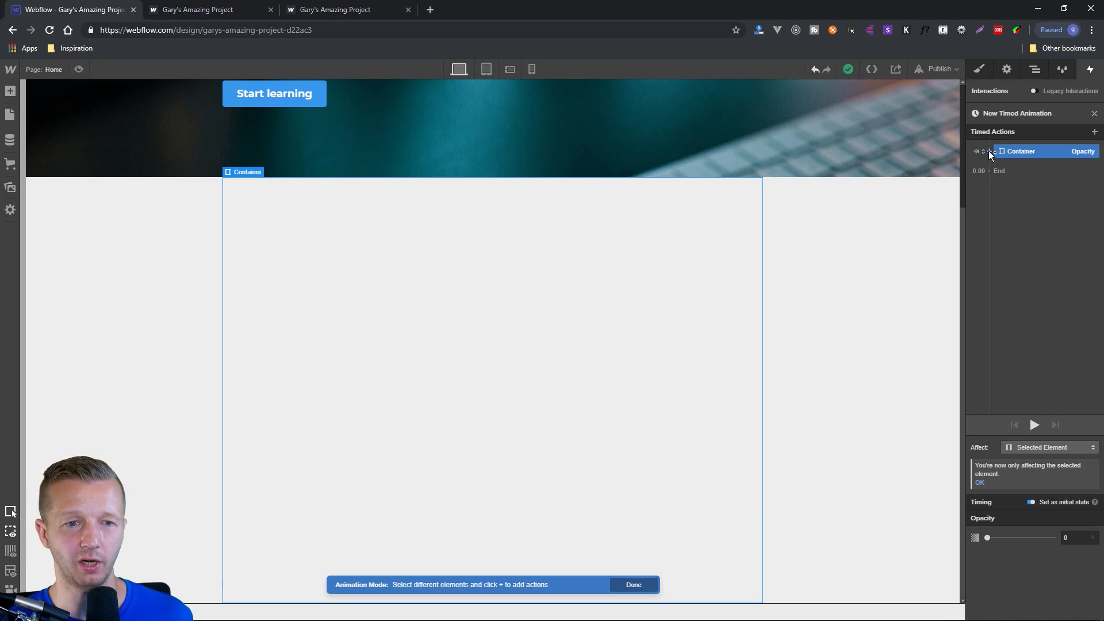
Add a Move action to the container's initial state, offsetting it 74 px down on the Y axis.
{"action": "left_click", "coordinate": [989, 150]}
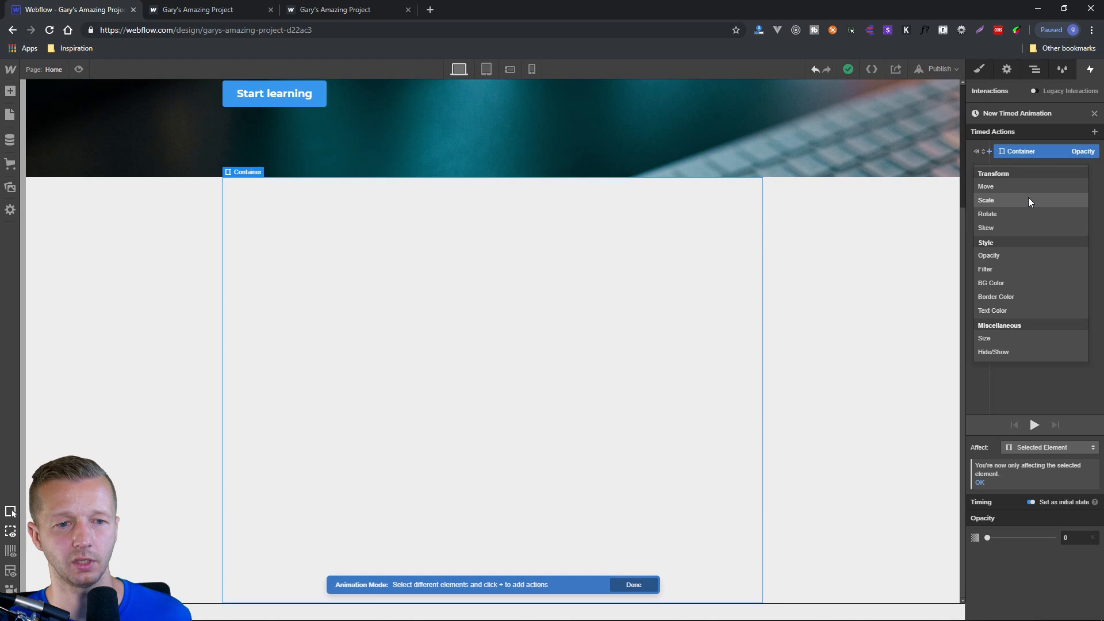
{"action": "left_click", "coordinate": [1012, 187]}
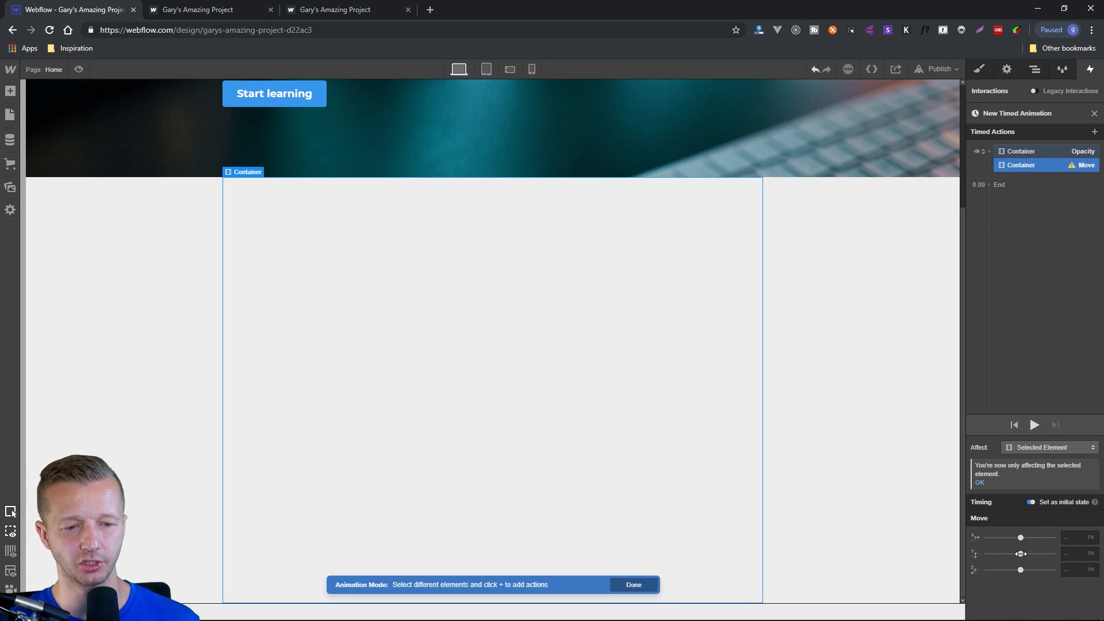
{"action": "left_click_drag", "start_coordinate": [1021, 554], "coordinate": [1026, 554]}
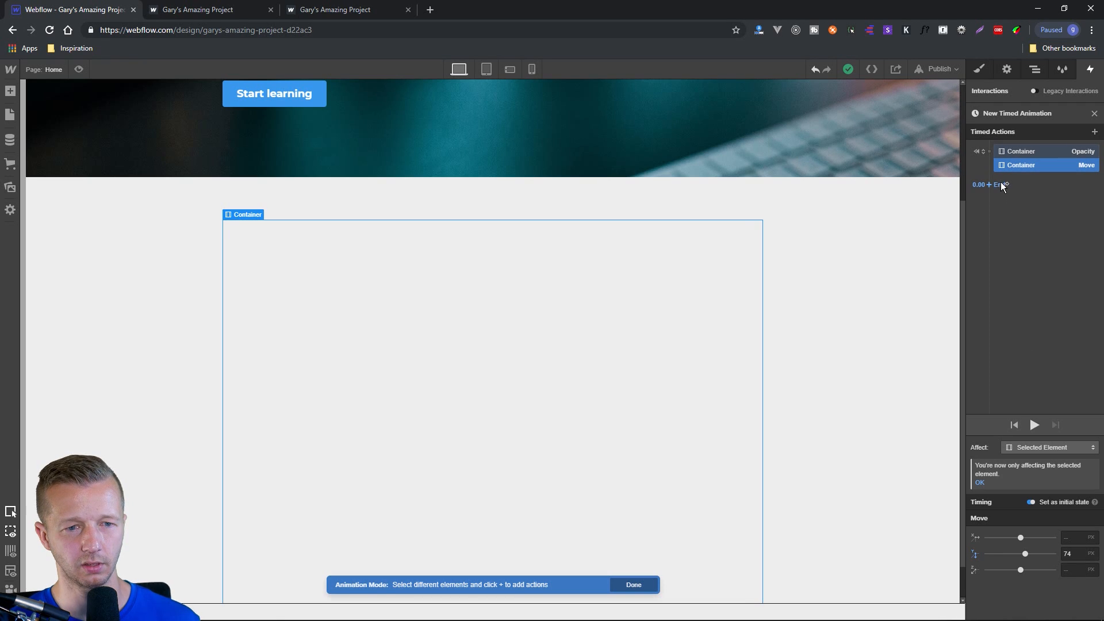
Add a second Opacity action of 100% to the container following its initial state.
{"action": "left_click", "coordinate": [1016, 236]}
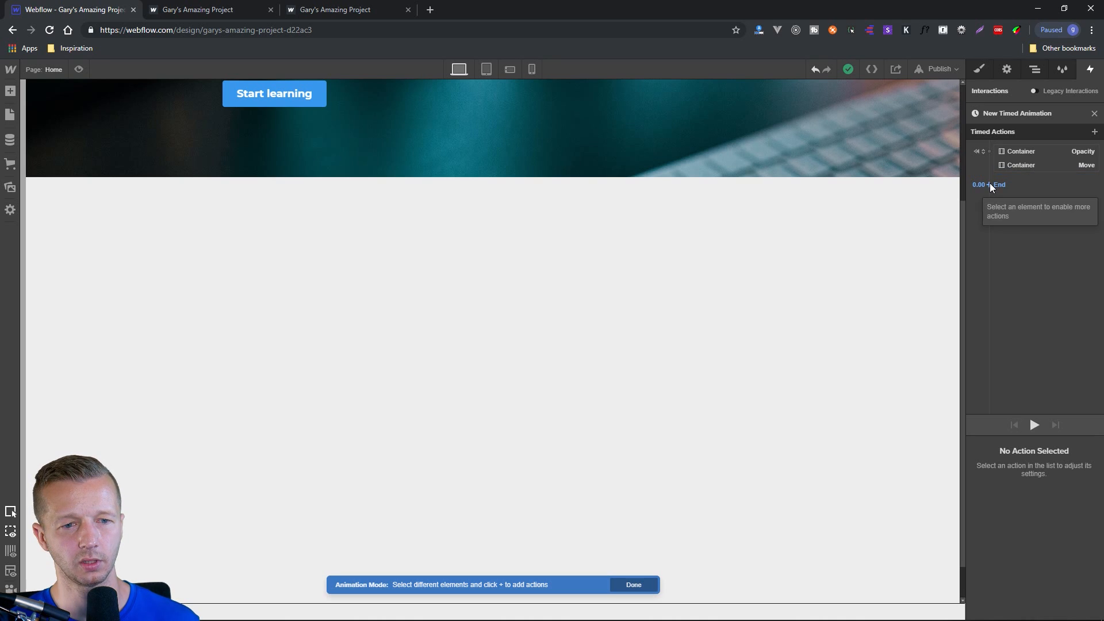
{"action": "left_click", "coordinate": [680, 229]}
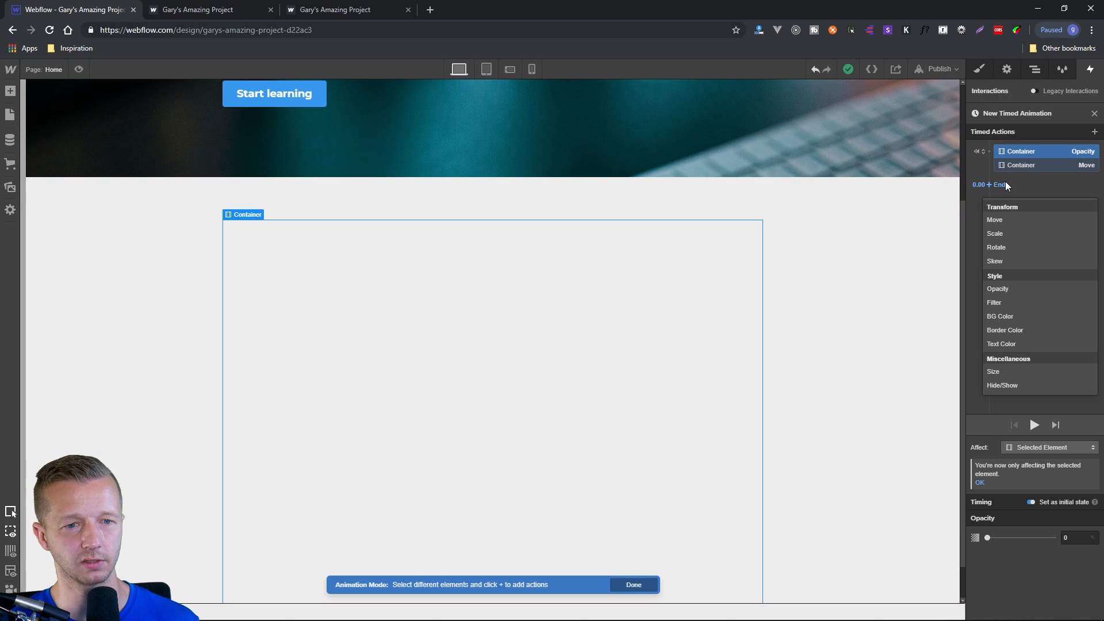
{"action": "left_click", "coordinate": [988, 185]}
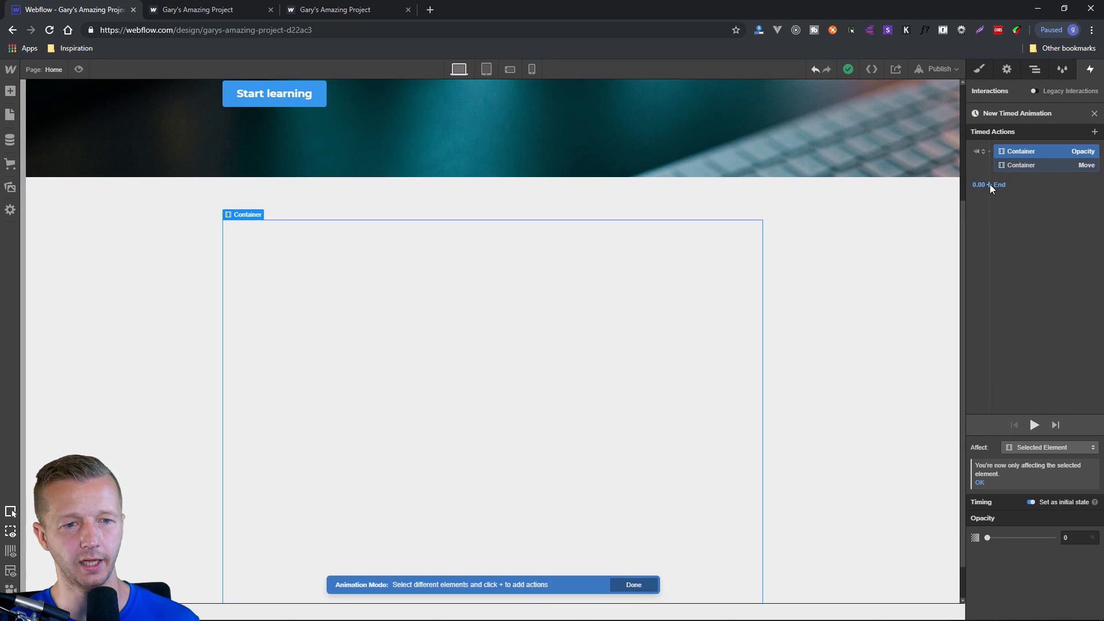
{"action": "left_click", "coordinate": [990, 184]}
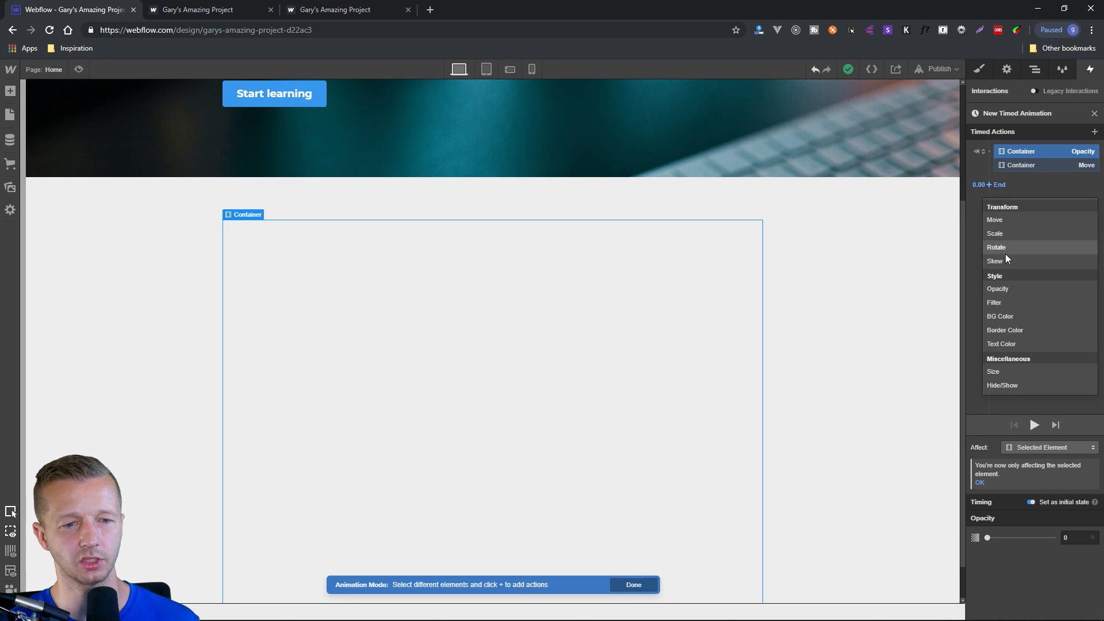
{"action": "left_click", "coordinate": [1004, 289]}
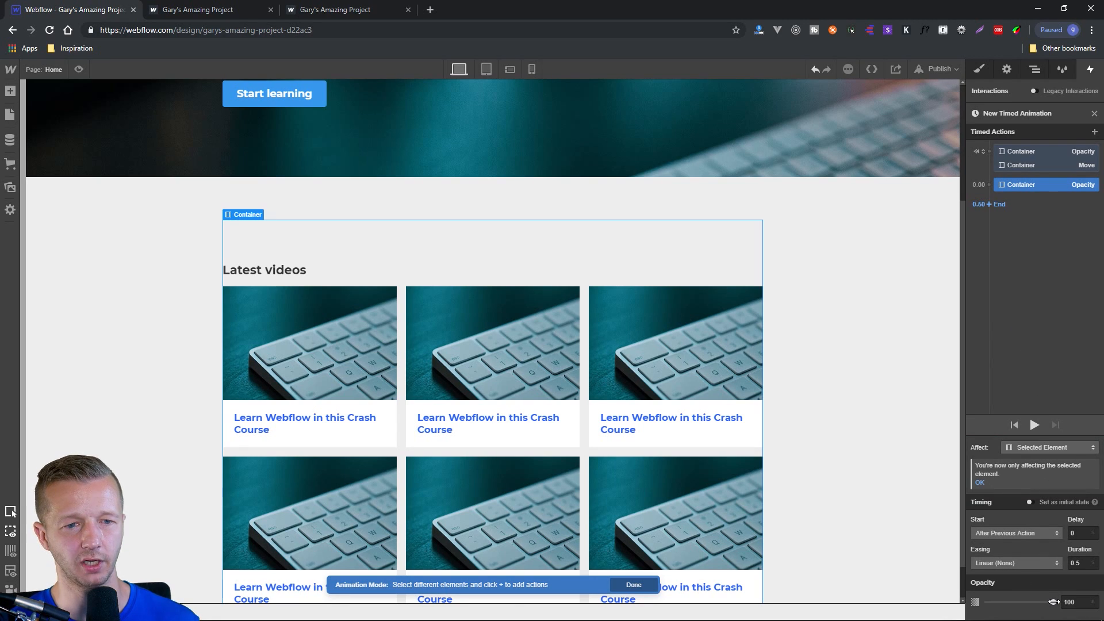
Add a Move action running together with the container's 100% Opacity action and play the animation.
{"action": "left_click", "coordinate": [989, 185]}
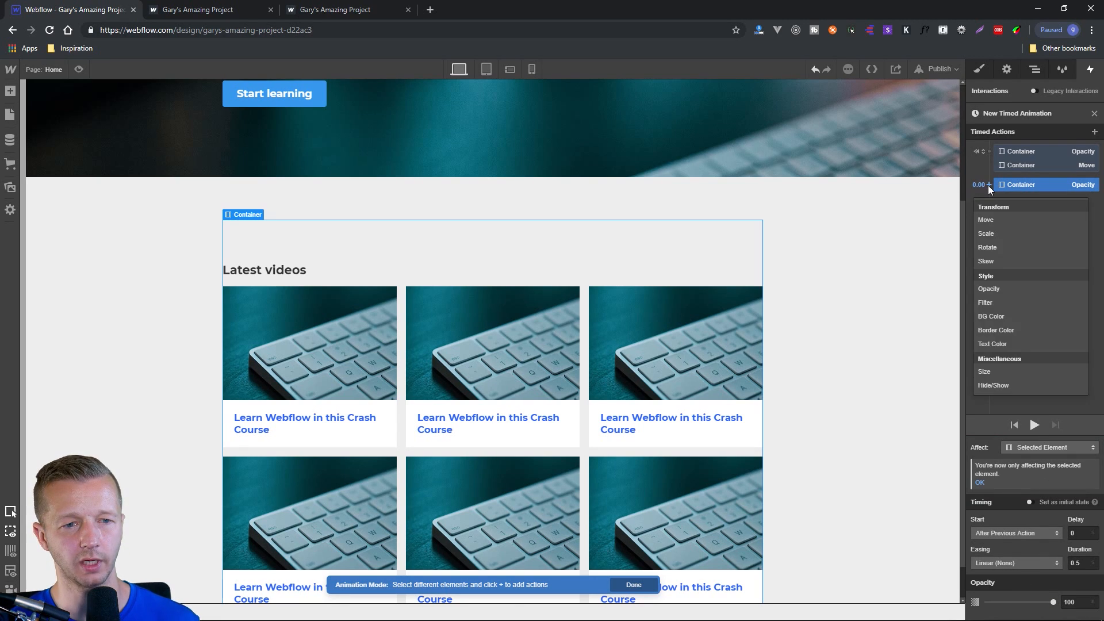
{"action": "left_click", "coordinate": [989, 219]}
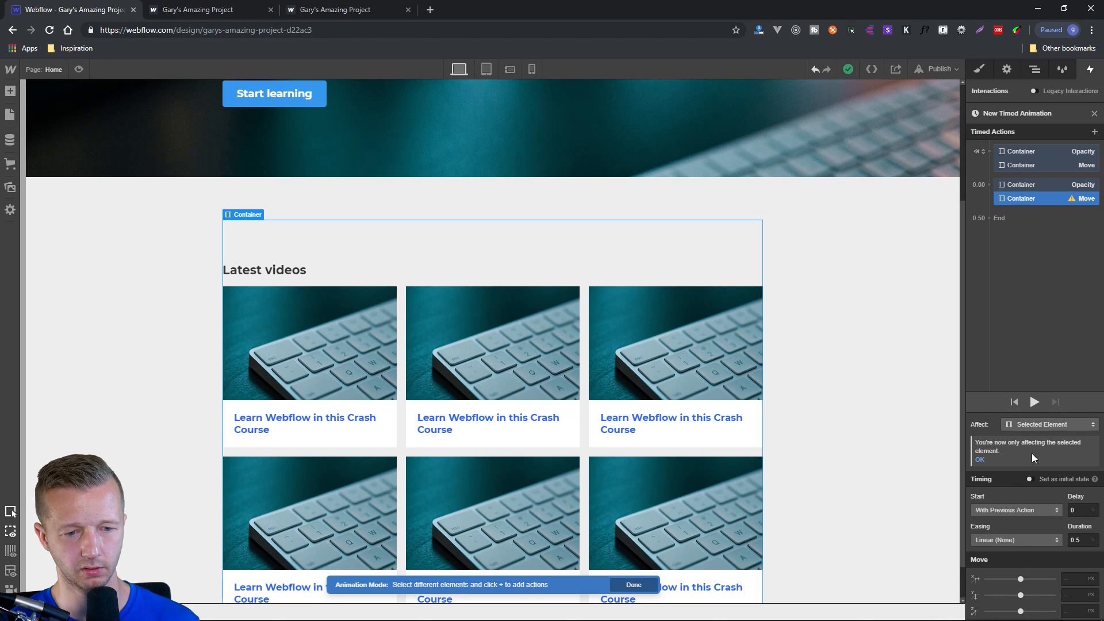
{"action": "left_click", "coordinate": [1036, 403]}
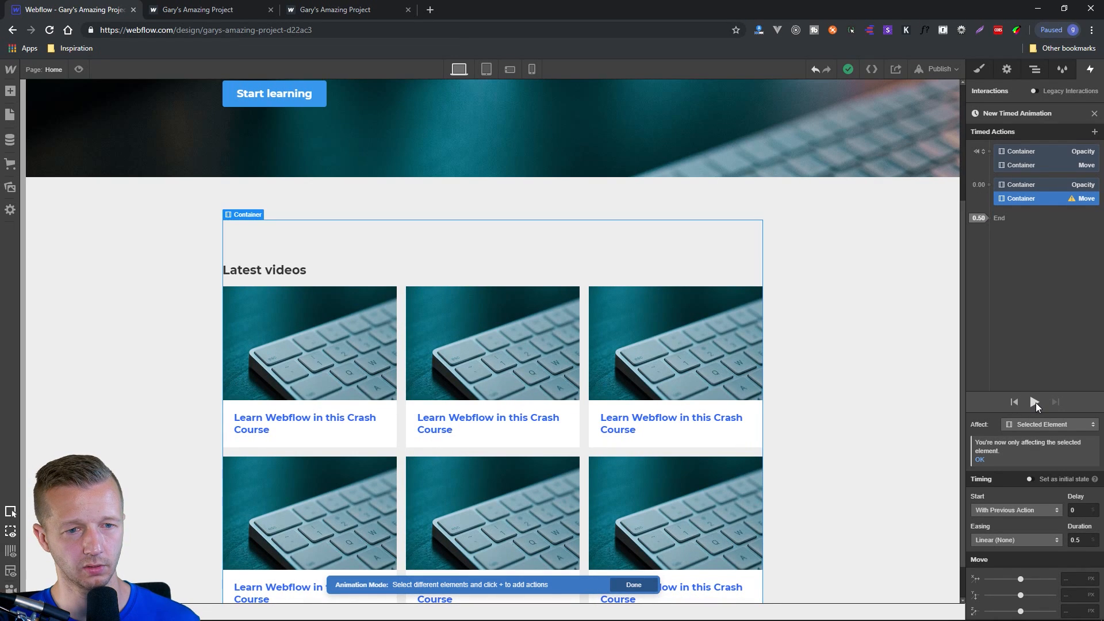
Replay the timed animation from the container's initial Opacity state to check how it fades and moves.
{"action": "left_click", "coordinate": [1035, 403]}
{"action": "left_click", "coordinate": [979, 152]}
{"action": "left_click", "coordinate": [979, 152]}
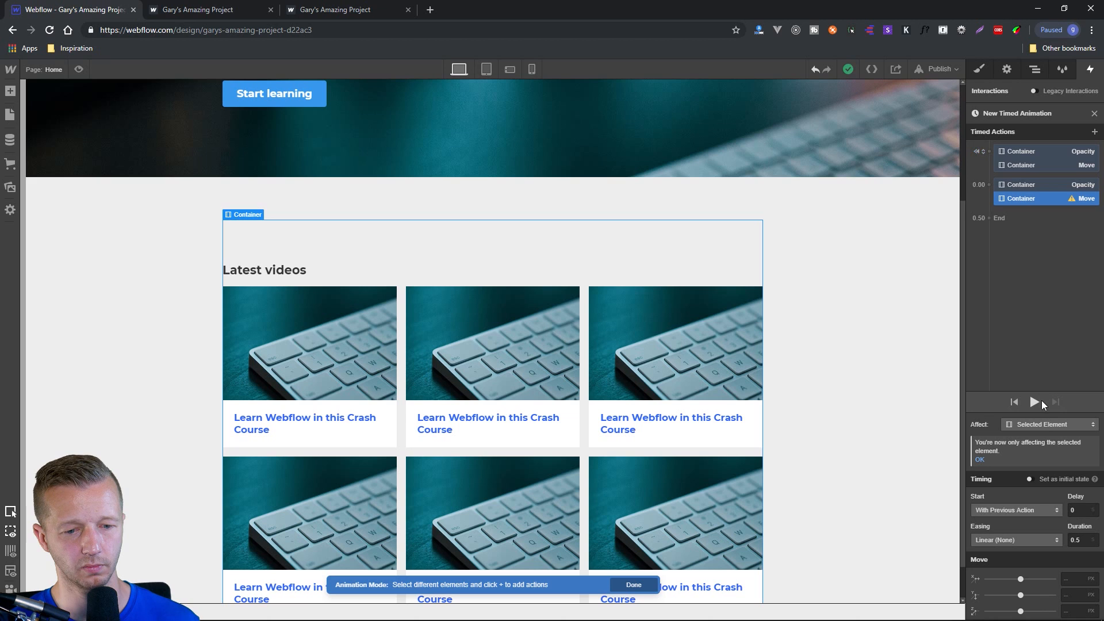
{"action": "left_click", "coordinate": [1032, 150]}
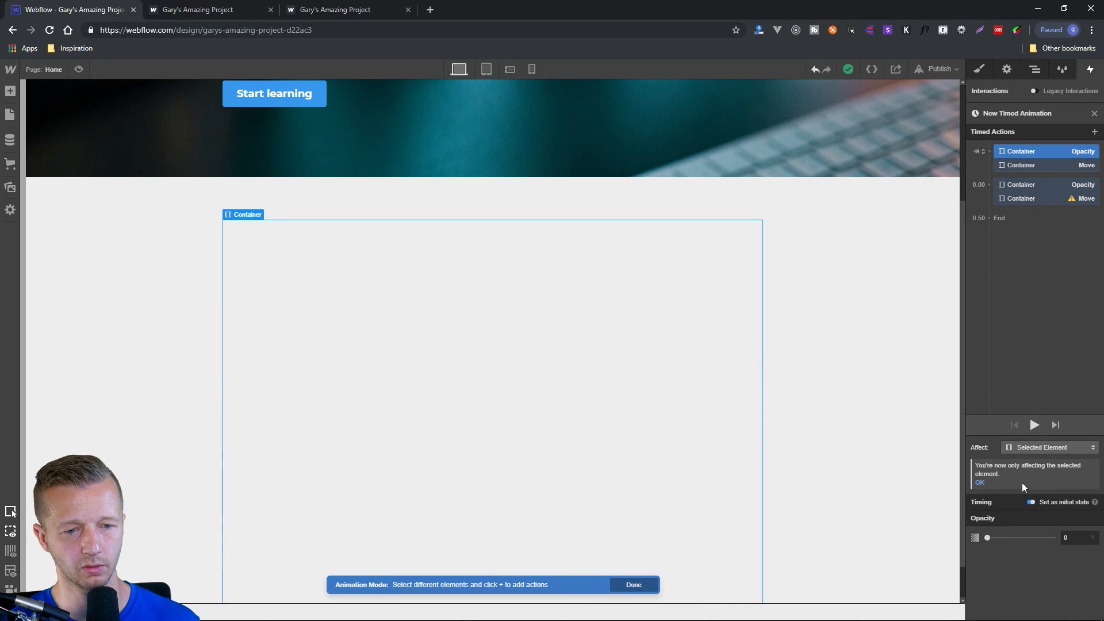
{"action": "left_click", "coordinate": [1037, 421]}
{"action": "left_click", "coordinate": [1031, 423]}
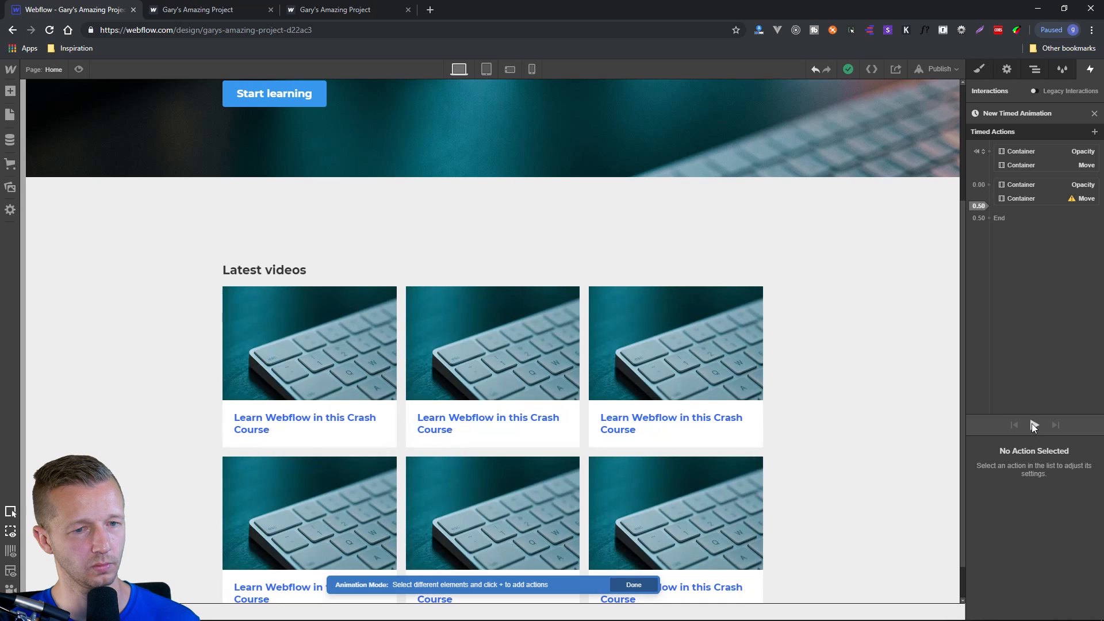
Set the Y offset of the container's second Move action to 0 px and play the animation.
{"action": "left_click", "coordinate": [1027, 201]}
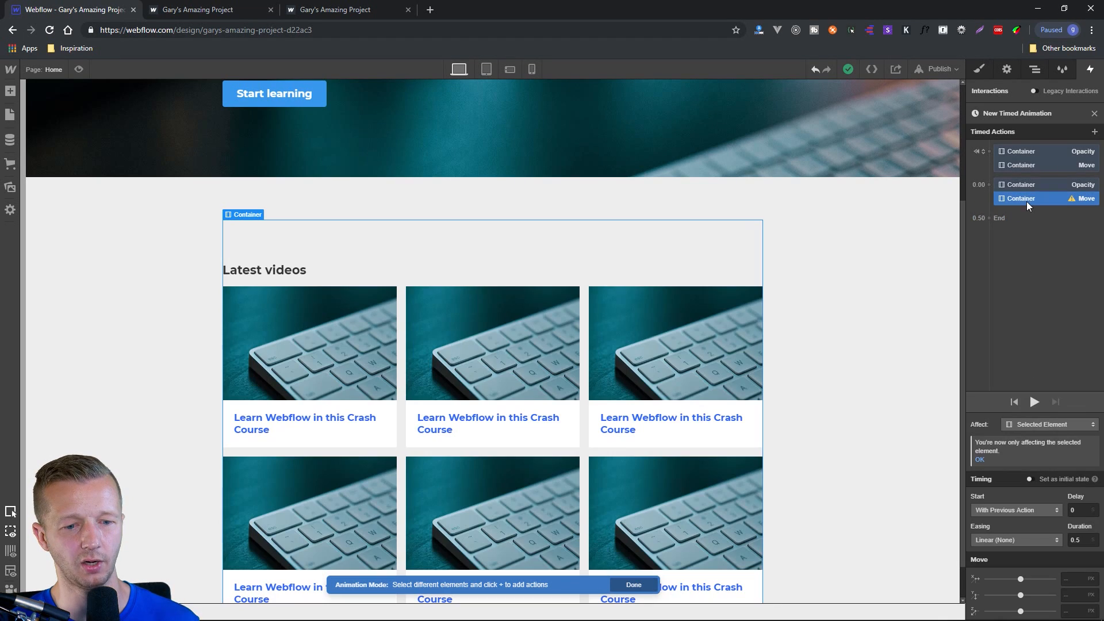
{"action": "left_click", "coordinate": [1070, 594]}
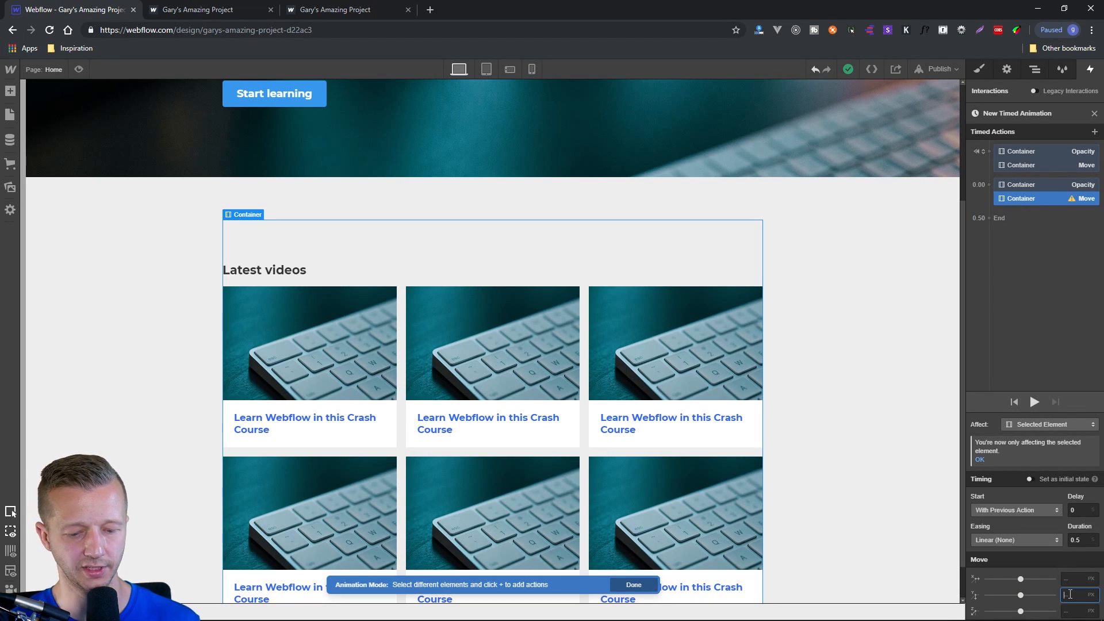
{"action": "type", "text": "0"}
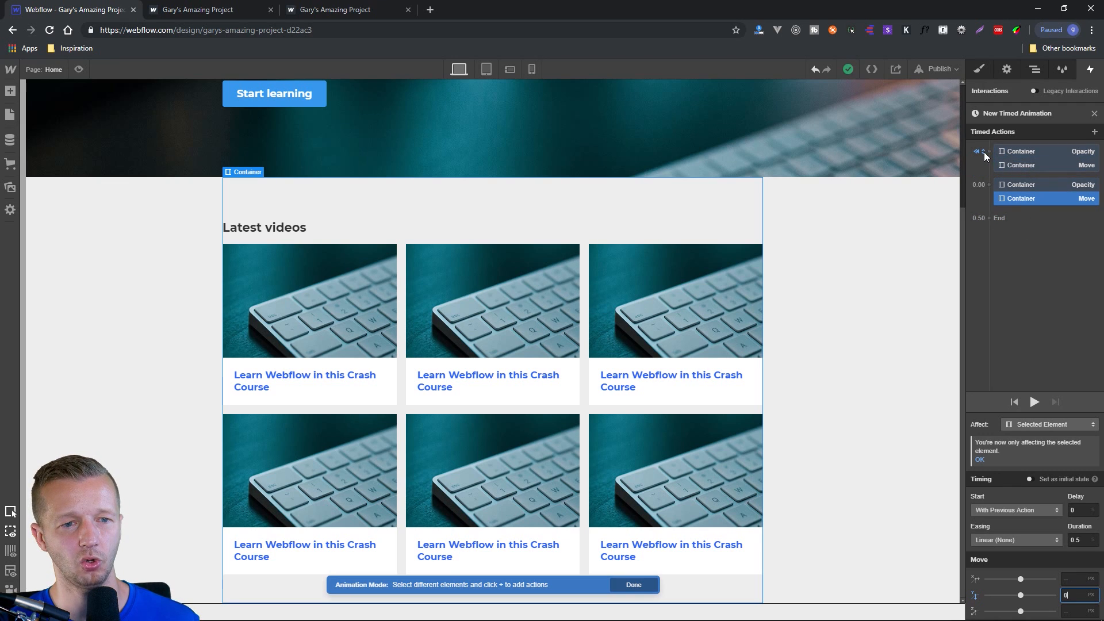
{"action": "left_click", "coordinate": [1033, 401]}
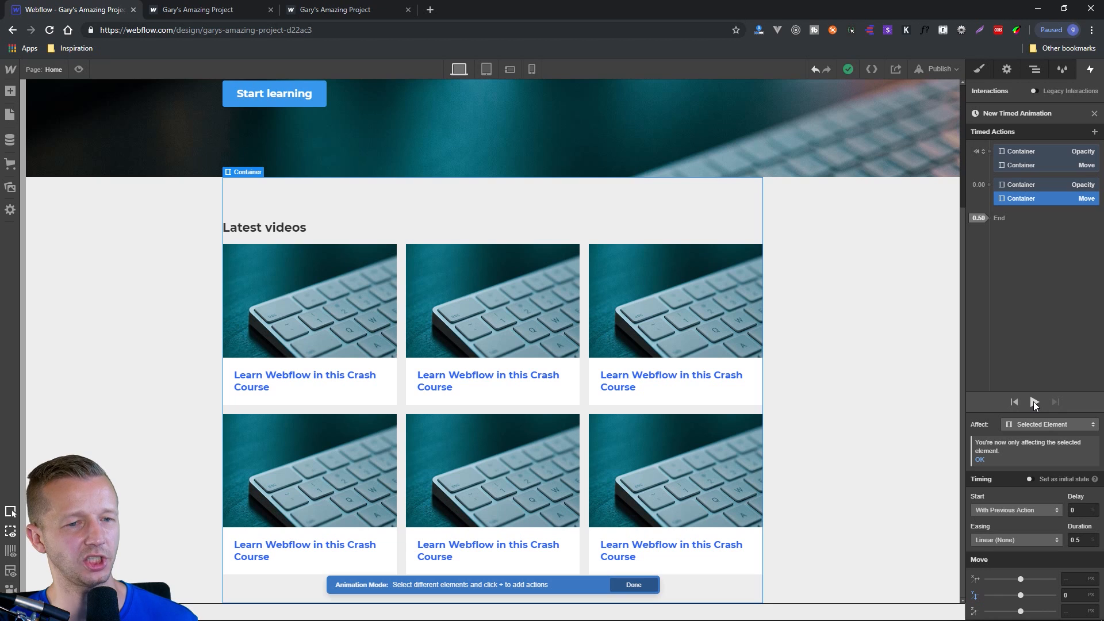
{"action": "left_click", "coordinate": [1033, 402]}
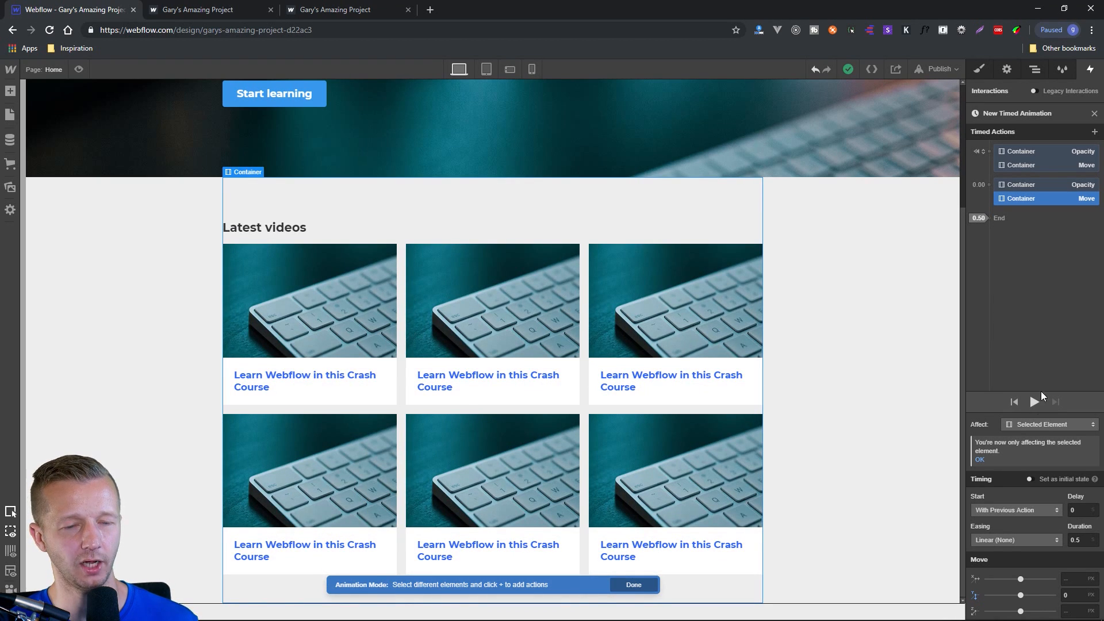
Give the container's second Move action a duration of 2 seconds and Ease In easing.
{"action": "double_click", "coordinate": [1084, 539]}
{"action": "type", "text": "2"}
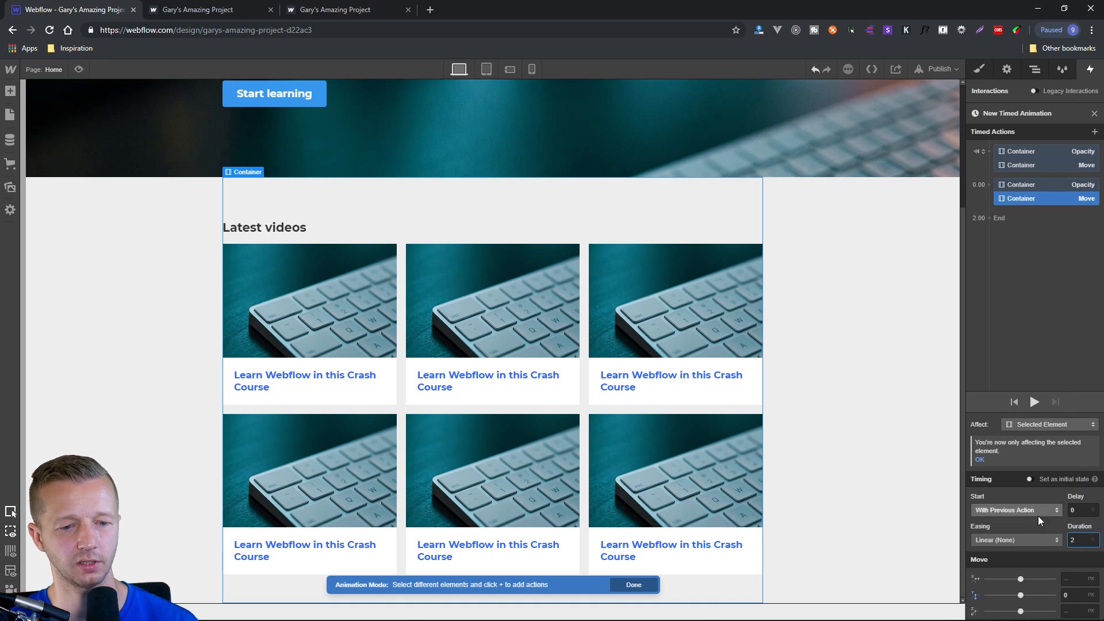
{"action": "left_click", "coordinate": [1032, 540]}
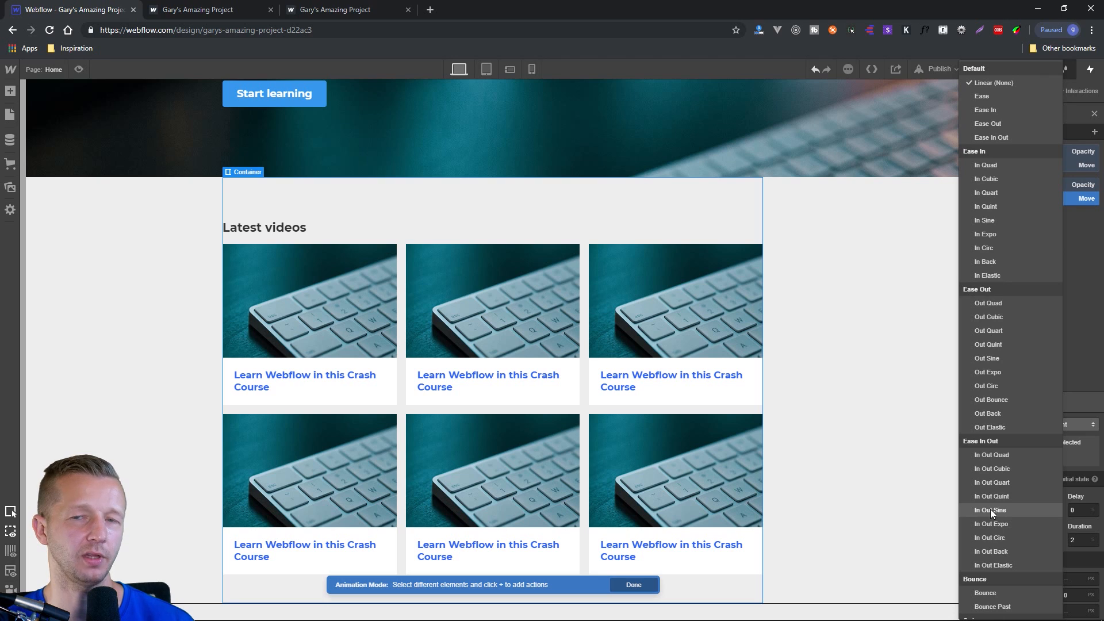
{"action": "left_click", "coordinate": [991, 109]}
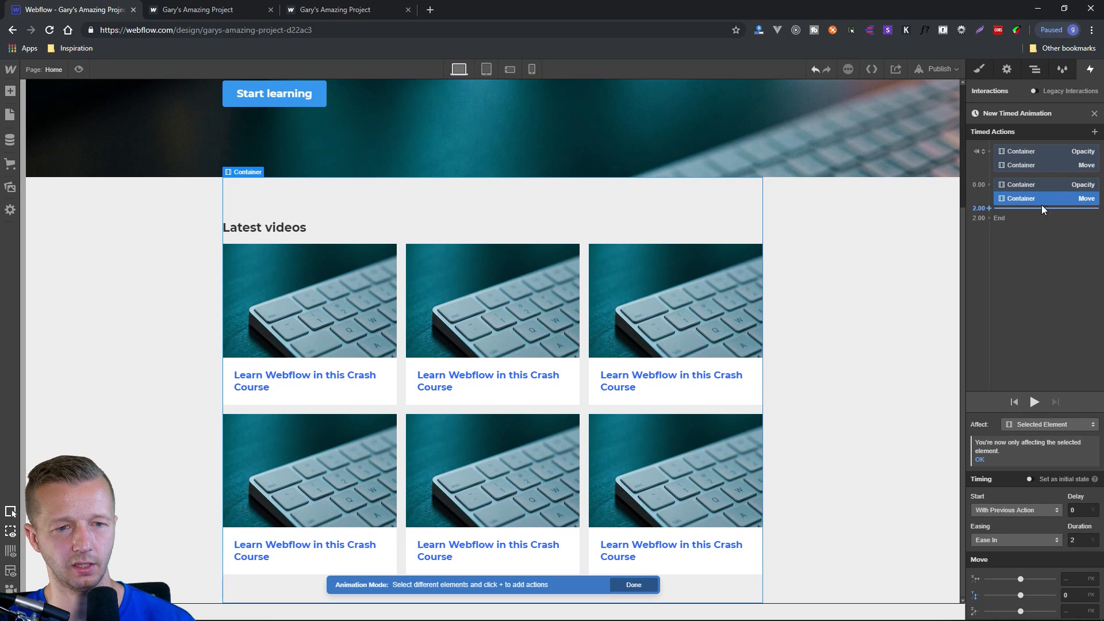
Give the container's 100% Opacity action a 2-second duration and Ease In easing, and play the animation.
{"action": "left_click", "coordinate": [1031, 185]}
{"action": "left_click", "coordinate": [1081, 561]}
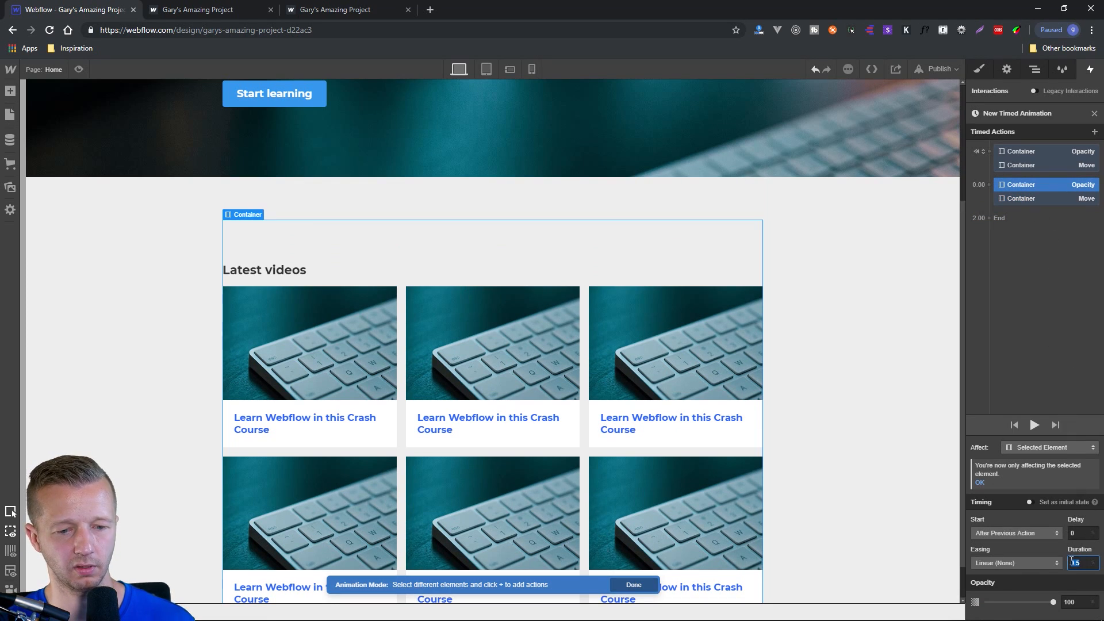
{"action": "type", "text": "2"}
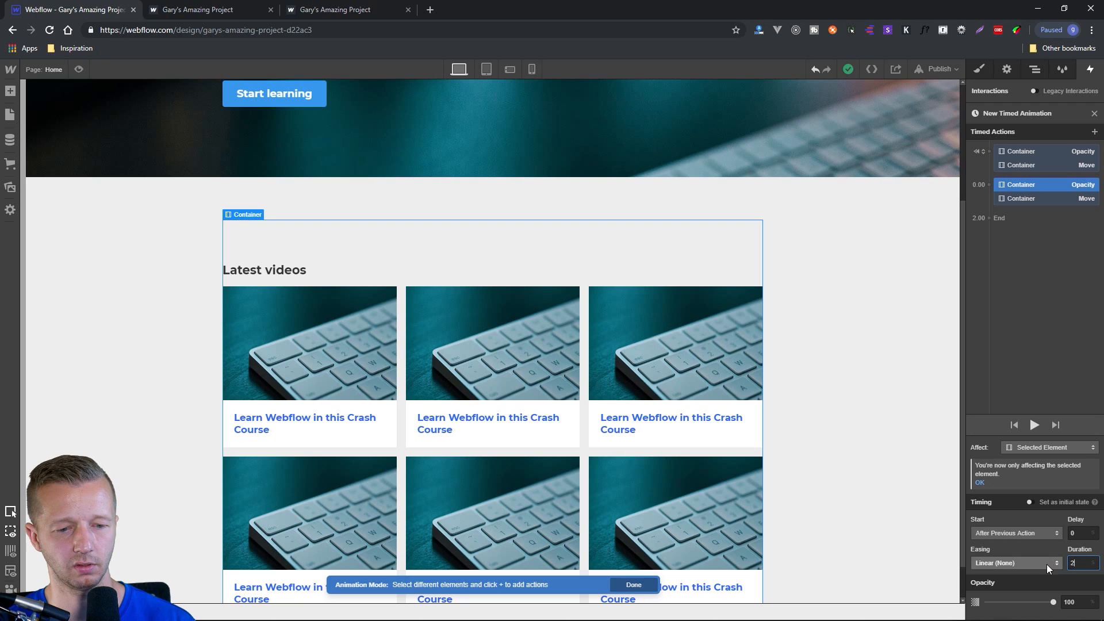
{"action": "left_click", "coordinate": [1047, 564]}
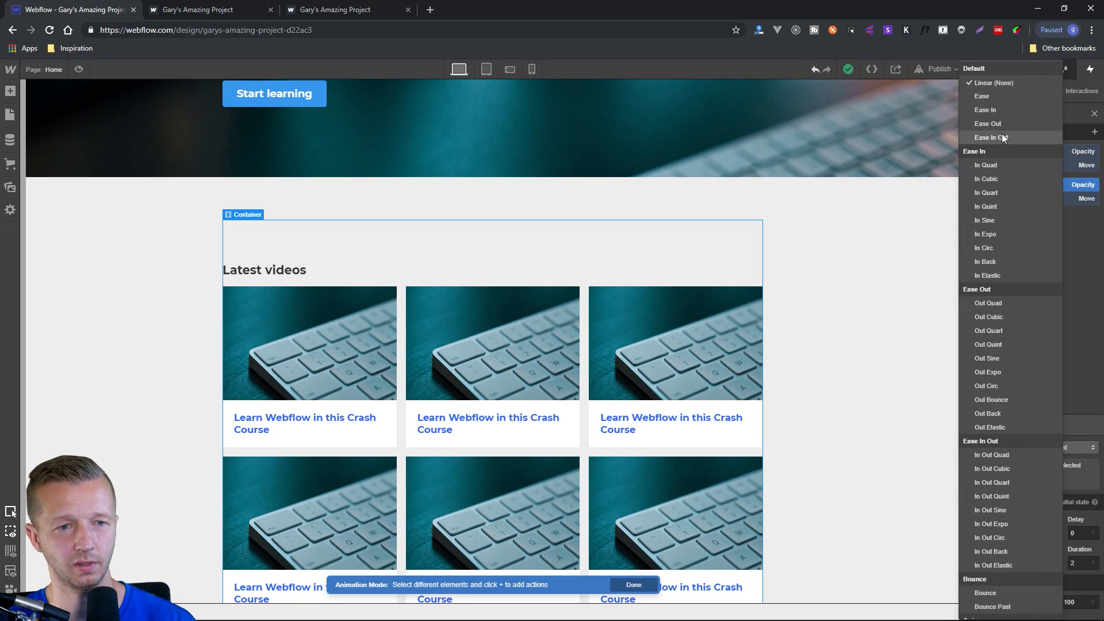
{"action": "left_click", "coordinate": [992, 110]}
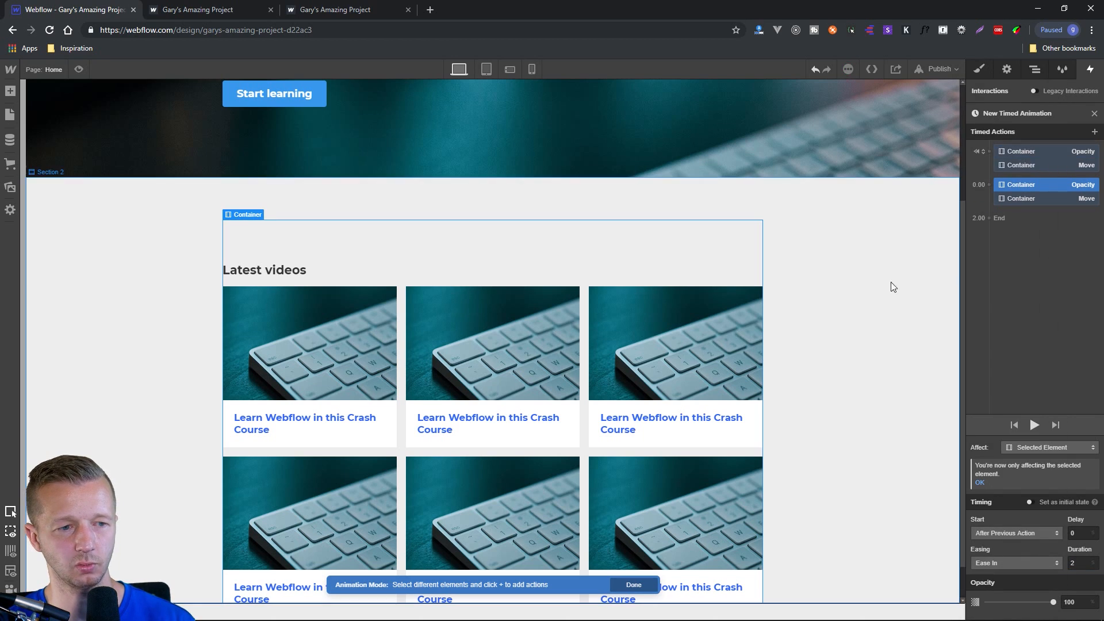
{"action": "left_click", "coordinate": [1036, 429]}
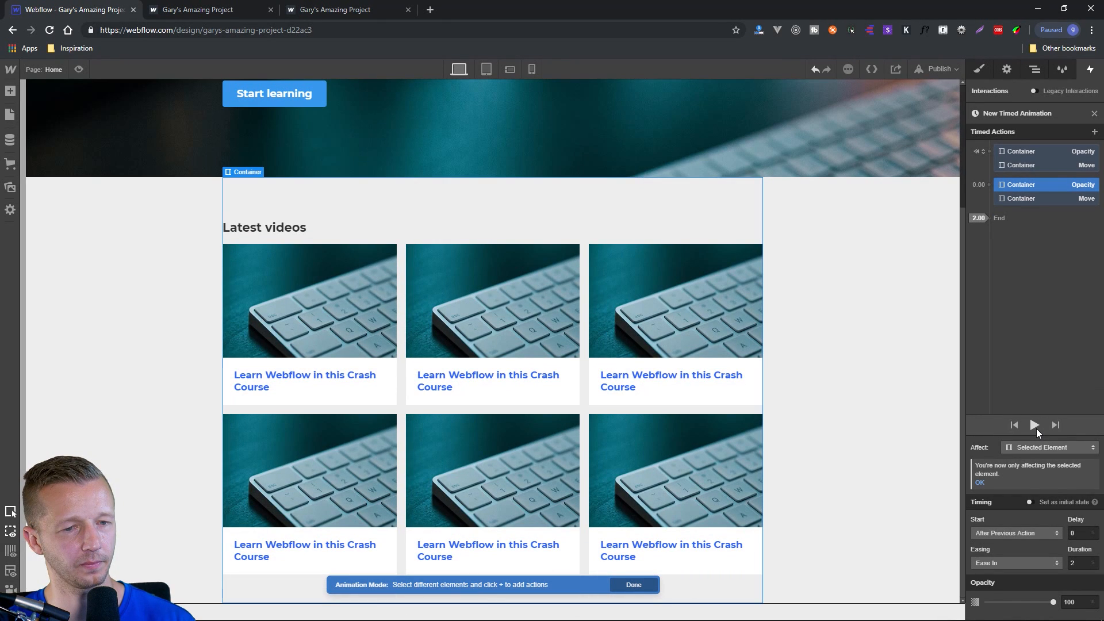
{"action": "left_click", "coordinate": [1035, 426]}
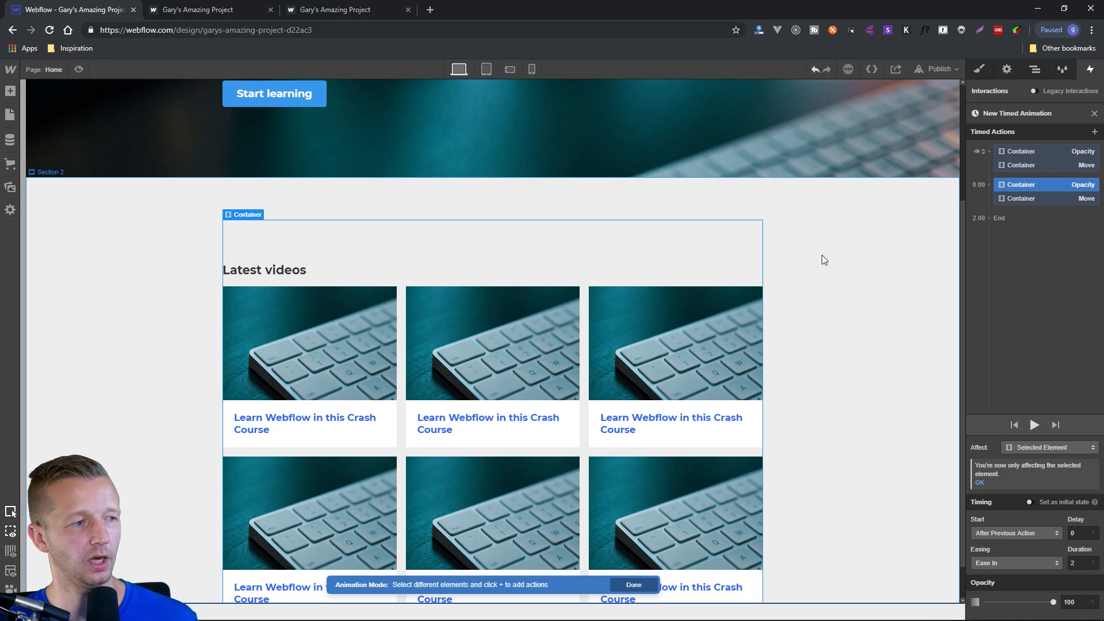
Publish the site to its webflow.io domain and open the live page to look it over.
{"action": "left_click", "coordinate": [823, 258]}
{"action": "left_click", "coordinate": [938, 69]}
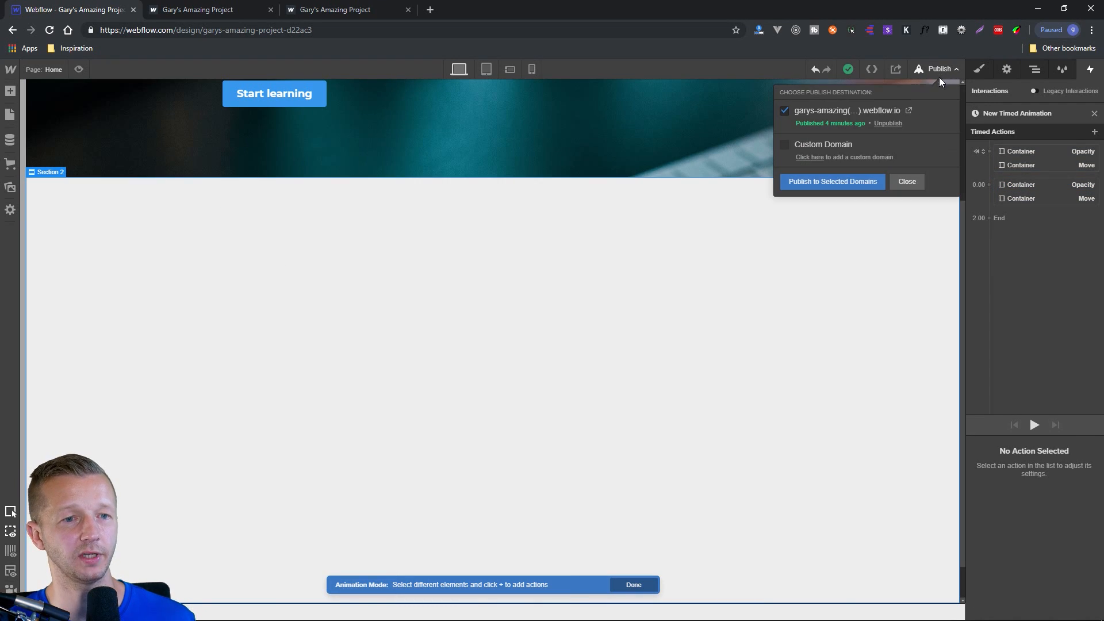
{"action": "left_click", "coordinate": [868, 182]}
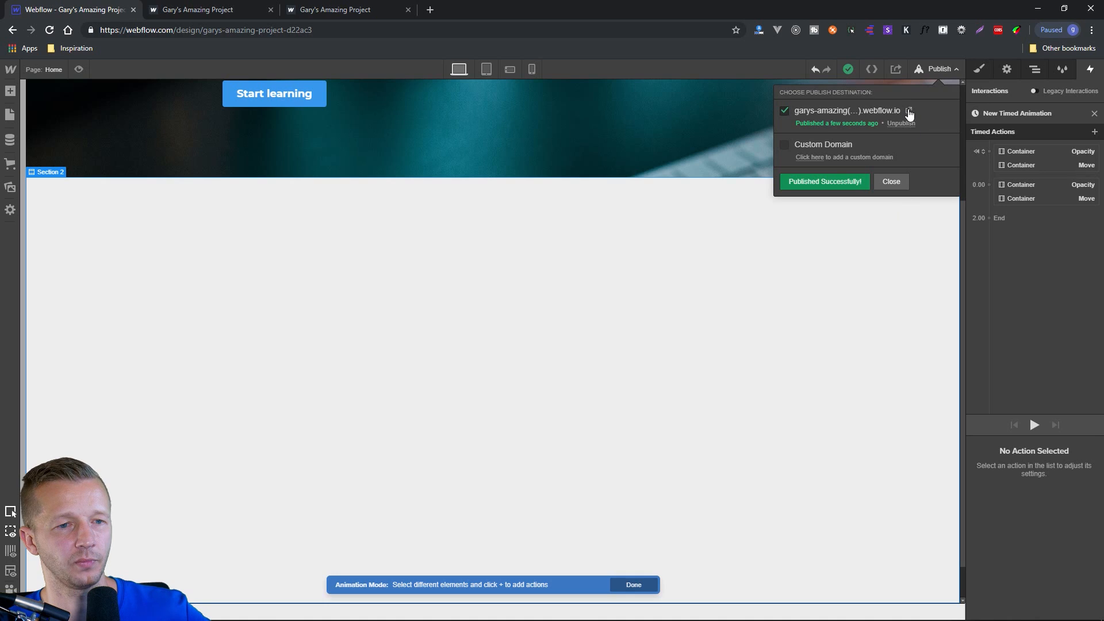
{"action": "left_click", "coordinate": [909, 111]}
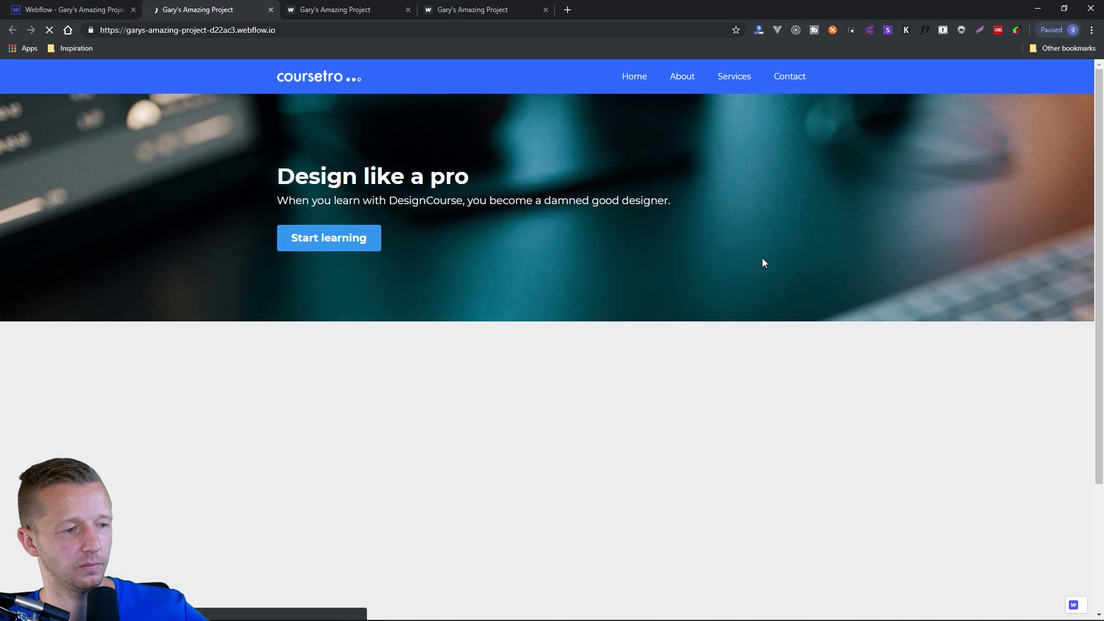
{"action": "scroll", "coordinate": [886, 403], "scroll_direction": "down", "scroll_amount": 3}
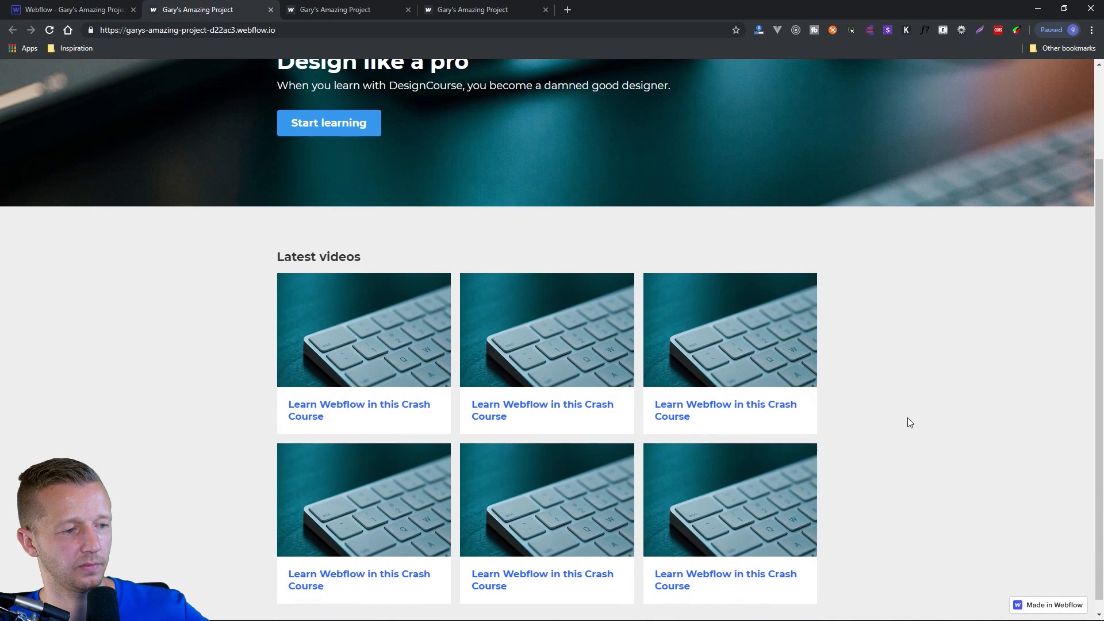
{"action": "scroll", "coordinate": [907, 418], "scroll_direction": "up", "scroll_amount": 3}
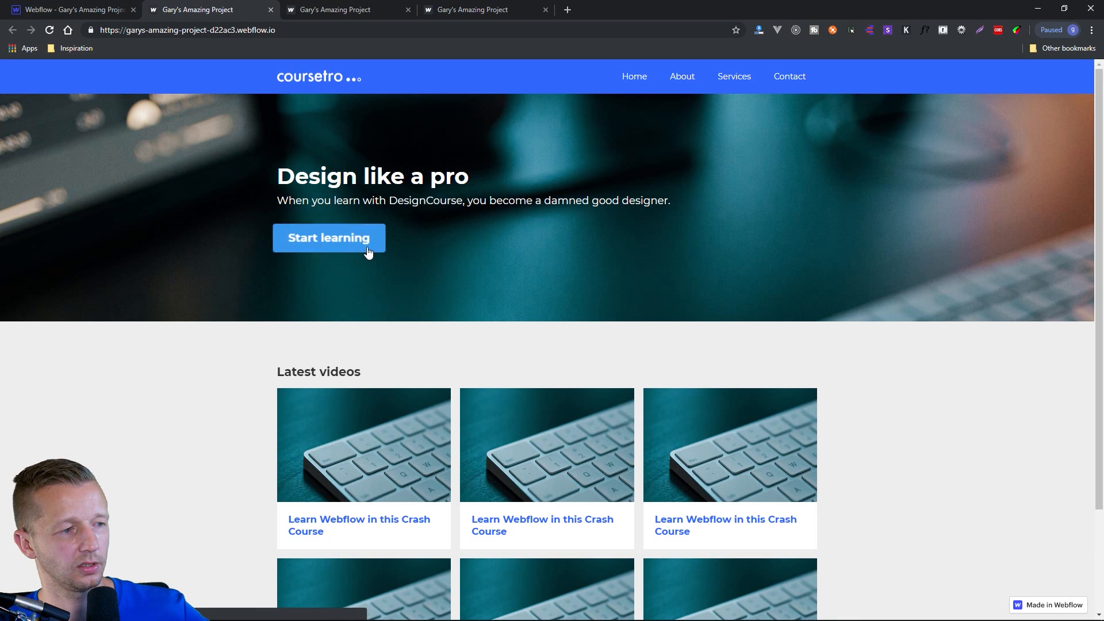
Take the browser out of full-screen size and adjust its width to check the live page in a narrower window.
{"action": "left_click_drag", "start_coordinate": [651, 9], "coordinate": [565, 24]}
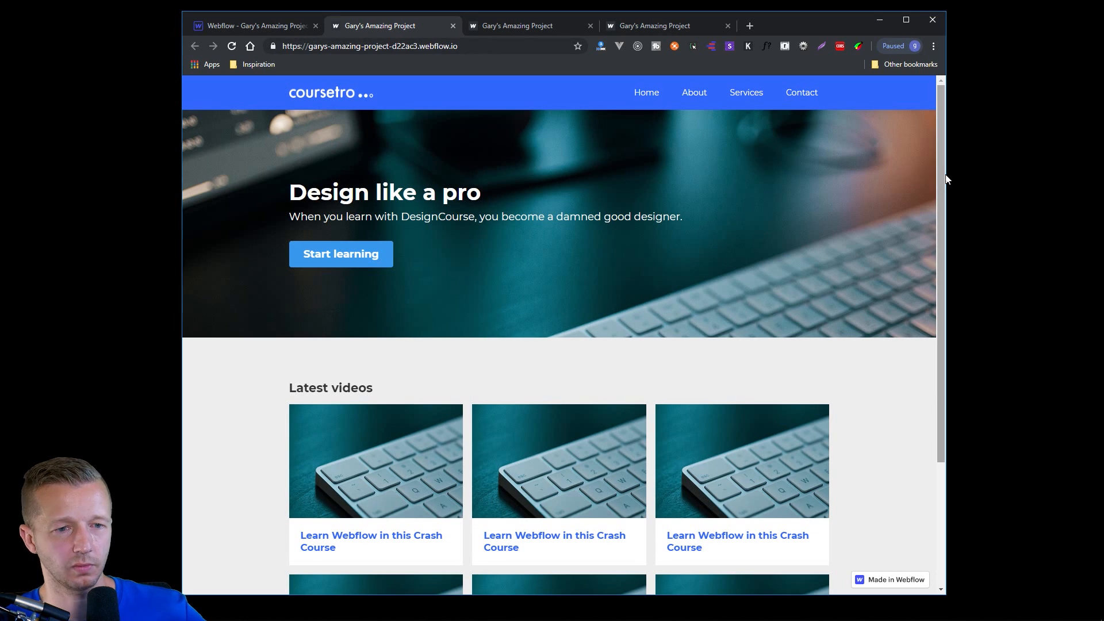
{"action": "mouse_move", "coordinate": [941, 174]}
{"action": "left_mouse_down"}
{"action": "mouse_move", "coordinate": [934, 294]}
{"action": "mouse_move", "coordinate": [933, 162]}
{"action": "left_mouse_up"}
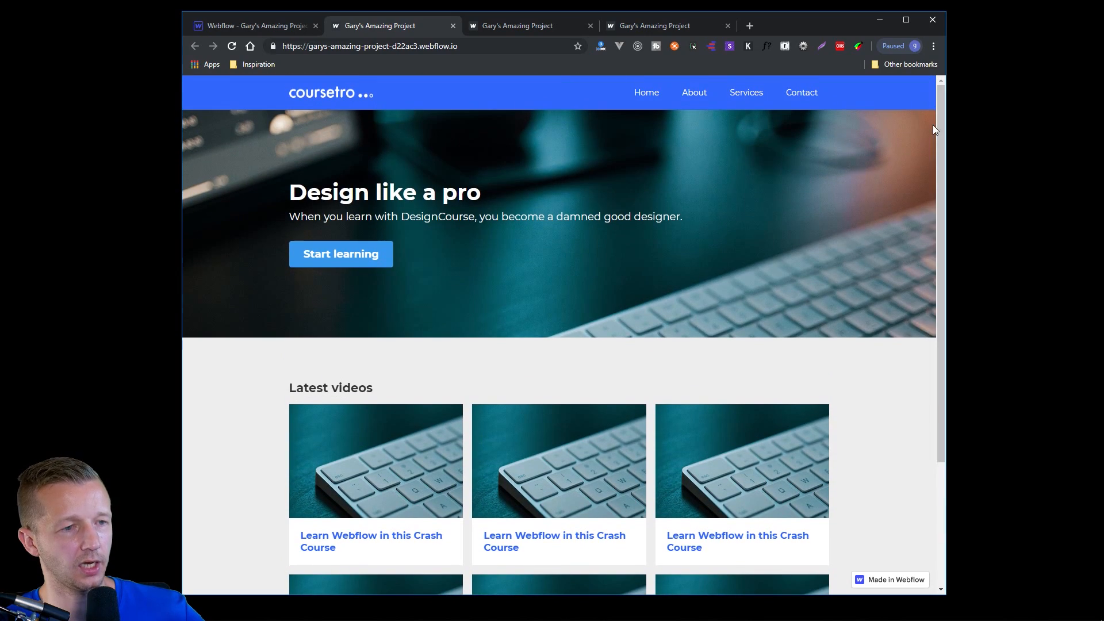
{"action": "left_click_drag", "start_coordinate": [947, 125], "coordinate": [978, 163]}
{"action": "left_click", "coordinate": [441, 93]}
{"action": "left_click", "coordinate": [442, 92]}
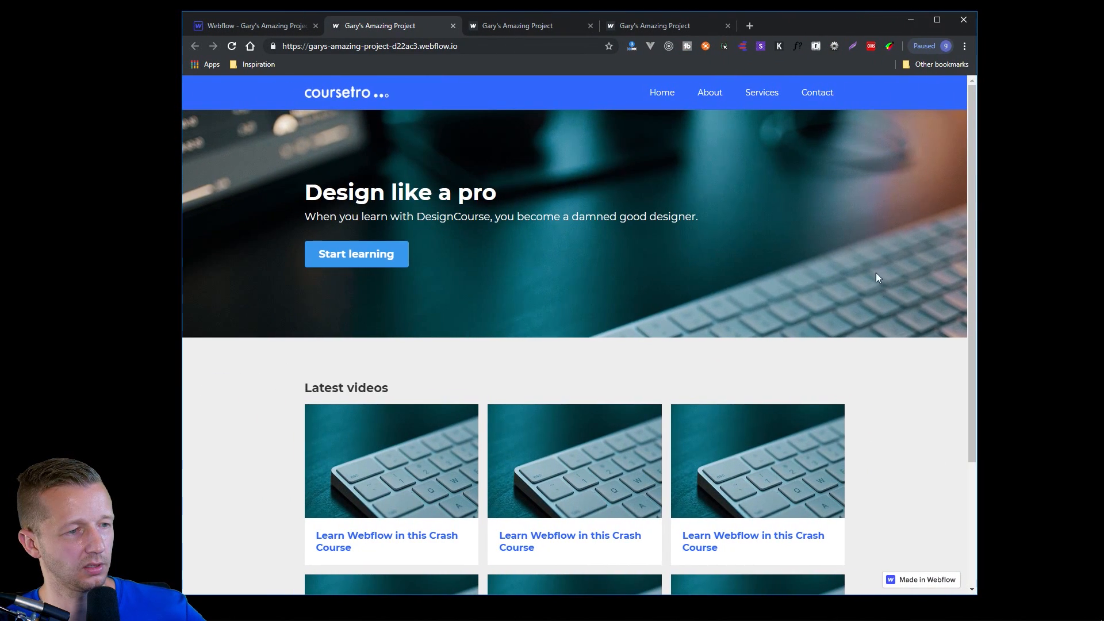
Reload the published page and watch the load animation of the Latest videos section.
{"action": "scroll", "coordinate": [885, 306], "scroll_direction": "down", "scroll_amount": 3}
{"action": "scroll", "coordinate": [895, 309], "scroll_direction": "up", "scroll_amount": 2}
{"action": "scroll", "coordinate": [896, 307], "scroll_direction": "down", "scroll_amount": 2}
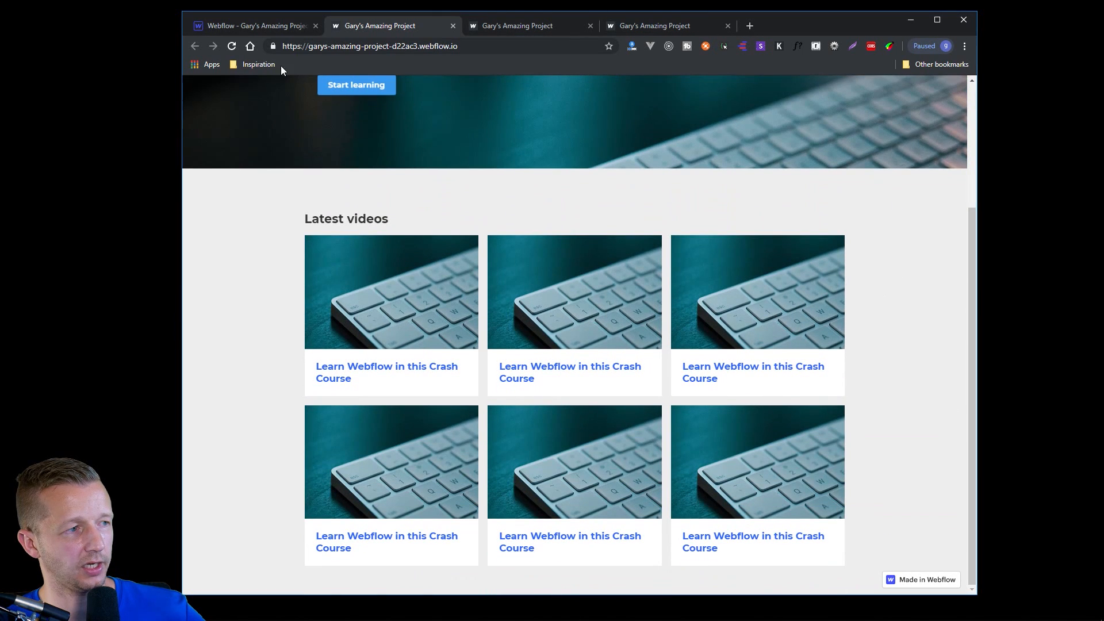
{"action": "left_click", "coordinate": [232, 47]}
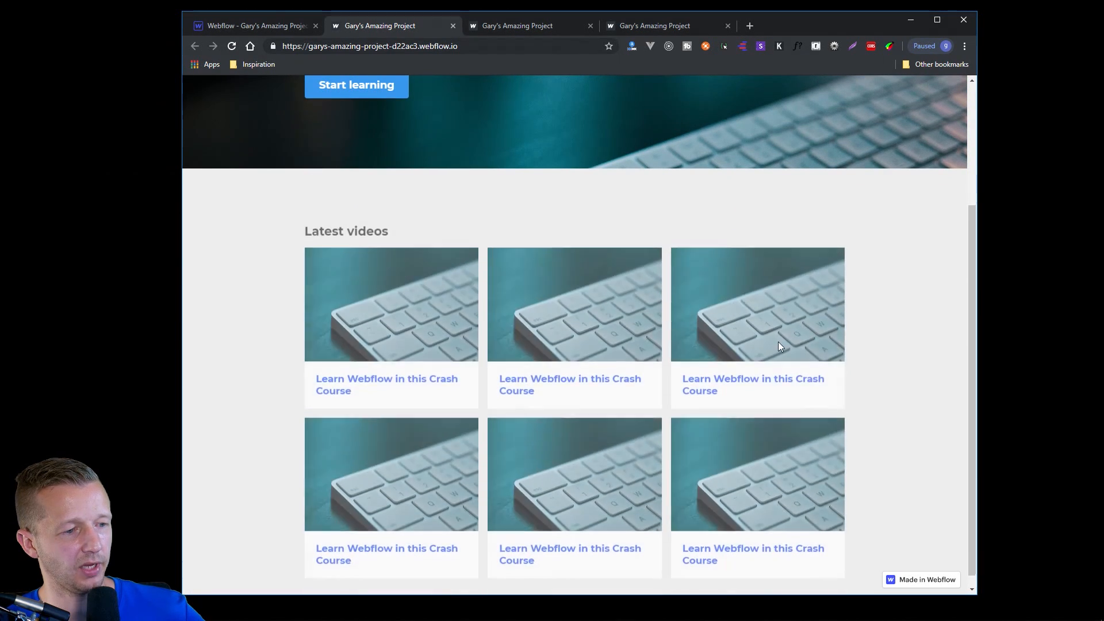
{"action": "scroll", "coordinate": [914, 368], "scroll_direction": "up", "scroll_amount": 3}
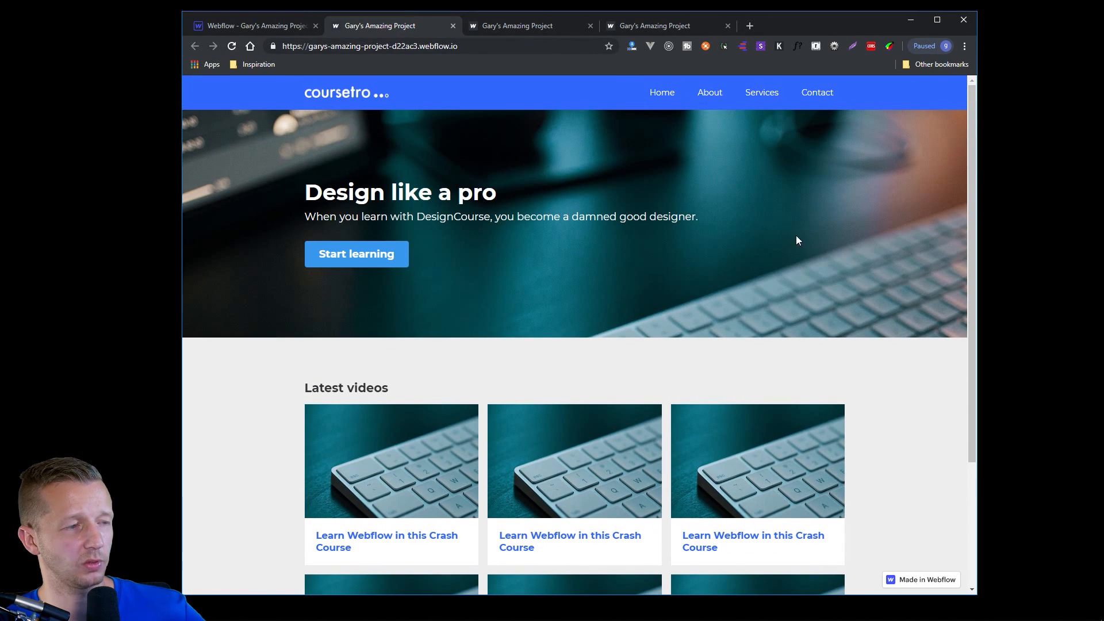
{"action": "double_click", "coordinate": [685, 217]}
{"action": "left_click", "coordinate": [728, 218]}
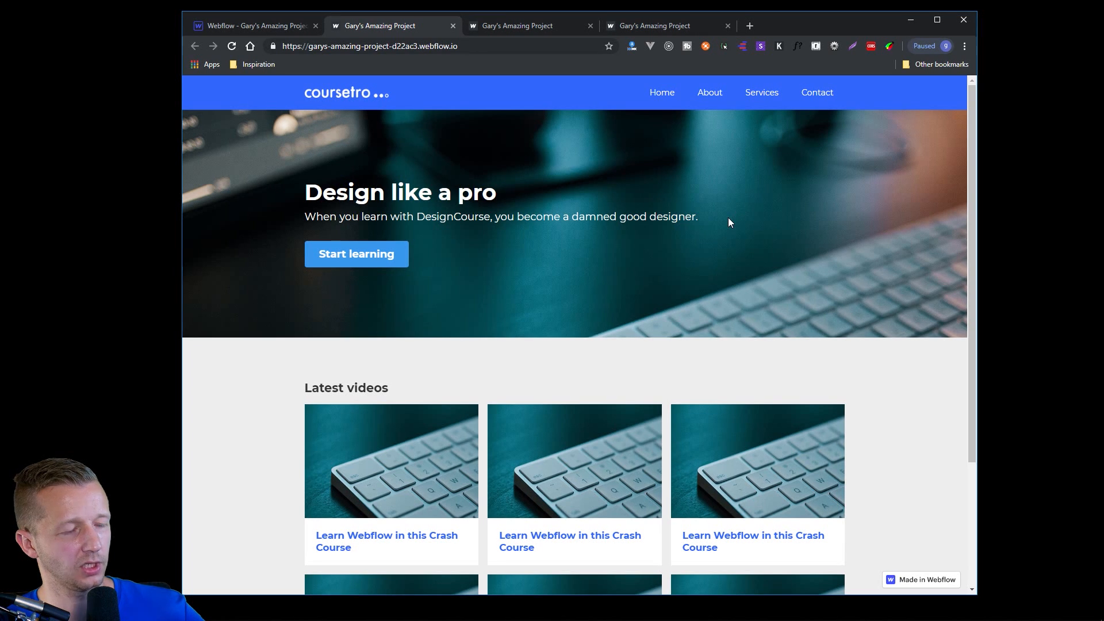
{"action": "left_click", "coordinate": [232, 46]}
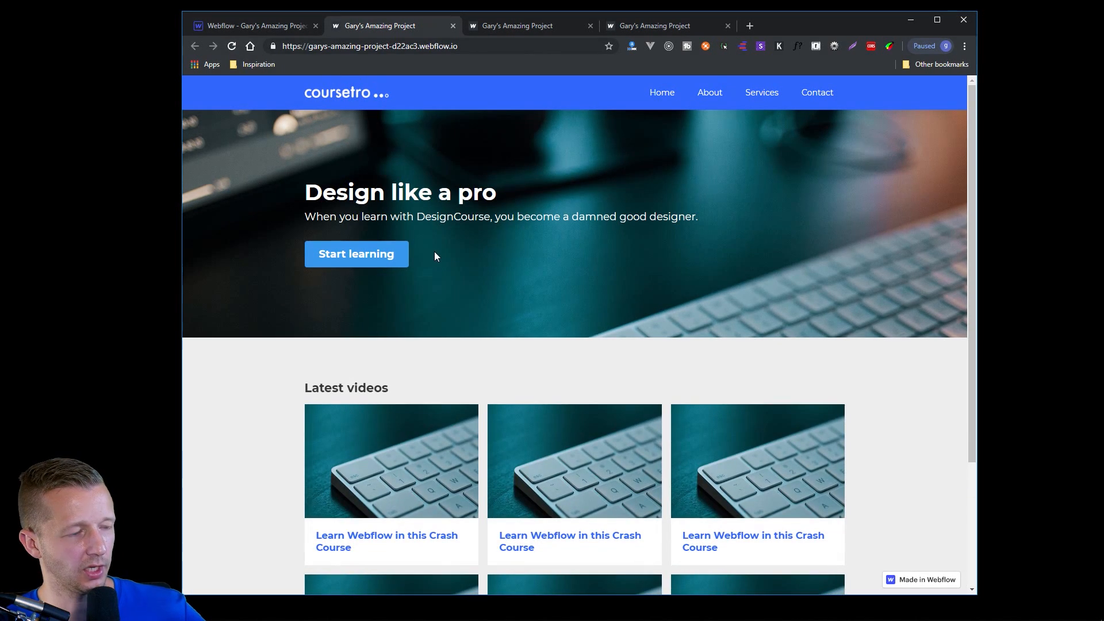
Return to the Webflow Designer and examine the page's HTML in the Export Code preview.
{"action": "left_click", "coordinate": [273, 31]}
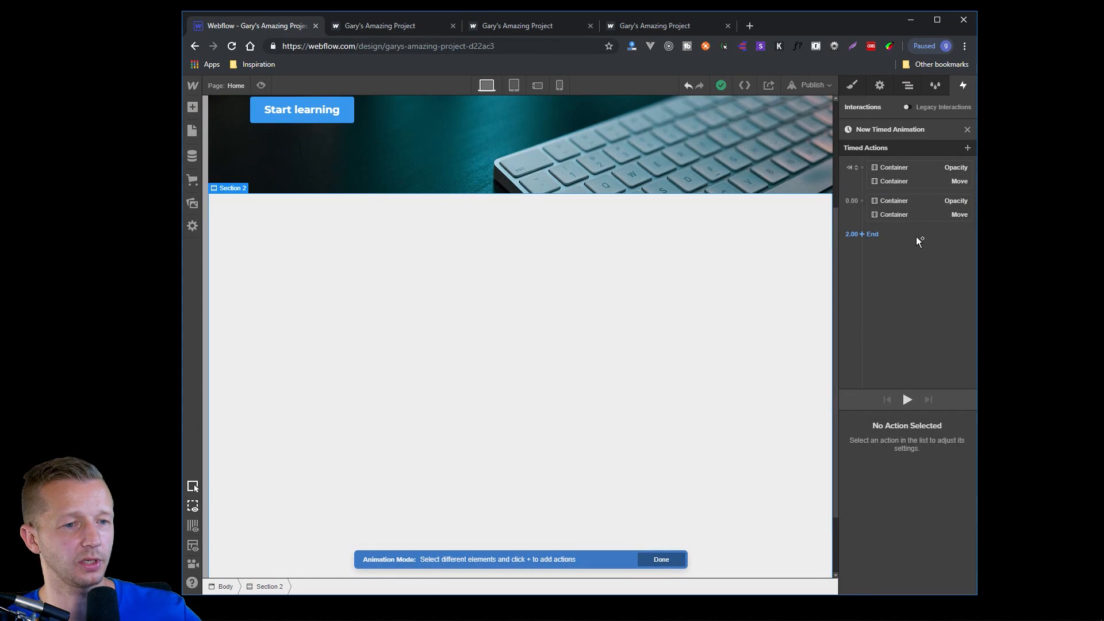
{"action": "scroll", "coordinate": [720, 257], "scroll_direction": "up", "scroll_amount": 3}
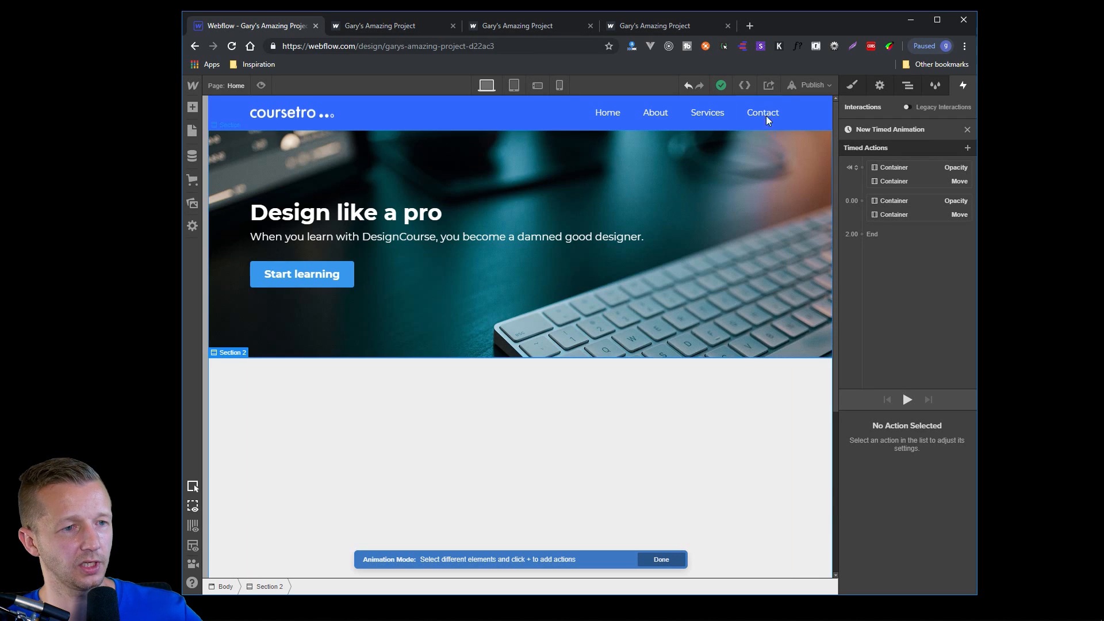
{"action": "left_click", "coordinate": [745, 86]}
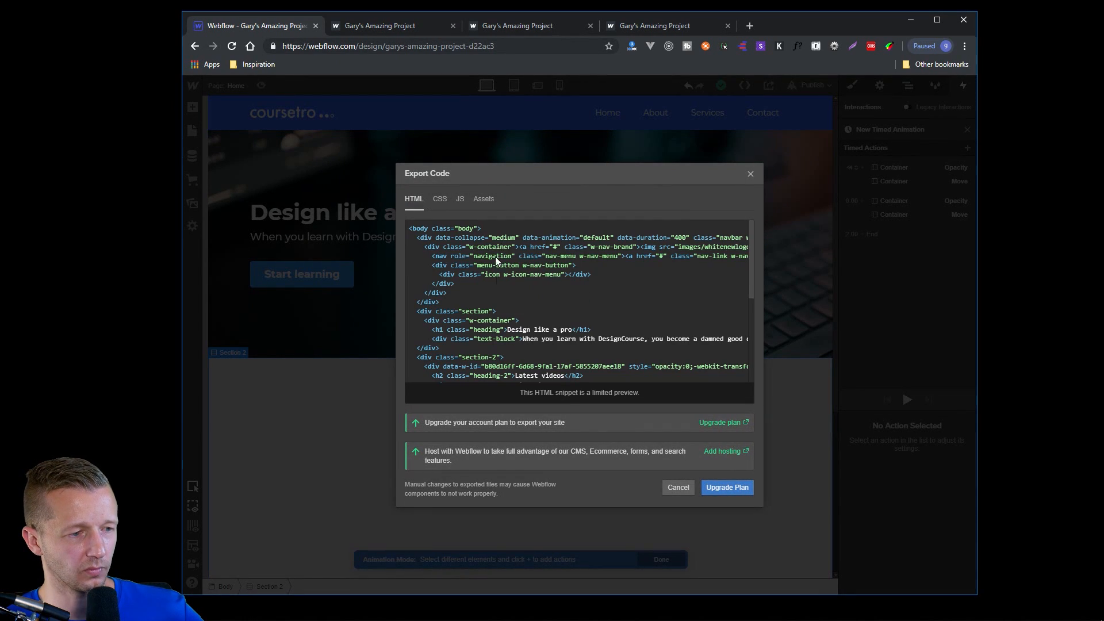
{"action": "scroll", "coordinate": [527, 295], "scroll_direction": "down", "scroll_amount": 5}
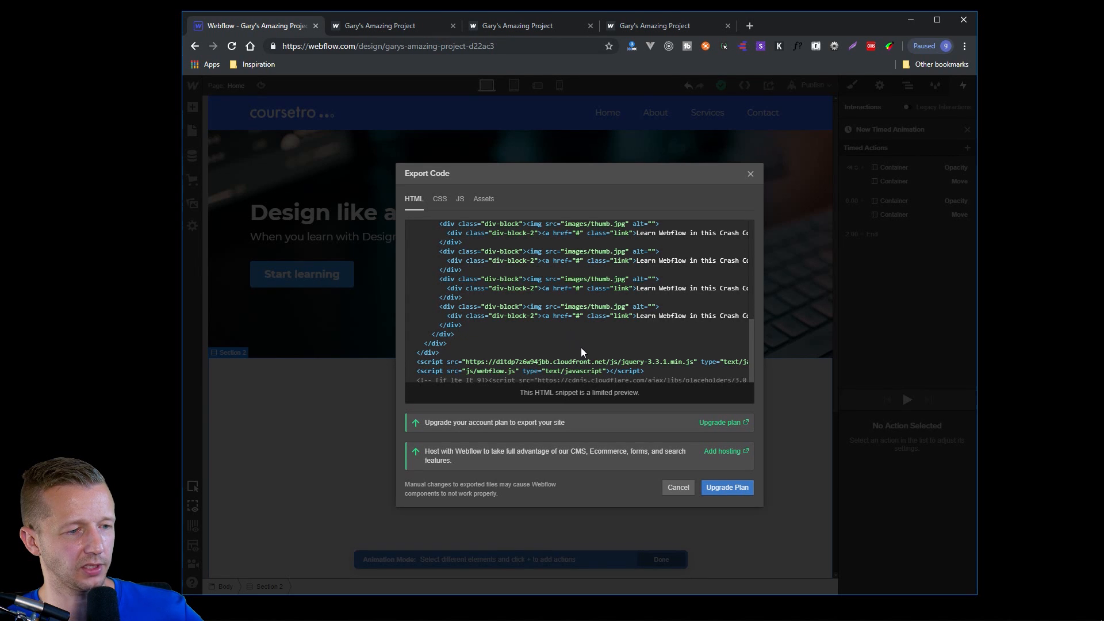
{"action": "scroll", "coordinate": [581, 349], "scroll_direction": "up", "scroll_amount": 5}
{"action": "scroll", "coordinate": [524, 344], "scroll_direction": "up", "scroll_amount": 2}
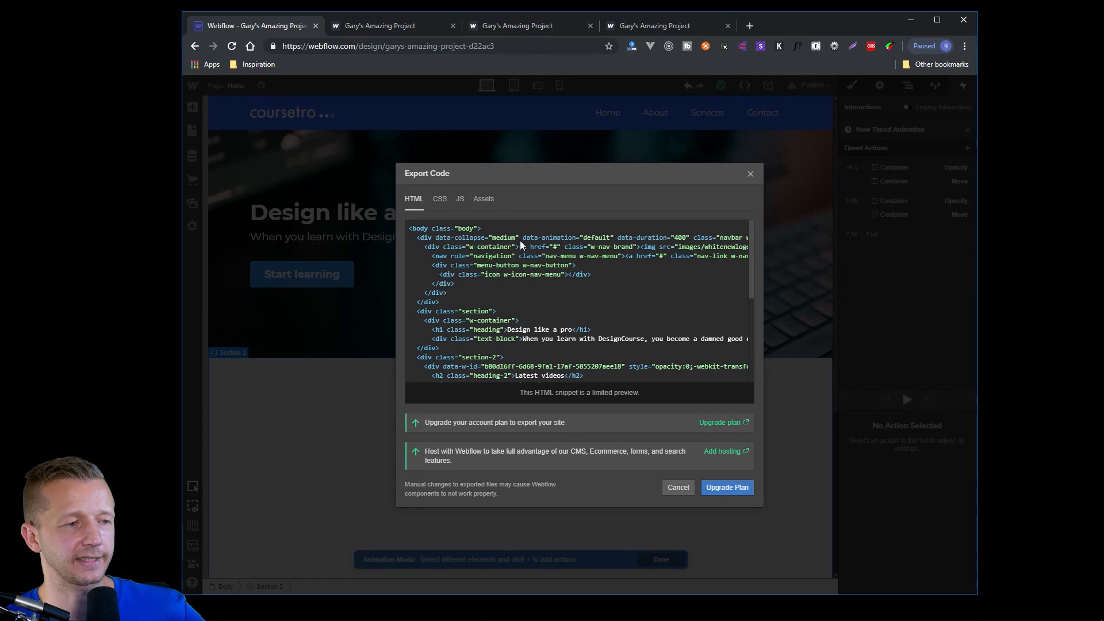
Examine the generated CSS in the export preview, comparing the separate nav-link class rules and the section styles.
{"action": "left_click", "coordinate": [440, 202]}
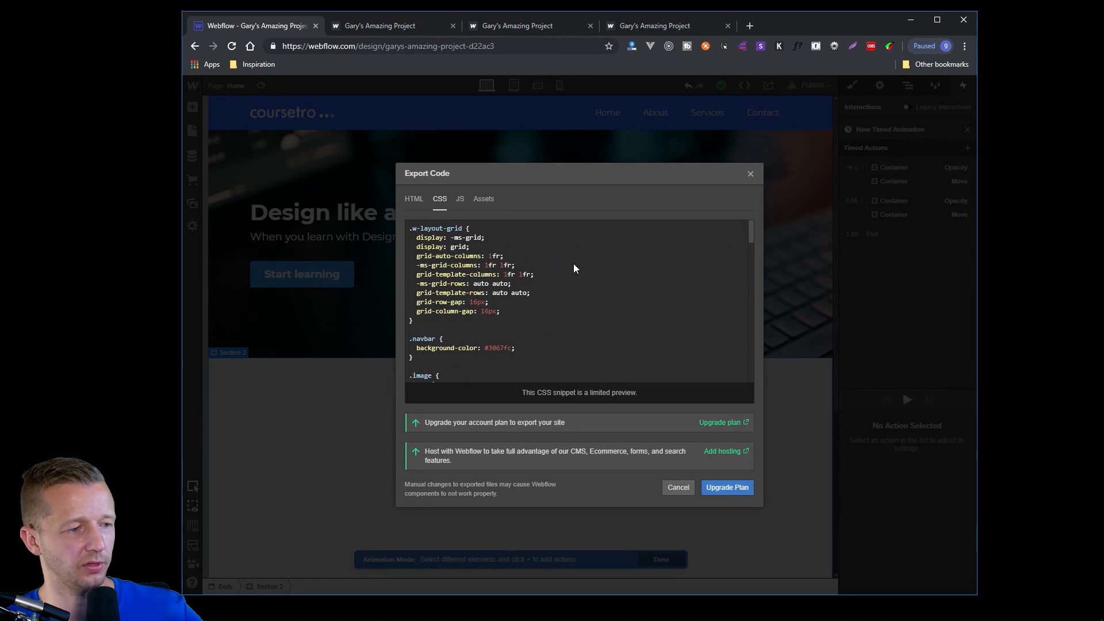
{"action": "scroll", "coordinate": [574, 268], "scroll_direction": "down", "scroll_amount": 5}
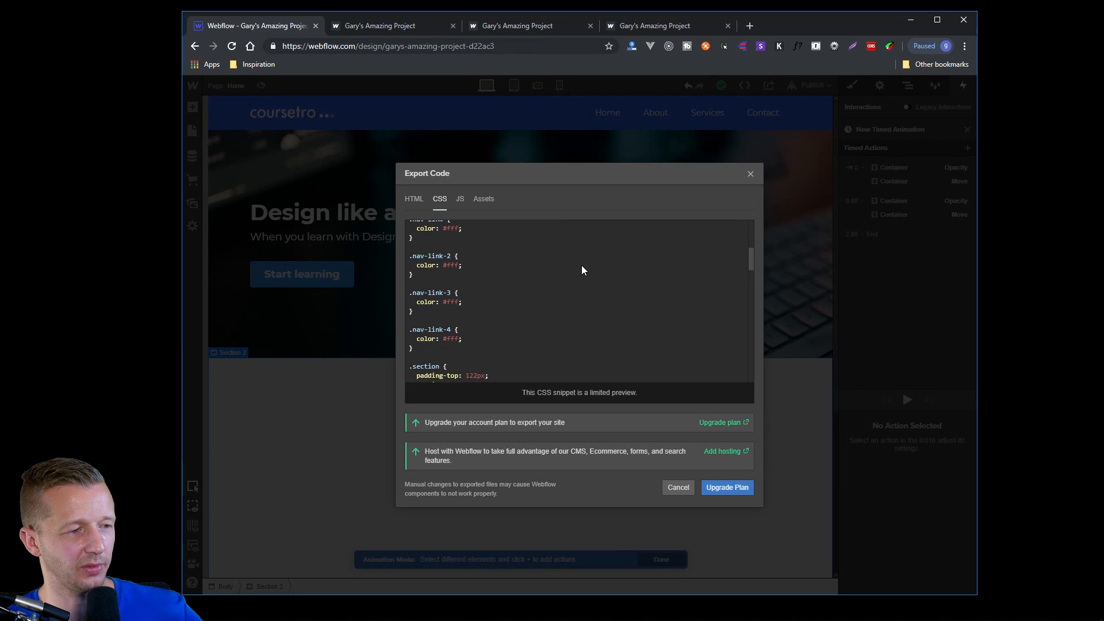
{"action": "scroll", "coordinate": [510, 293], "scroll_direction": "up", "scroll_amount": 1}
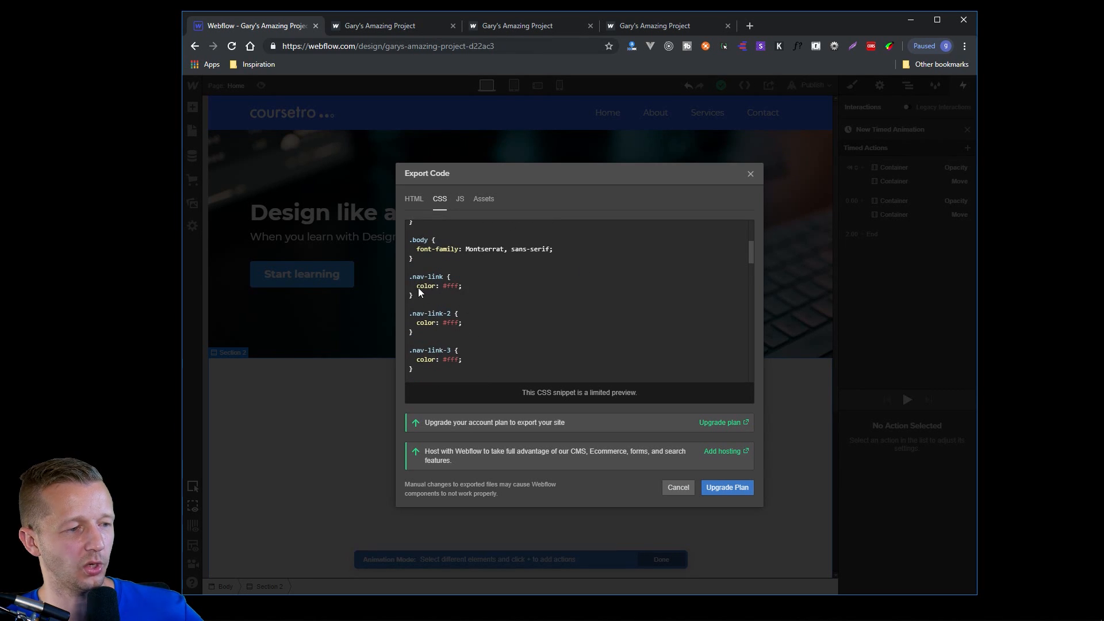
{"action": "scroll", "coordinate": [450, 311], "scroll_direction": "down", "scroll_amount": 1}
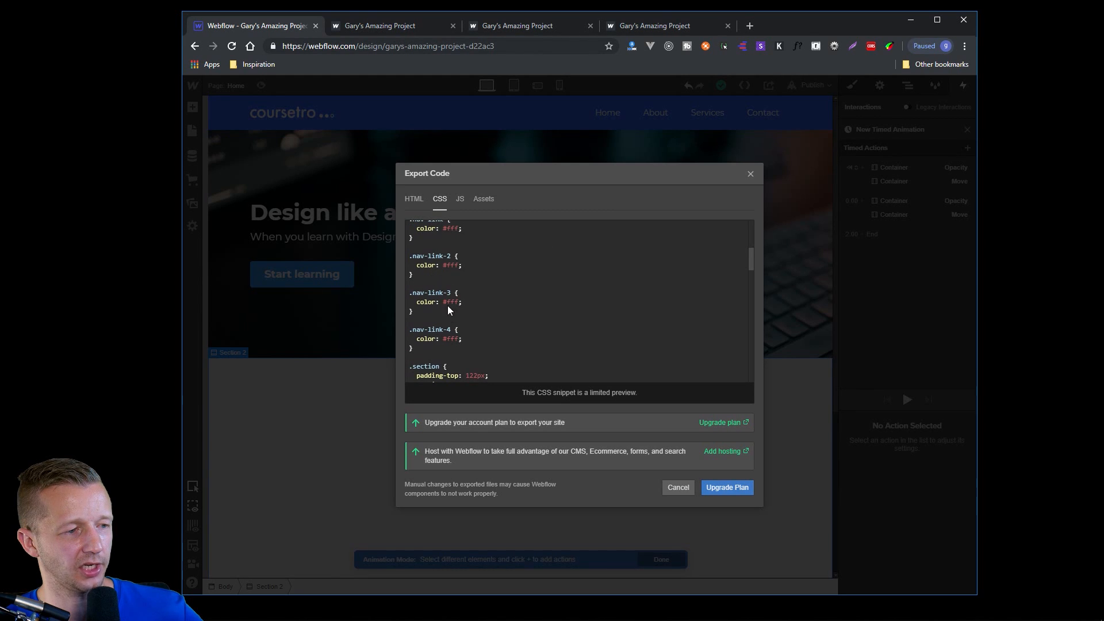
{"action": "scroll", "coordinate": [437, 351], "scroll_direction": "up", "scroll_amount": 1}
{"action": "scroll", "coordinate": [432, 293], "scroll_direction": "down", "scroll_amount": 1}
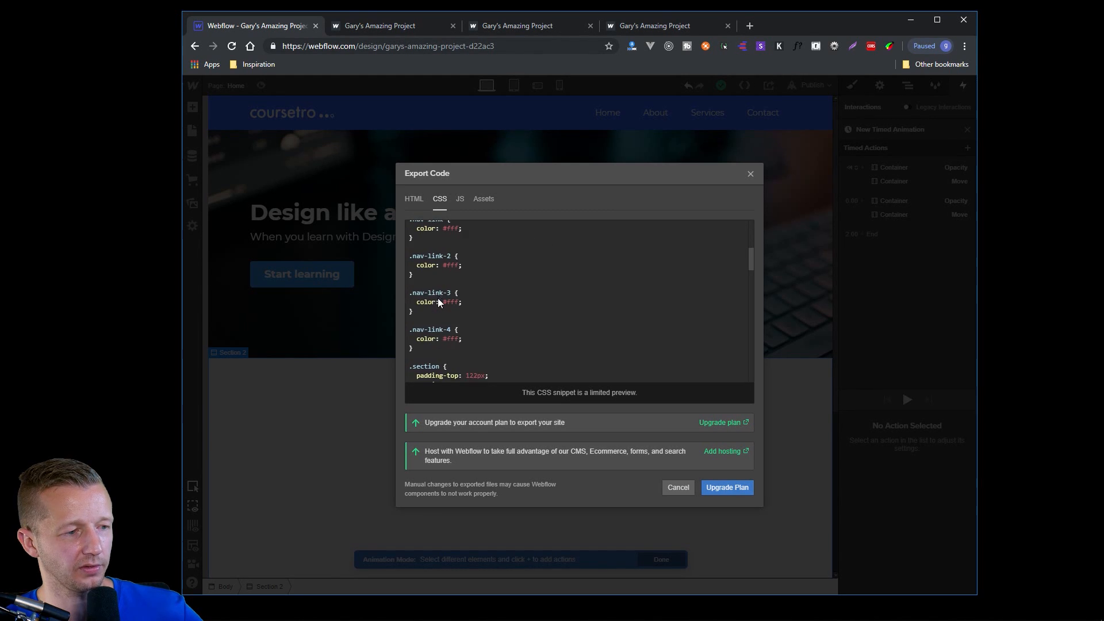
{"action": "scroll", "coordinate": [447, 329], "scroll_direction": "down", "scroll_amount": 1}
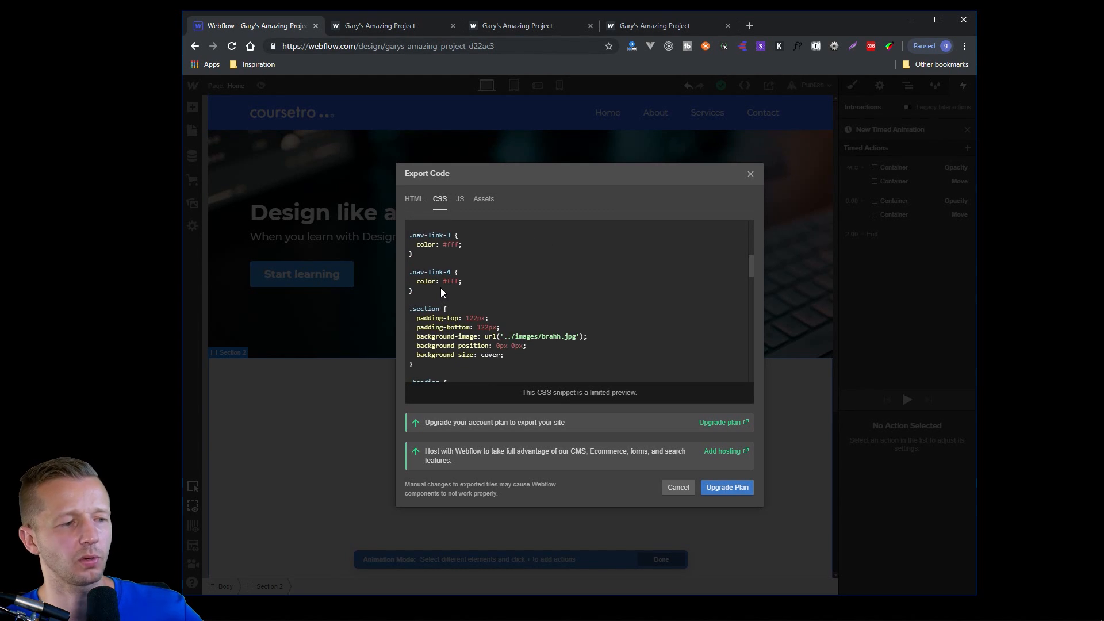
{"action": "scroll", "coordinate": [463, 302], "scroll_direction": "up", "scroll_amount": 5}
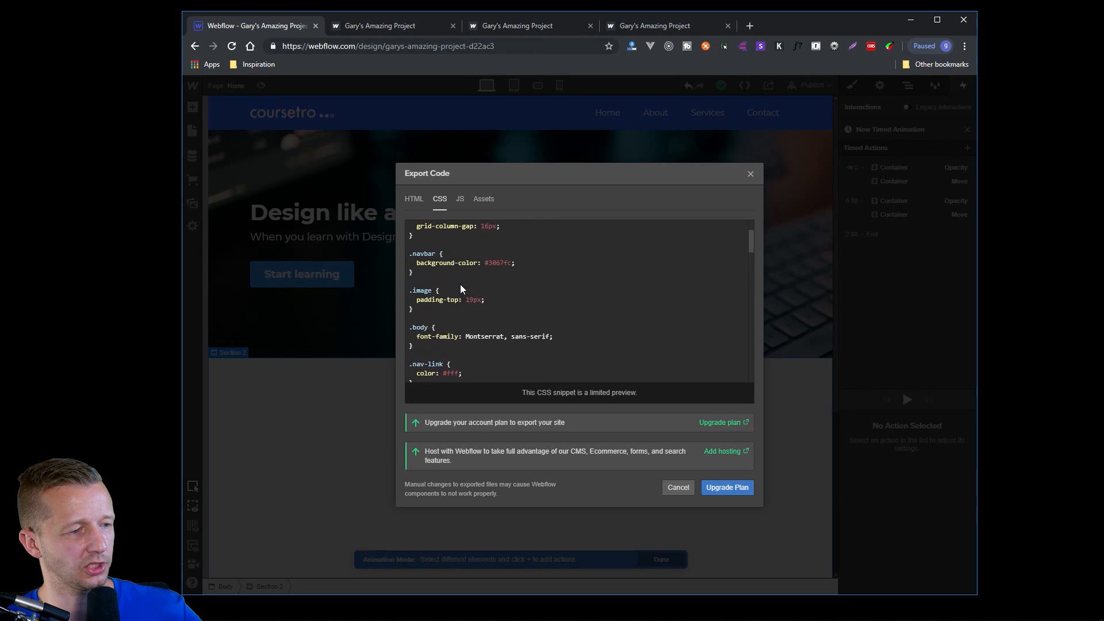
Look over the exportable JS and assets, and return to the HTML preview.
{"action": "left_click", "coordinate": [461, 200]}
{"action": "left_click", "coordinate": [483, 200]}
{"action": "left_click", "coordinate": [414, 199]}
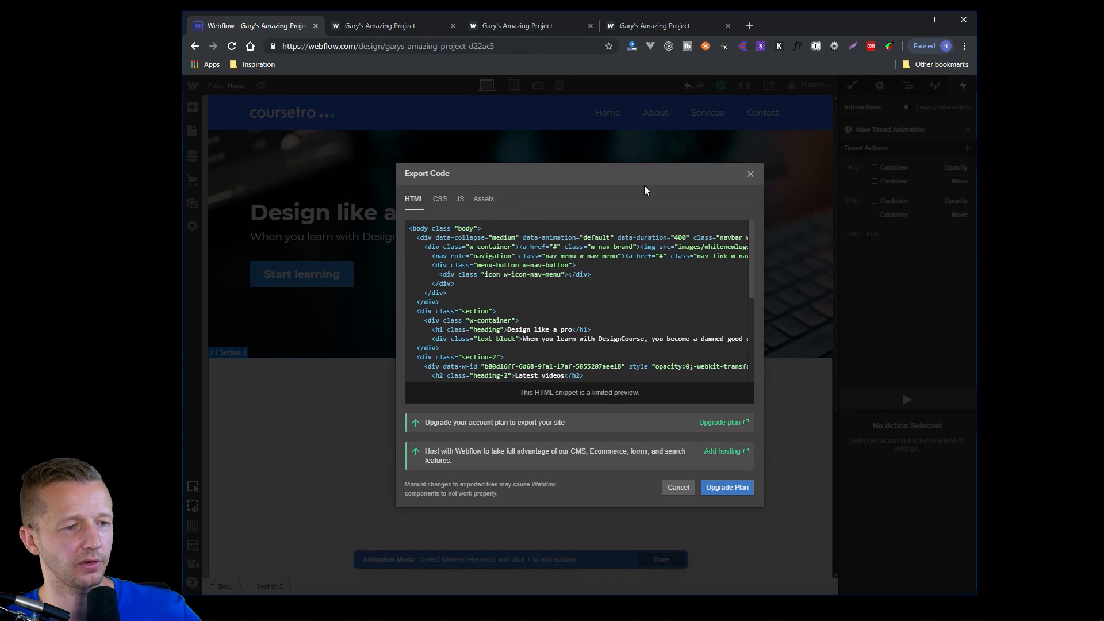